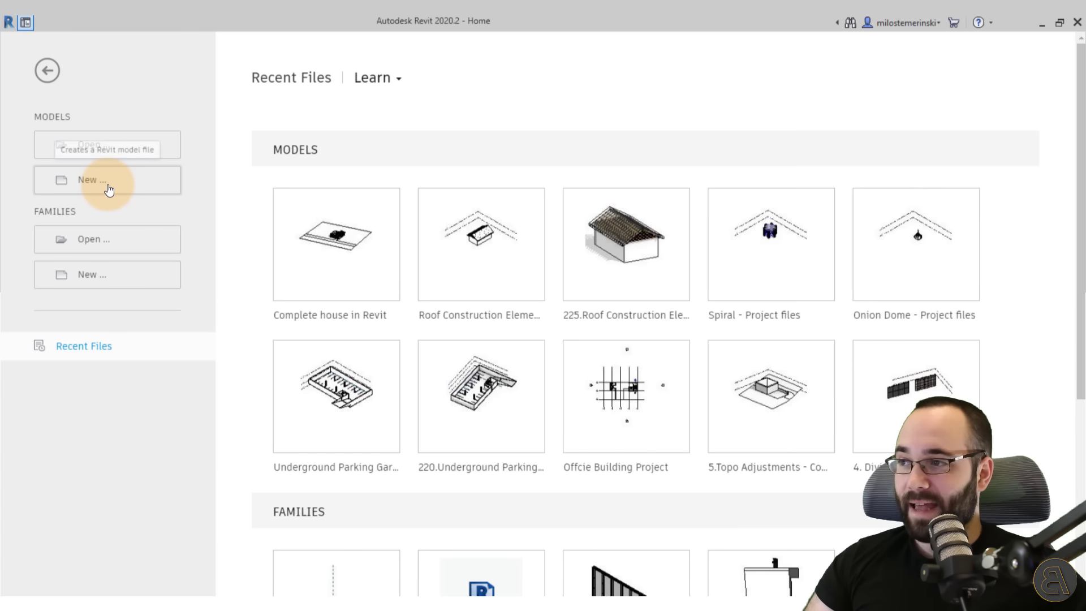
Step: Create a new project from the Architecture Design Template - Metric template and open the Level 1 floor plan
left_click(109, 188)
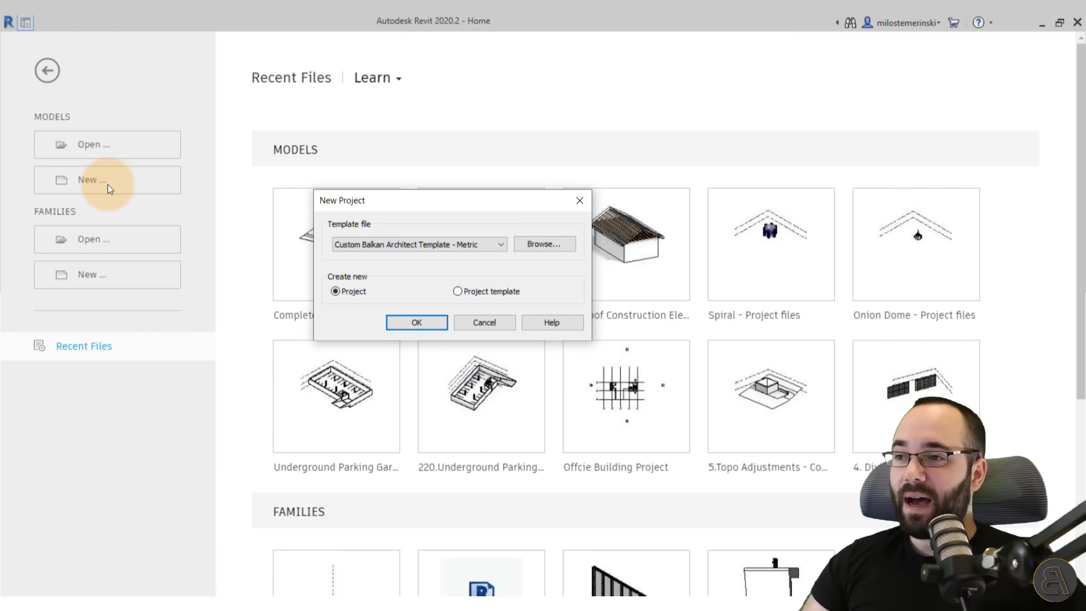
left_click(359, 244)
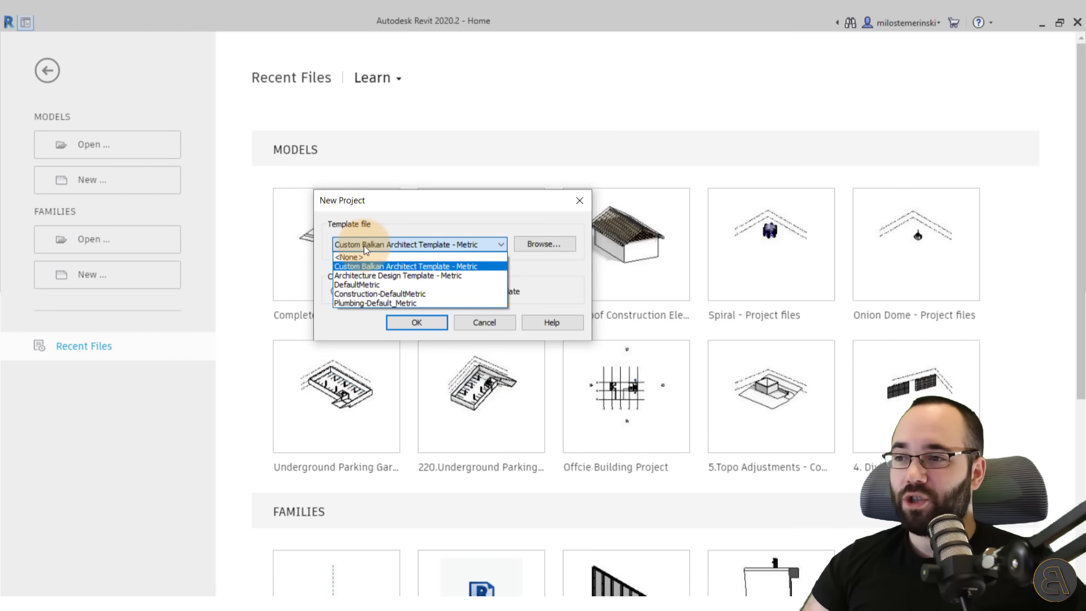
key("Down")
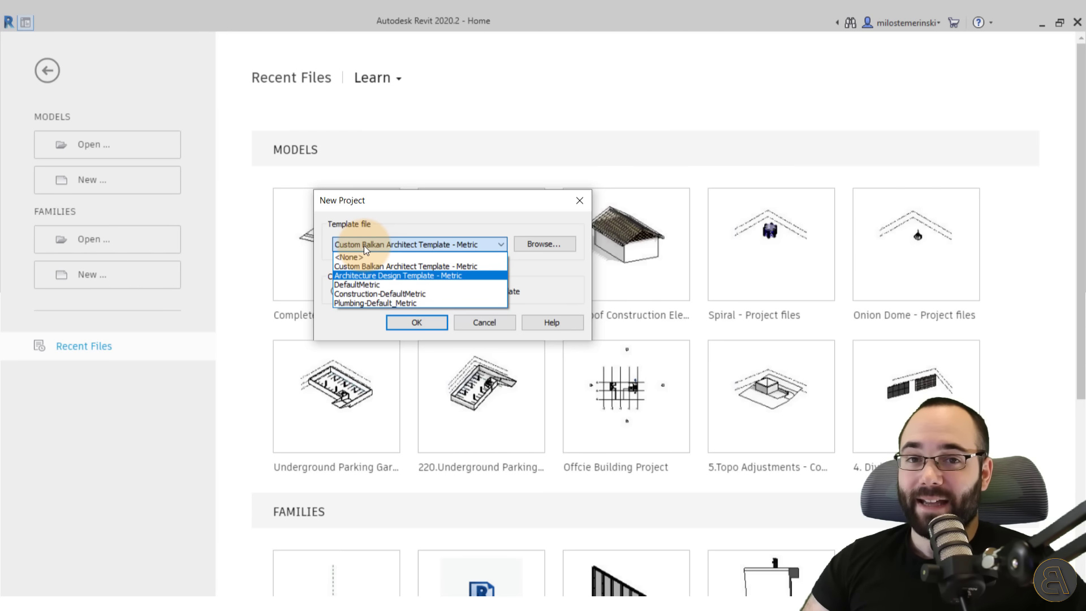
left_click(364, 277)
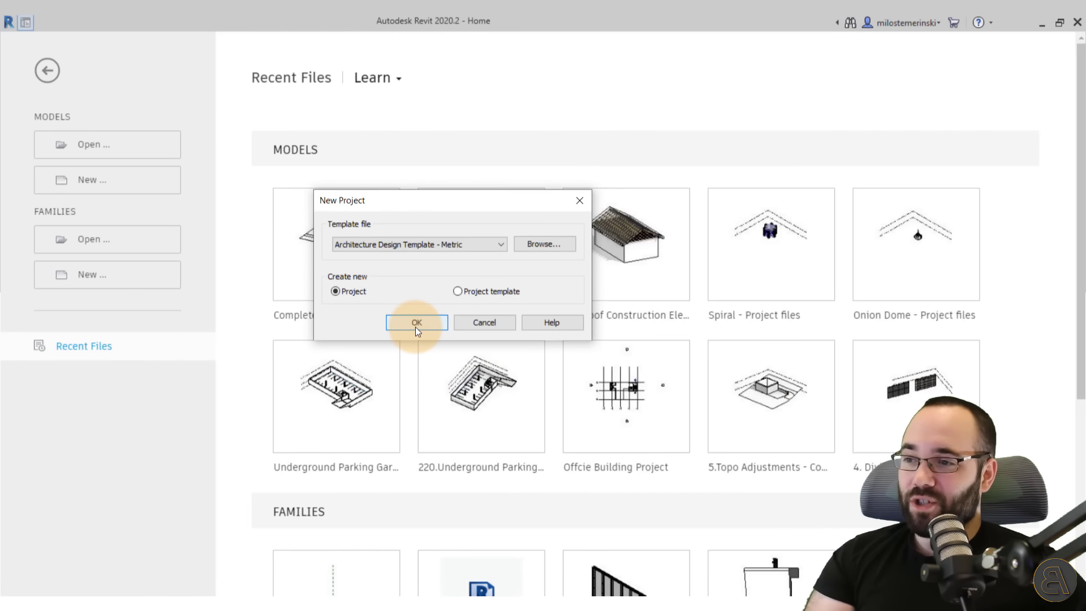
left_click(416, 322)
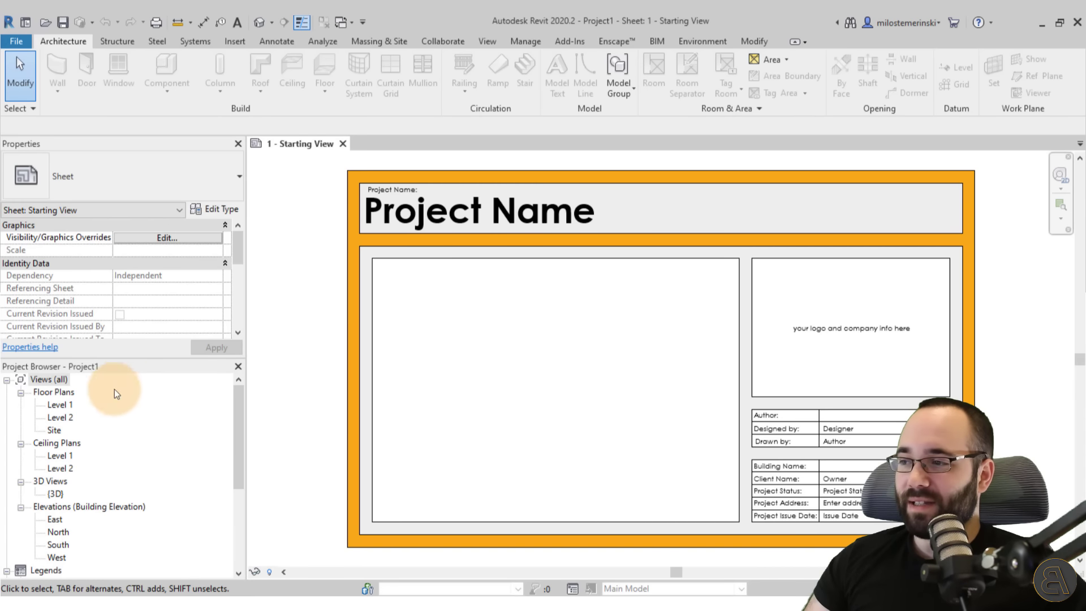
double_click(63, 406)
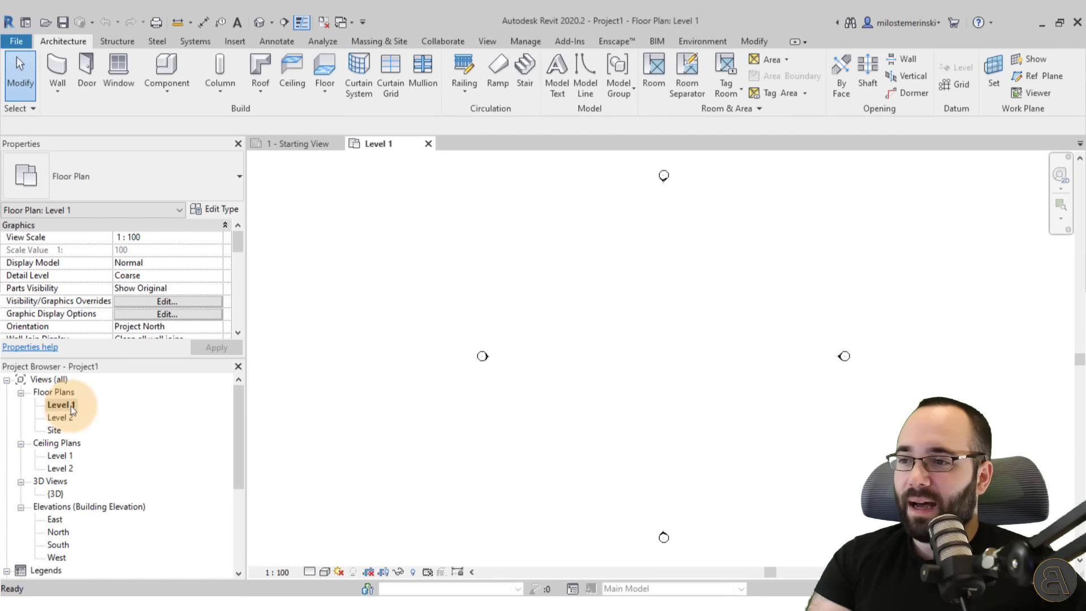
middle_click_drag(370, 405, 353, 406)
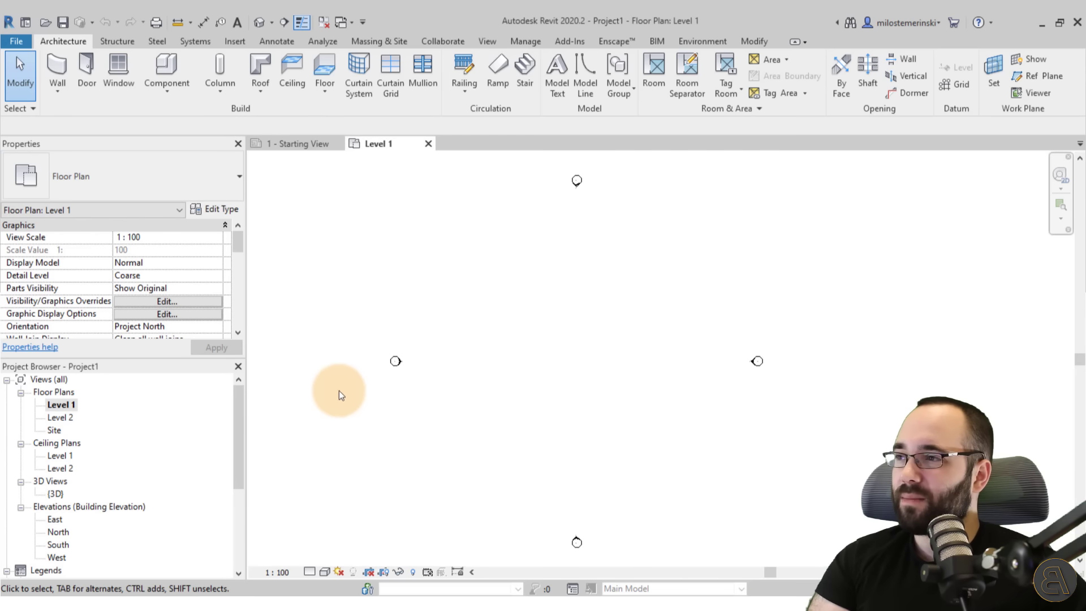
Step: Draw a rectangular room of Exterior Wall type walls, about 565 by 665, between the elevation markers
left_click(57, 71)
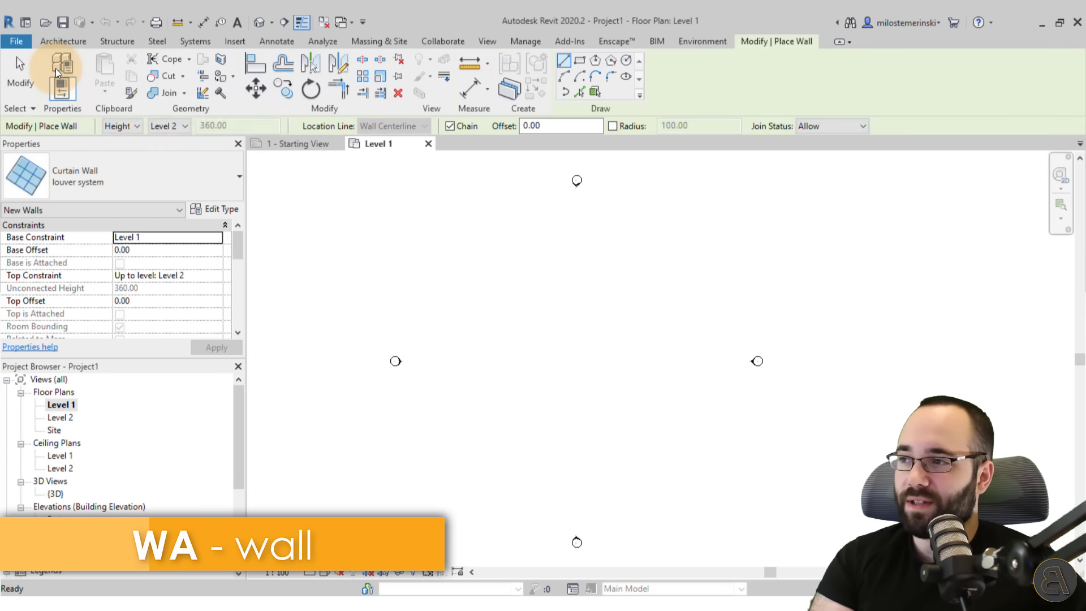
left_click(123, 188)
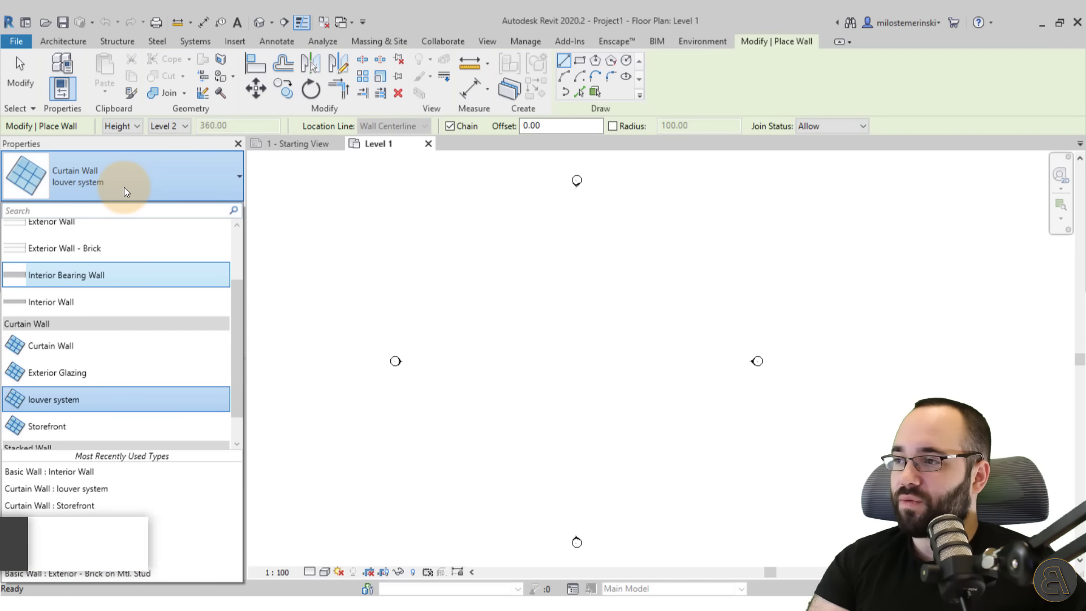
scroll(70, 241, "up", 1)
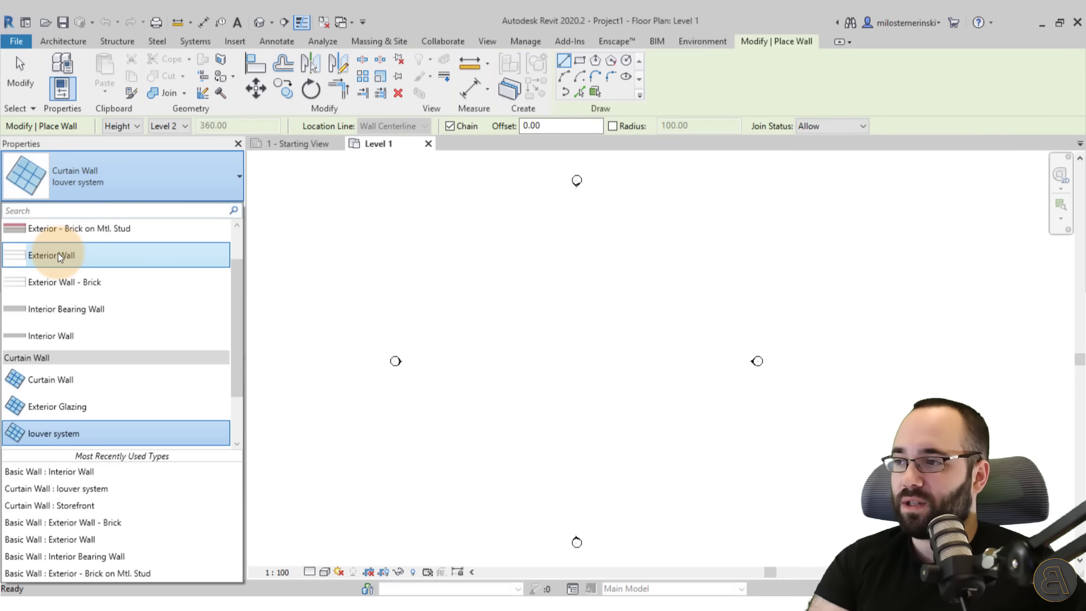
left_click(58, 252)
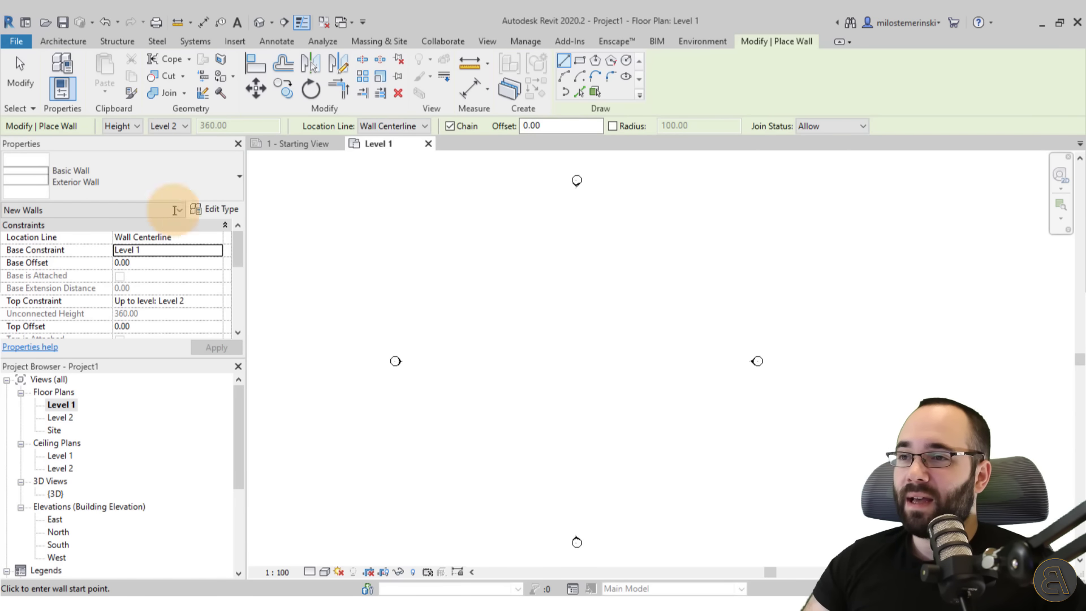
left_click(580, 60)
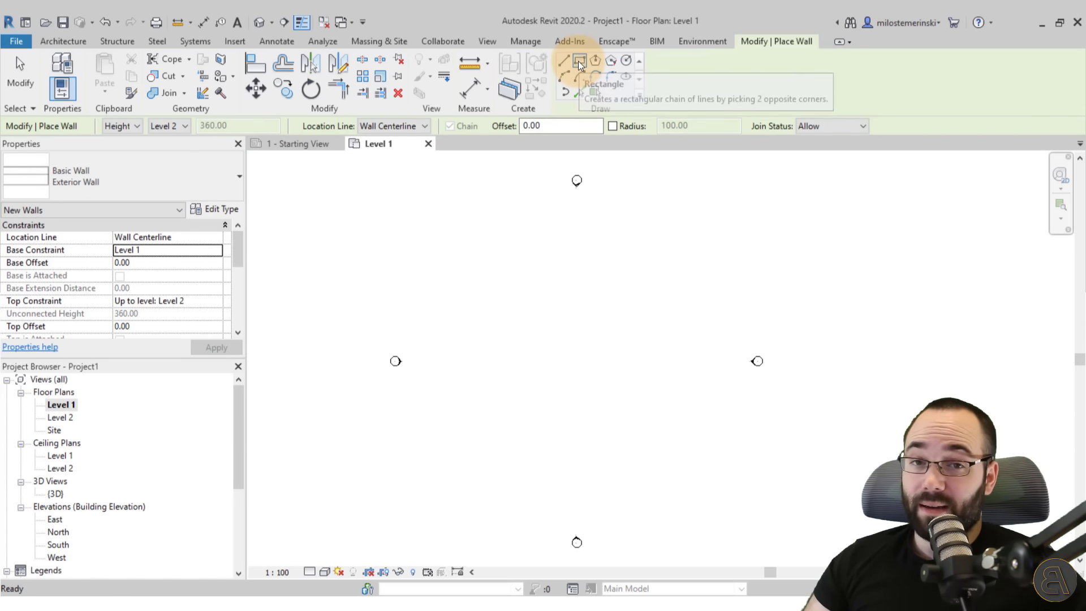
left_click(558, 341)
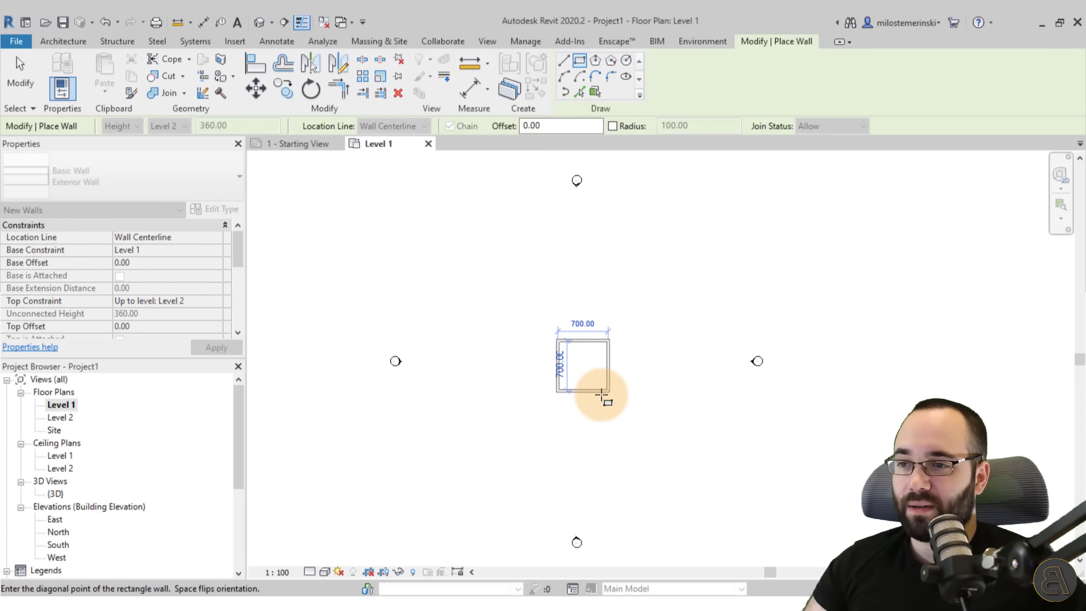
left_click(602, 392)
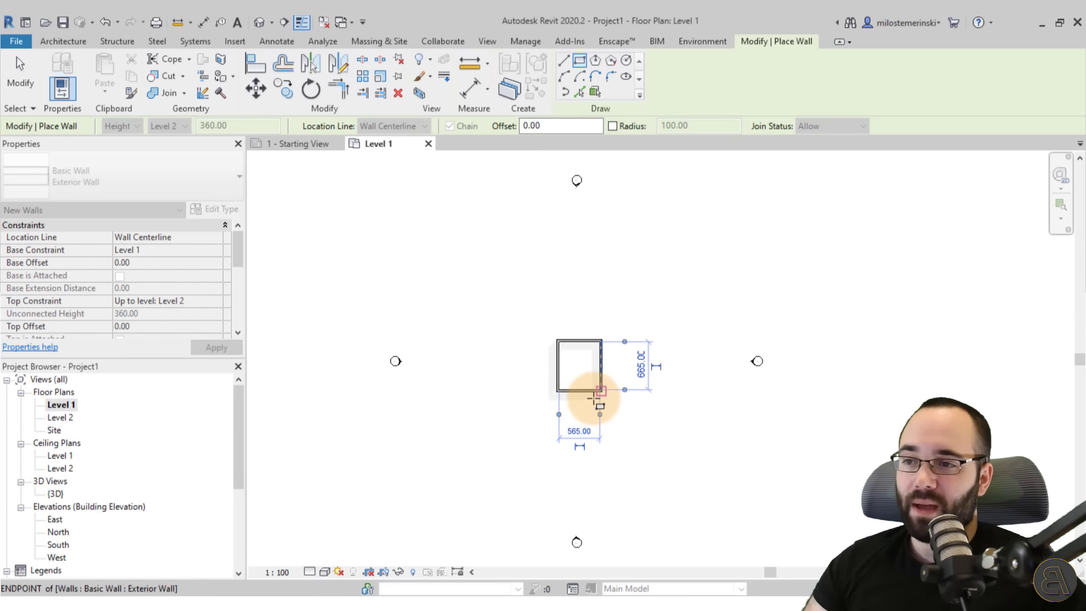
key("Escape")
key("Escape")
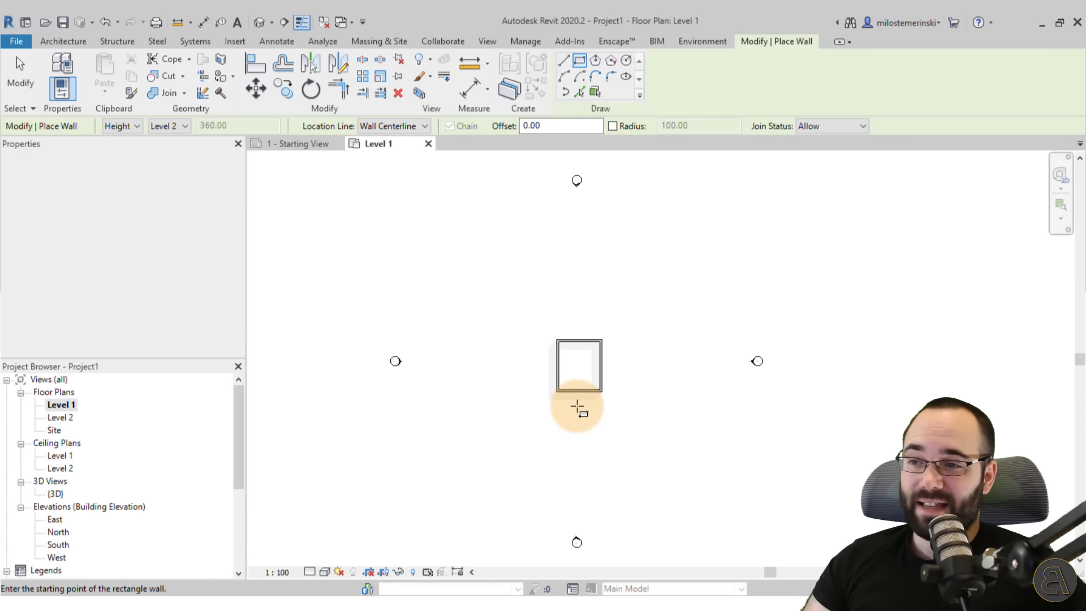
scroll(577, 406, "up", 6)
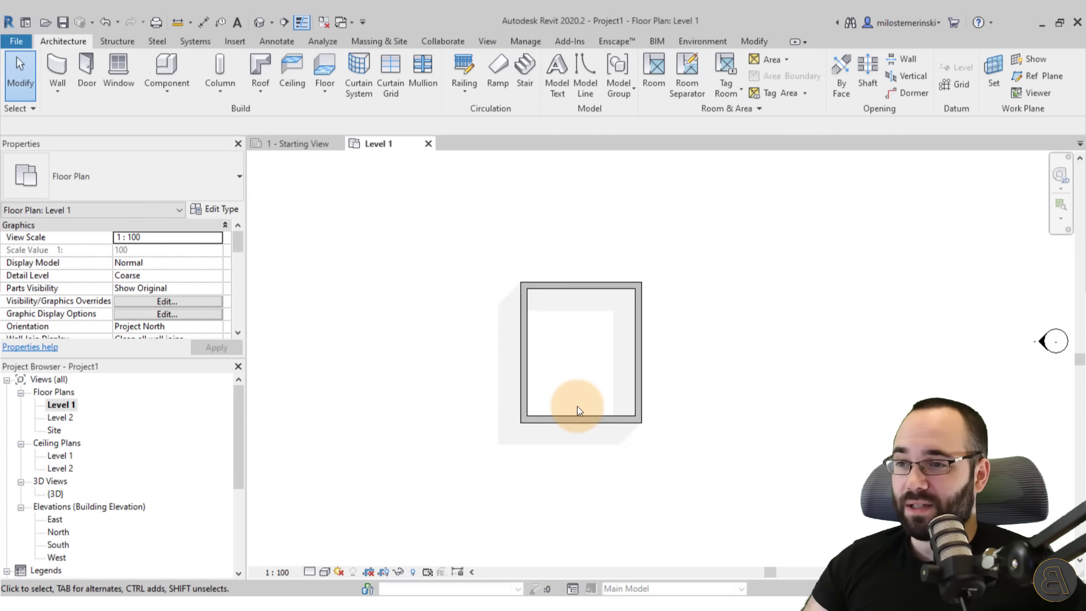
middle_click_drag(806, 355, 783, 365)
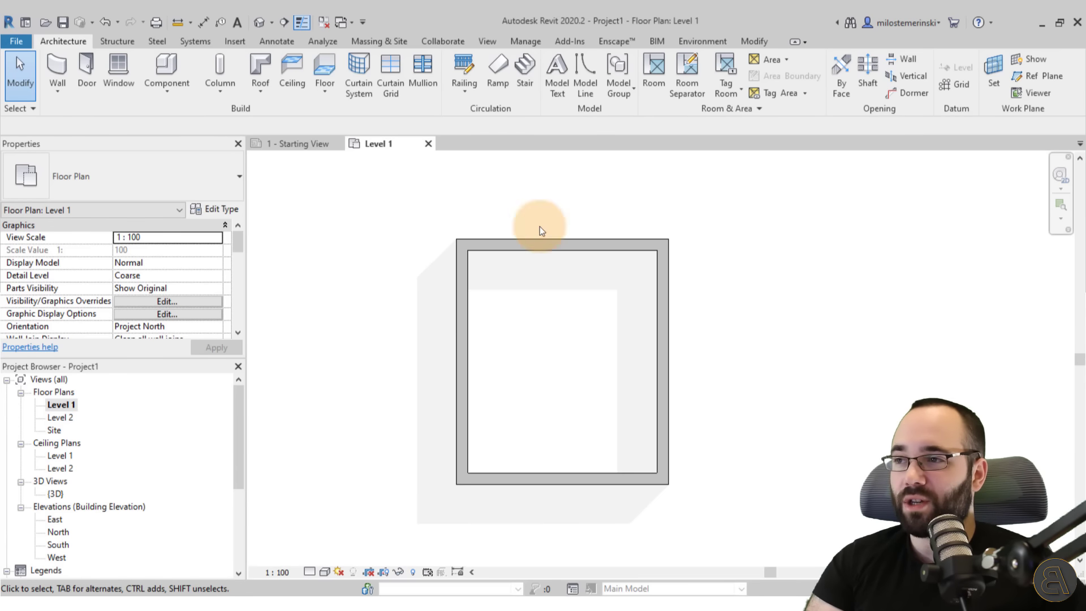
left_click(293, 85)
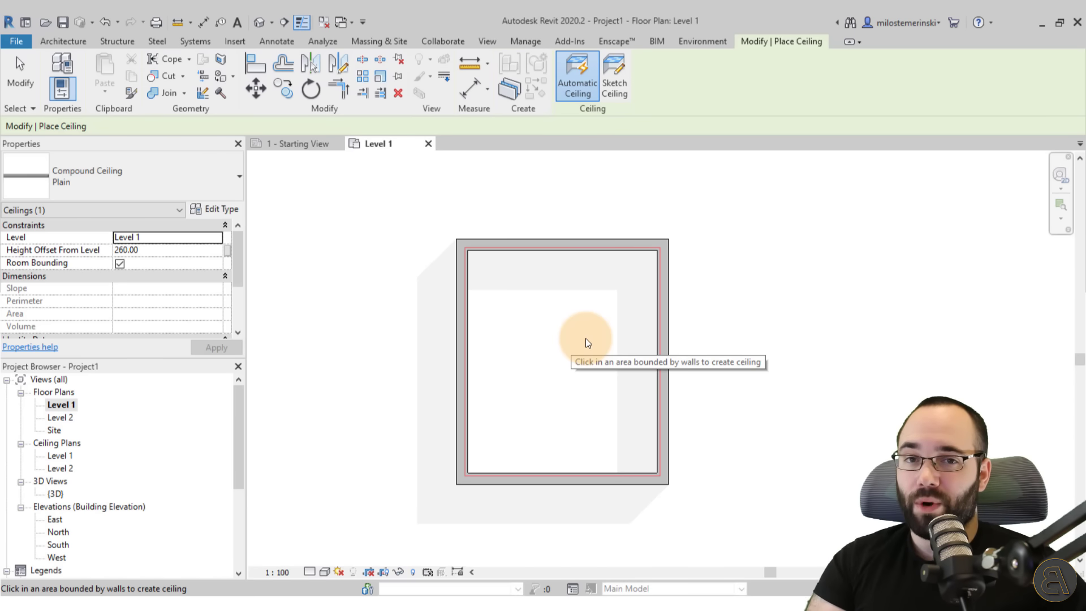
key("Escape")
key("Escape")
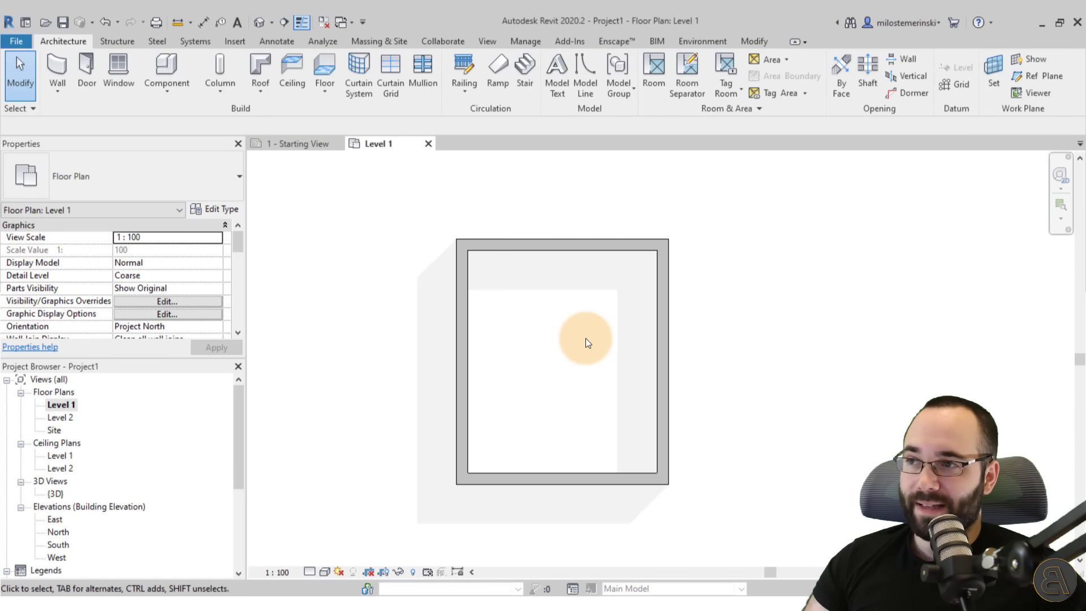
Step: Start a footprint roof on Level 2 and sketch a rectangular boundary along the inner faces of the walls
left_click(264, 72)
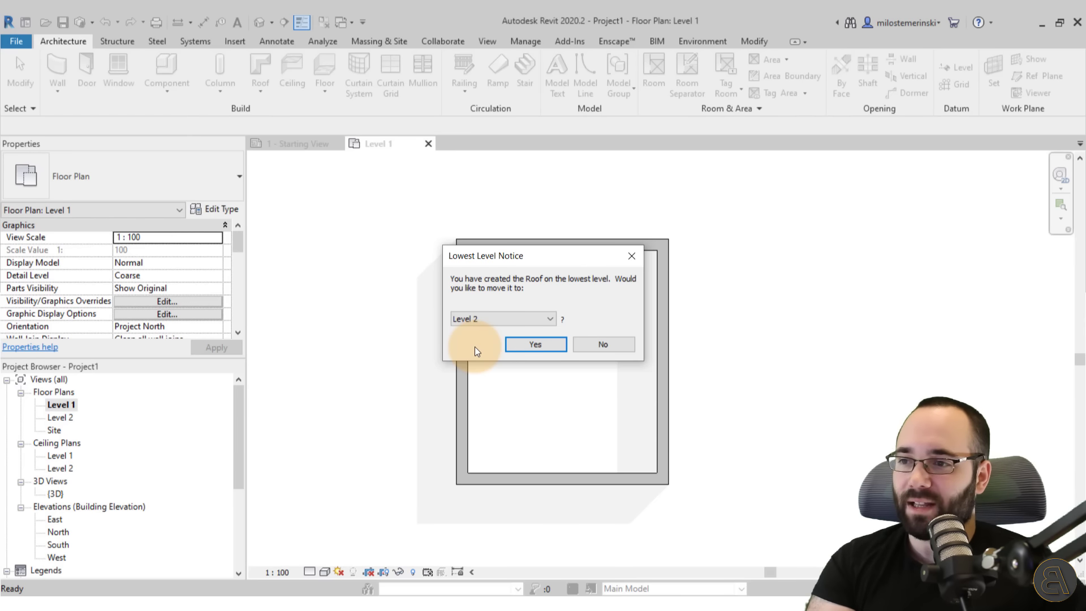
left_click(545, 349)
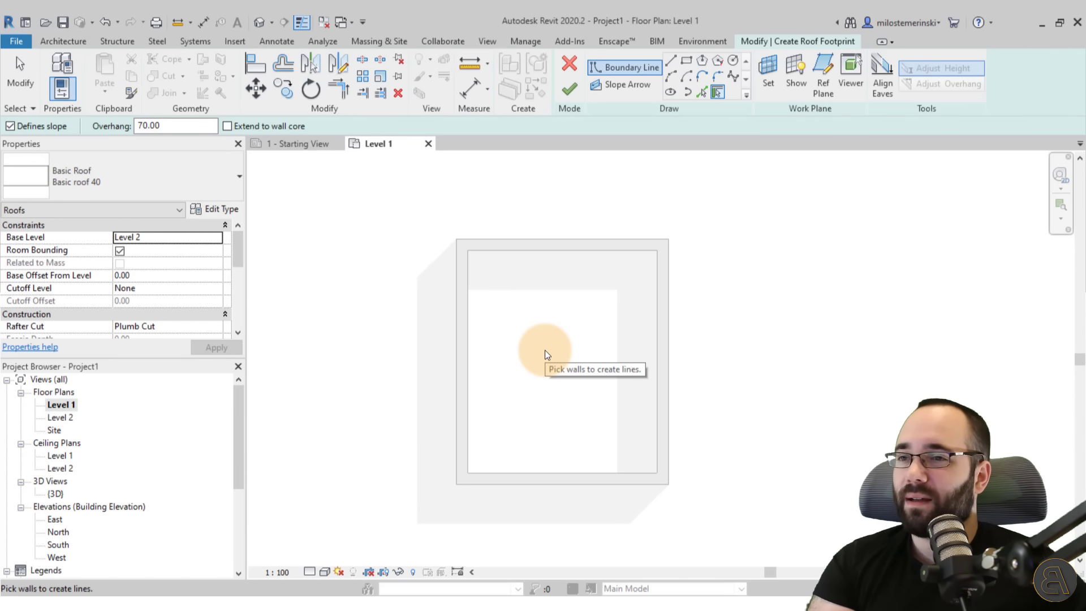
left_click(687, 61)
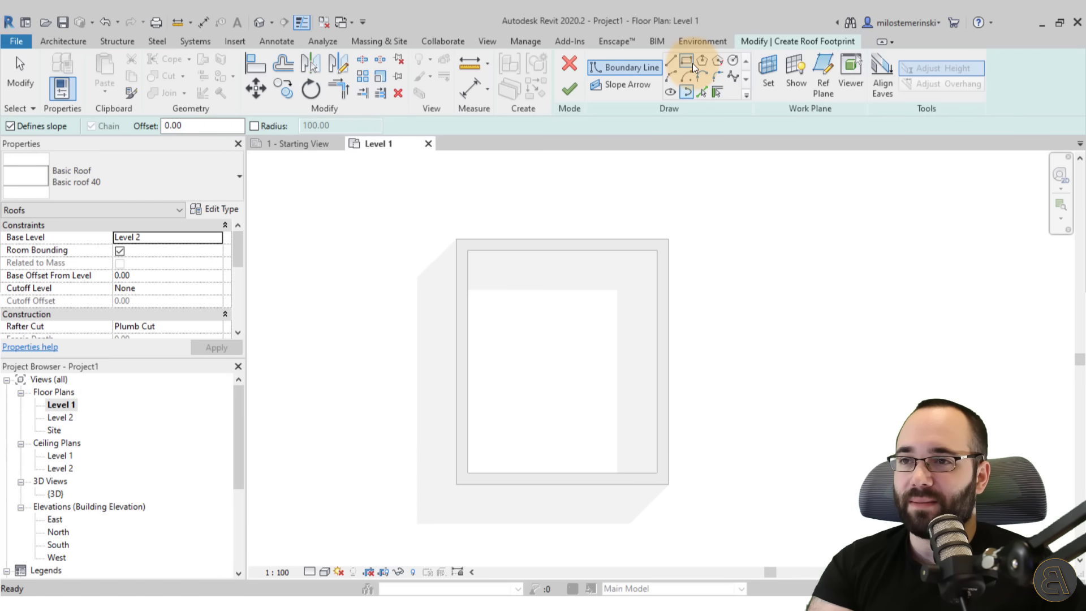
left_click(469, 252)
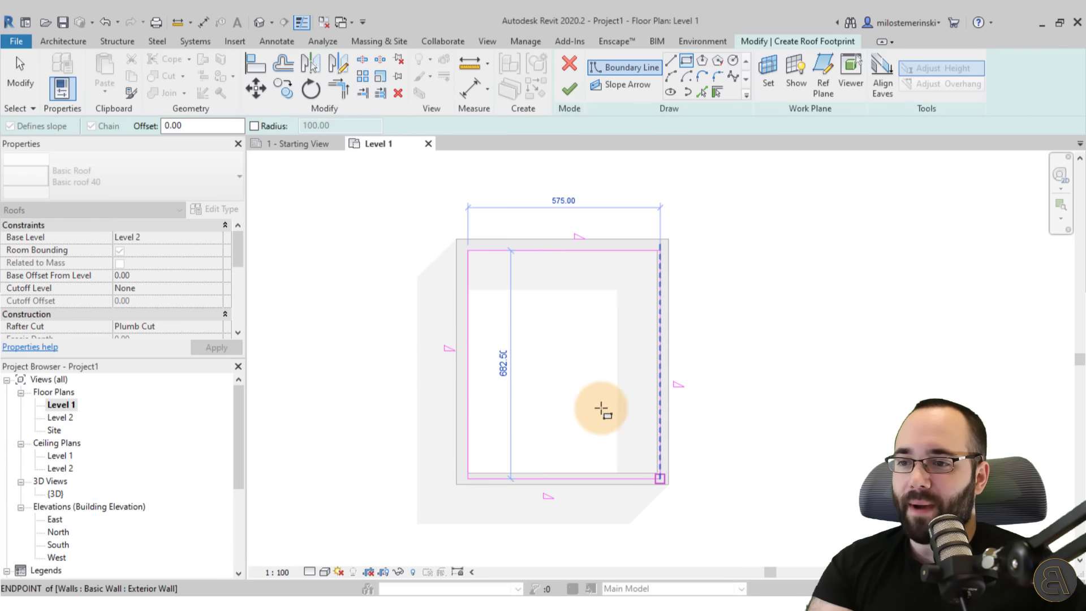
left_click(657, 473)
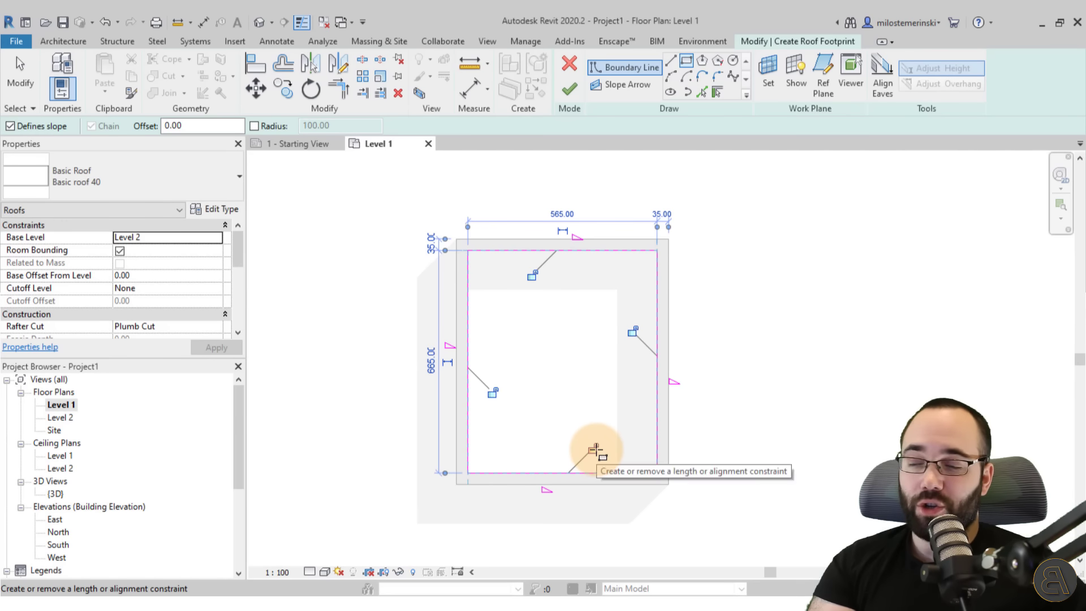
Step: Lock all four roof boundary lines to the inner faces of the walls
left_click(592, 450)
left_click(493, 392)
left_click(532, 275)
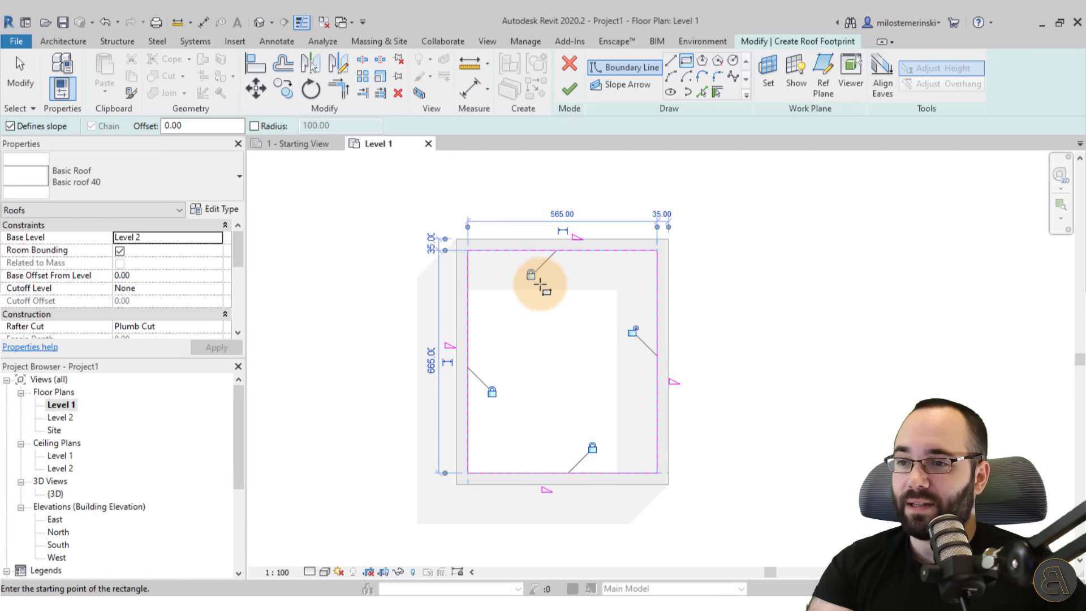
left_click(632, 332)
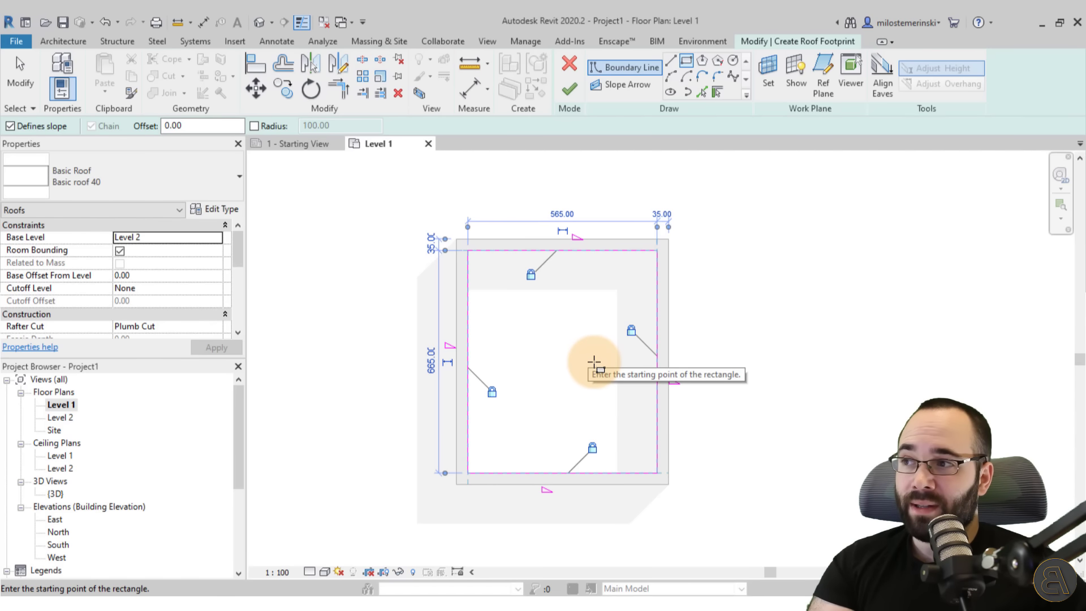
Step: Turn off Defines slope for new boundary lines and set the roof type to Sloped Glazing
left_click(54, 128)
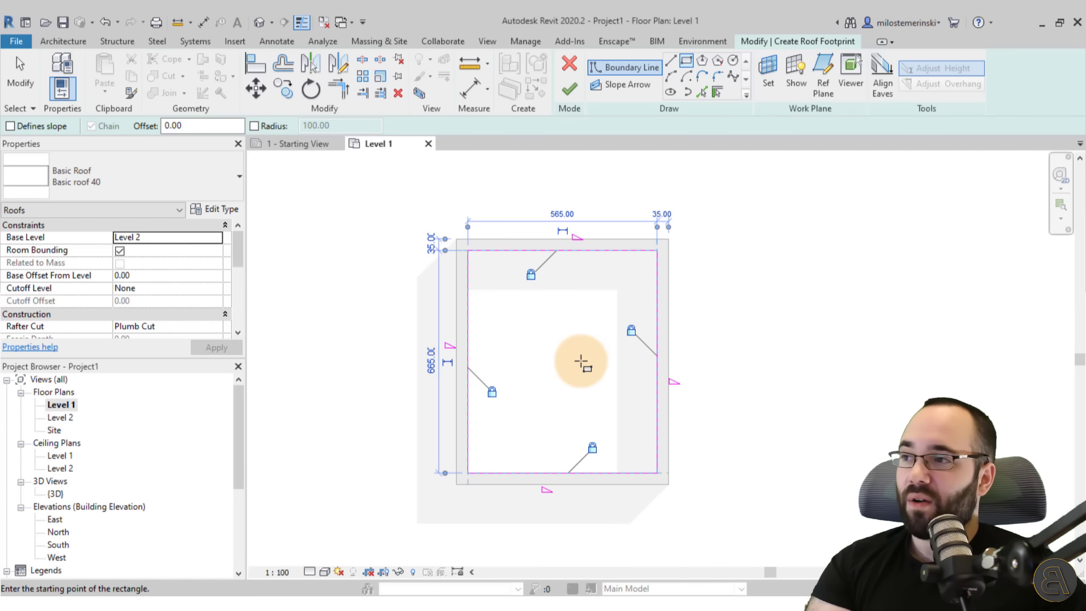
left_click(184, 189)
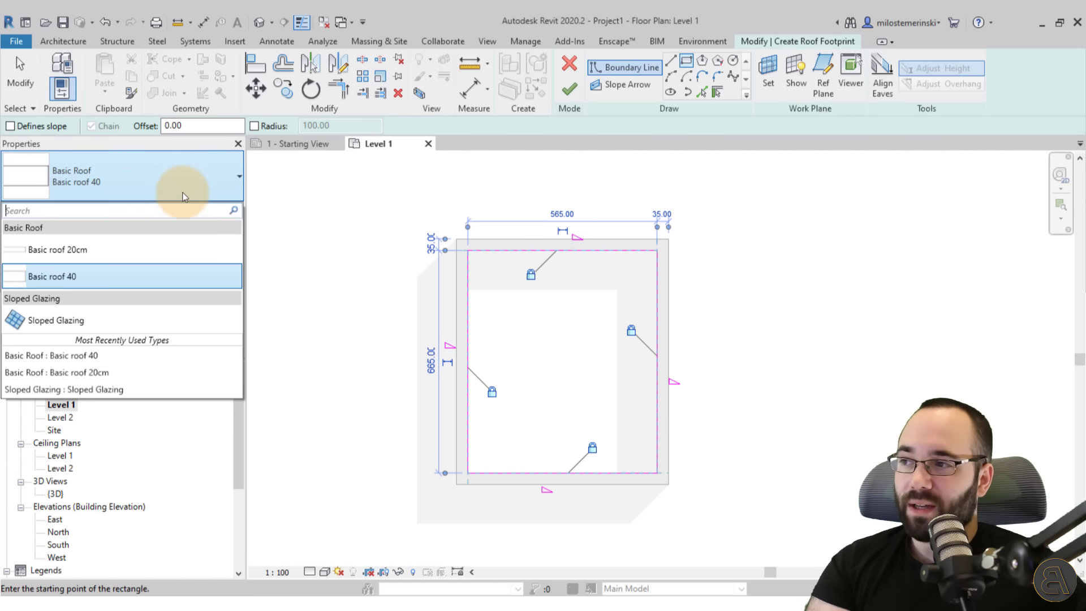
left_click(101, 324)
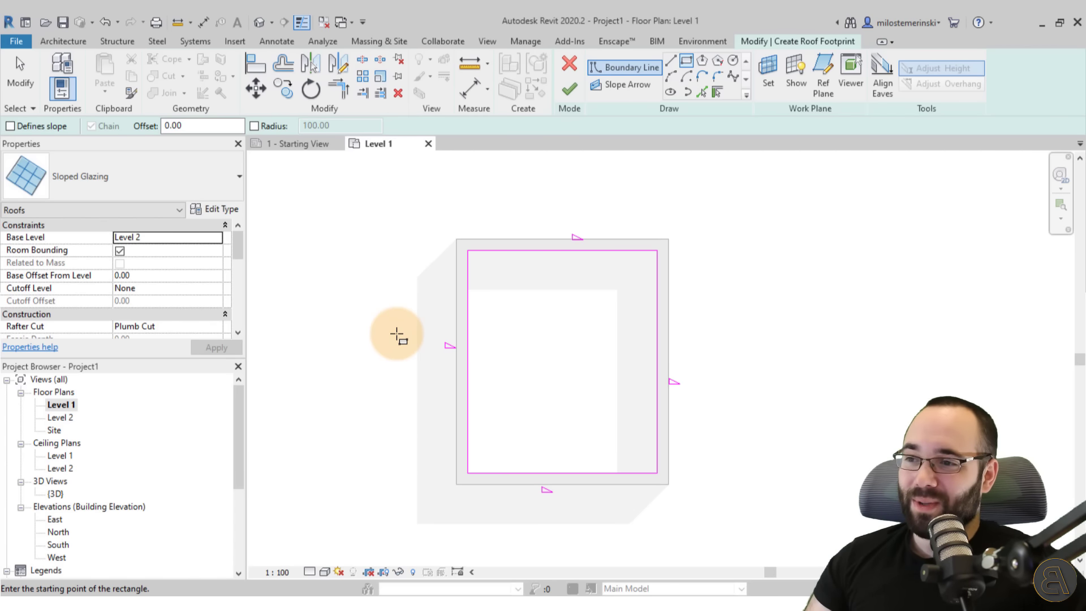
key("Escape")
key("Escape")
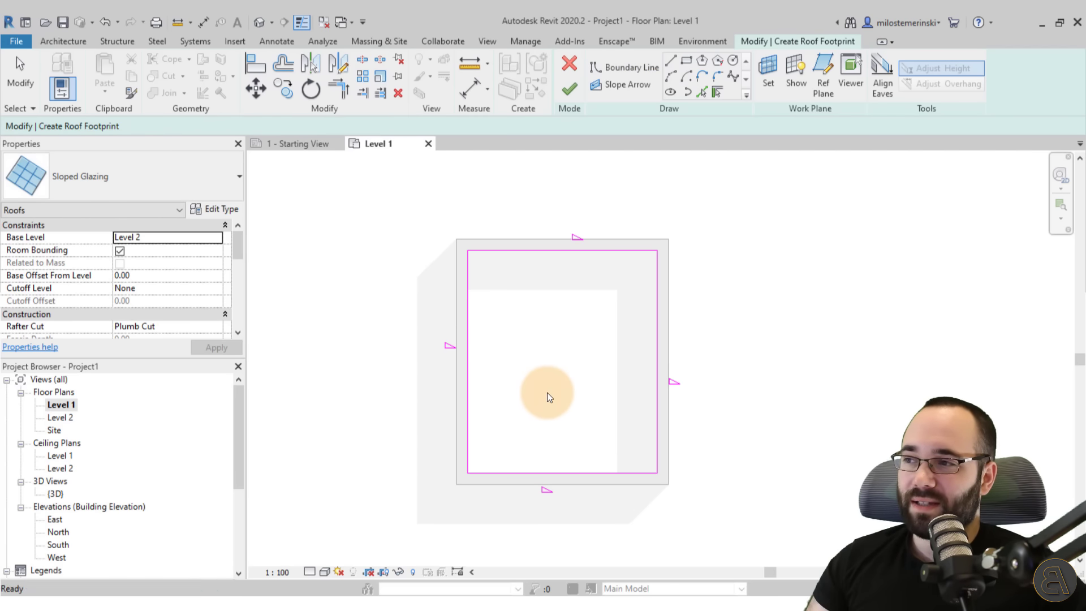
Step: Remove the slope definition from all four roof boundary lines and finish the footprint sketch
left_click(658, 442)
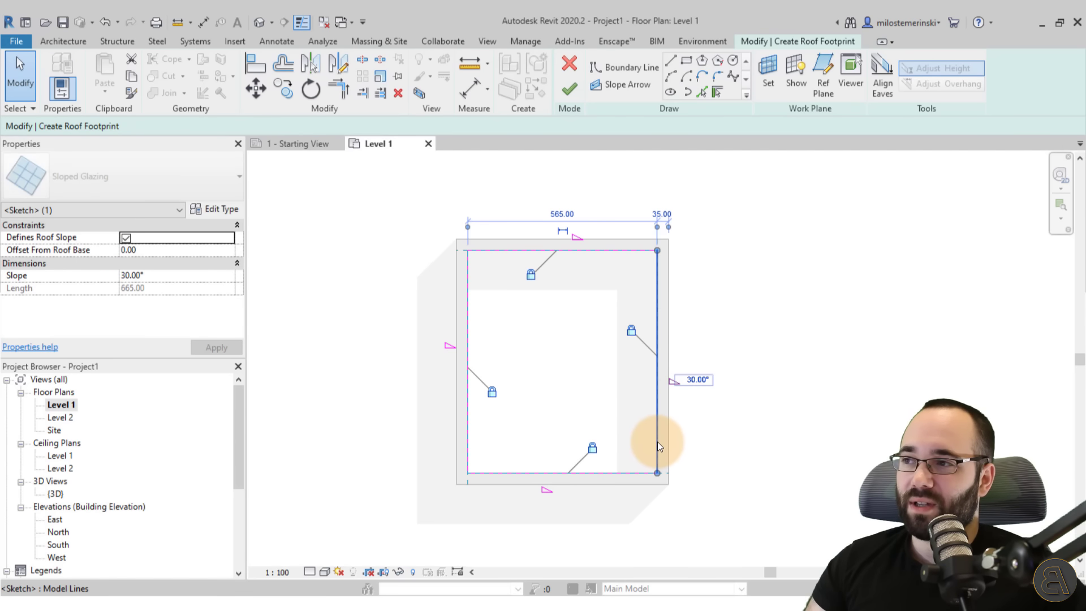
left_click(702, 445)
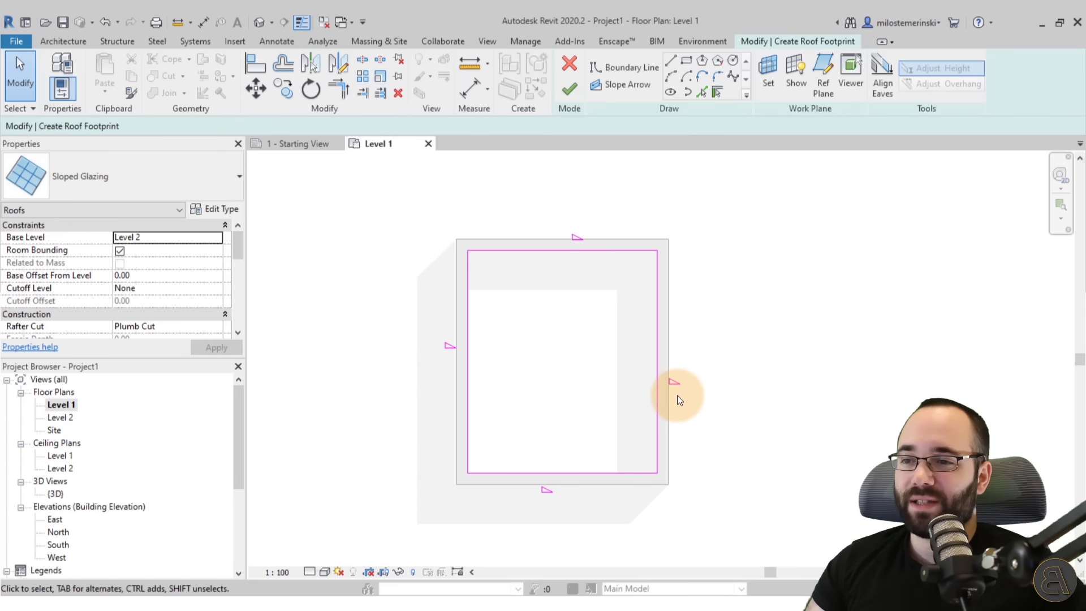
left_click_drag(956, 529, 311, 171)
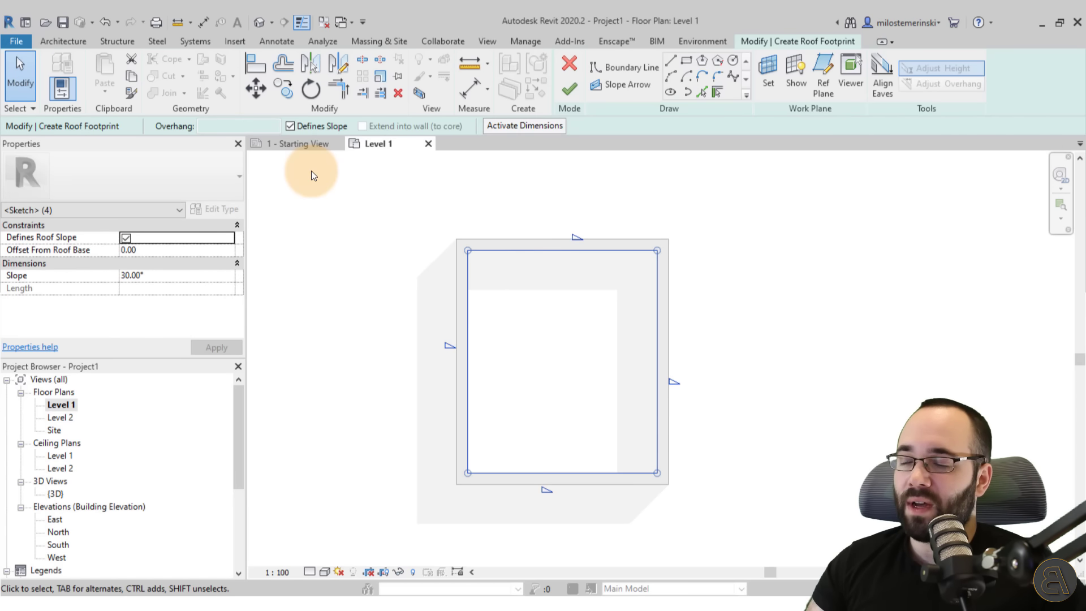
left_click(324, 128)
left_click(415, 353)
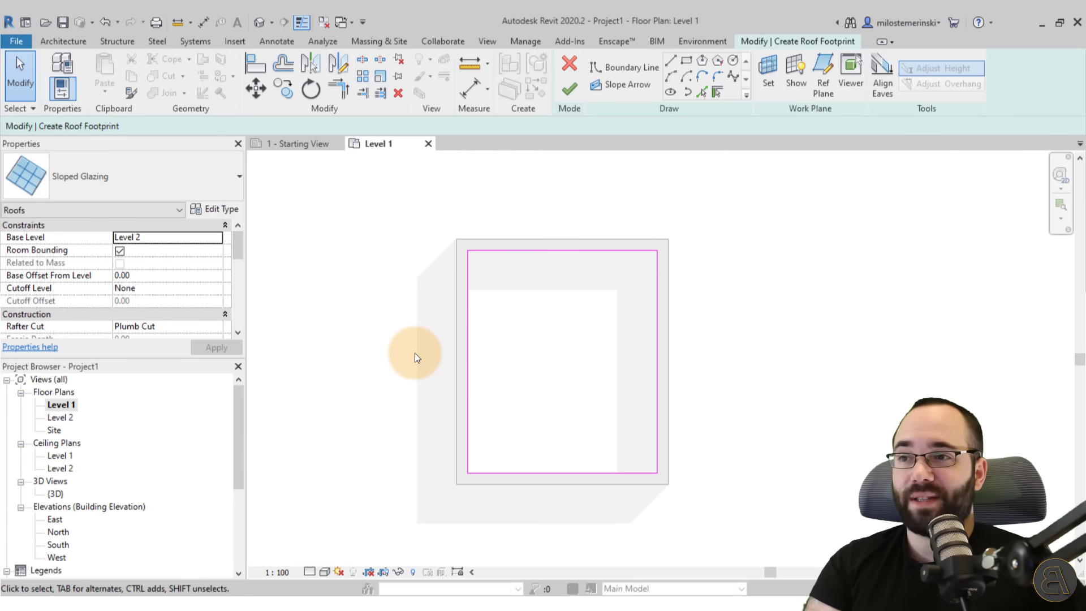
left_click(568, 87)
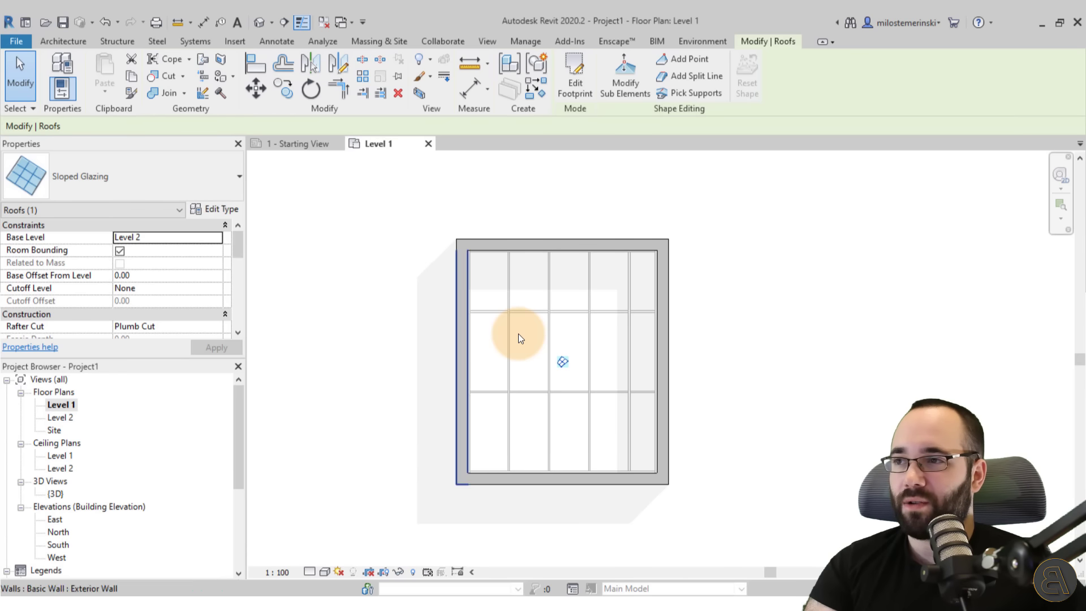
Step: Show the model in the default 3D view and select the whole Sloped Glazing roof
left_click(261, 23)
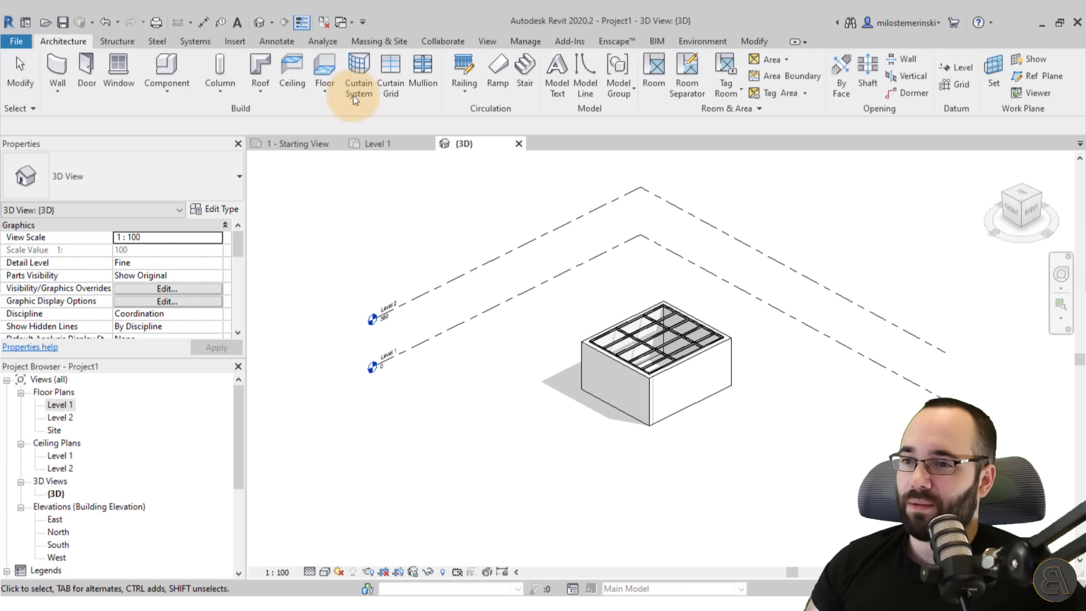
scroll(676, 349, "up", 5)
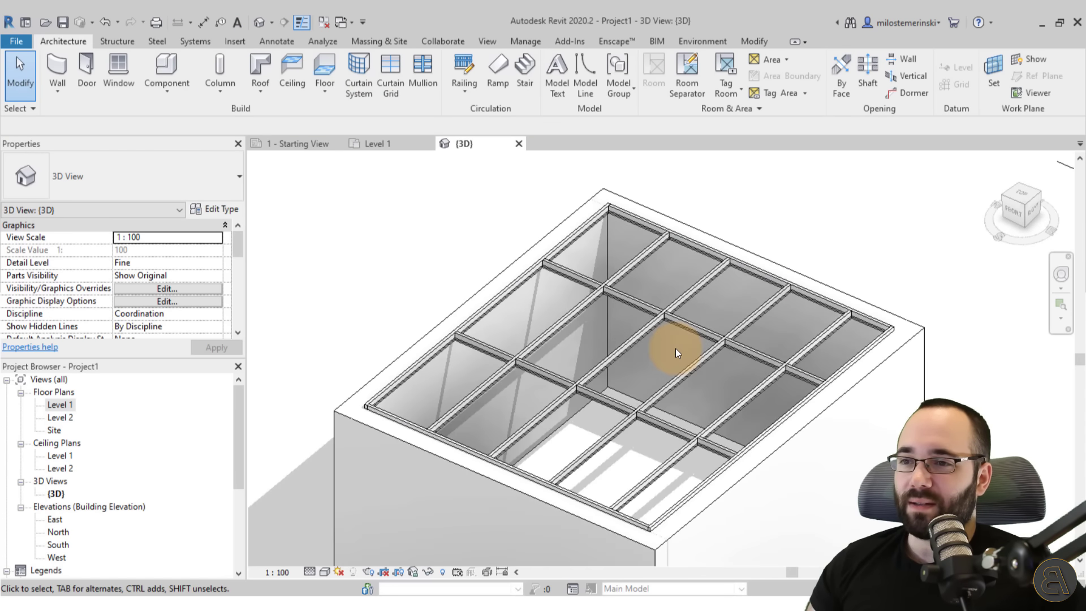
left_click(673, 324)
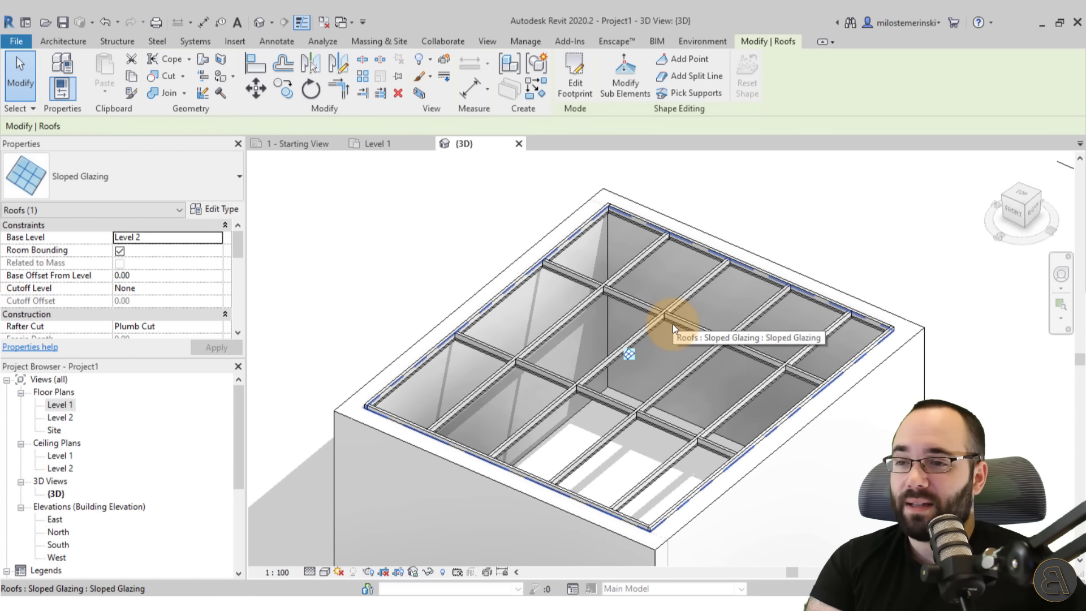
key("Tab")
key("Tab")
key("Tab")
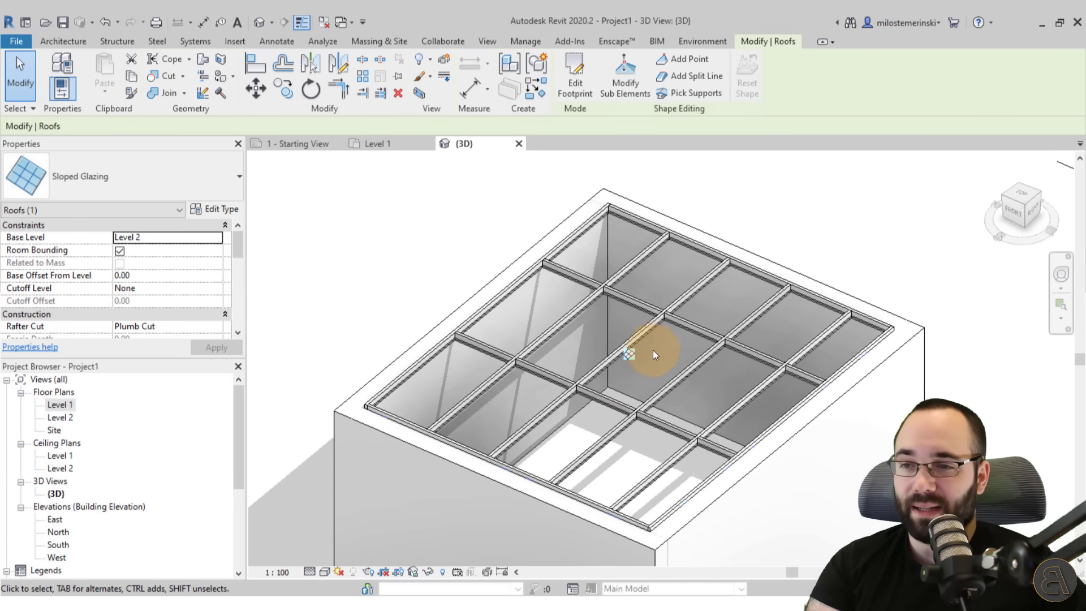
left_click(599, 421)
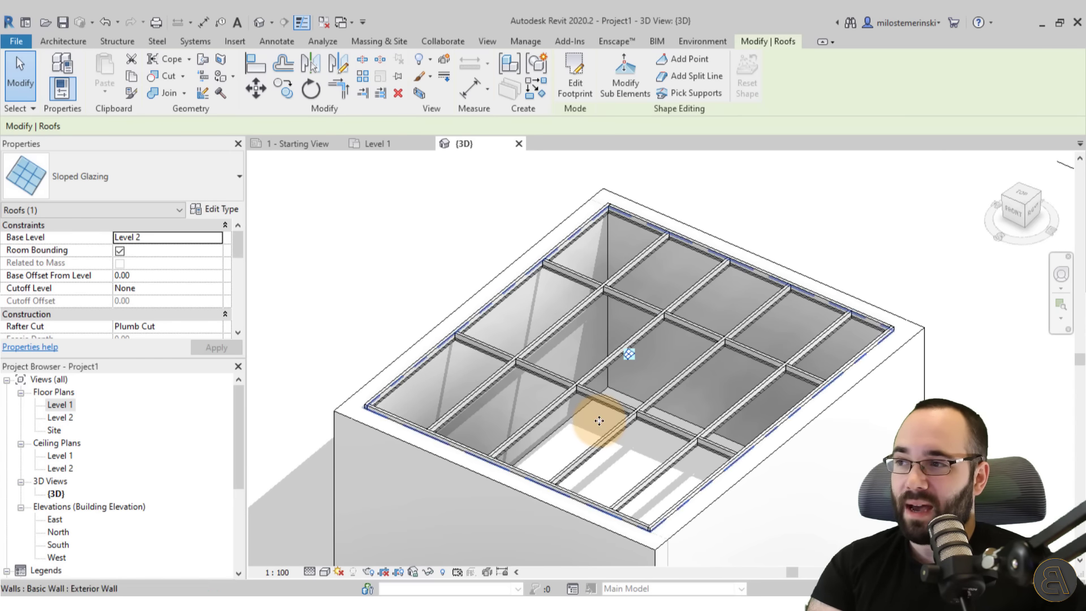
Step: In the roof's type properties, set the Grid 1 Mullions interior, border 1 and border 2 types to None
left_click(227, 191)
left_click(226, 190)
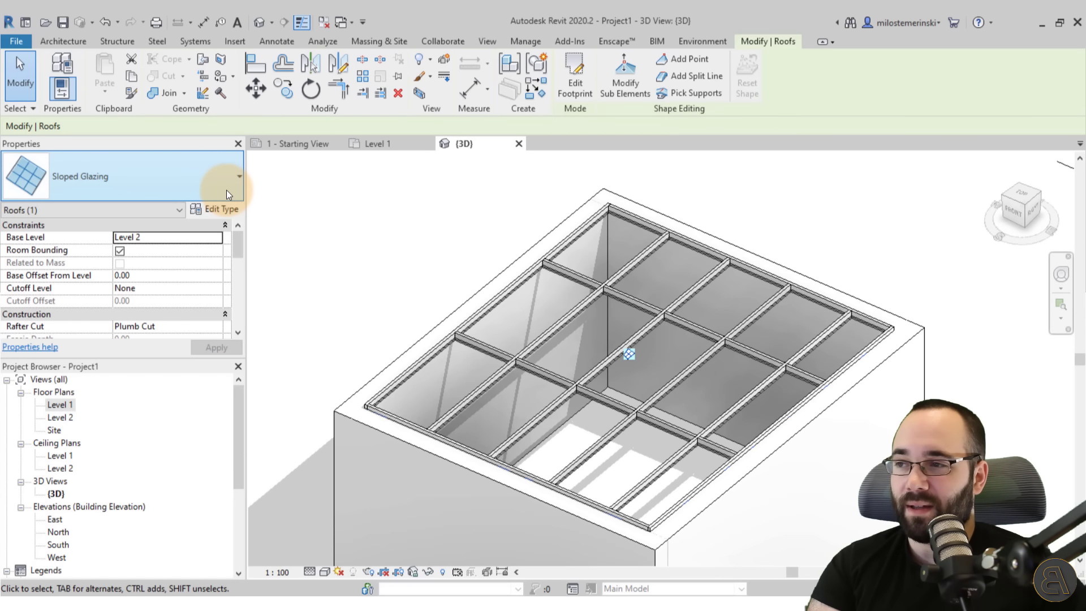
left_click(223, 207)
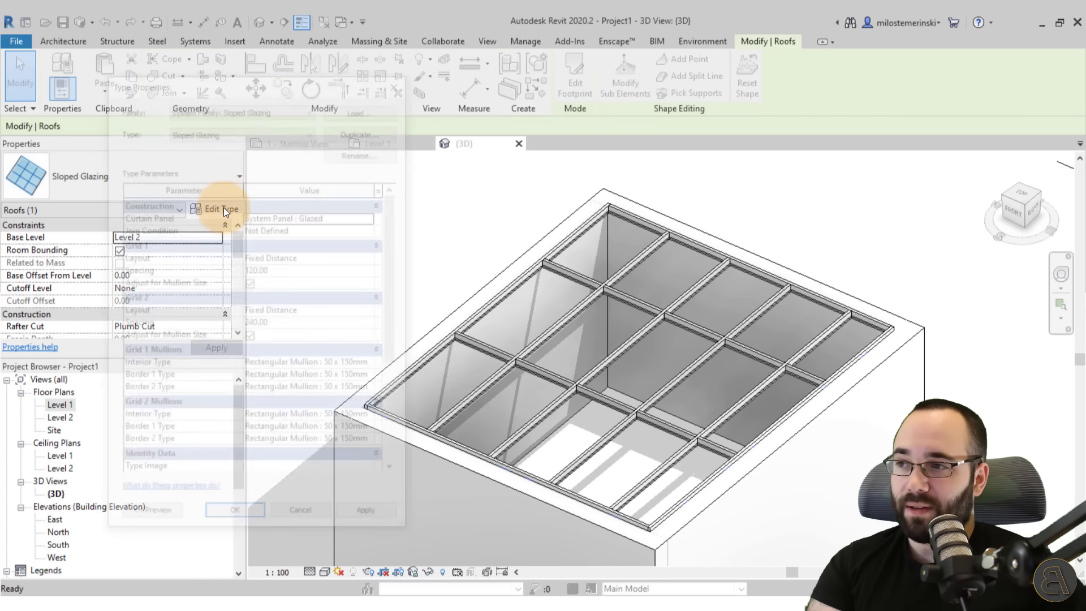
left_click(375, 368)
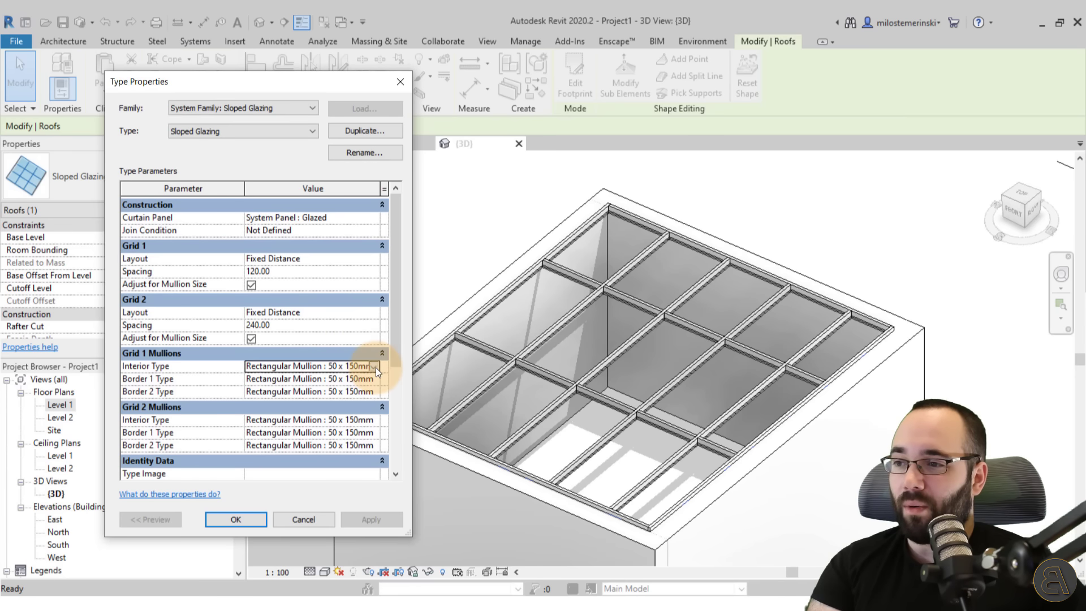
left_click(375, 367)
left_click(350, 379)
left_click(358, 379)
left_click(374, 381)
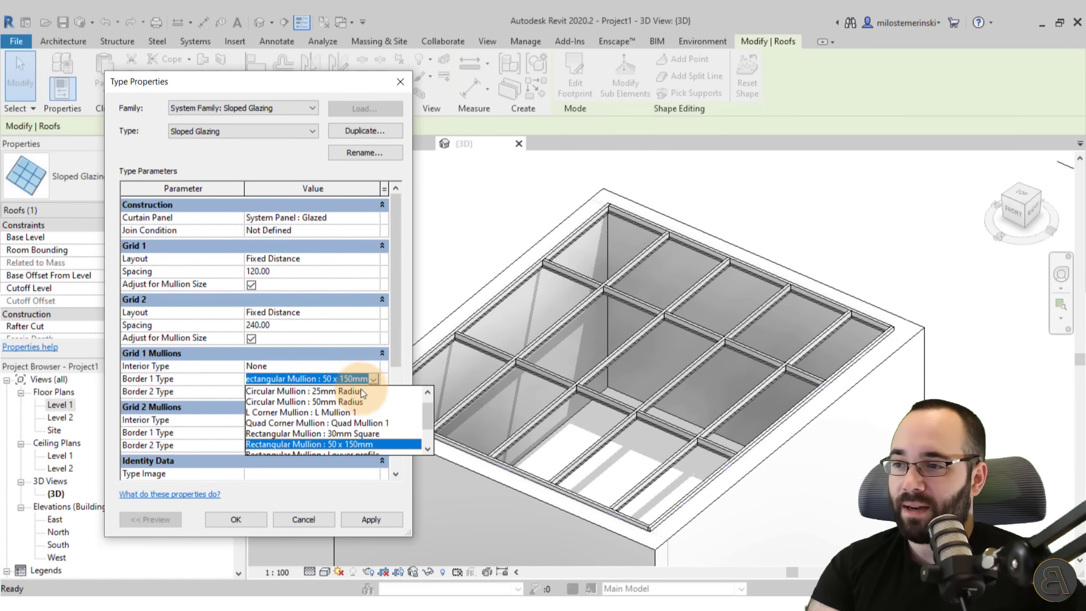
scroll(355, 393, "up", 1)
left_click(355, 392)
left_click(370, 396)
scroll(364, 406, "up", 1)
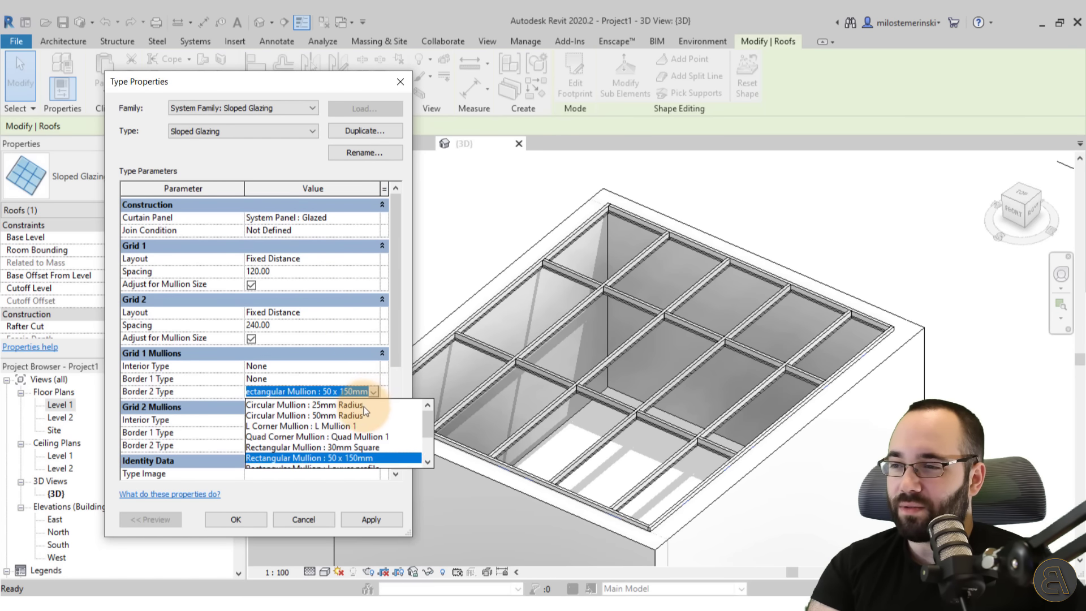
left_click(364, 407)
Step: Set the Grid 2 Mullions interior, border 1 and border 2 types to None
left_click(372, 422)
left_click(370, 443)
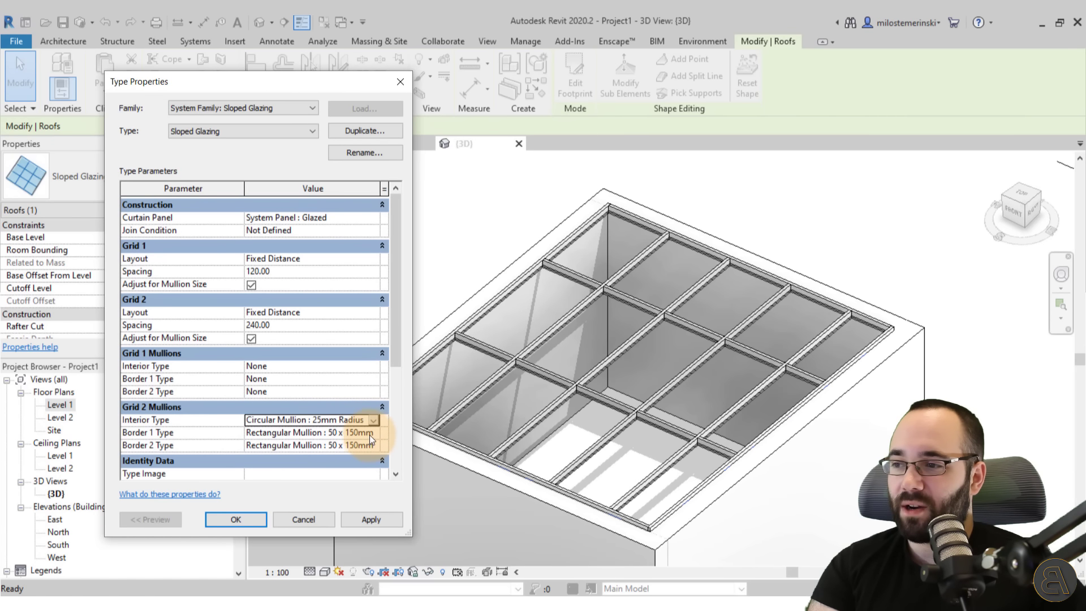
left_click(374, 419)
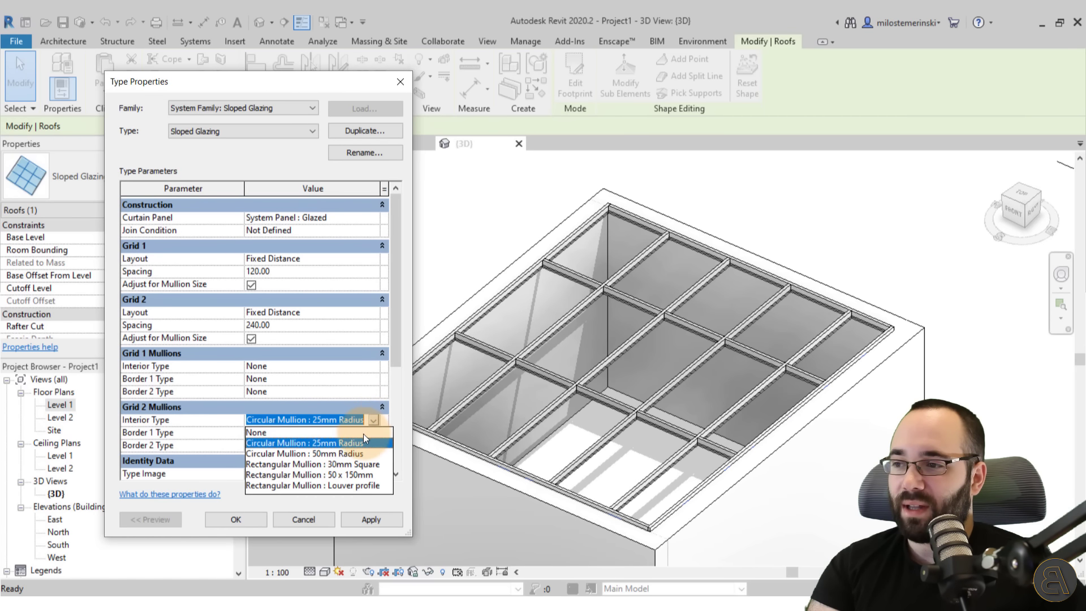
left_click(365, 434)
double_click(371, 434)
scroll(364, 443, "up", 2)
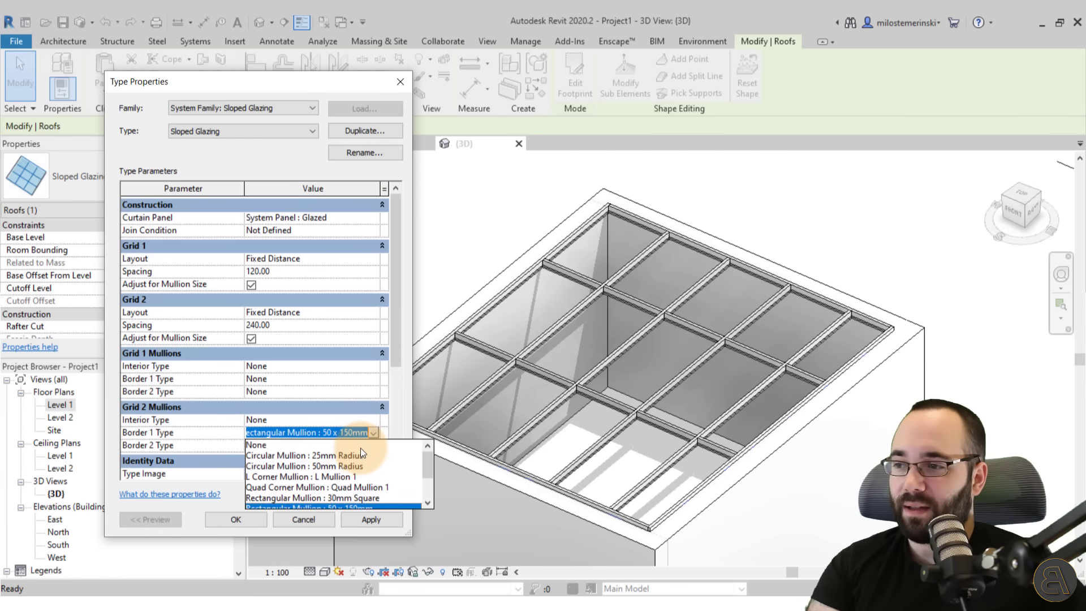
left_click(361, 446)
left_click(373, 445)
left_click(373, 445)
scroll(342, 460, "up", 1)
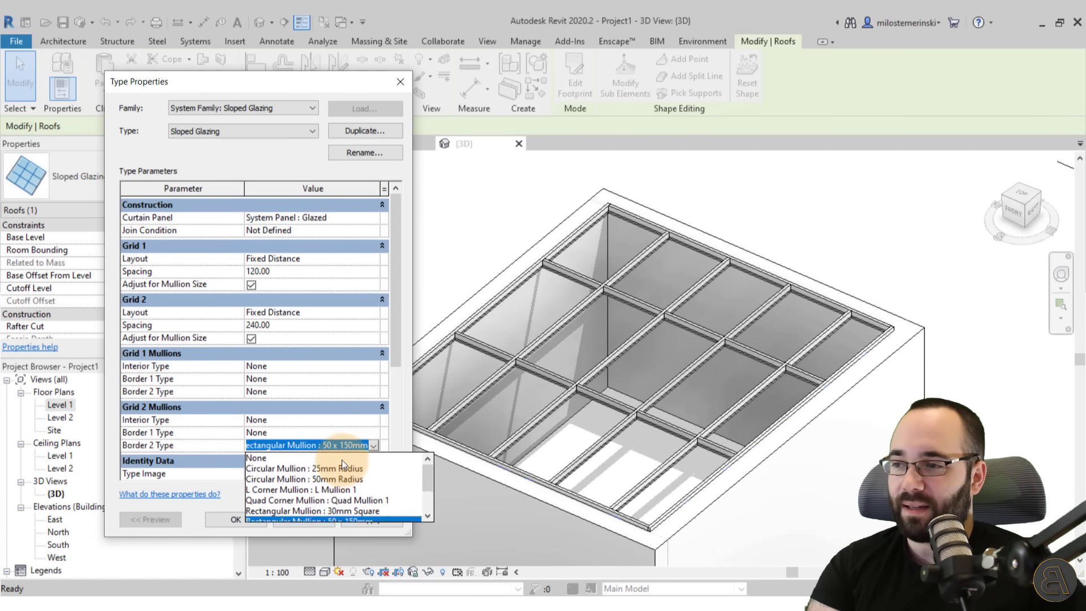
left_click(342, 459)
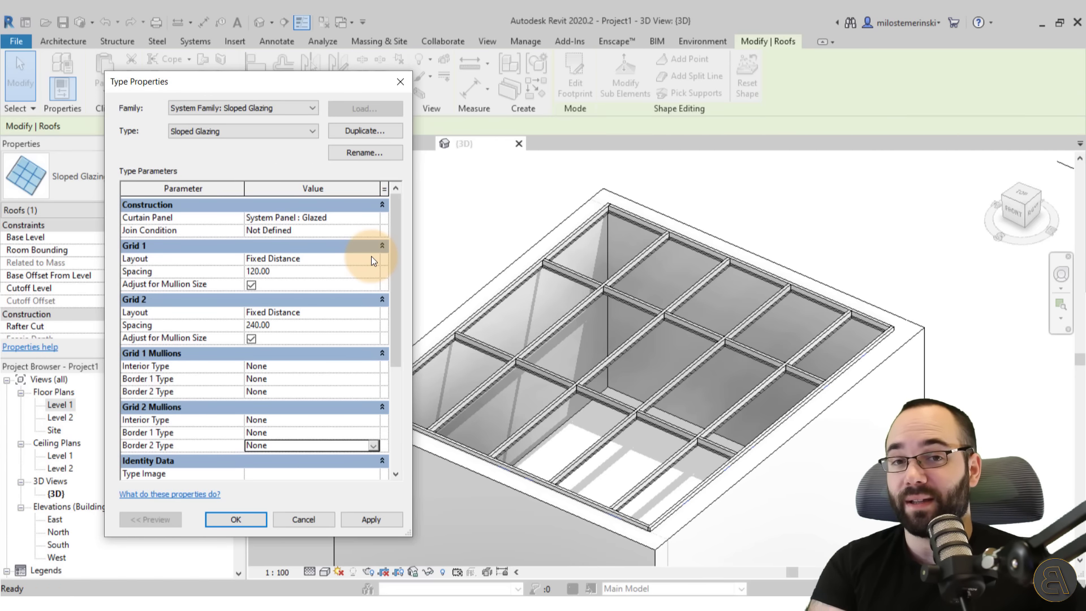
Step: Set the Grid 1 and Grid 2 spacing to 60 and apply the type changes, choosing to delete the non-type-driven mullions
left_click(359, 274)
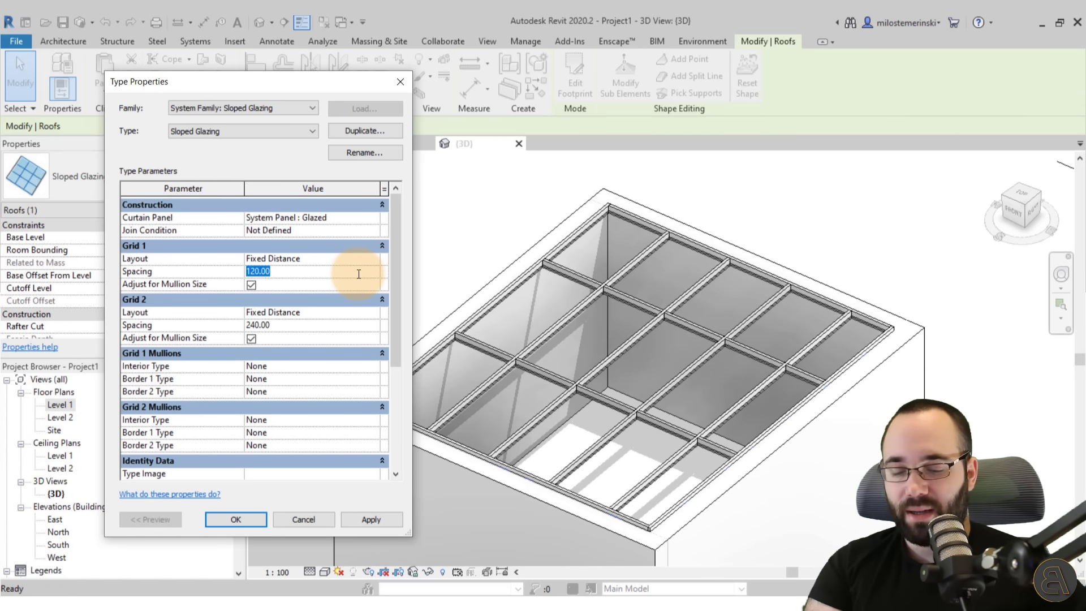
type("60")
left_click(302, 329)
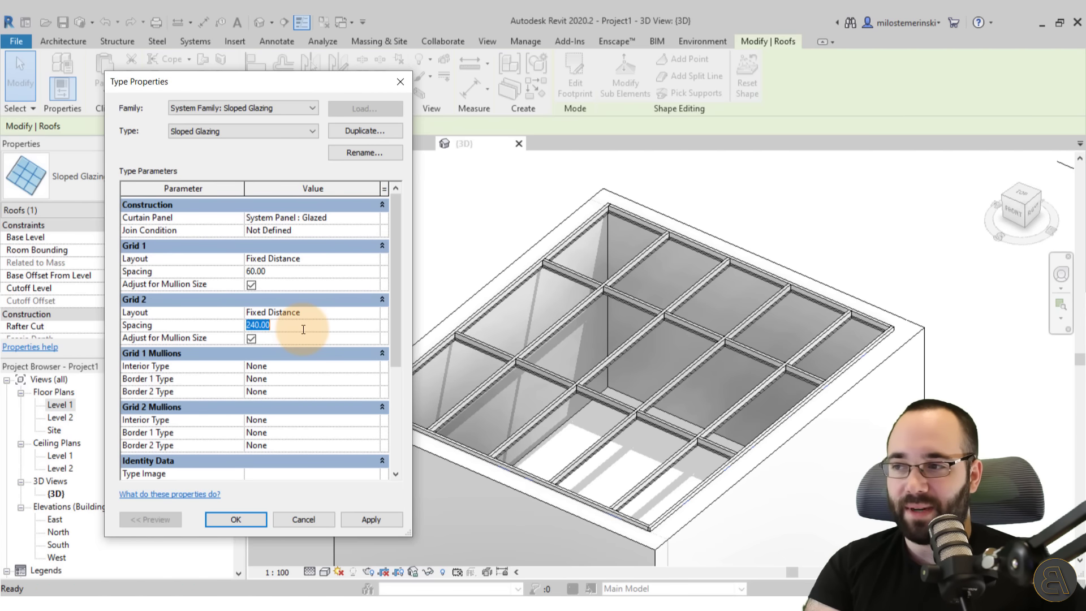
type("60")
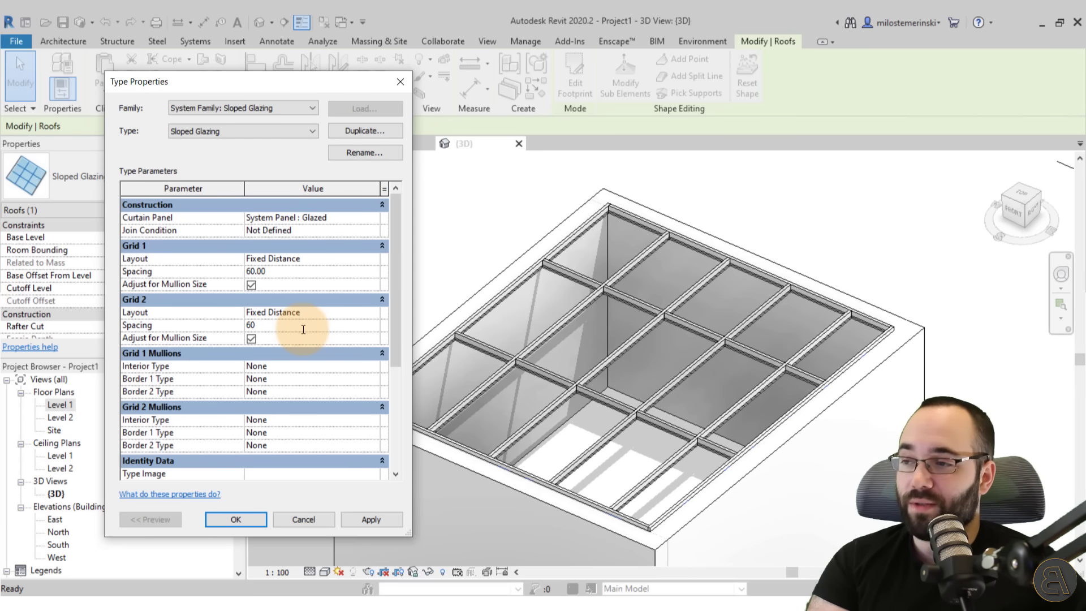
left_click(361, 520)
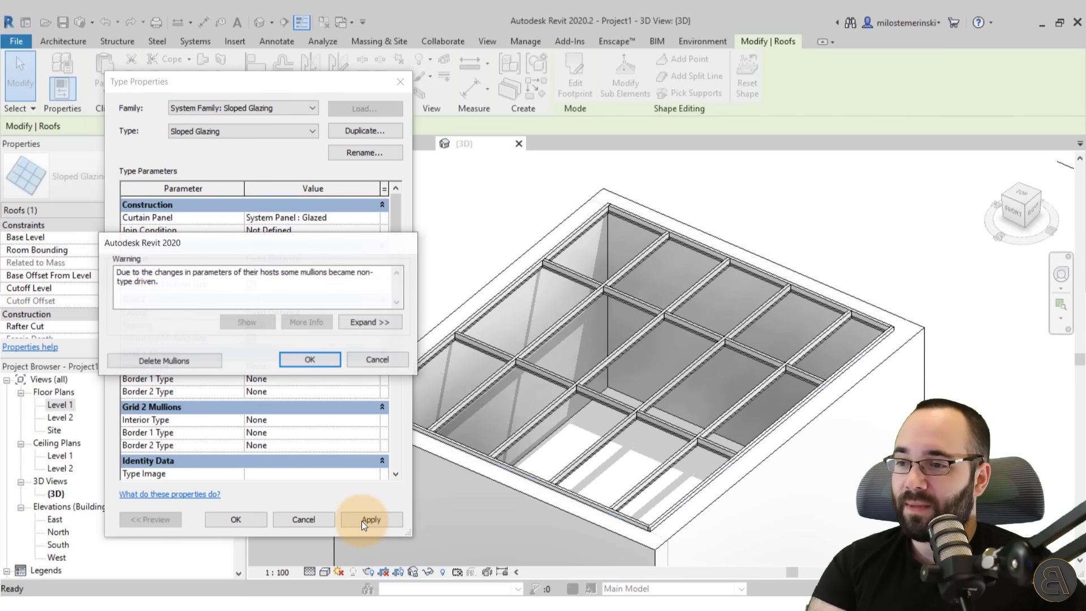
left_click(196, 361)
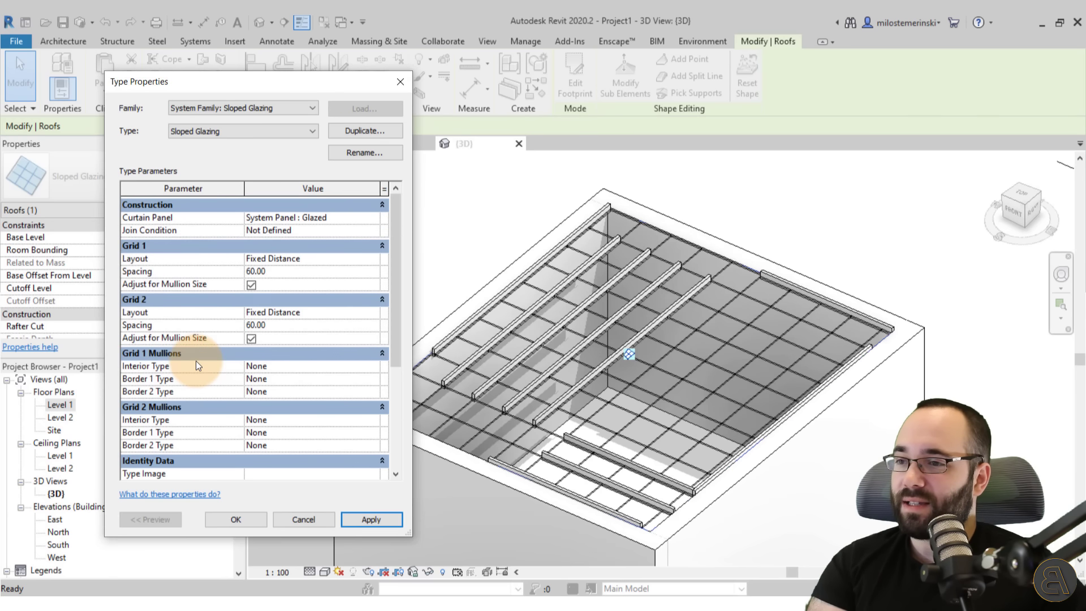
left_click(235, 519)
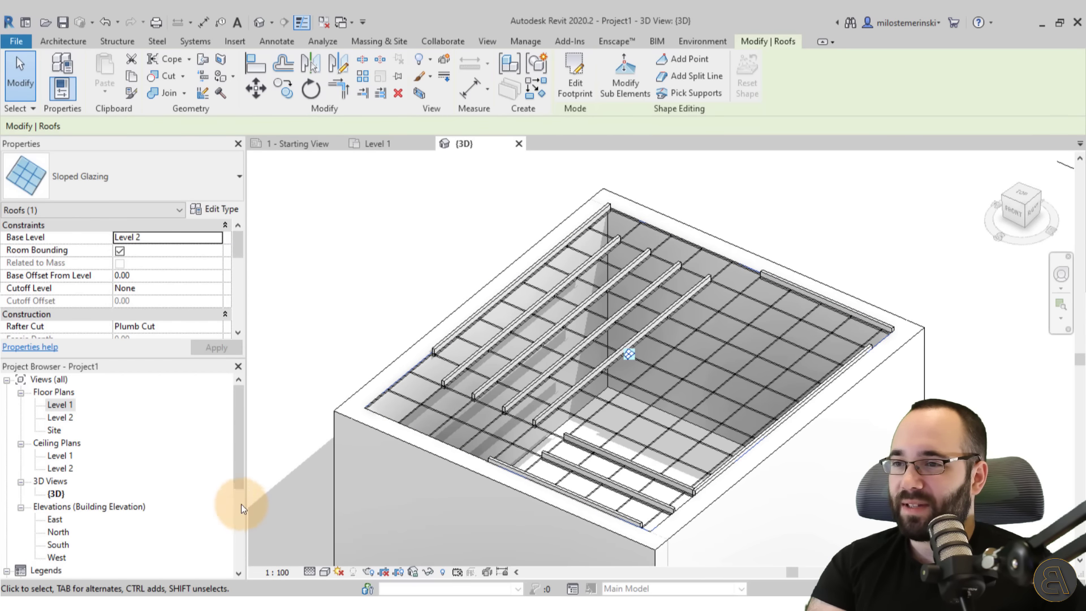
Step: Select everything across the roof, filter the selection to Curtain Wall Mullions only, and delete the leftover mullions
scroll(359, 267, "down", 2)
left_click_drag(395, 189, 847, 471)
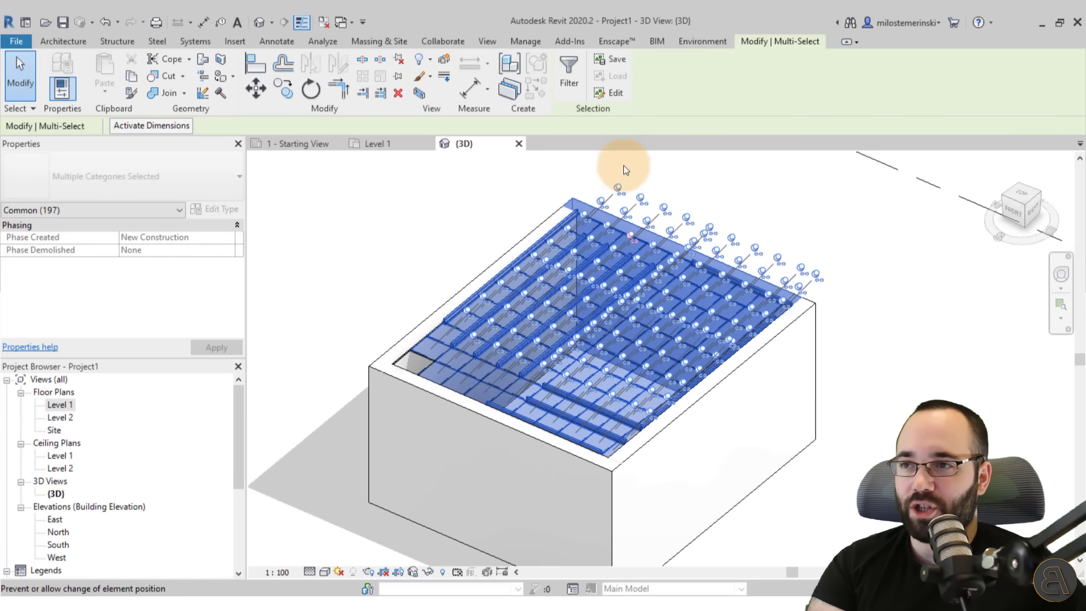
left_click(569, 93)
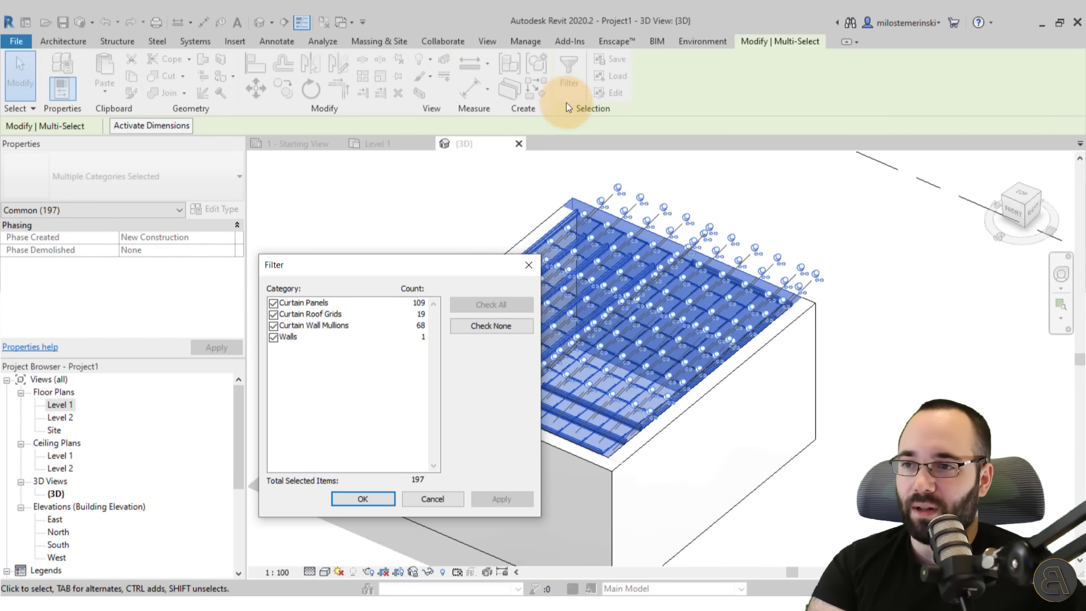
left_click(488, 327)
left_click(274, 326)
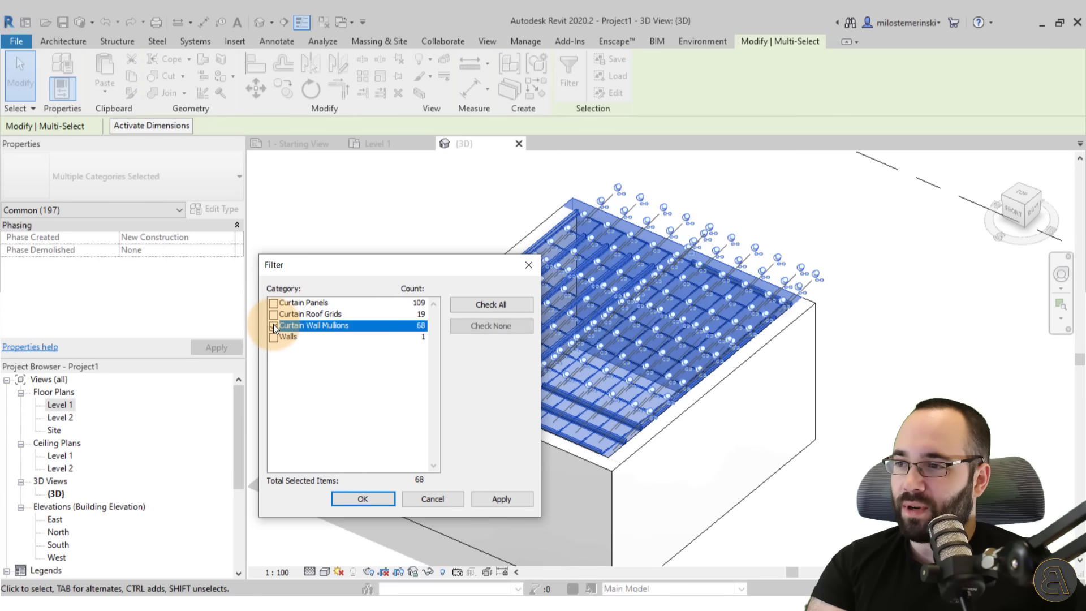
left_click(501, 499)
left_click(378, 499)
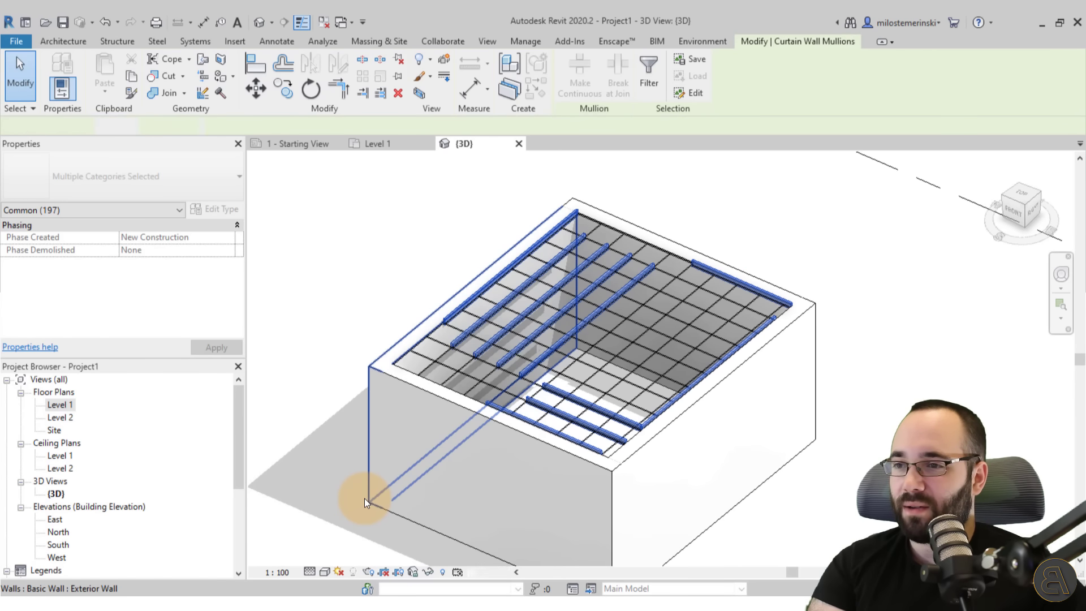
left_click(432, 190)
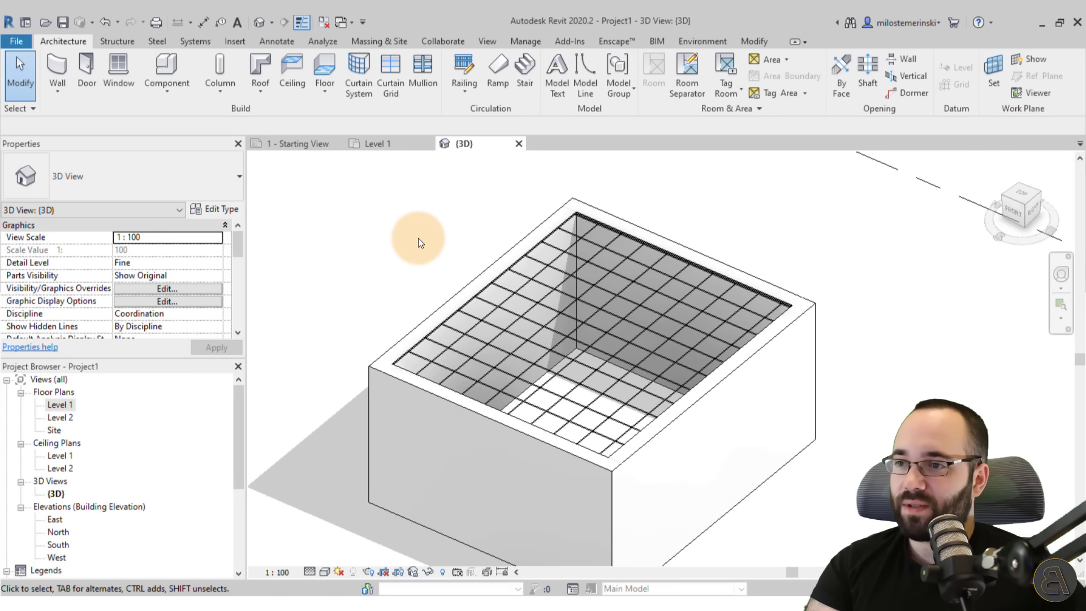
scroll(605, 242, "up", 5)
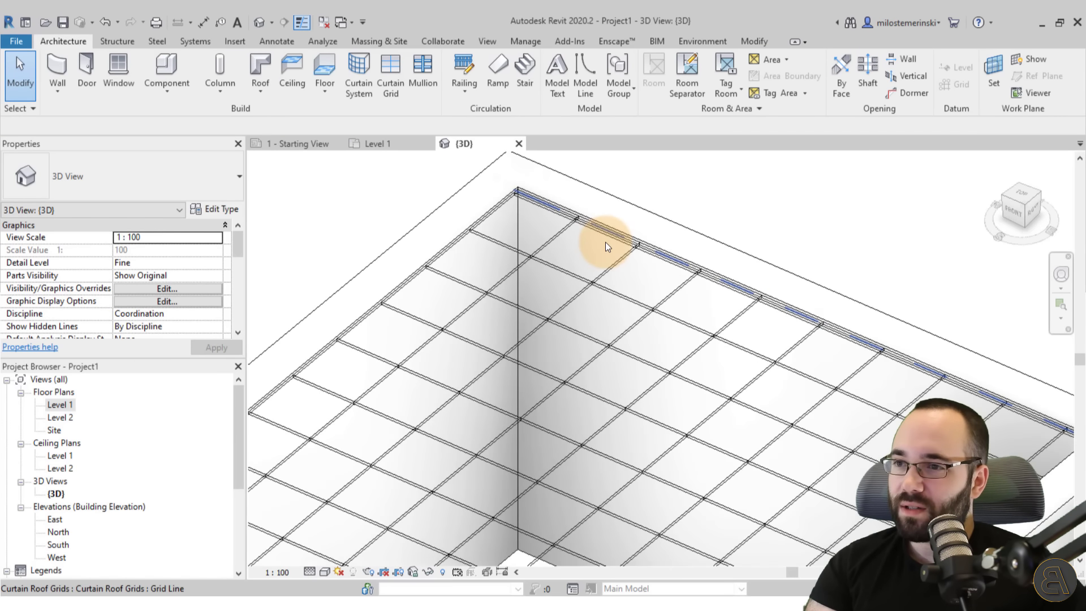
scroll(606, 242, "up", 3)
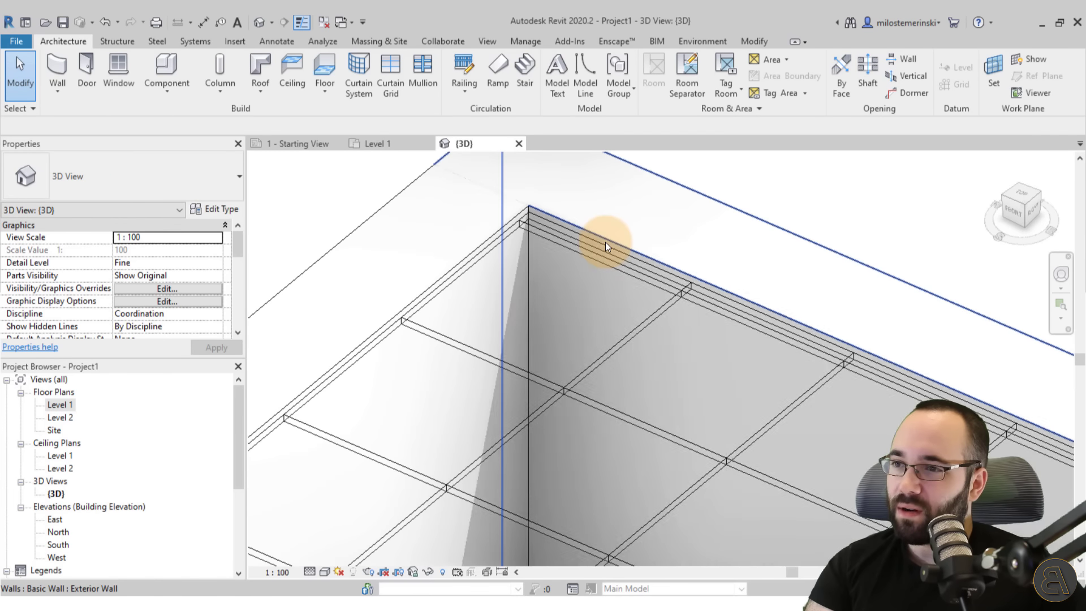
scroll(606, 242, "down", 3)
scroll(605, 243, "down", 4)
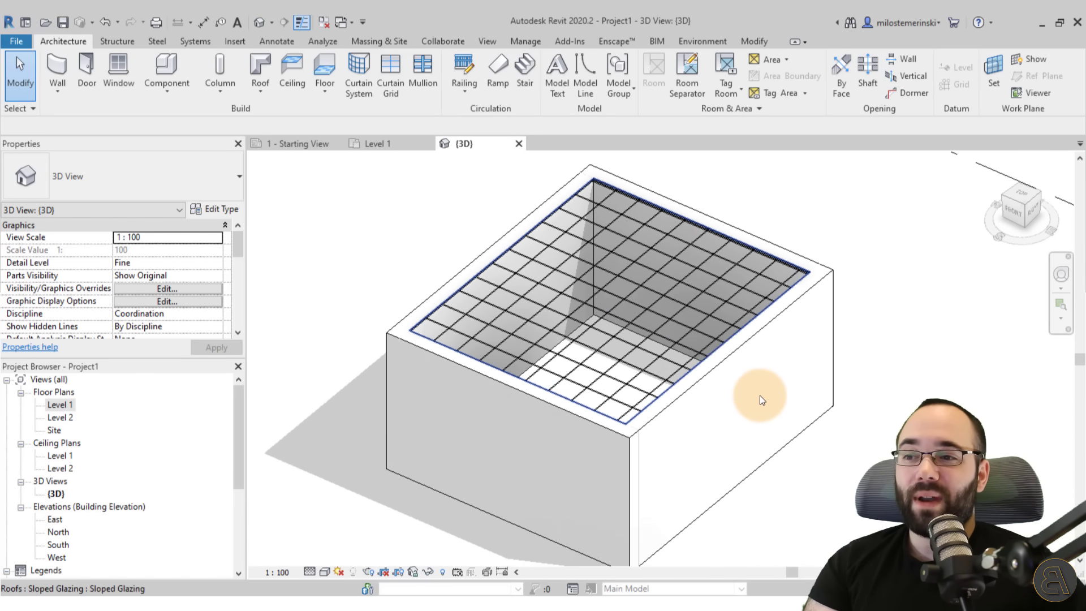
middle_click_drag(771, 409, 777, 413)
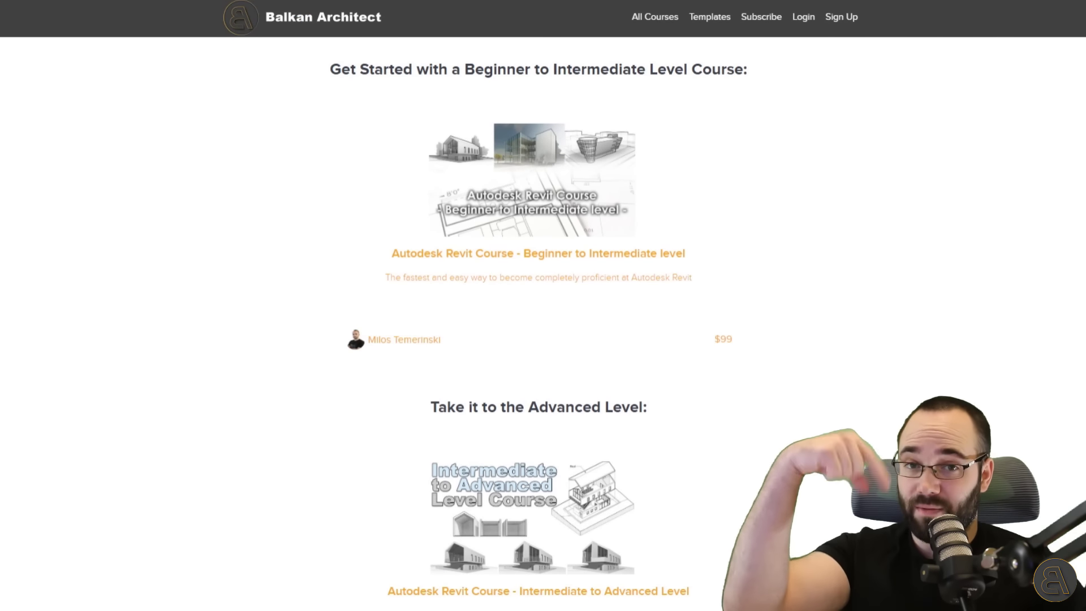
scroll(539, 324, "down", 1)
scroll(539, 324, "down", 5)
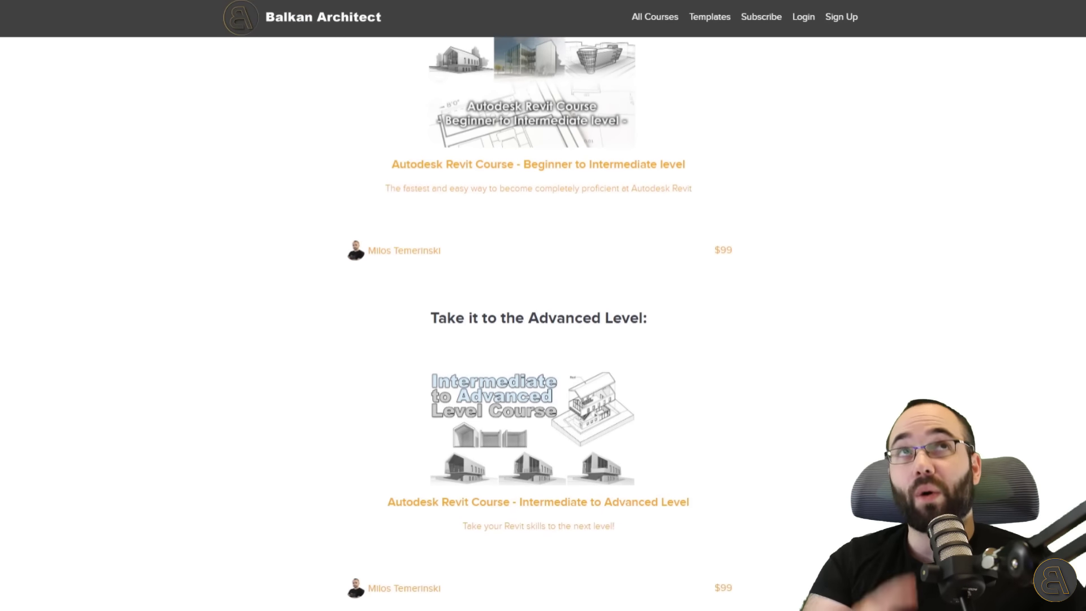
scroll(538, 324, "down", 6)
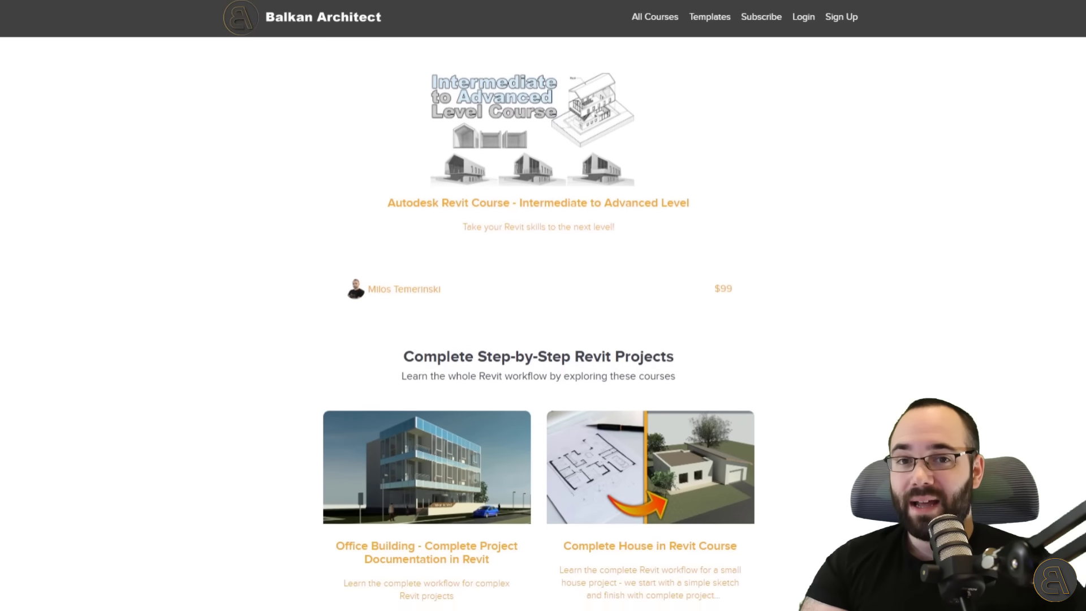
scroll(539, 324, "down", 7)
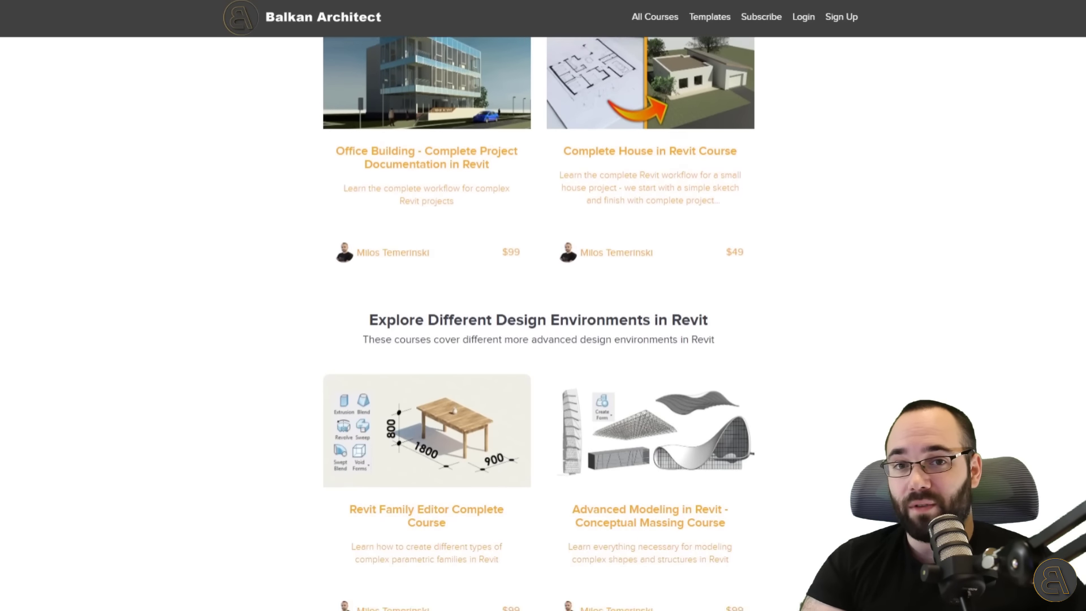
scroll(539, 324, "down", 7)
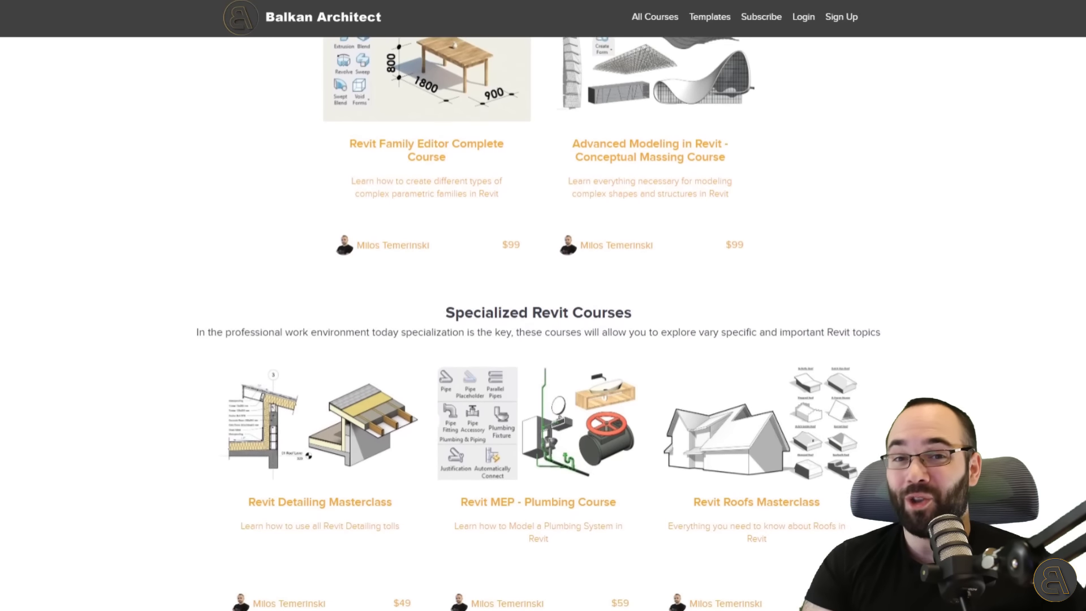
scroll(538, 324, "down", 9)
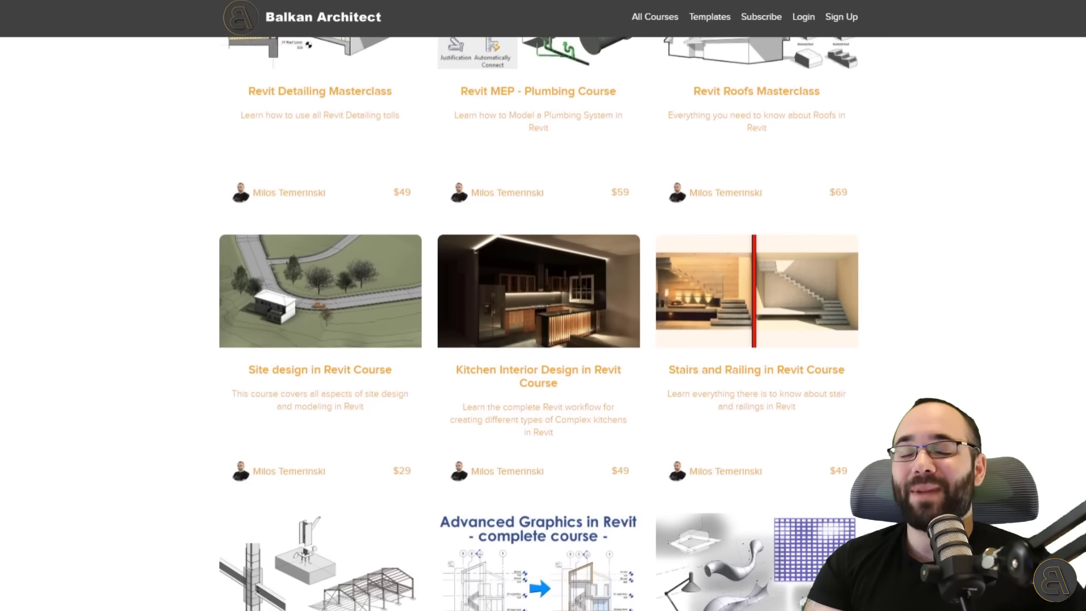
scroll(539, 324, "down", 8)
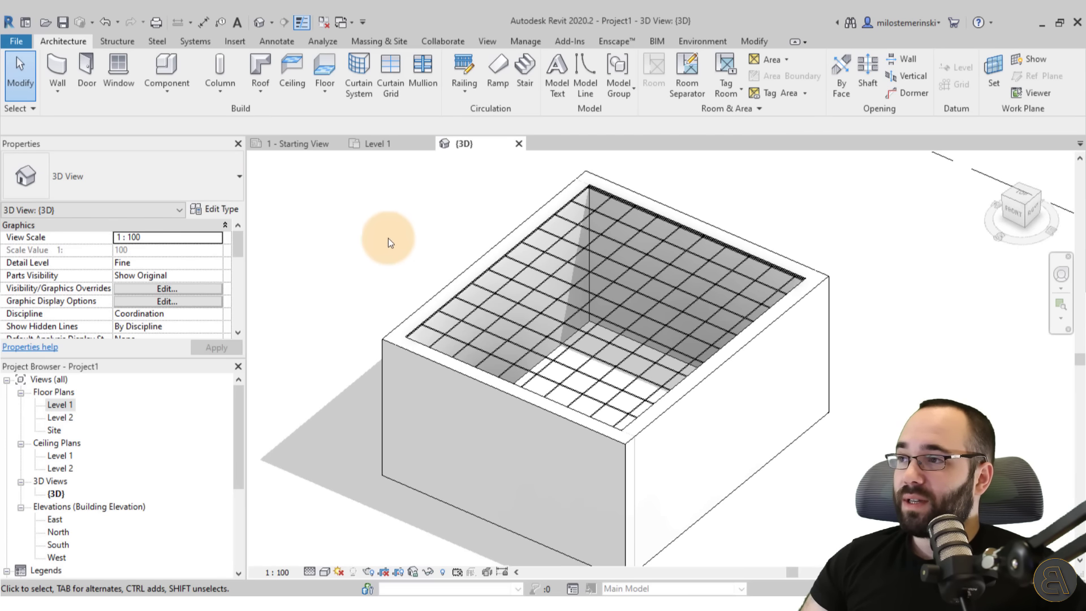
left_click(16, 42)
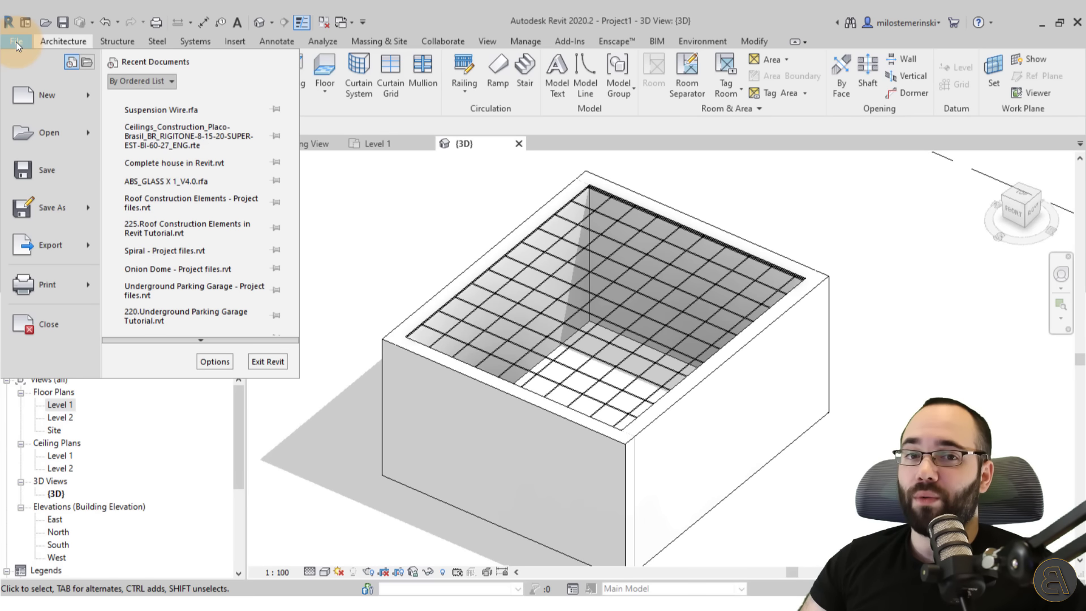
left_click(40, 97)
left_click(484, 322)
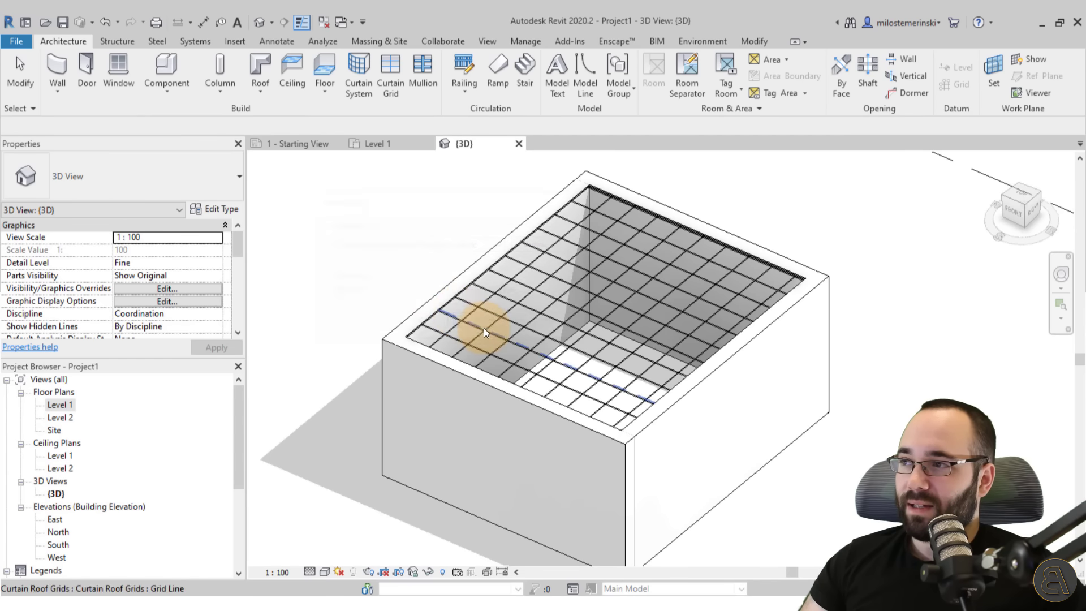
Step: Create a new family from the Metric Profile-Mullion template
left_click(22, 43)
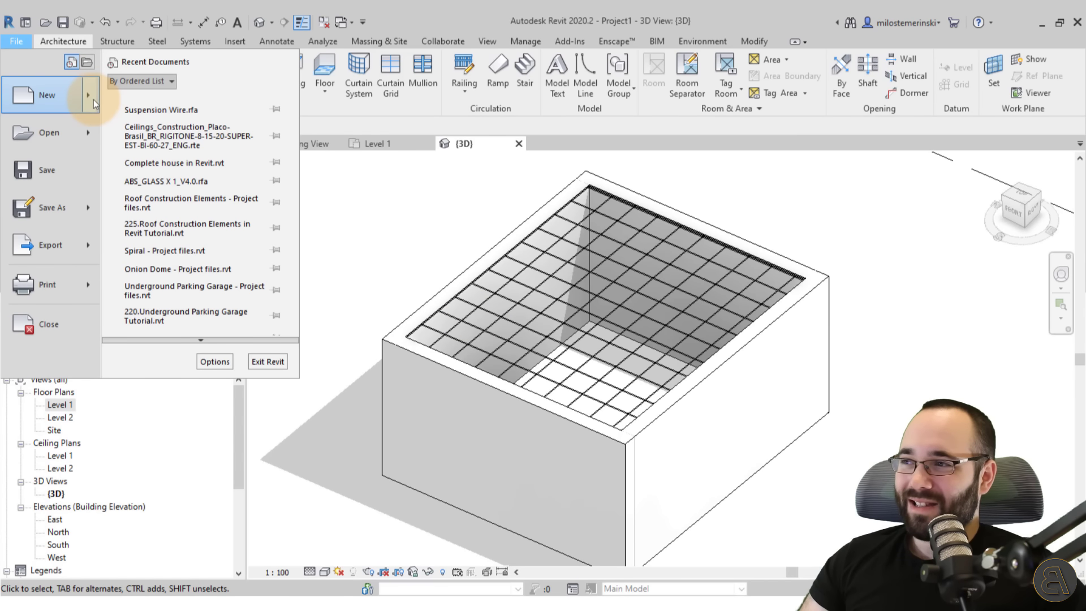
mouse_move(93, 100)
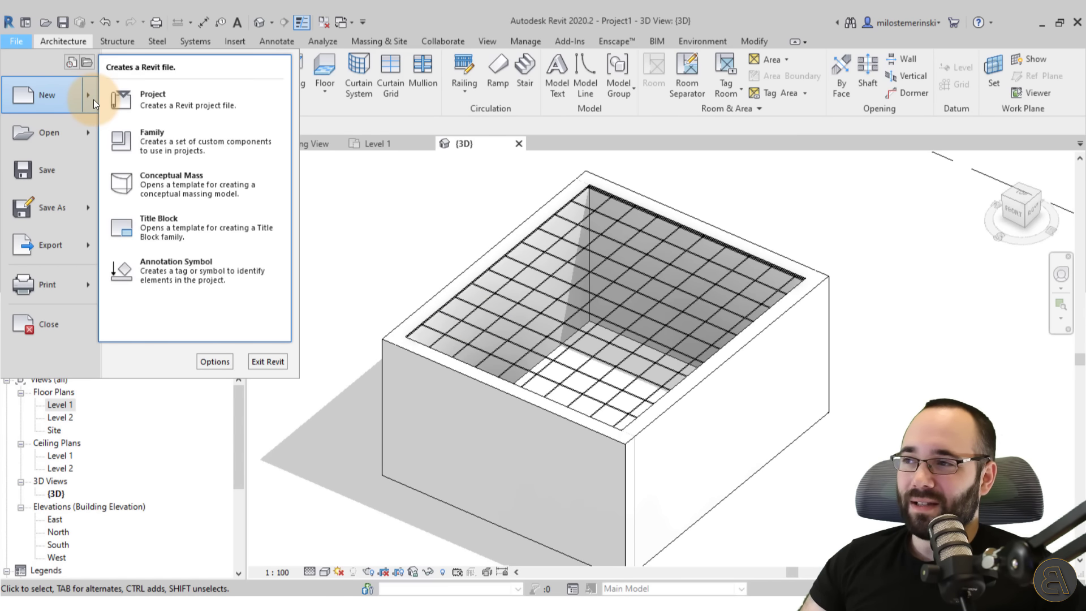
left_click(162, 147)
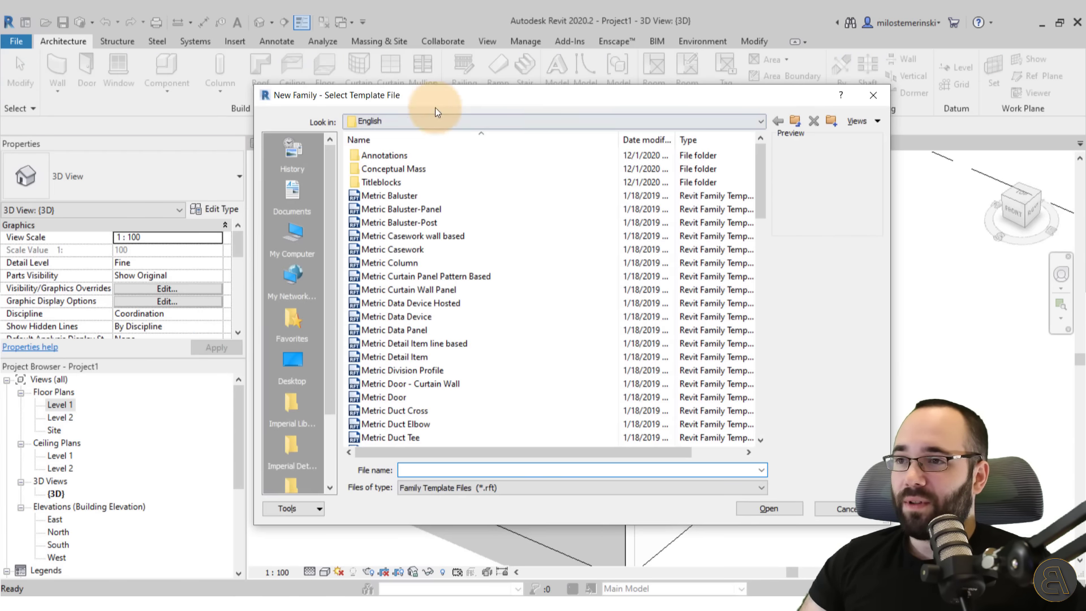
left_click_drag(436, 107, 356, 92)
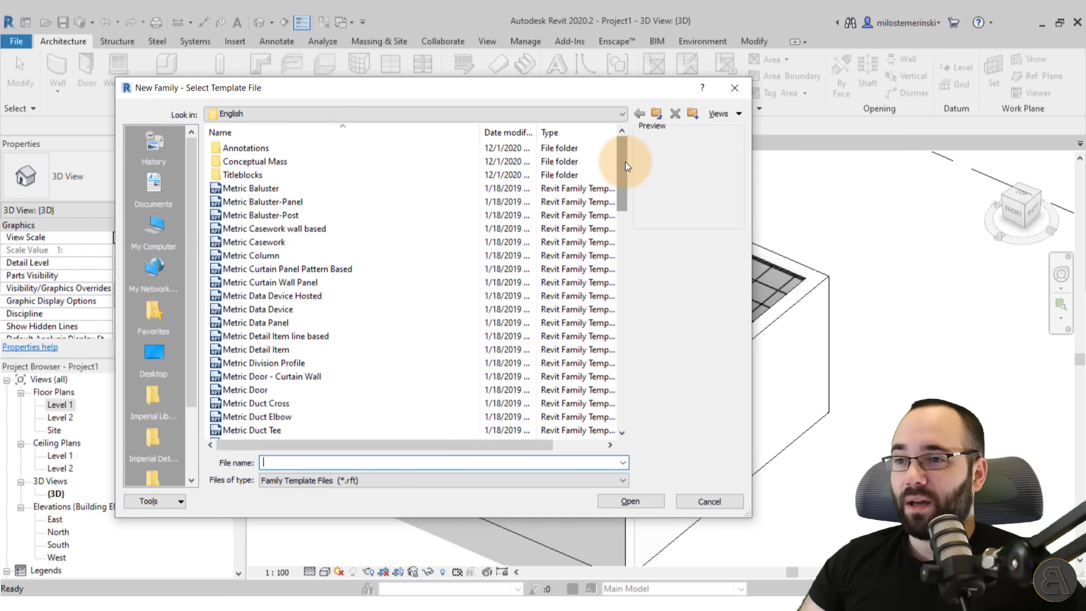
left_click_drag(626, 161, 623, 310)
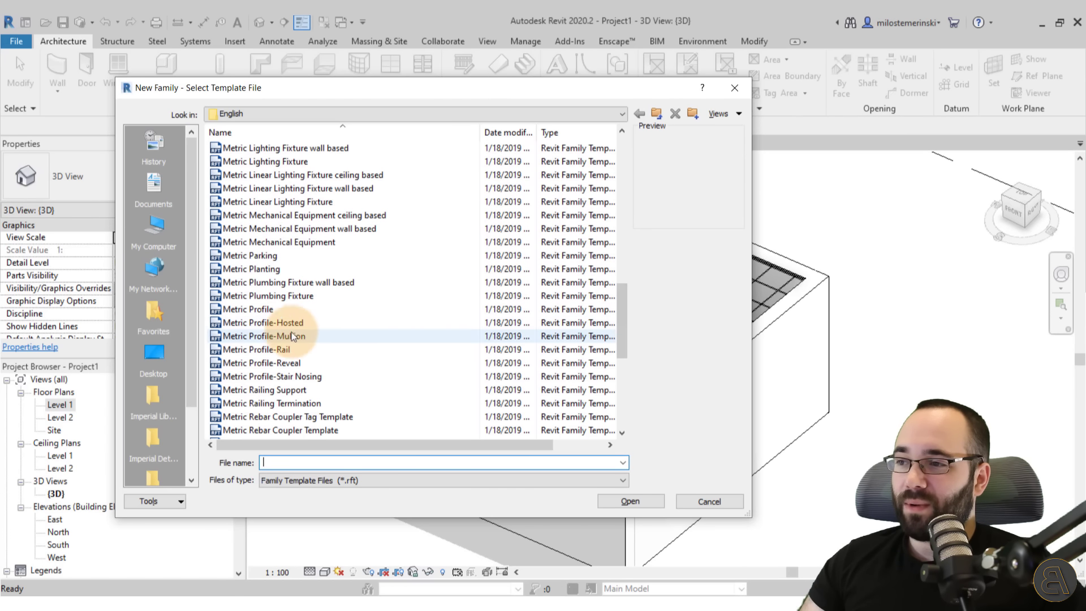
left_click(241, 336)
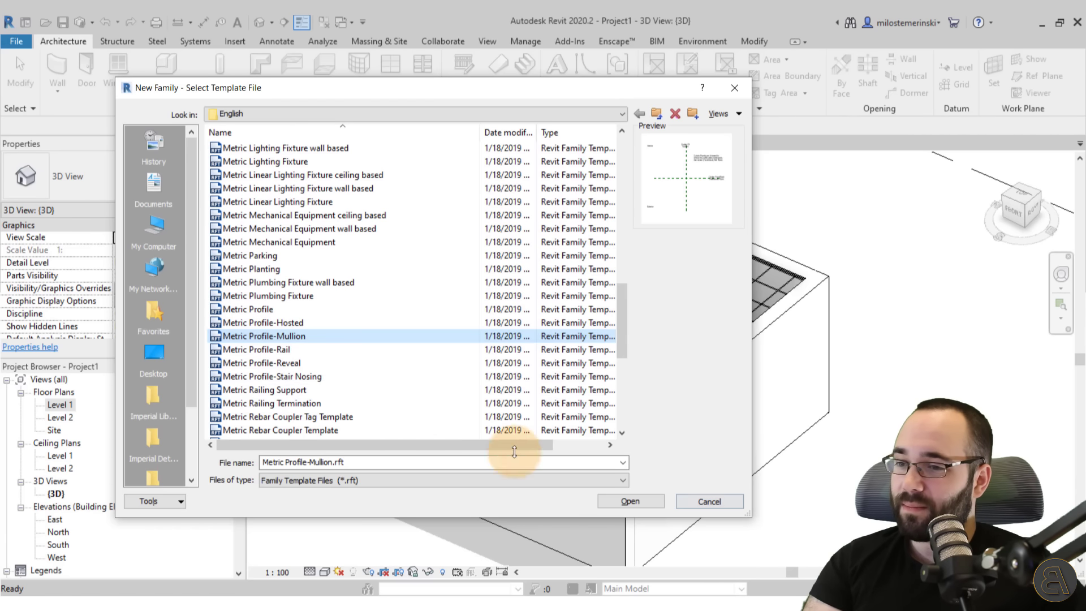
left_click(620, 500)
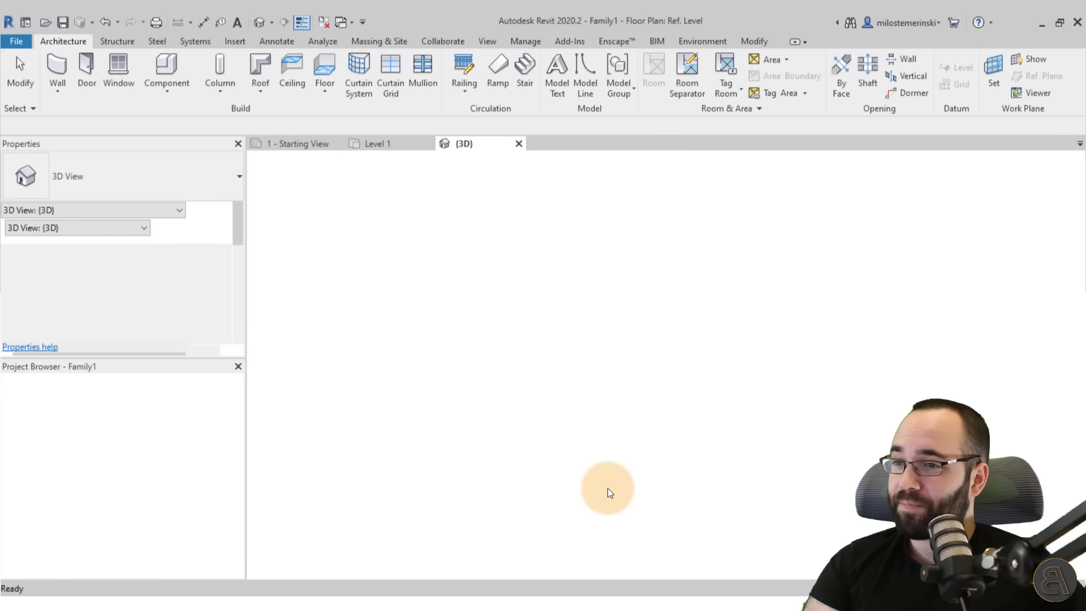
Step: Starting on the front/back plane 20 mm left of the mullion center, draw a 5 mm line down and a 15 mm line toward the center
middle_click_drag(608, 487, 540, 486)
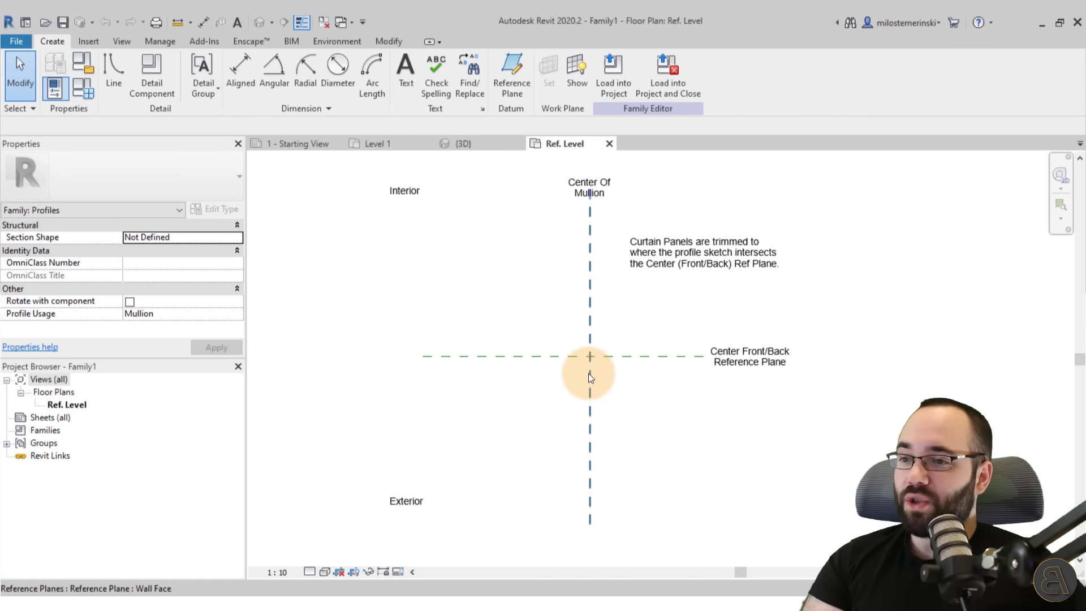
scroll(589, 373, "up", 3)
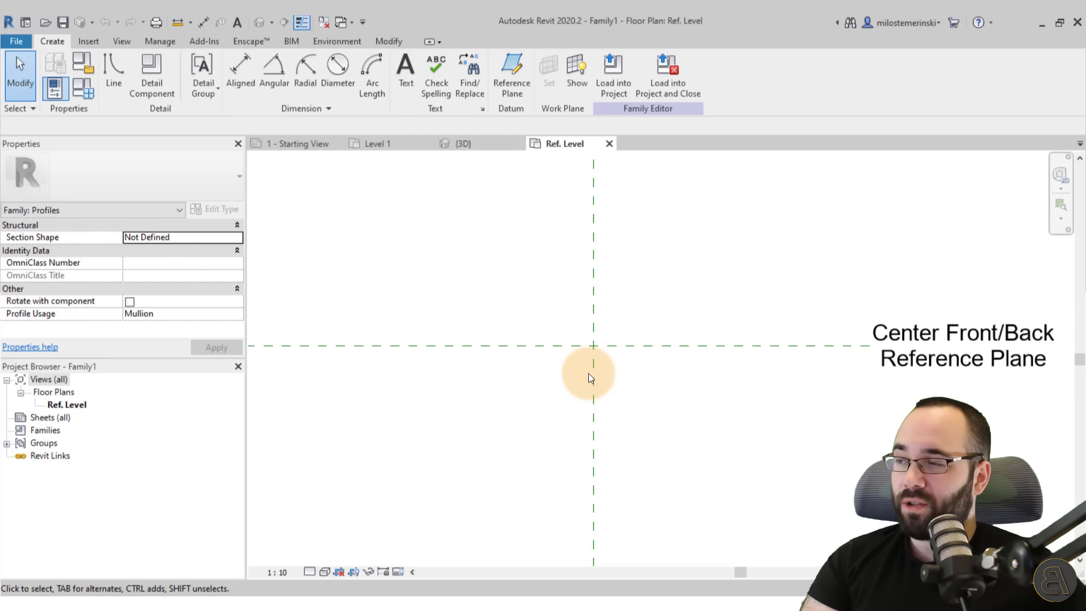
left_click(115, 76)
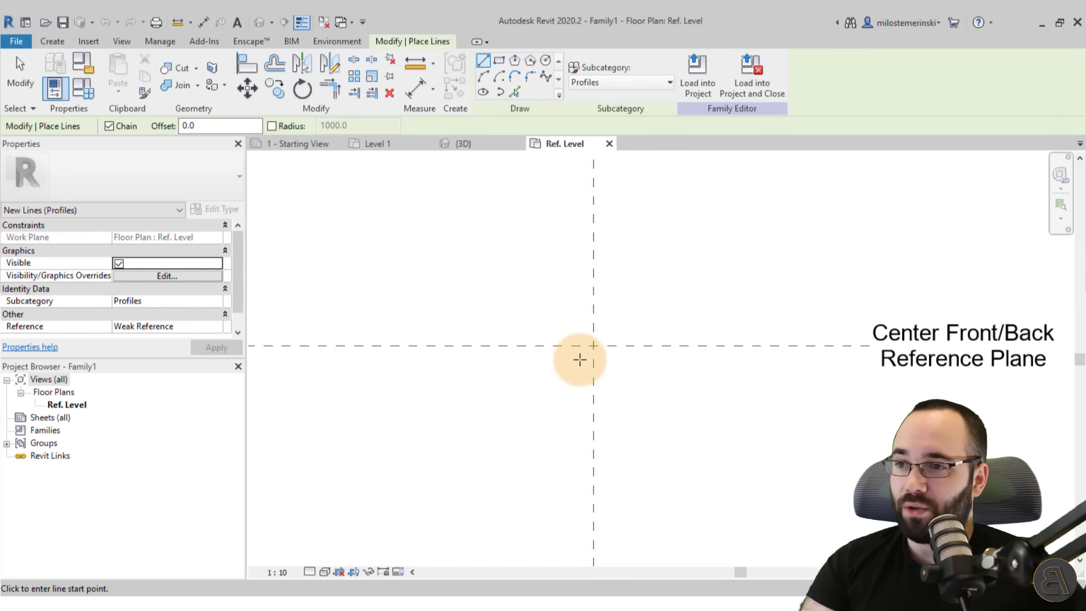
scroll(580, 360, "up", 1)
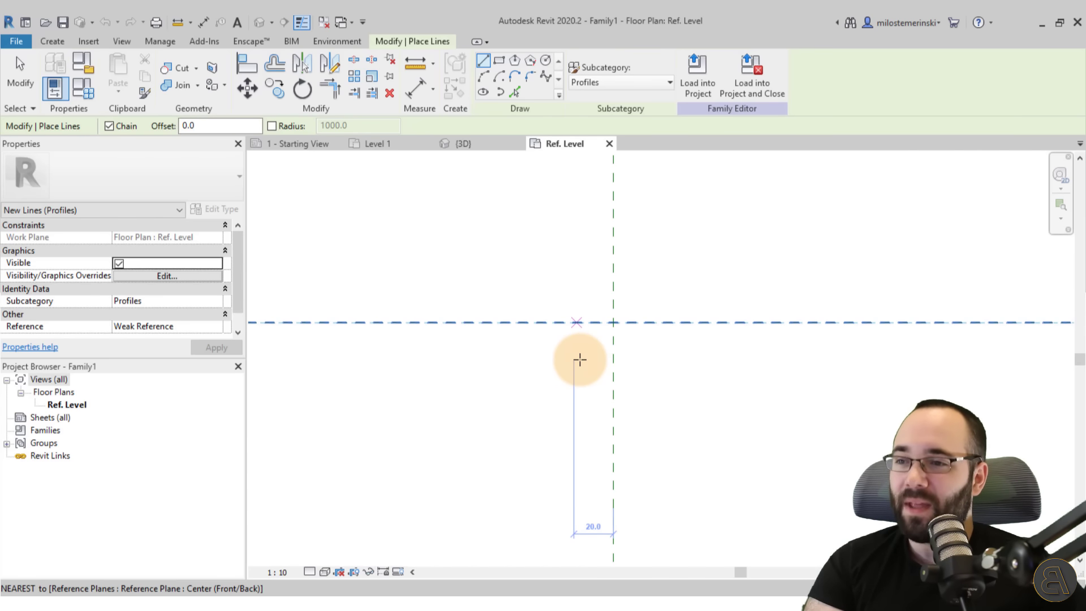
scroll(579, 360, "up", 1)
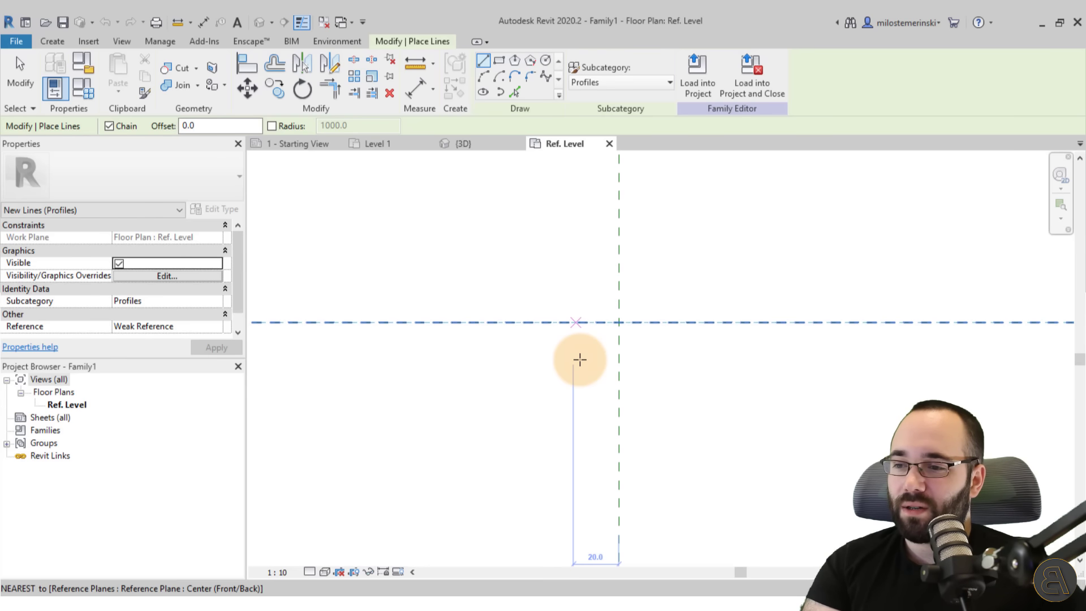
scroll(580, 359, "down", 1)
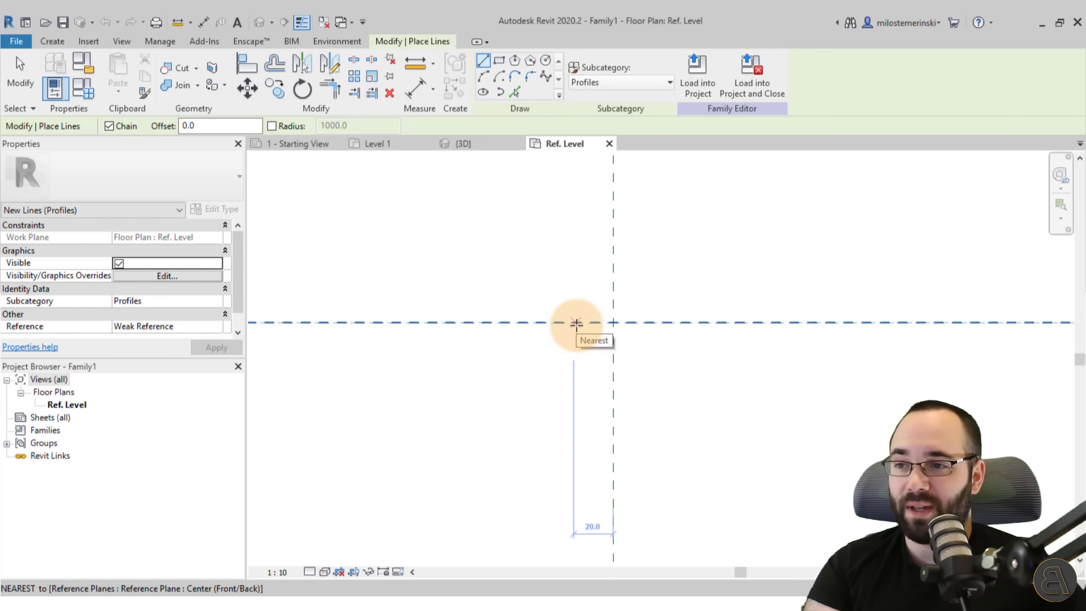
left_click(574, 322)
left_click(574, 329)
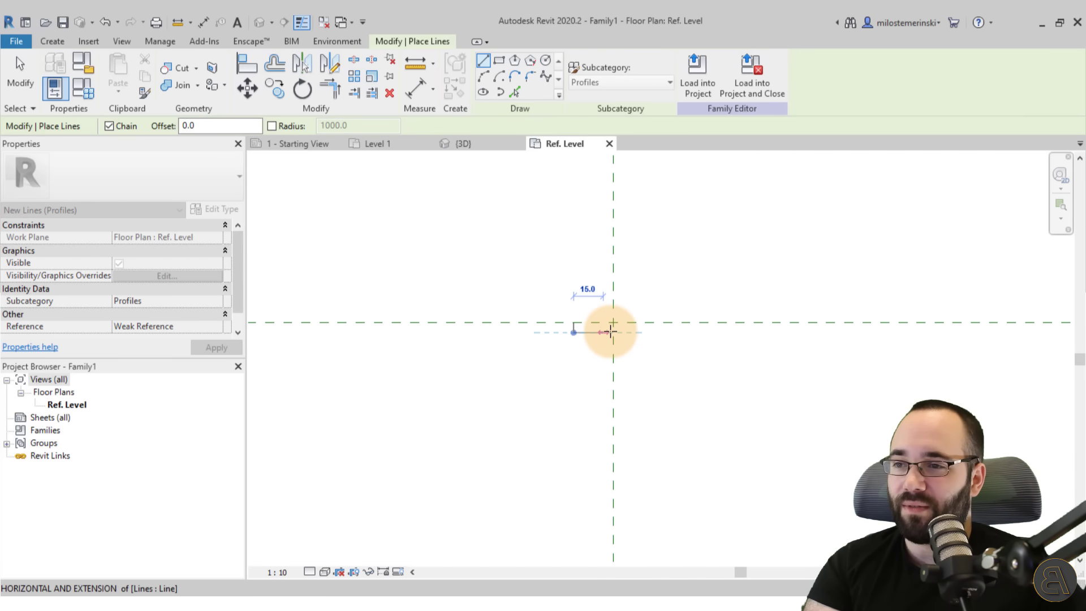
scroll(609, 327, "up", 2)
left_click(611, 331)
Step: Continue the half profile with a long vertical web, a 20 mm outward slant at 120°, and a 15 mm horizontal line to the center plane
scroll(612, 488, "down", 2)
middle_click_drag(612, 489, 619, 348)
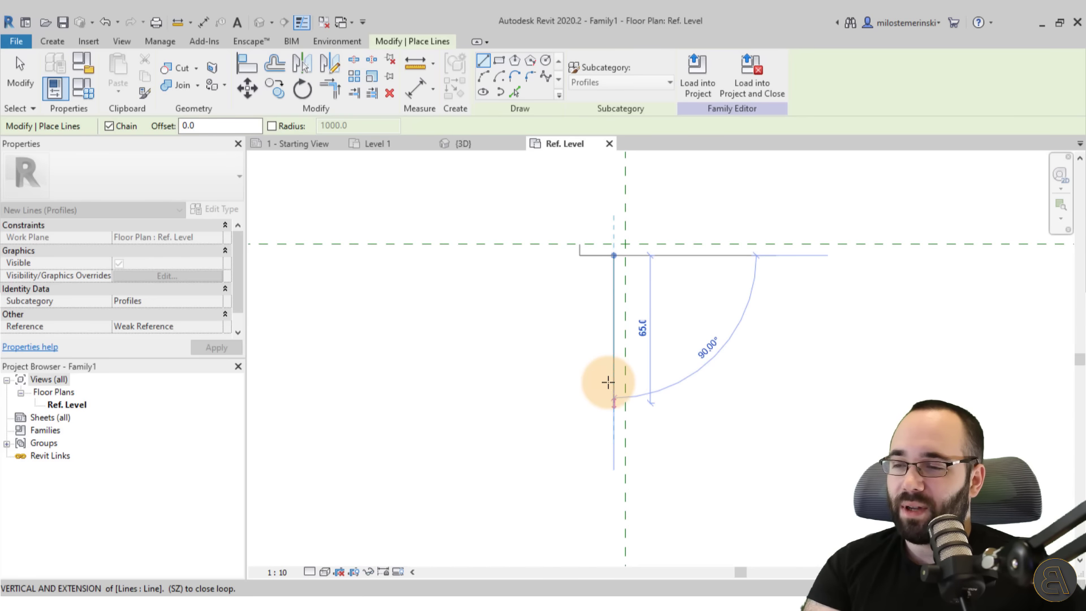
left_click(615, 437)
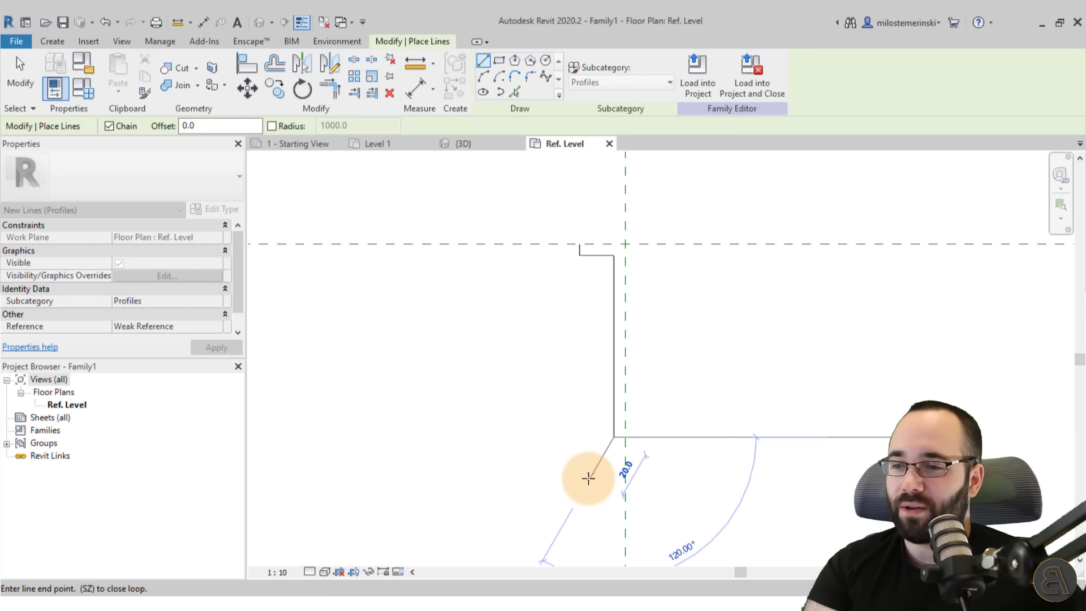
left_click(591, 477)
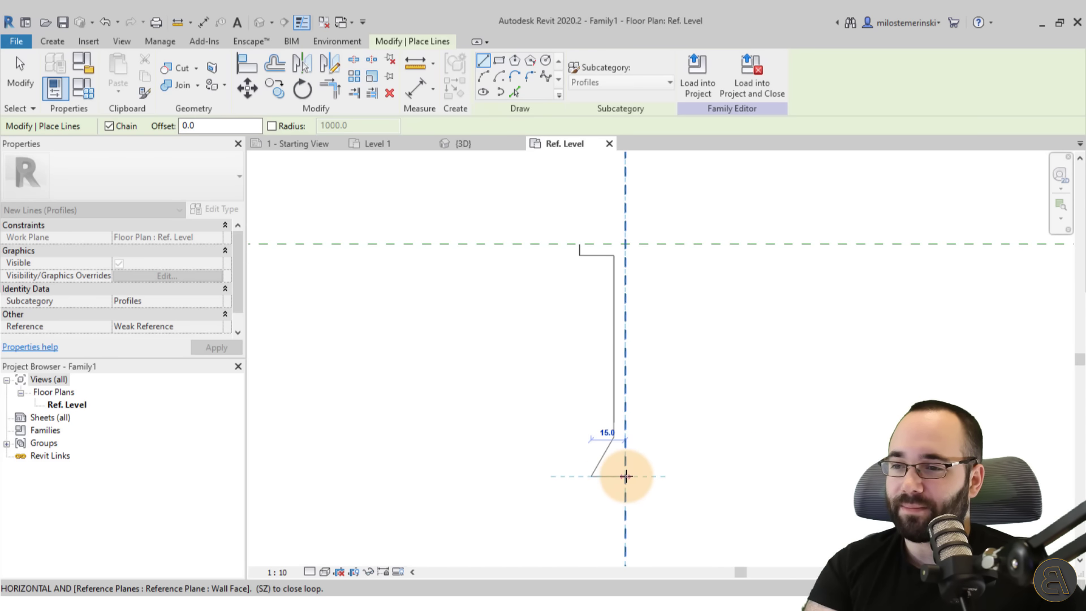
left_click(626, 476)
key("Escape")
key("Escape")
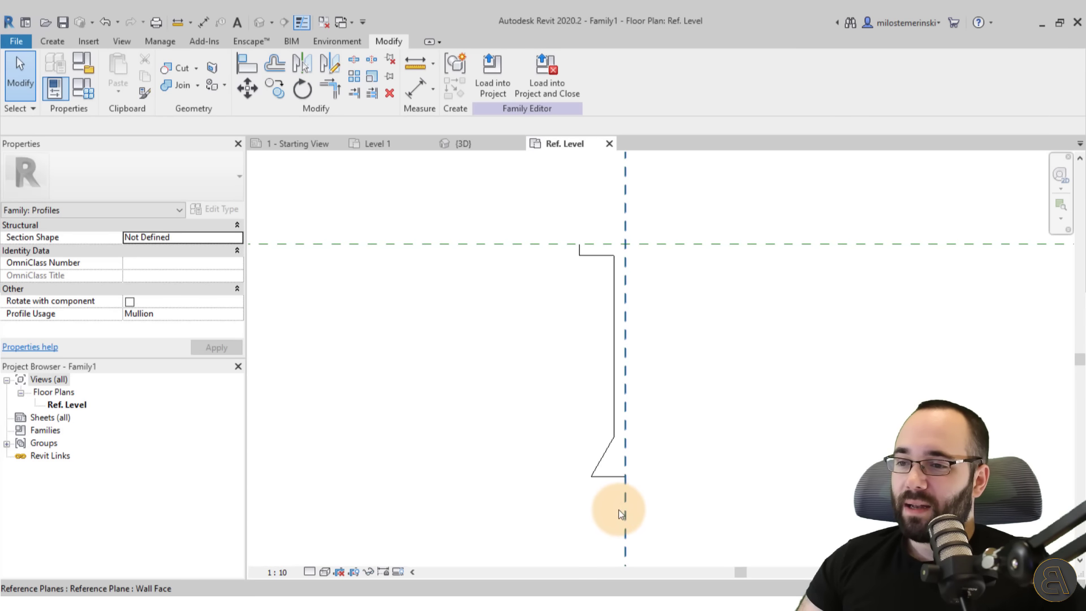
Step: Mirror the five half-profile lines about the Center Of Mullion reference plane to complete the other side
left_click_drag(622, 513, 543, 253)
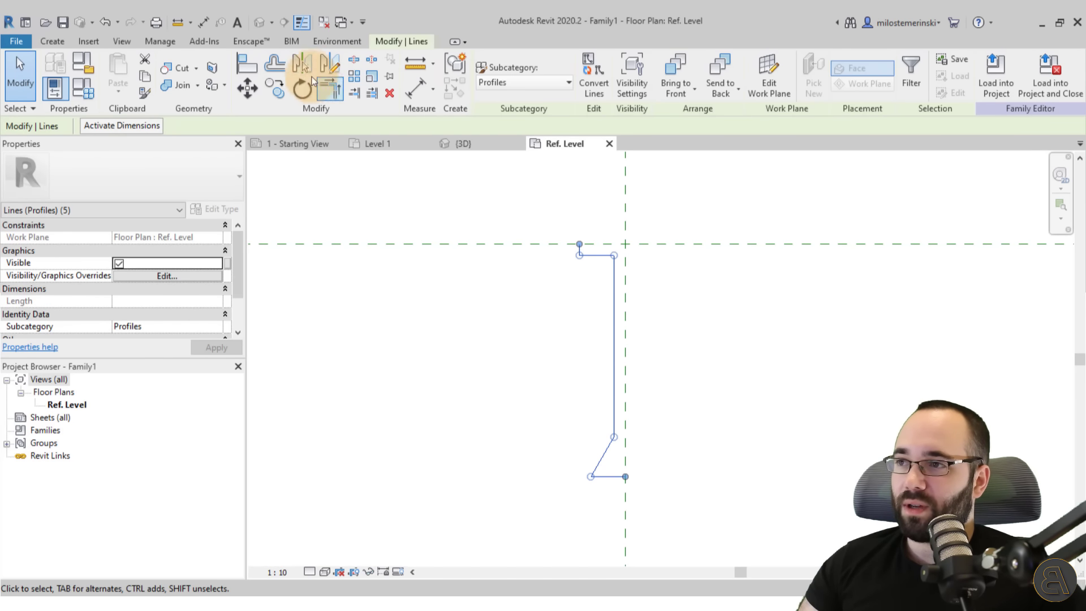
left_click(308, 71)
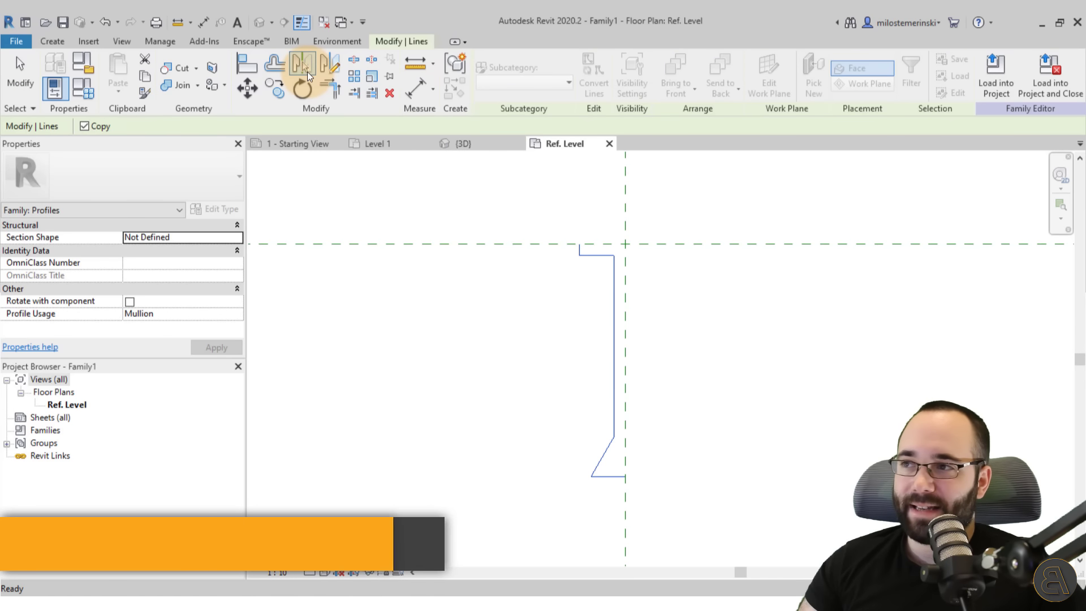
left_click(625, 219)
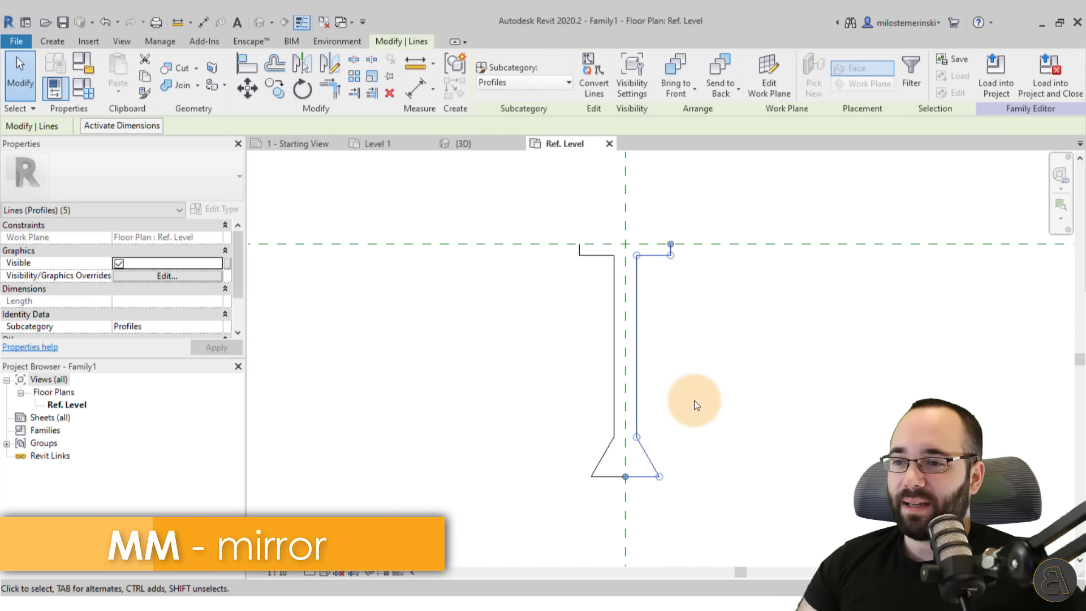
left_click(694, 401)
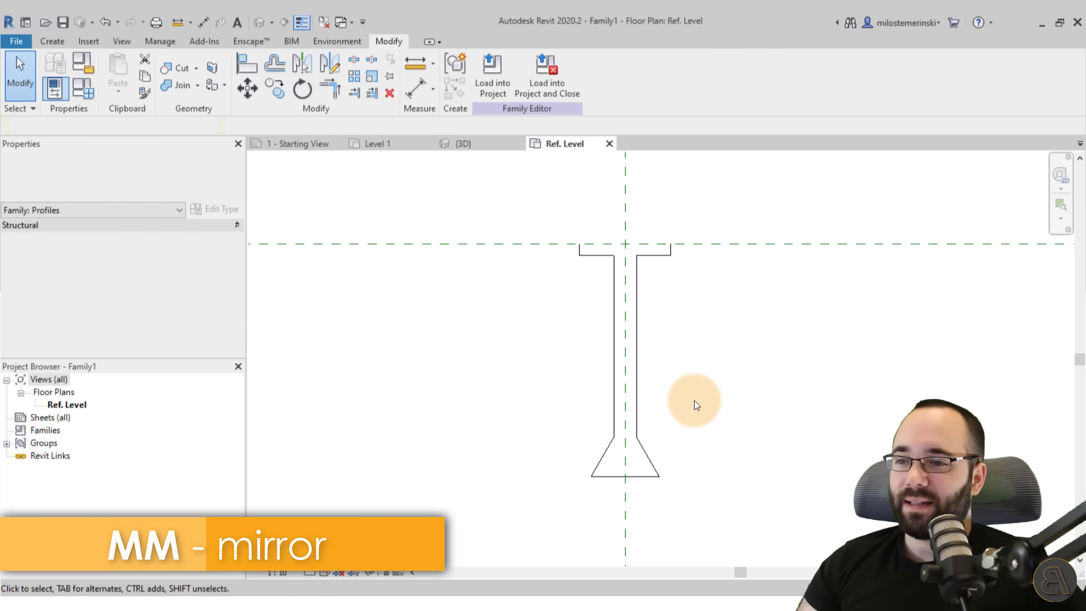
left_click(652, 254)
scroll(653, 254, "up", 3)
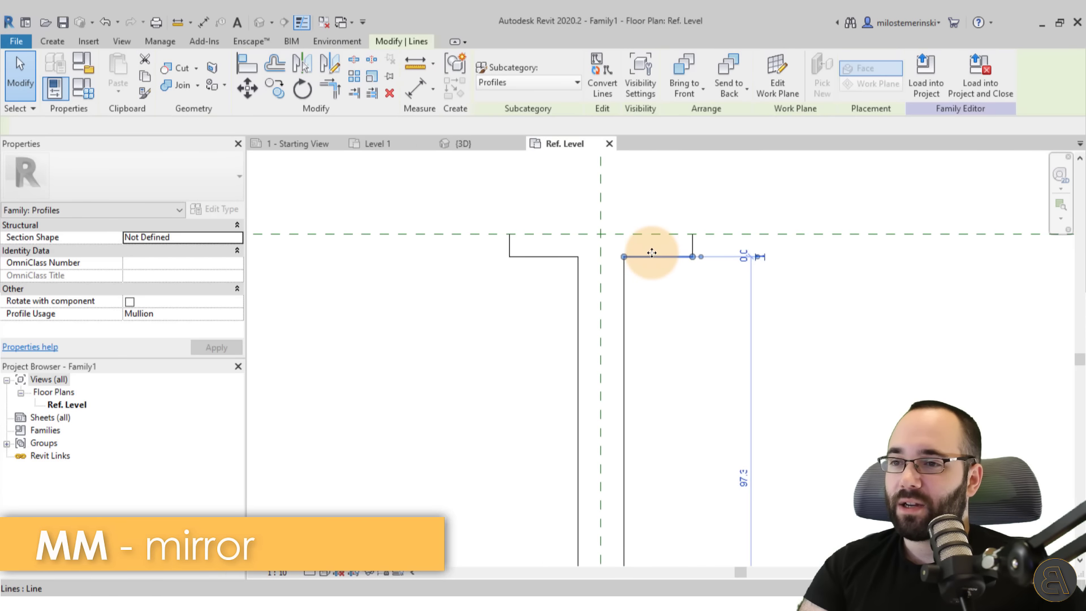
left_click(776, 258)
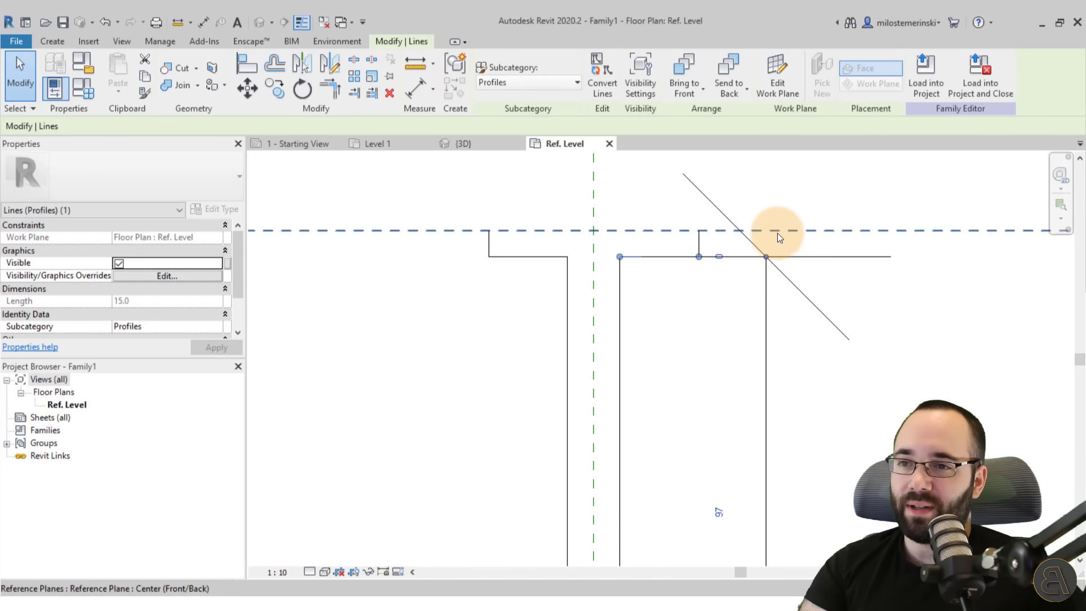
left_click(763, 287)
key("Delete")
Step: Set the right flange line 3 mm below the front/back plane and move the left flange line up to match it
left_click(695, 257)
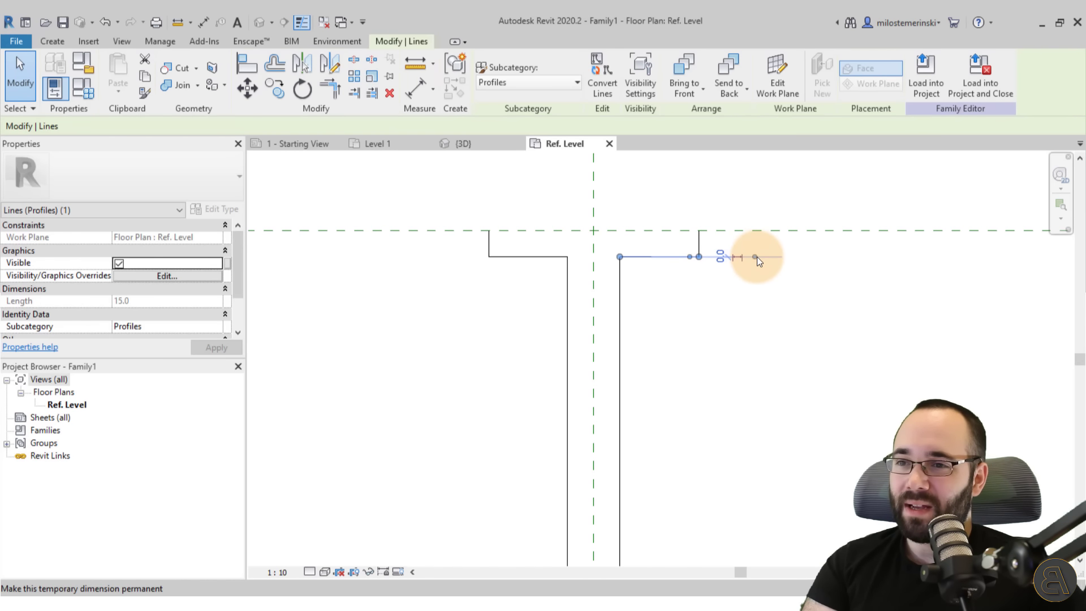
left_click_drag(767, 229, 689, 231)
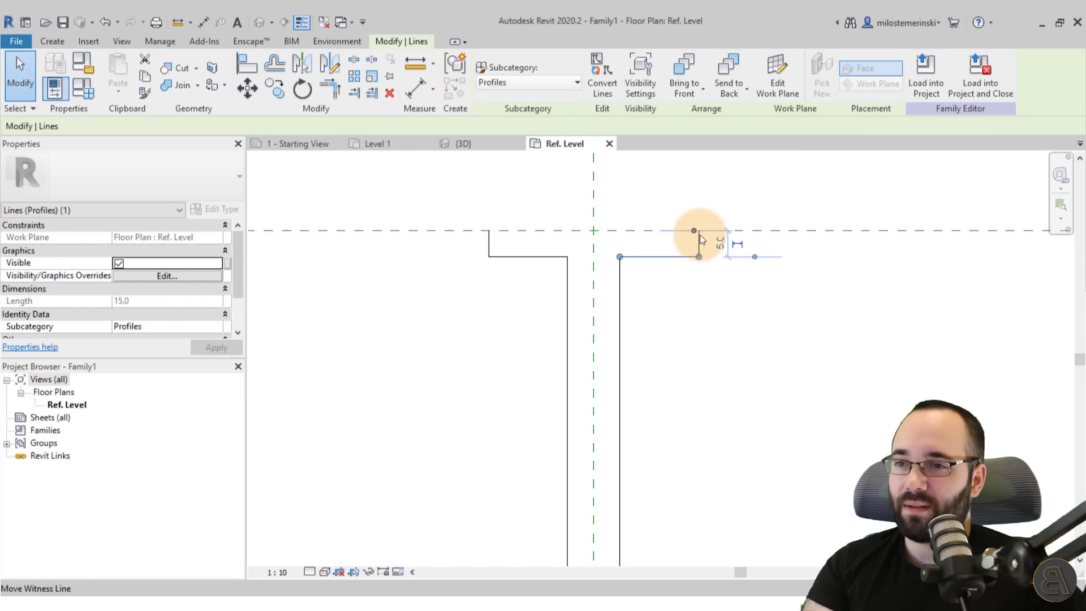
left_click(717, 244)
type("3")
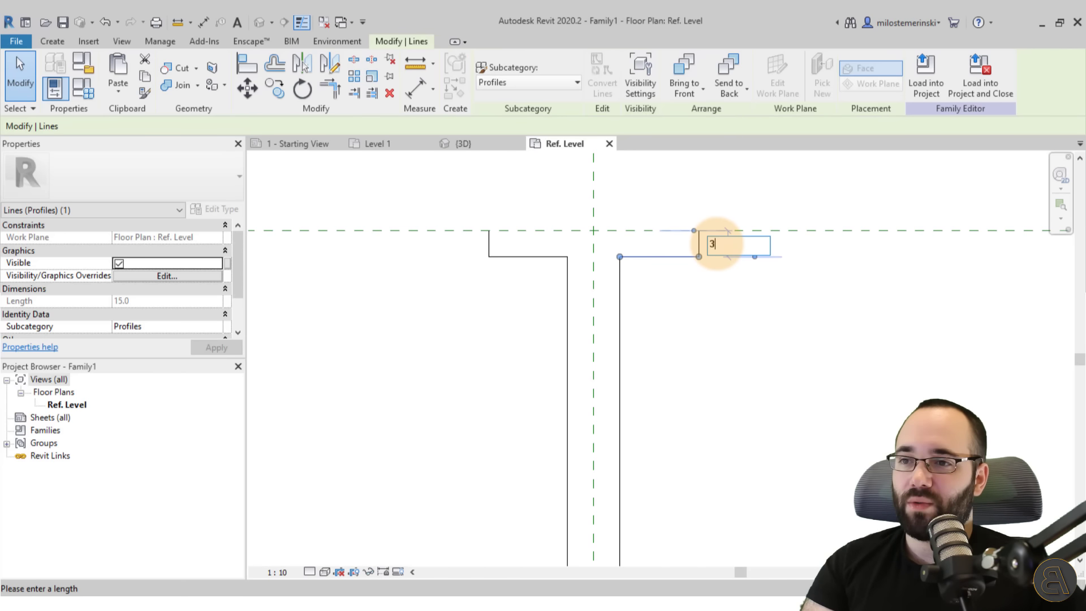
key("Return")
left_click(689, 282)
left_click_drag(532, 260, 533, 247)
left_click(503, 294)
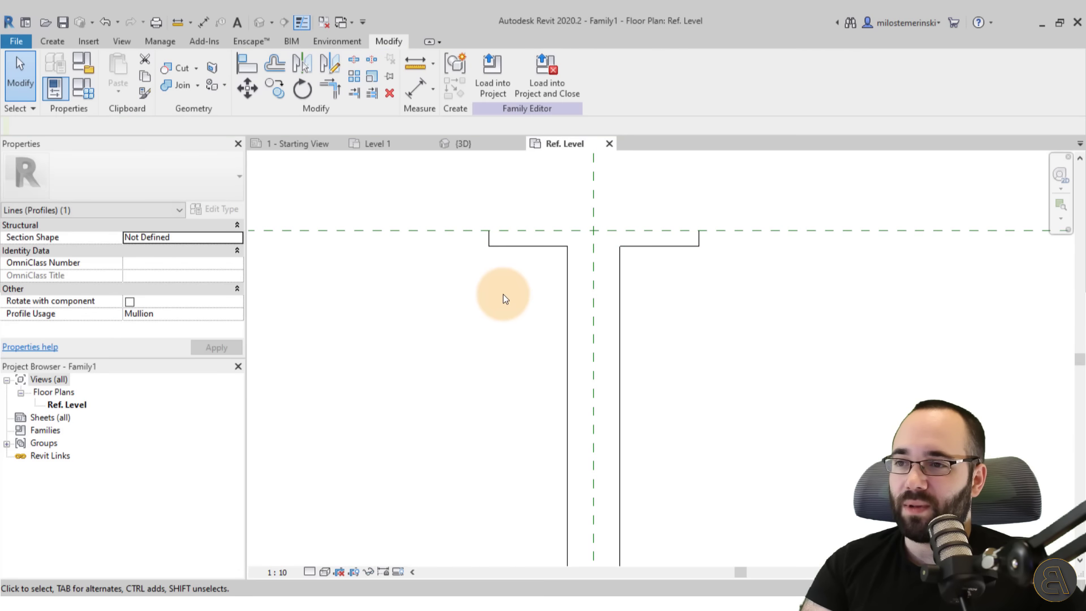
Step: Move both vertical web lines closer to the center plane and set the right one 1.5 mm from it
left_click_drag(588, 293, 615, 318)
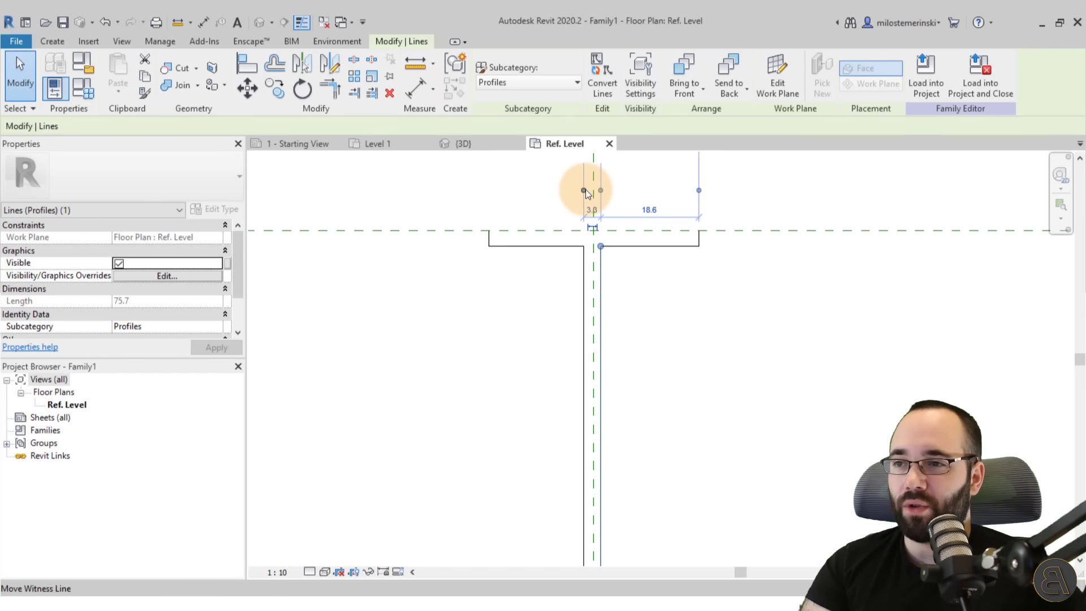
left_click_drag(585, 190, 593, 191)
left_click(599, 211)
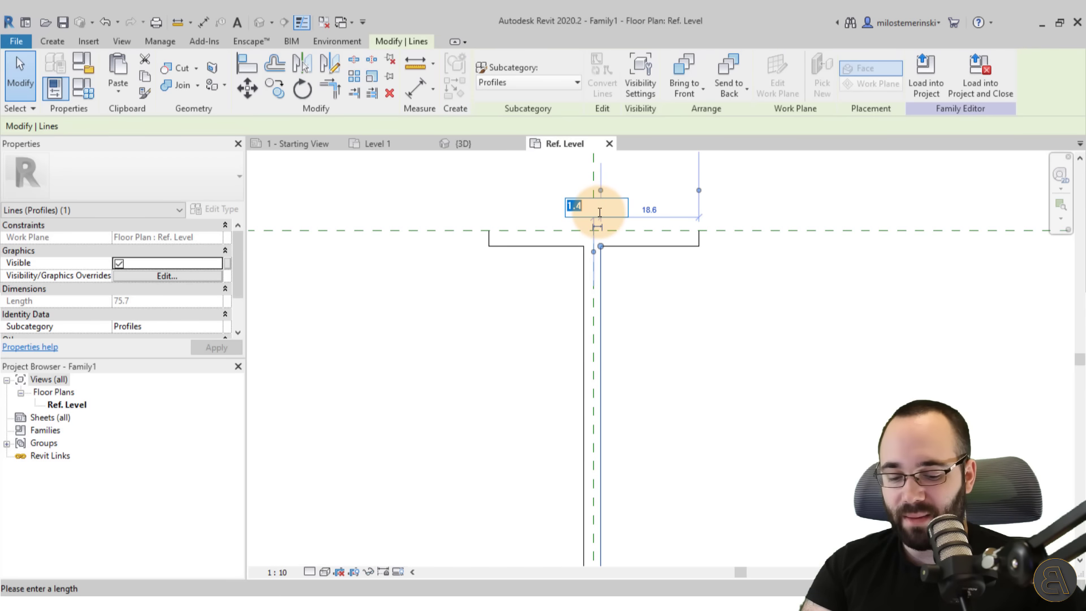
type("15")
key("BackSpace")
type(".5")
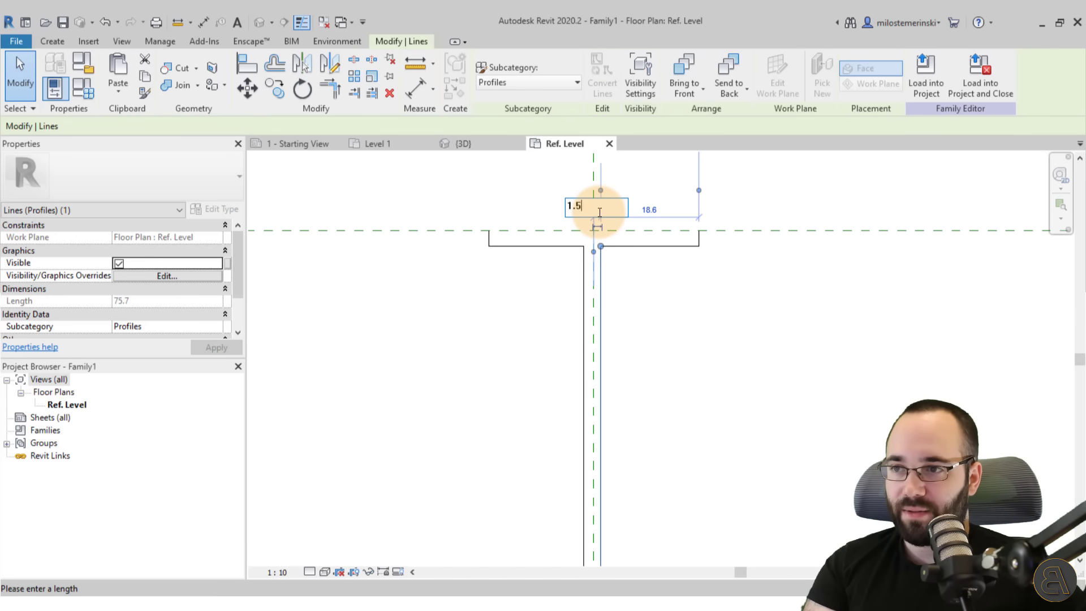
key("Return")
Step: Set the left vertical web line 3 mm from the right web line
left_click(582, 267)
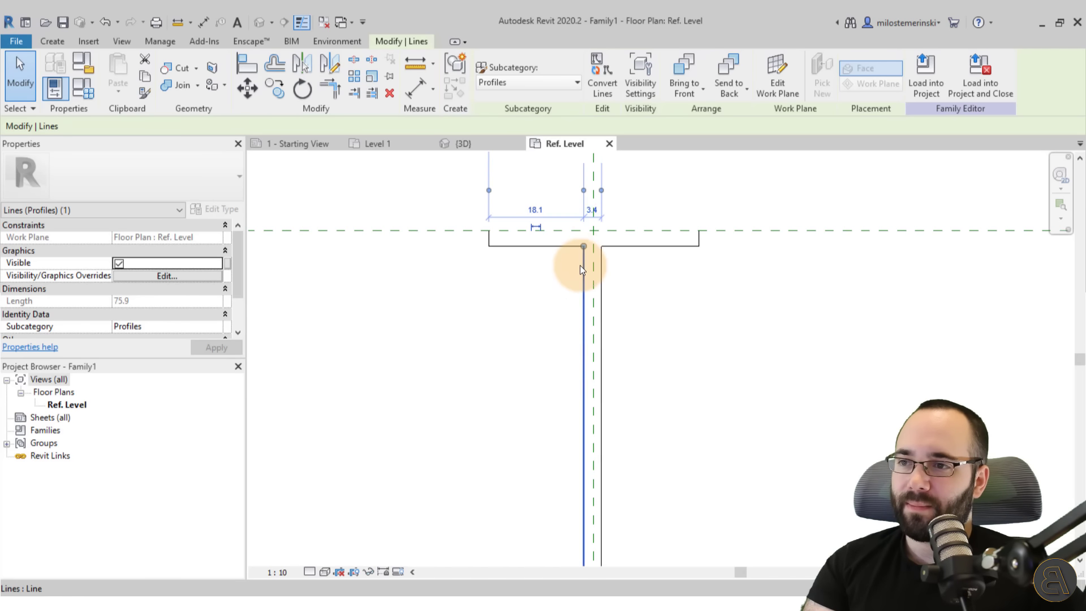
left_click(593, 210)
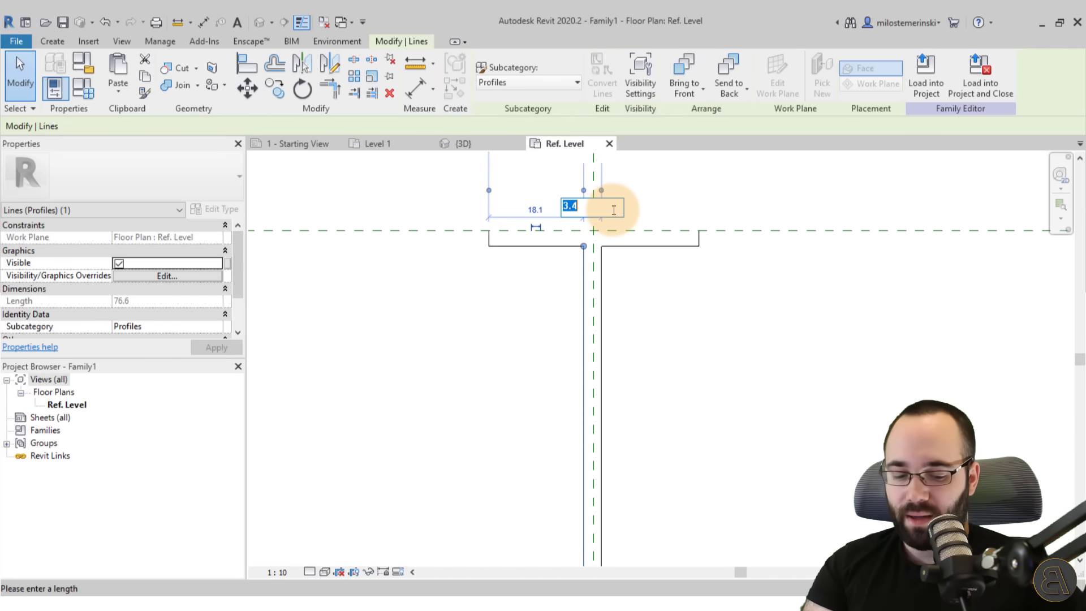
type("3")
key("Return")
left_click(634, 294)
scroll(635, 294, "down", 2)
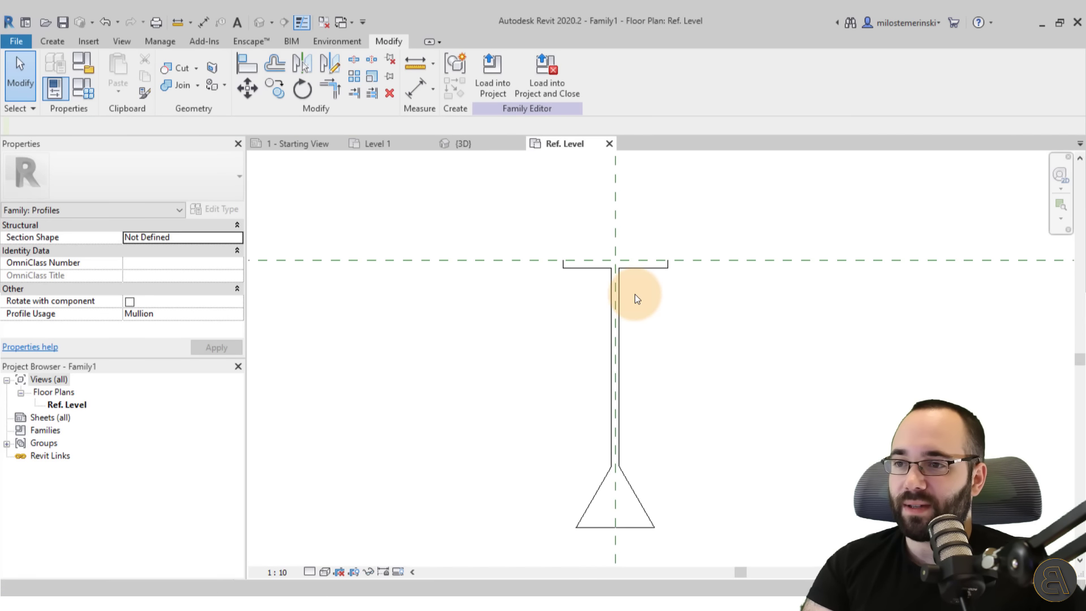
Step: Measure the distance from the short vertical line at the right flange end to the Center Of Mullion plane
left_click(676, 252)
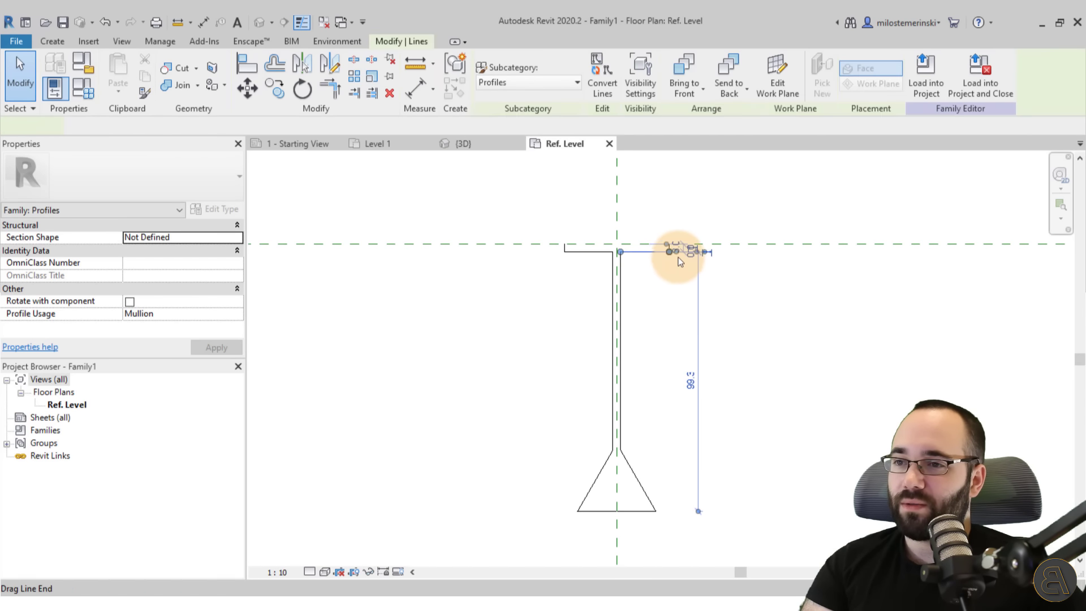
left_click(669, 267)
scroll(670, 255, "up", 2)
left_click(670, 243)
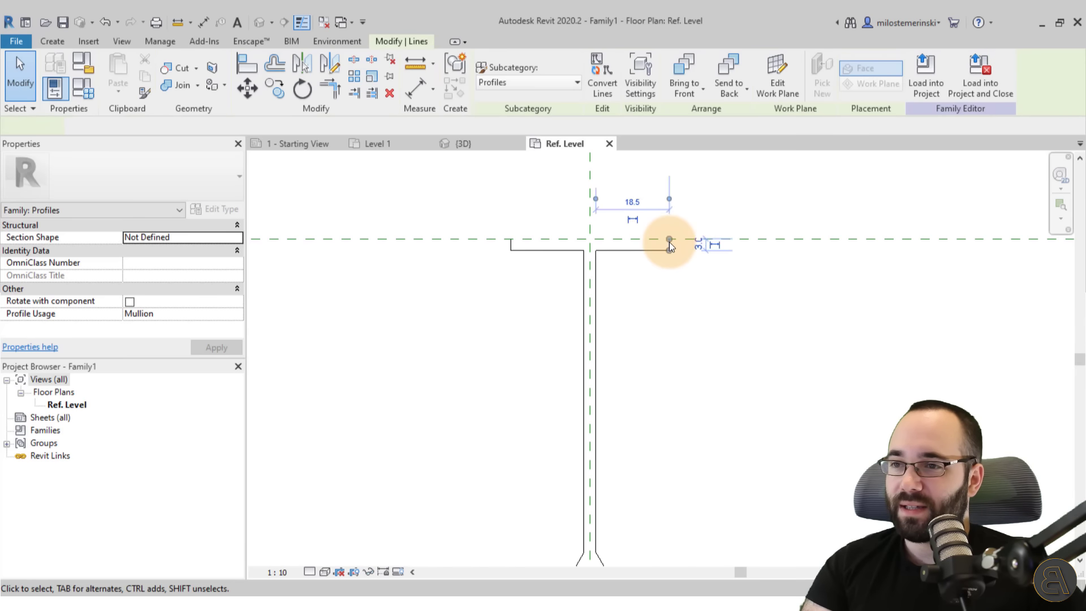
scroll(670, 242, "down", 2)
left_click_drag(617, 206, 609, 212)
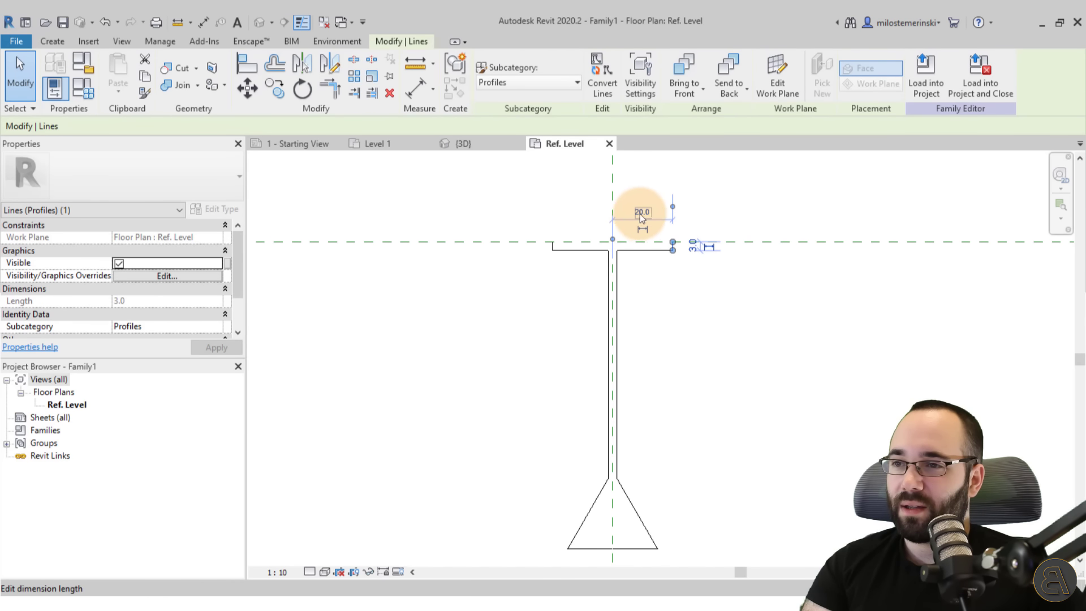
left_click(640, 214)
left_click(652, 341)
Step: Move the horizontal base line of the triangular foot up to make the flare shorter and narrower
left_click(654, 358)
middle_click_drag(653, 415, 654, 338)
left_click_drag(597, 473, 594, 444)
left_click(595, 450)
scroll(601, 423, "up", 2)
left_click(690, 424)
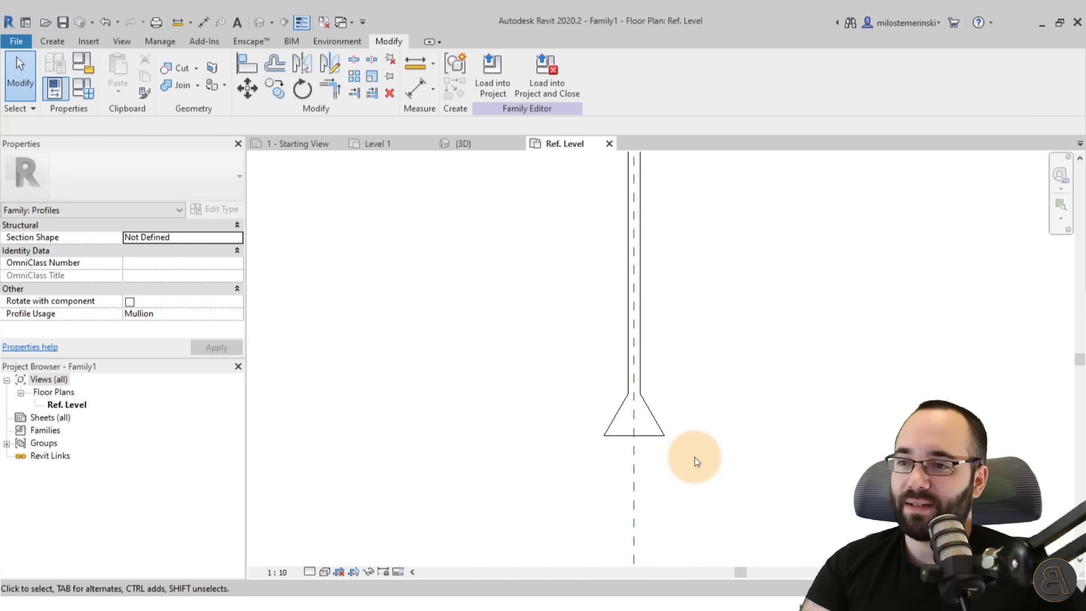
scroll(695, 457, "down", 3)
middle_click_drag(697, 465, 695, 487)
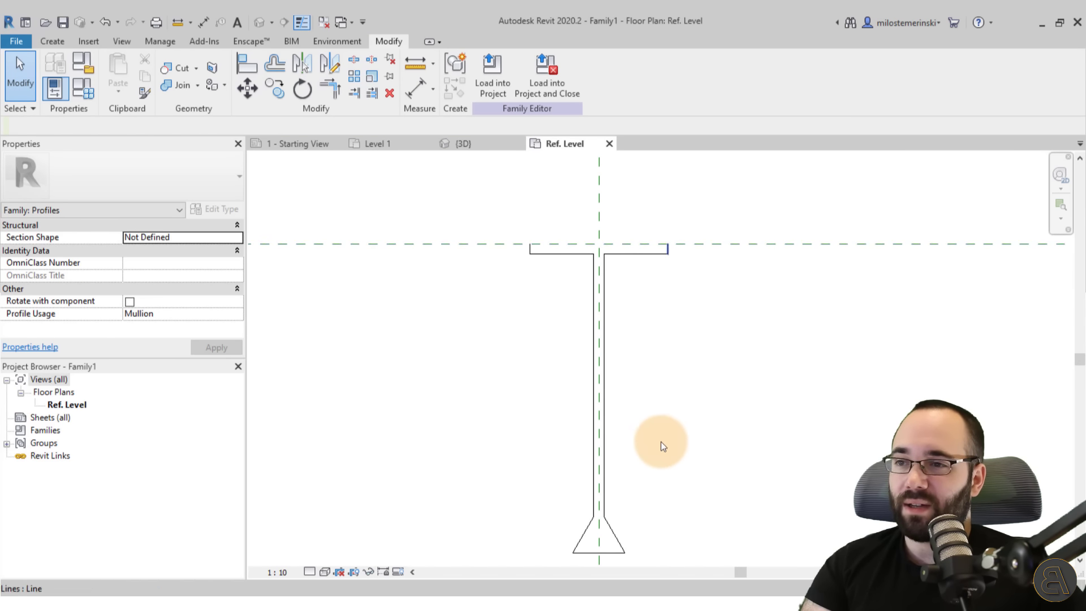
Step: Close the profile with a 40 mm horizontal line between the tips of the two flange ends along the front/back plane
left_click(62, 41)
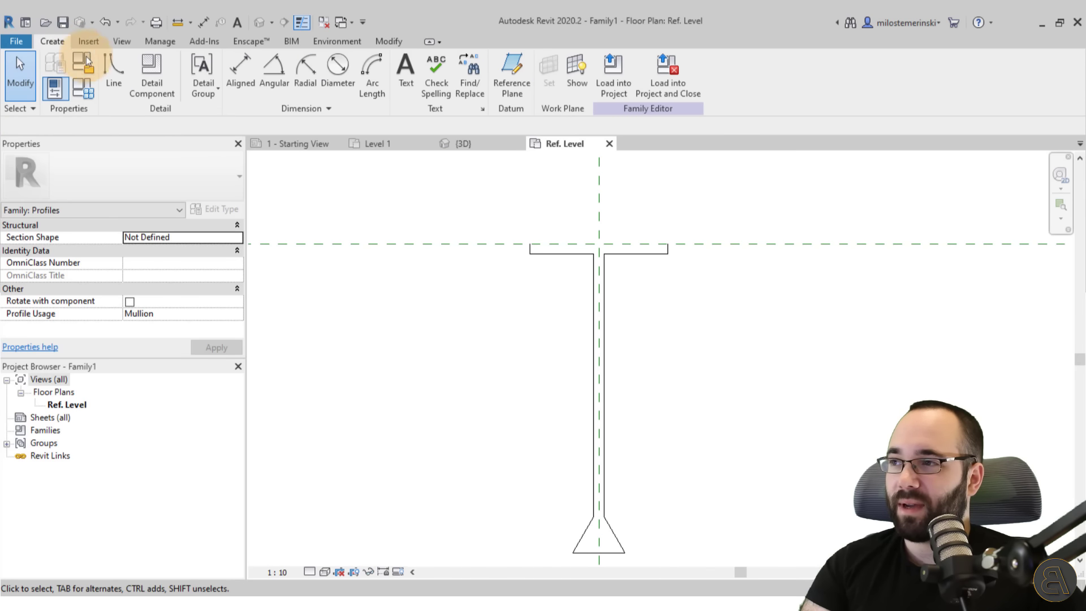
left_click(115, 69)
left_click(530, 244)
left_click(669, 244)
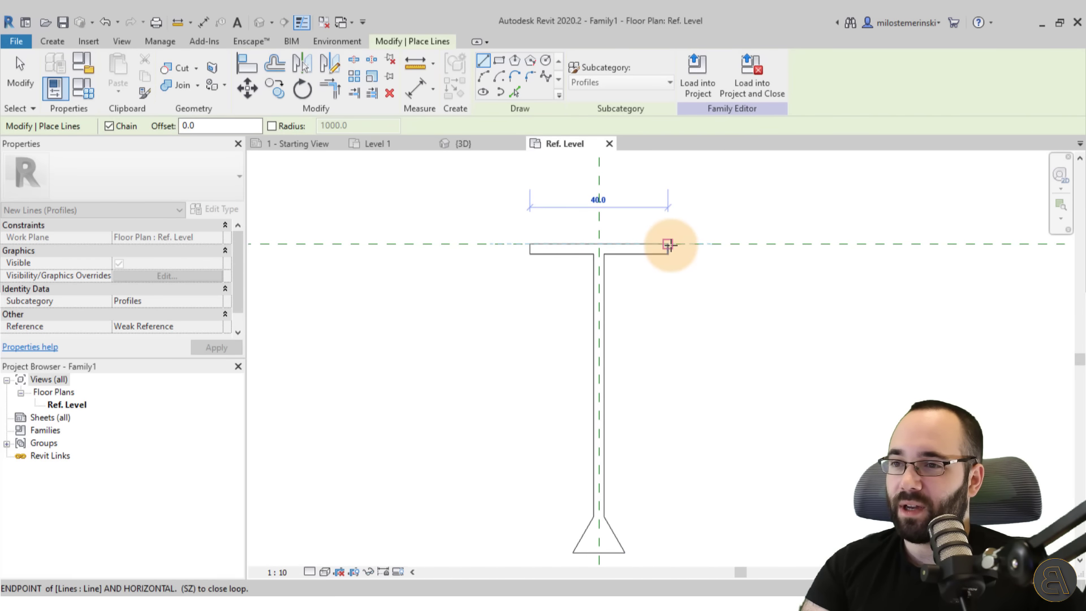
key("Escape")
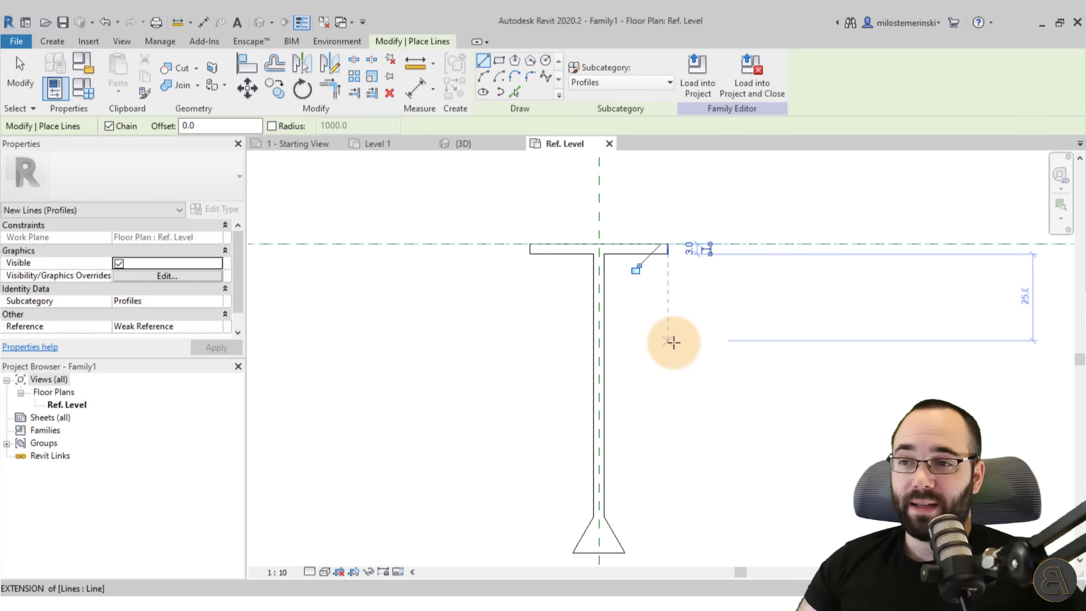
key("Escape")
mouse_move(674, 343)
middle_mouse_down()
mouse_move(682, 351)
mouse_move(676, 344)
middle_mouse_up()
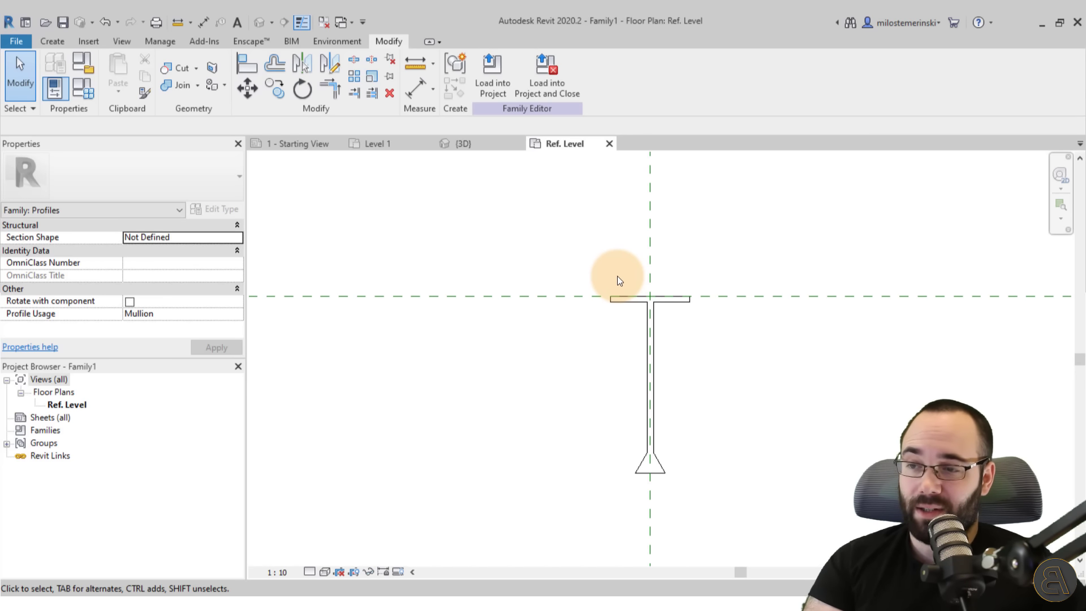
Step: Save the family to the Desktop as Ceiling Construction Profile
middle_click_drag(620, 280, 509, 248)
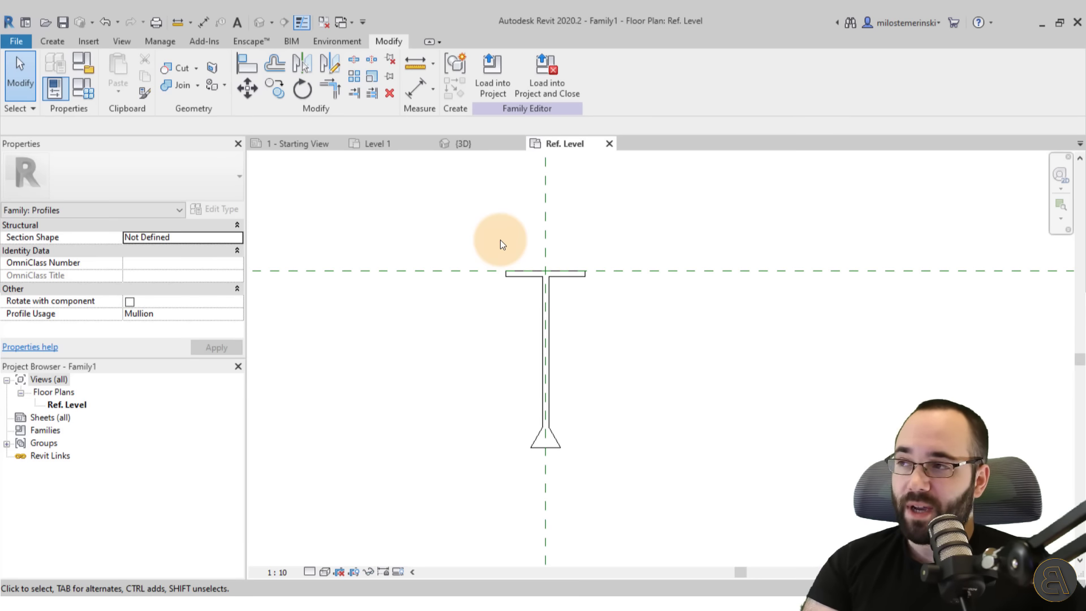
left_click(16, 41)
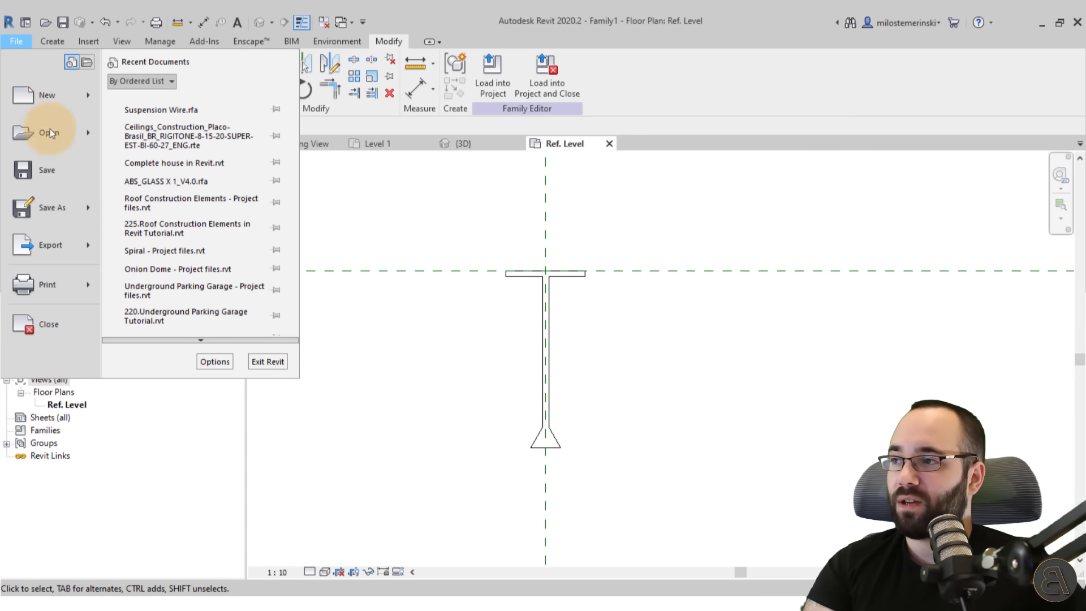
left_click(67, 177)
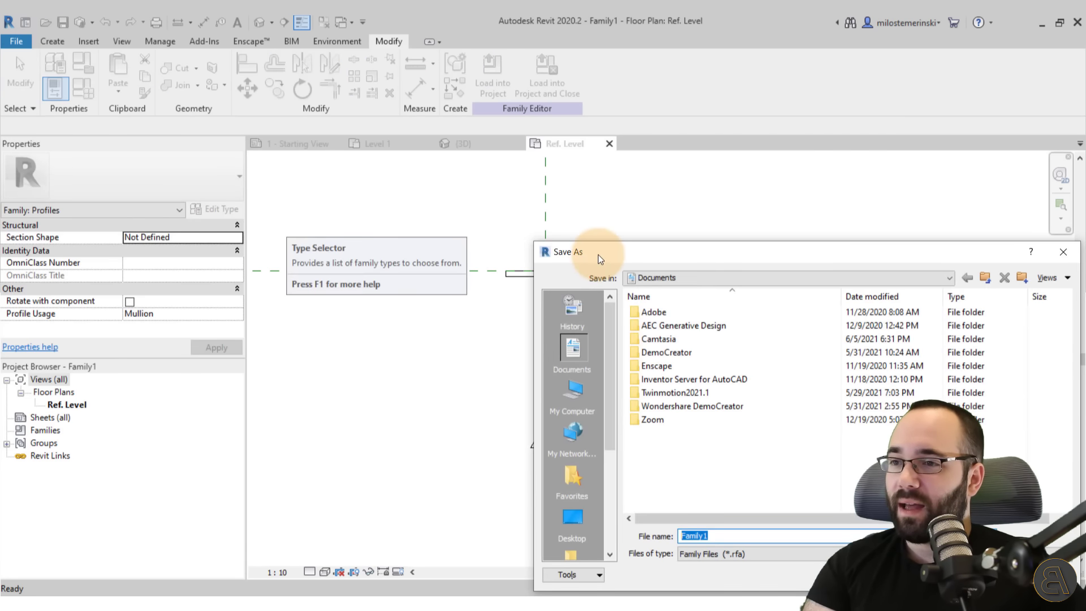
left_click_drag(601, 259, 203, 127)
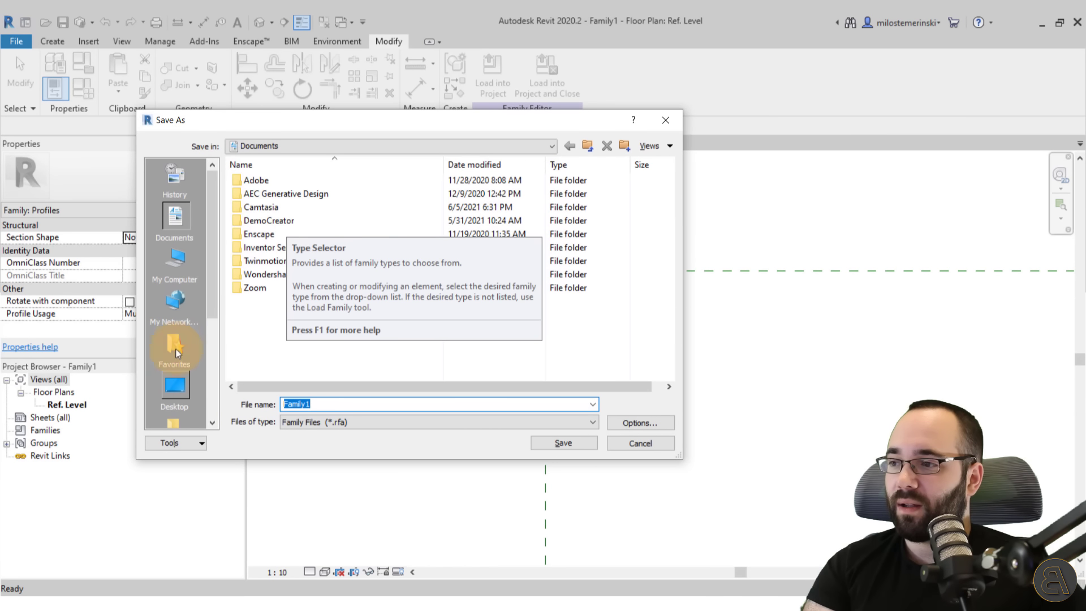
left_click(172, 389)
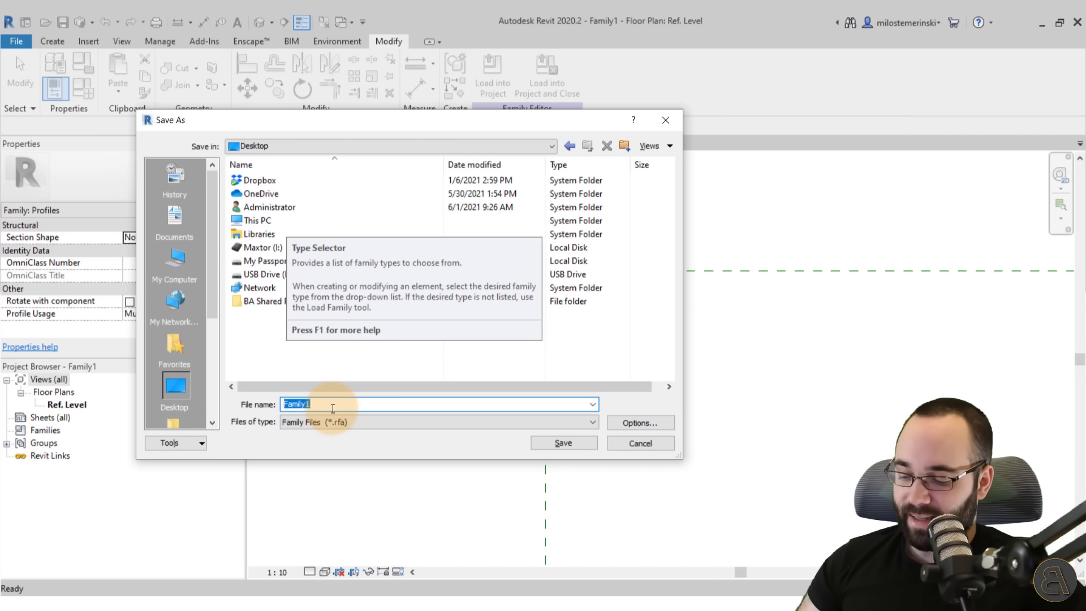
type("Cel")
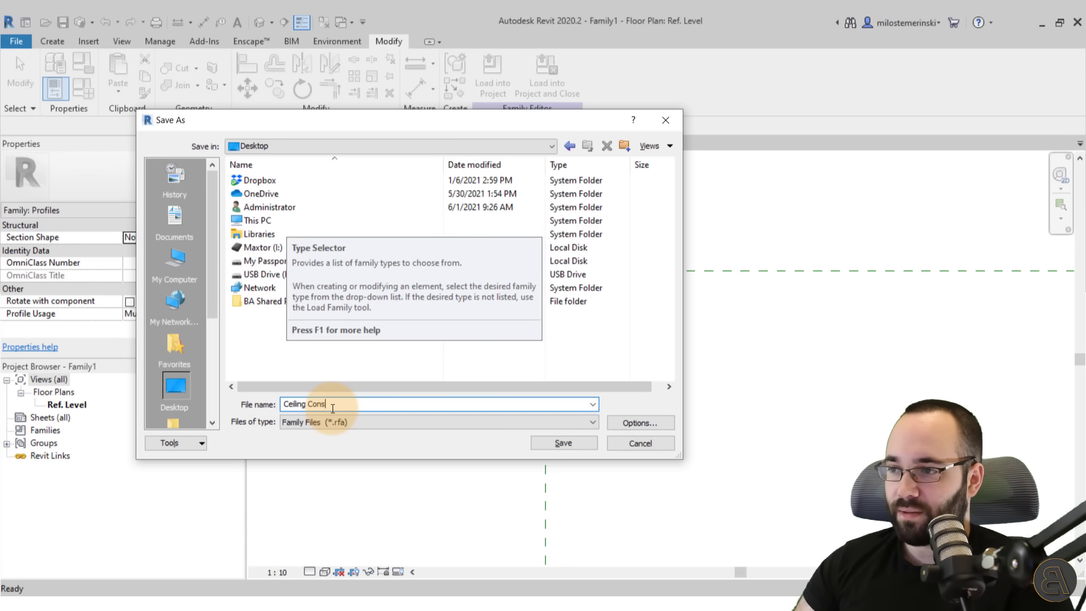
type("ling Construction F")
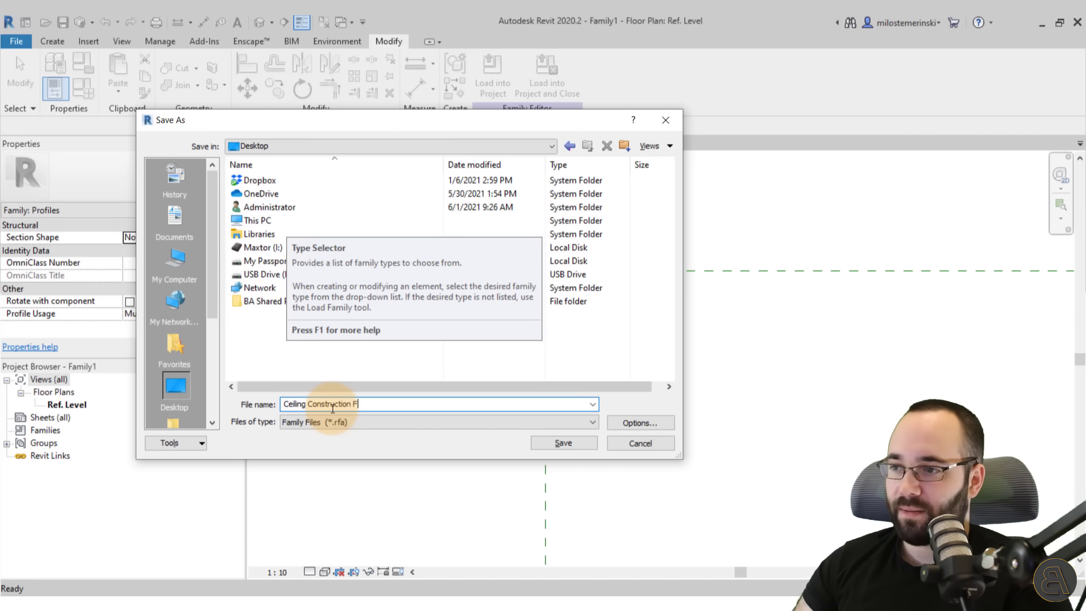
key("BackSpace")
key("BackSpace")
key("BackSpace")
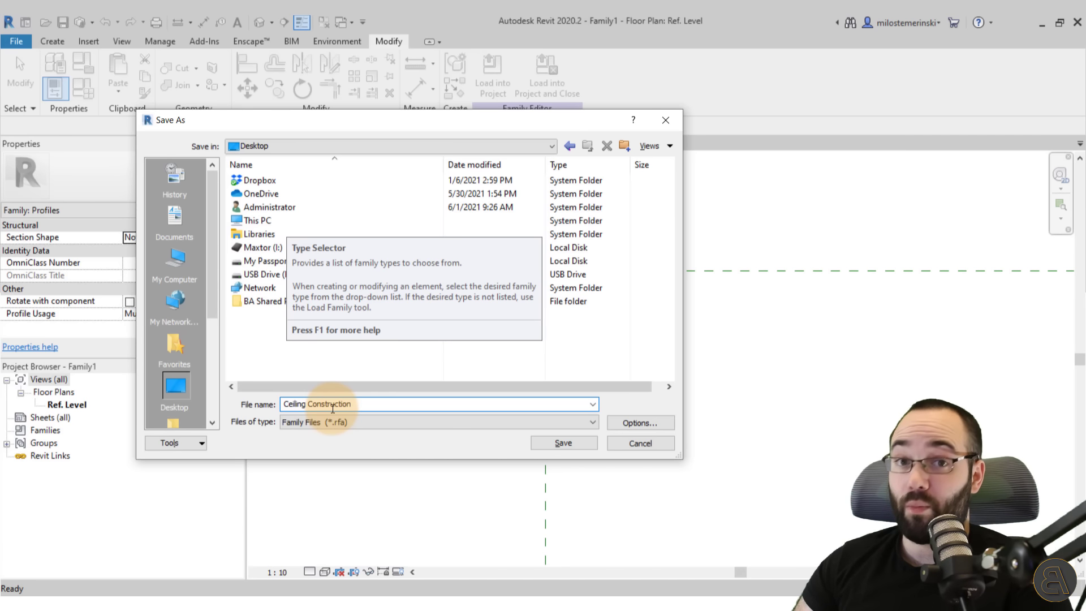
type("Pro")
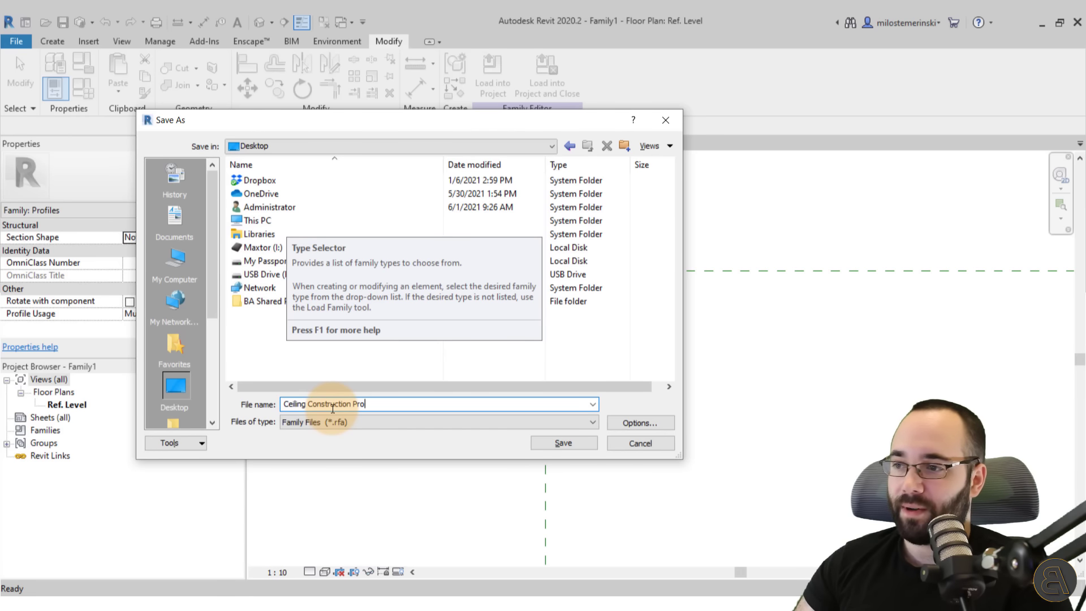
type("file")
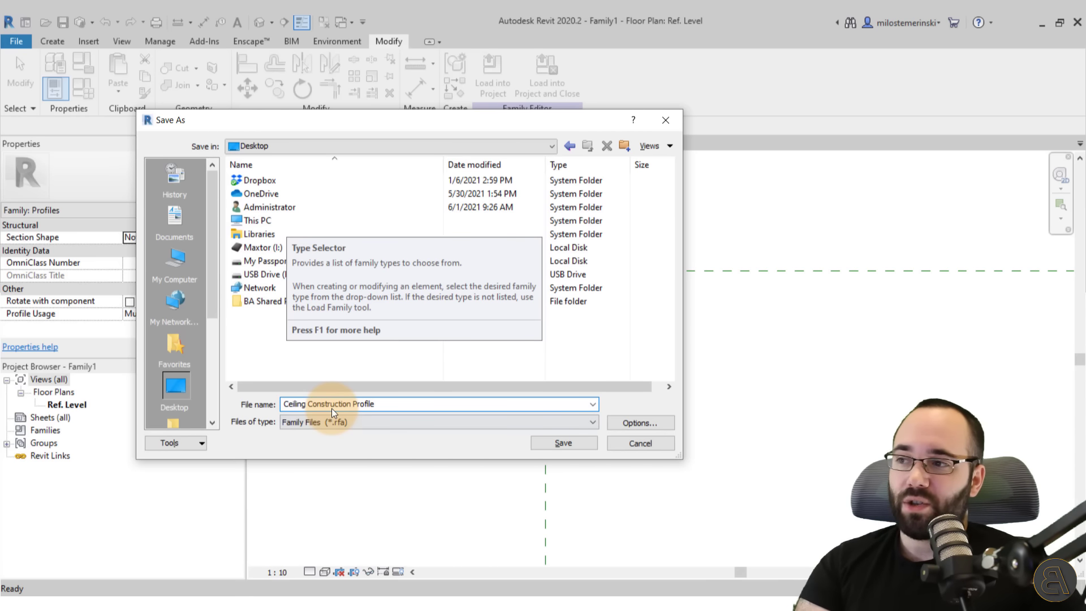
left_click(548, 444)
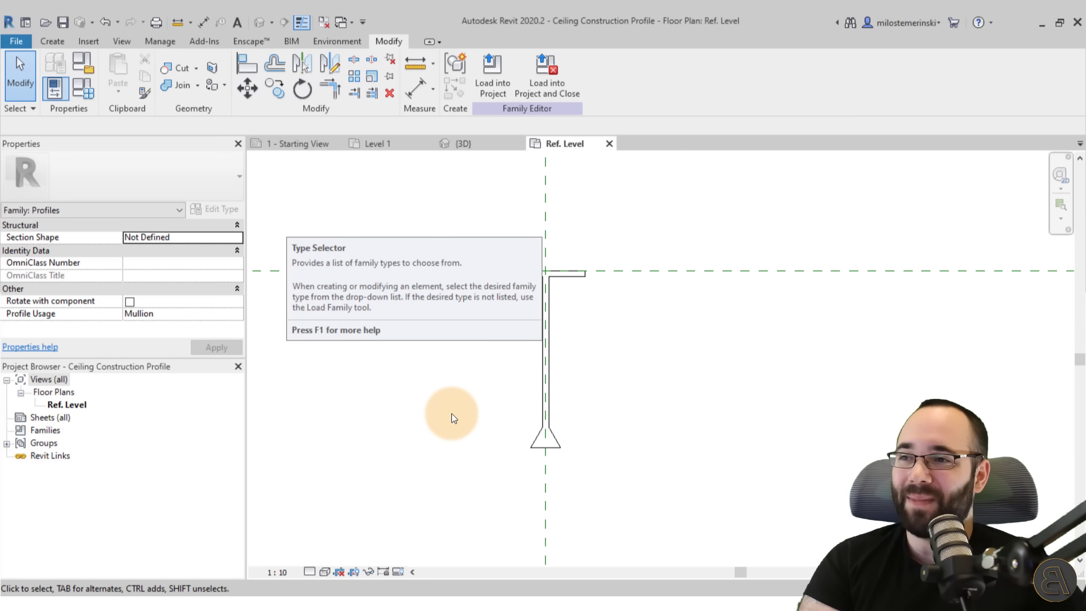
Step: Load the Ceiling Construction Profile family into Project1 and show the project's 3D view
left_click(505, 97)
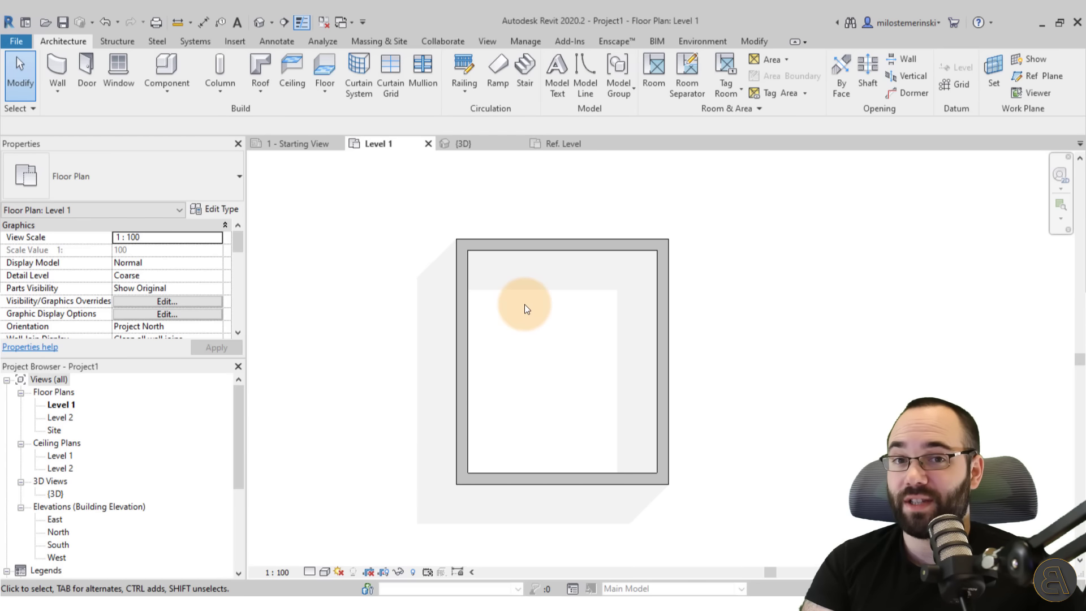
left_click(566, 146)
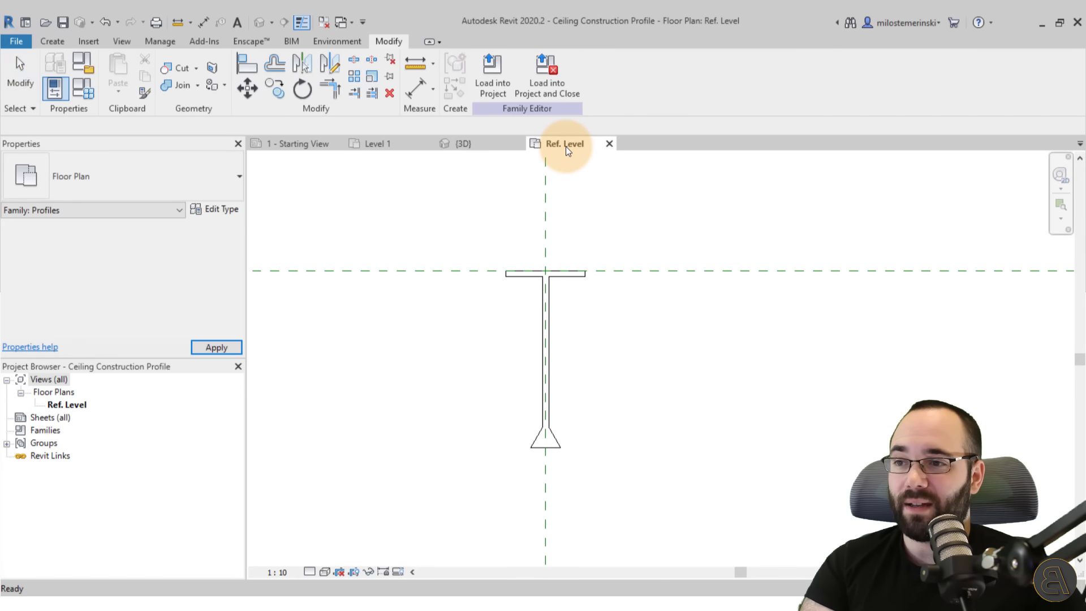
left_click(404, 146)
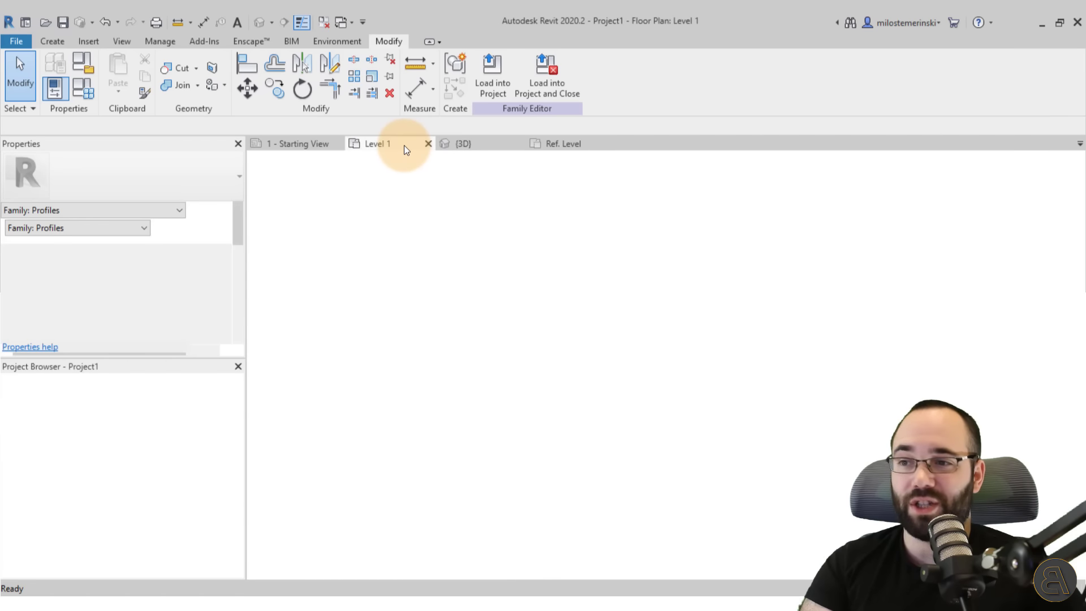
left_click(478, 144)
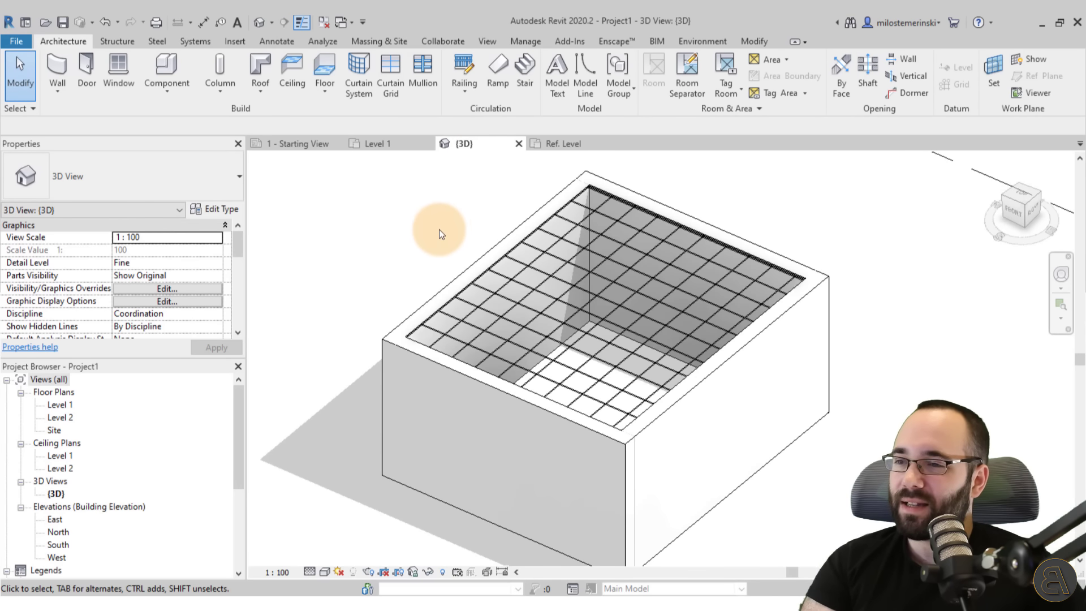
middle_click_drag(439, 229, 440, 252)
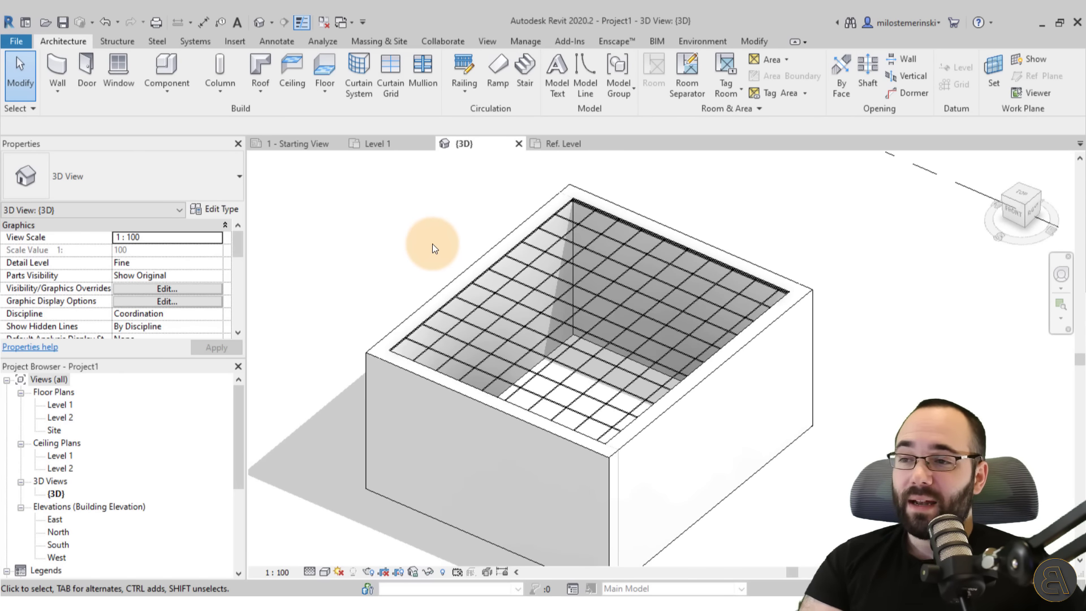
Step: Check which interior mullion types Grid 1 offers in the Sloped Glazing roof's type properties, leaving the type unchanged
key("Tab")
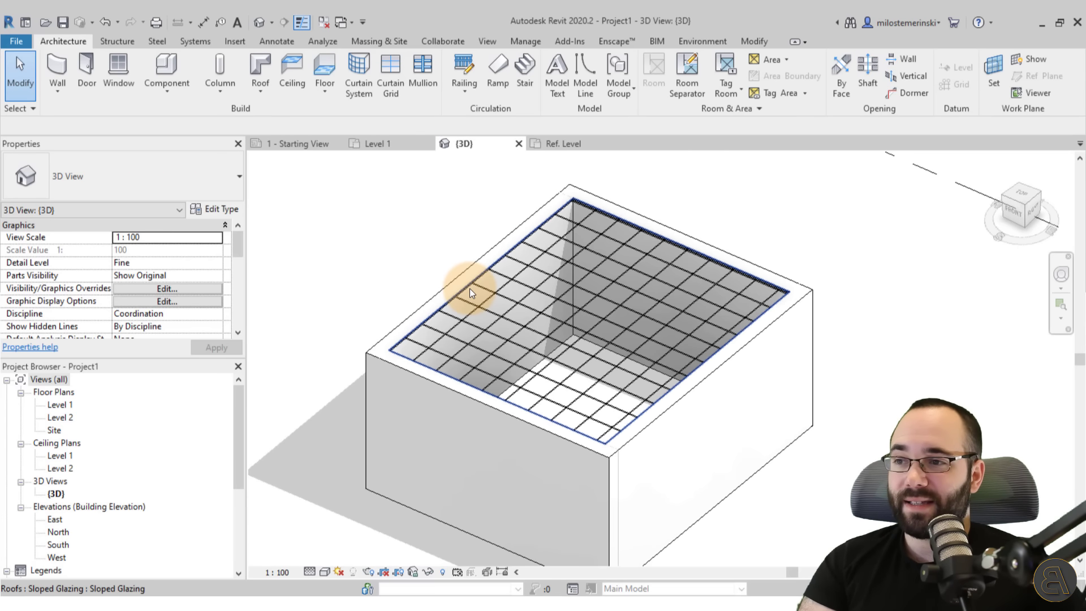
left_click(469, 288)
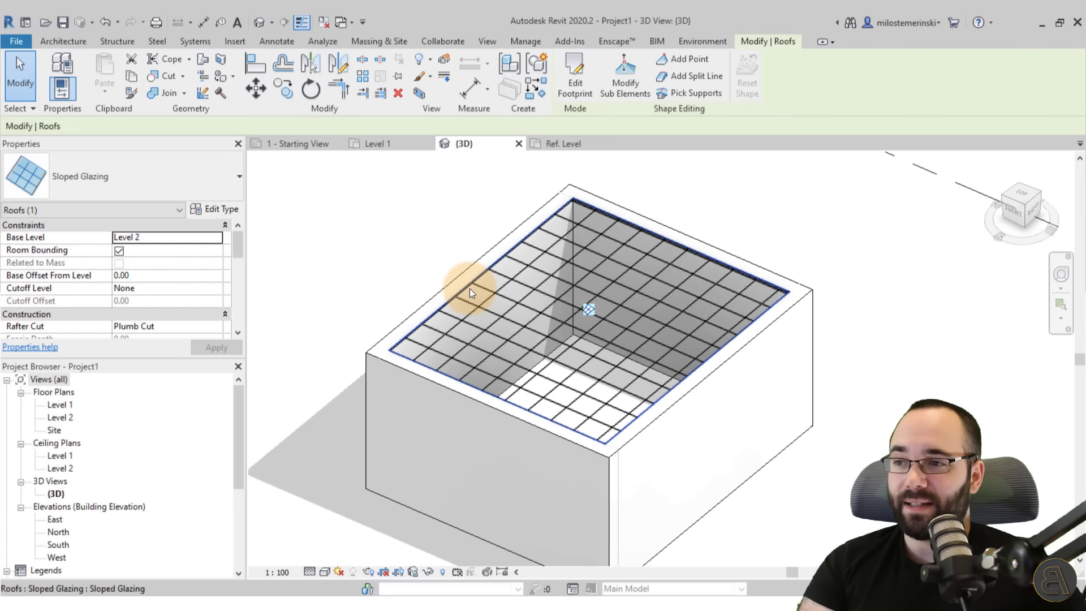
left_click(232, 211)
left_click_drag(395, 271, 396, 328)
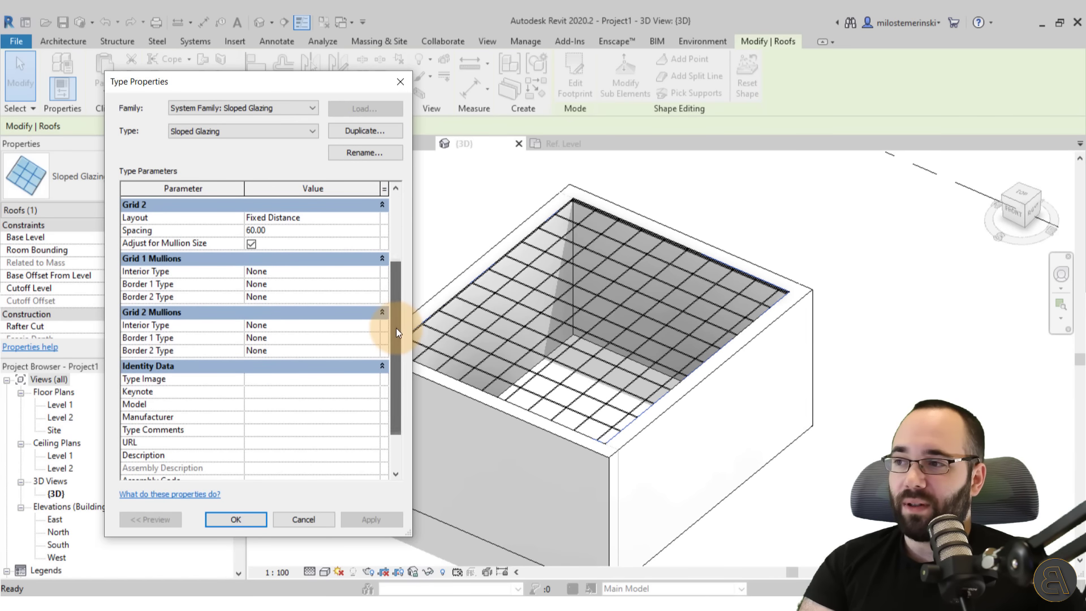
left_click(376, 274)
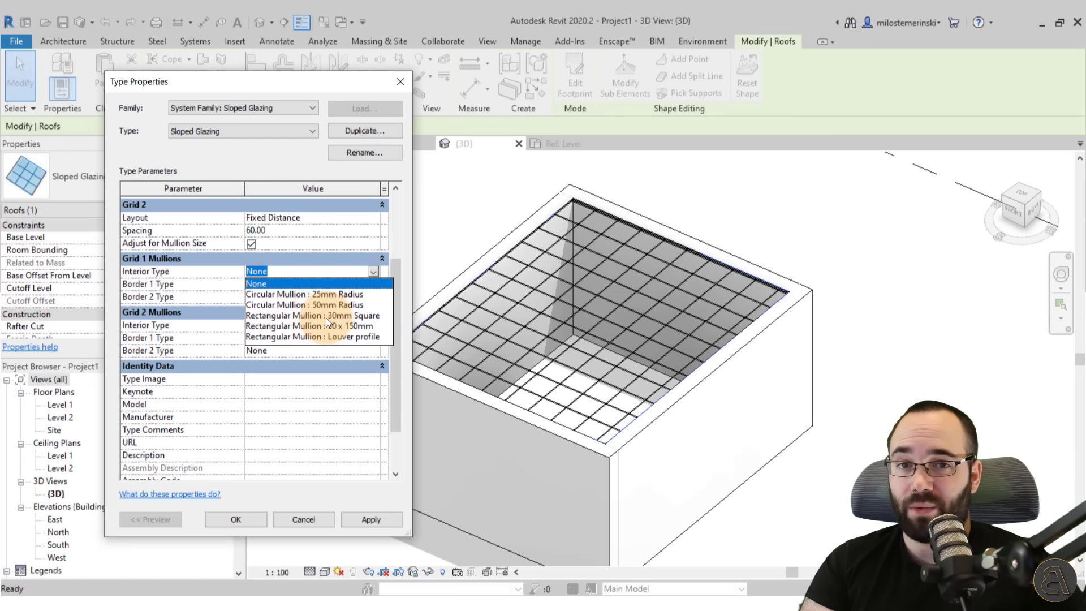
left_click(429, 258)
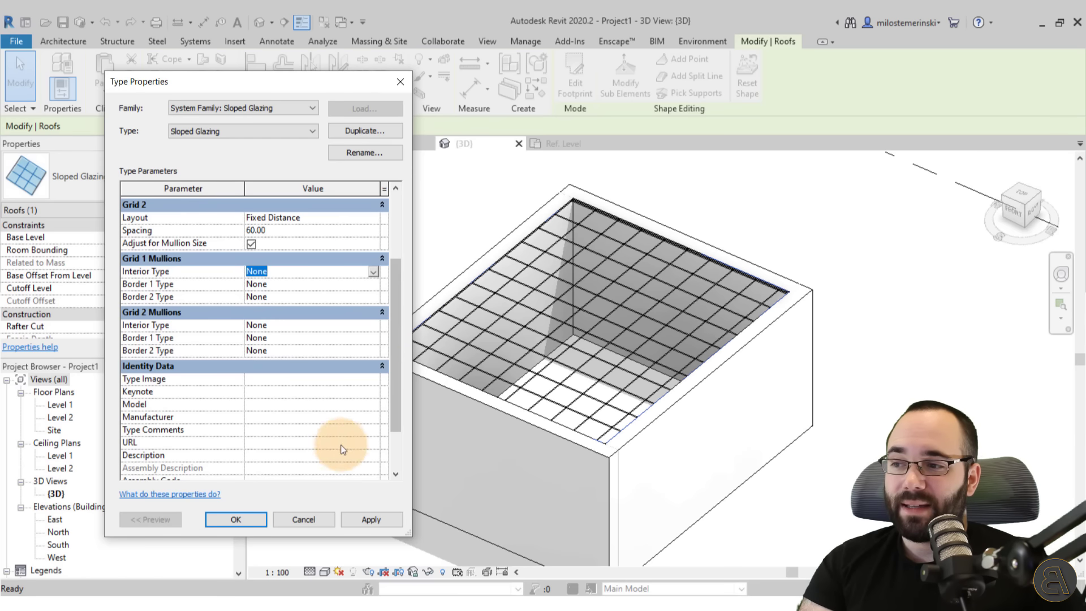
left_click(306, 517)
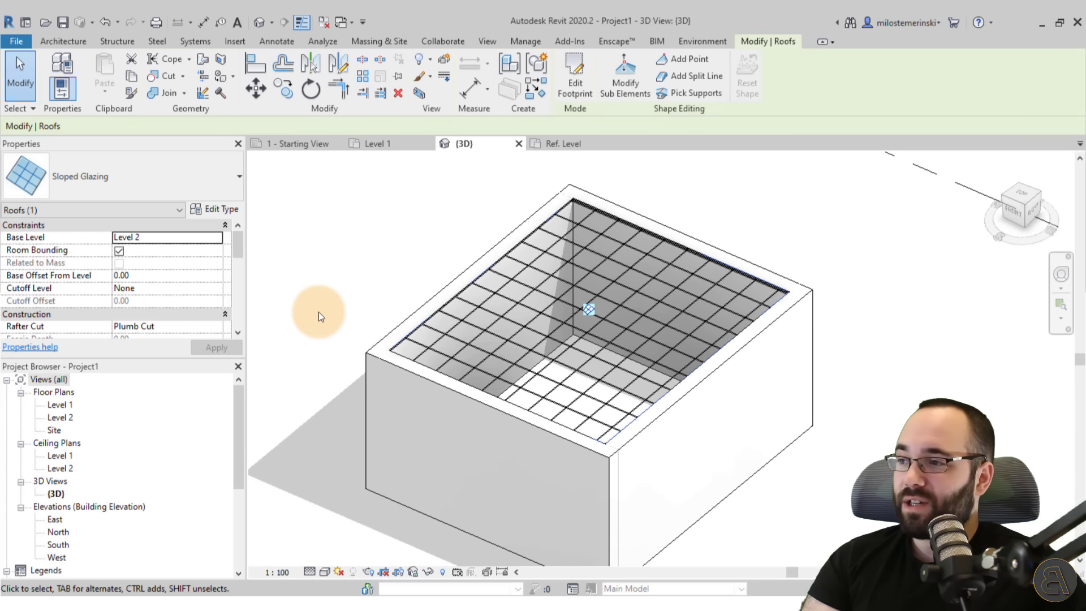
Step: Expand the Curtain Wall Mullions category under the project's families, collapsing the Annotation Symbols list
left_click_drag(242, 405, 237, 502)
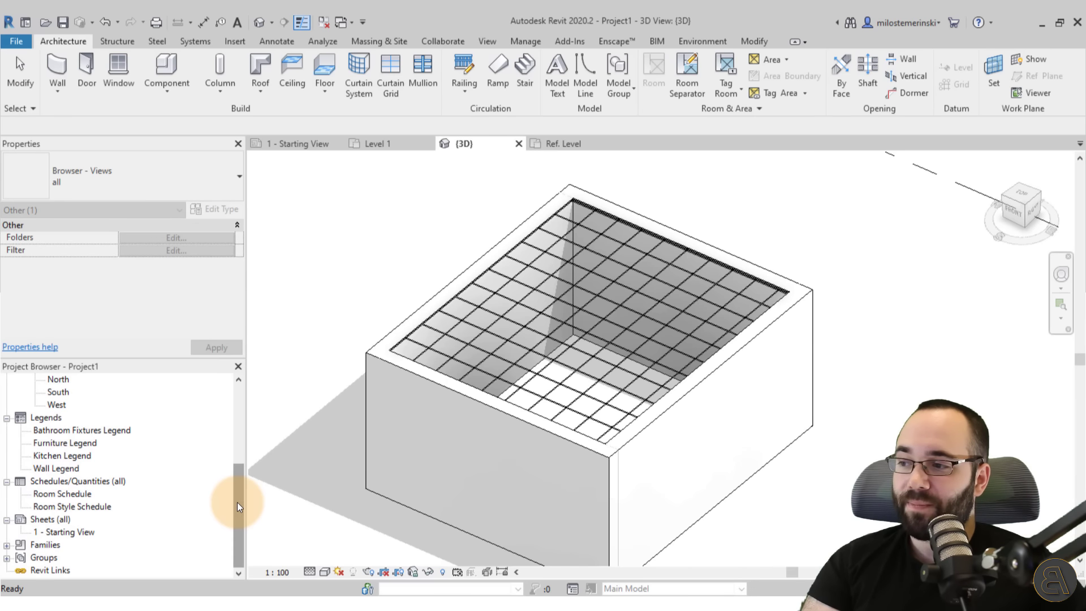
left_click(6, 545)
left_click(20, 557)
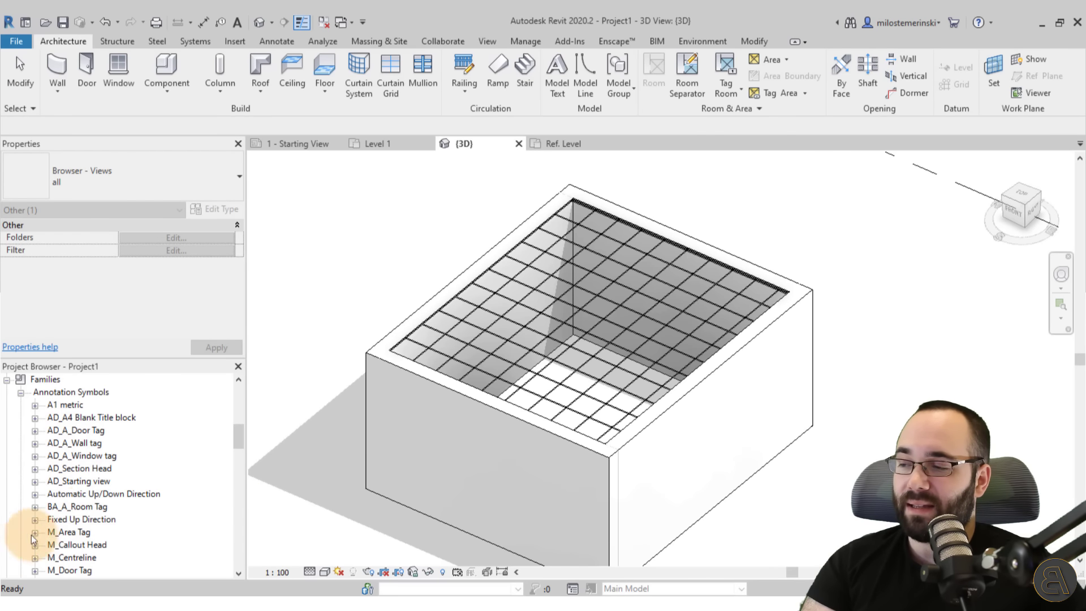
left_click_drag(239, 434, 242, 429)
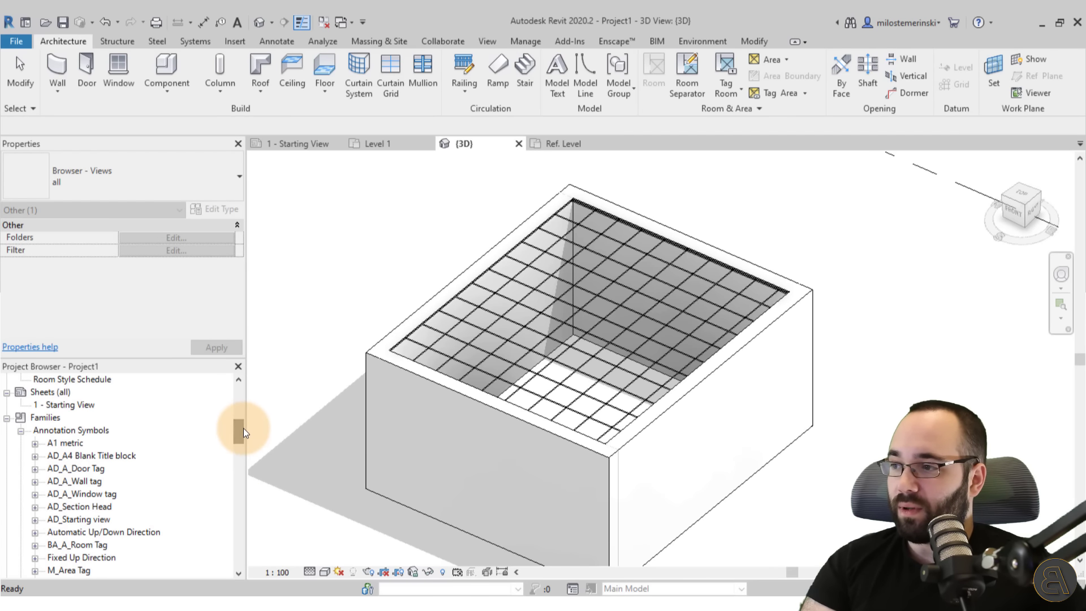
left_click(21, 432)
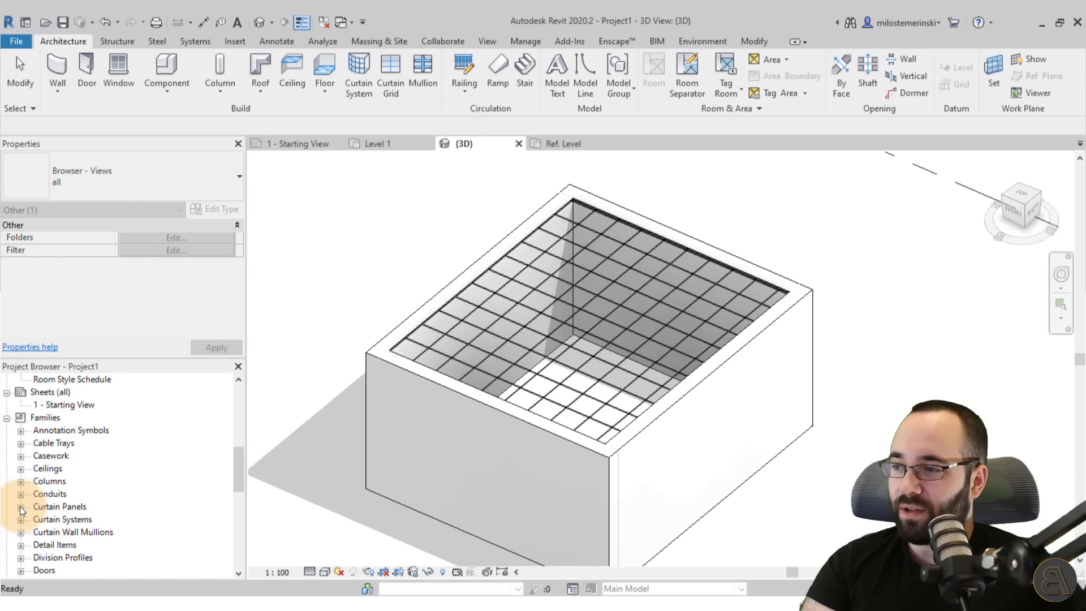
left_click(54, 530)
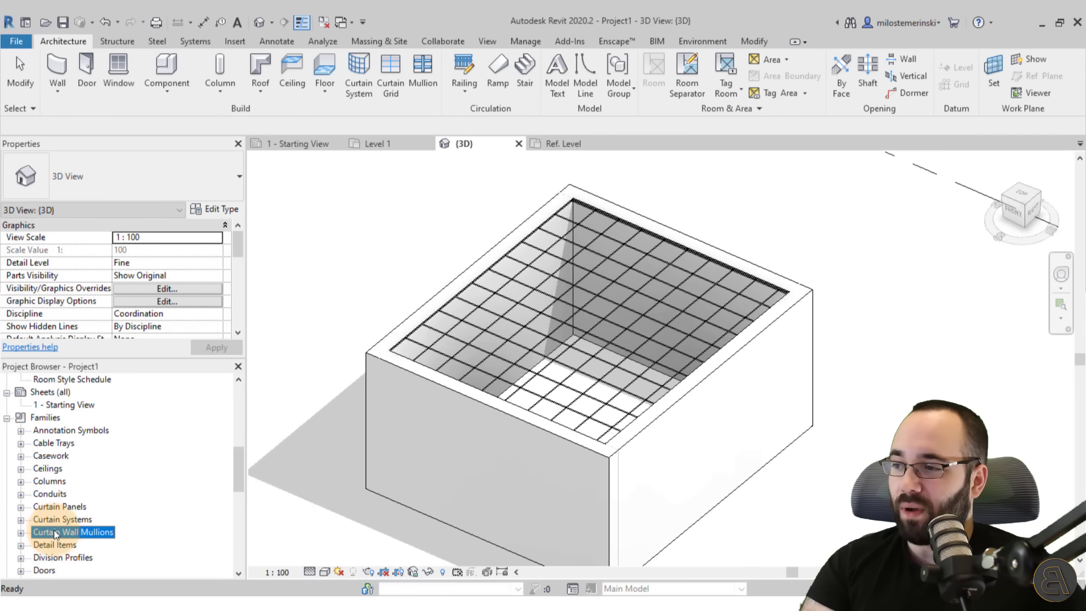
left_click(21, 532)
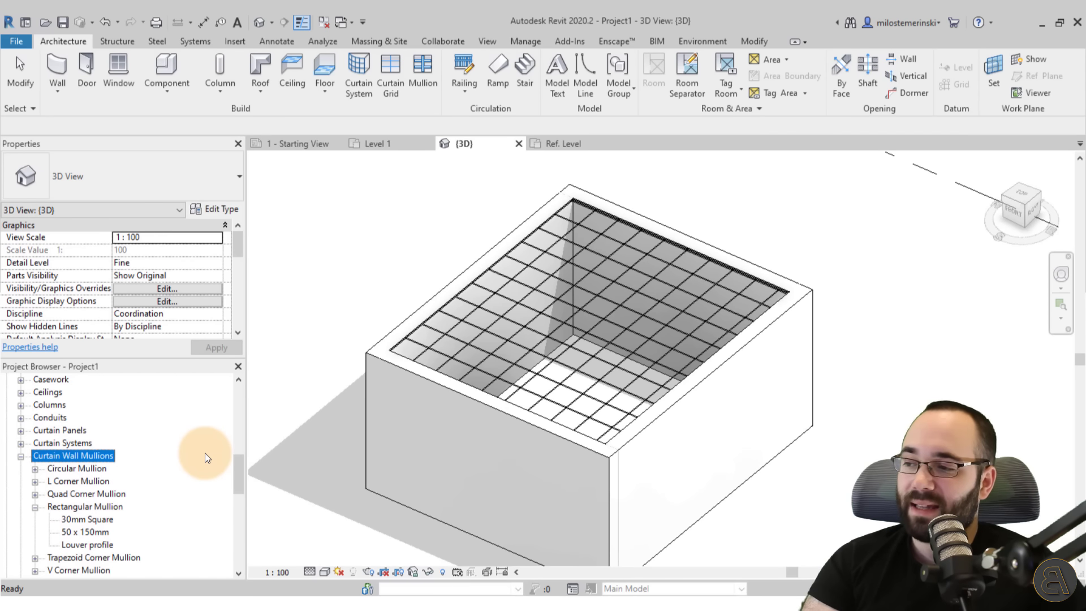
Step: Create a new Rectangular Mullion type named Ceiling Mullion
left_click(89, 496)
left_click(89, 507)
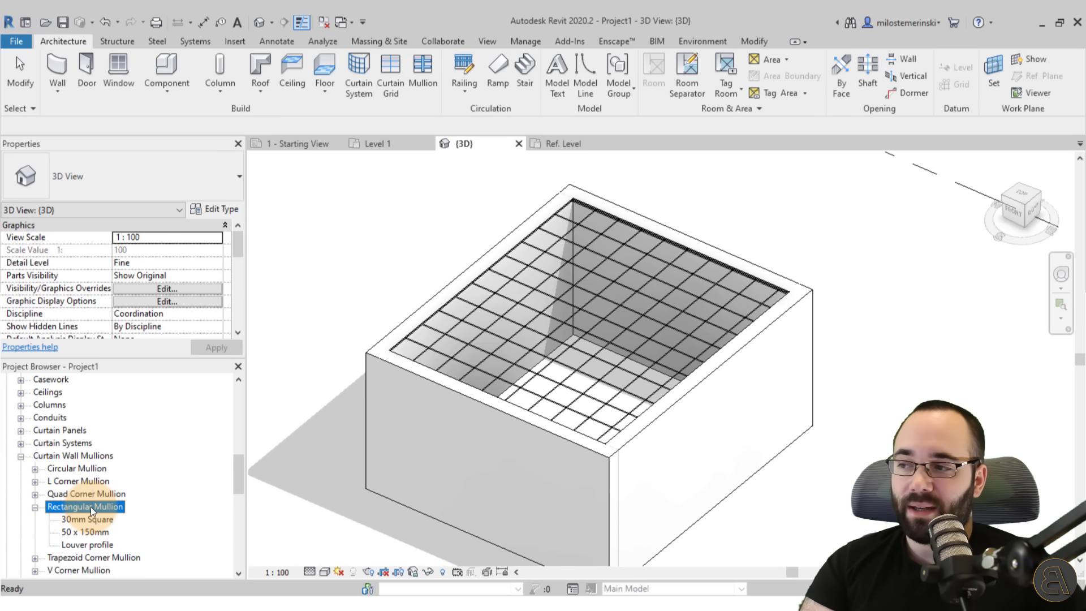
right_click(91, 507)
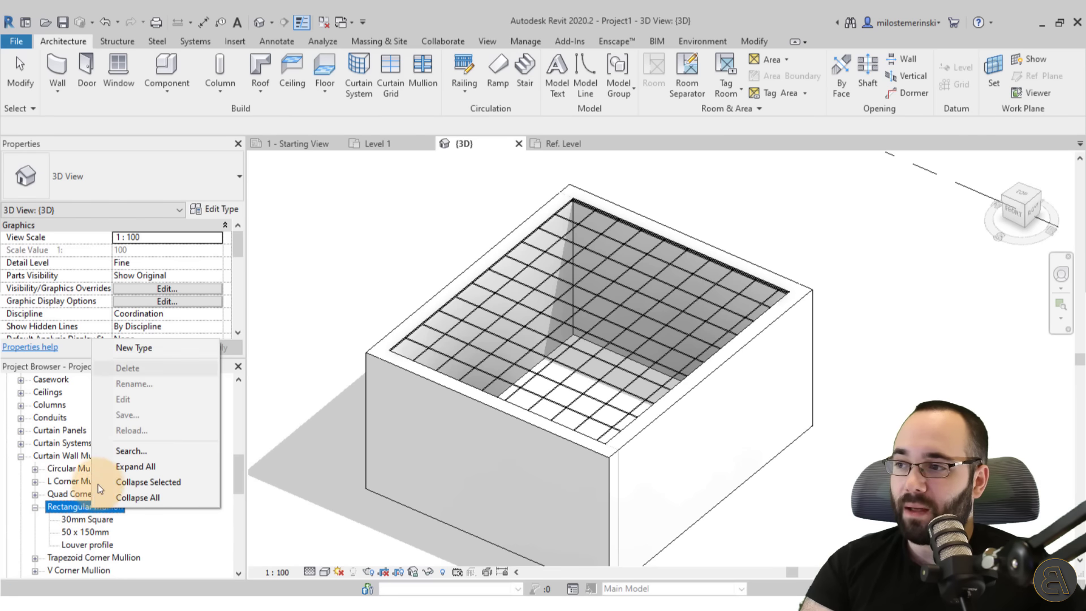
left_click(136, 347)
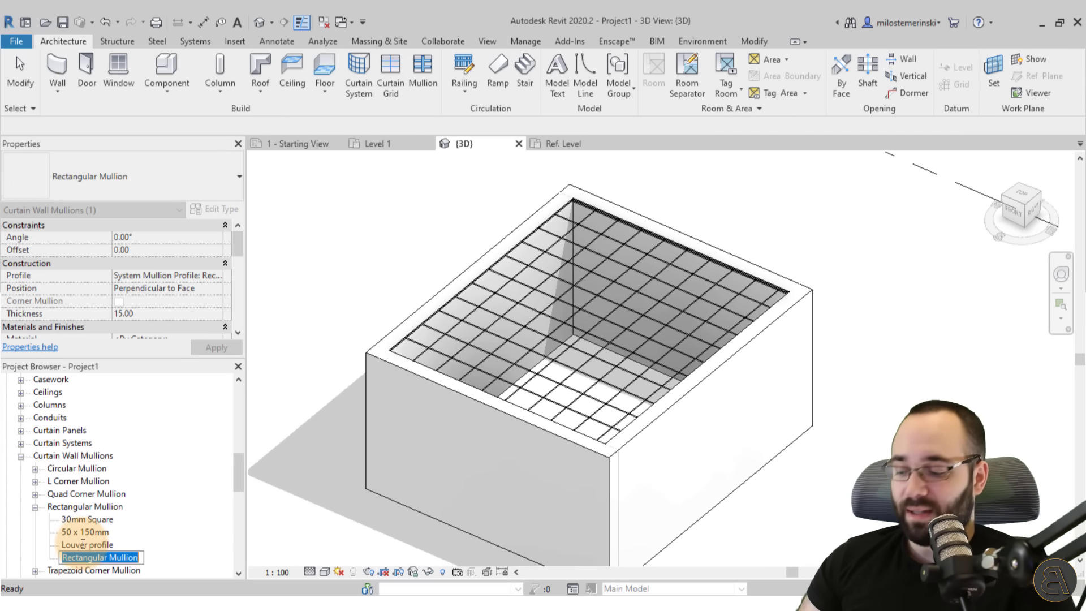
type("Ceiling")
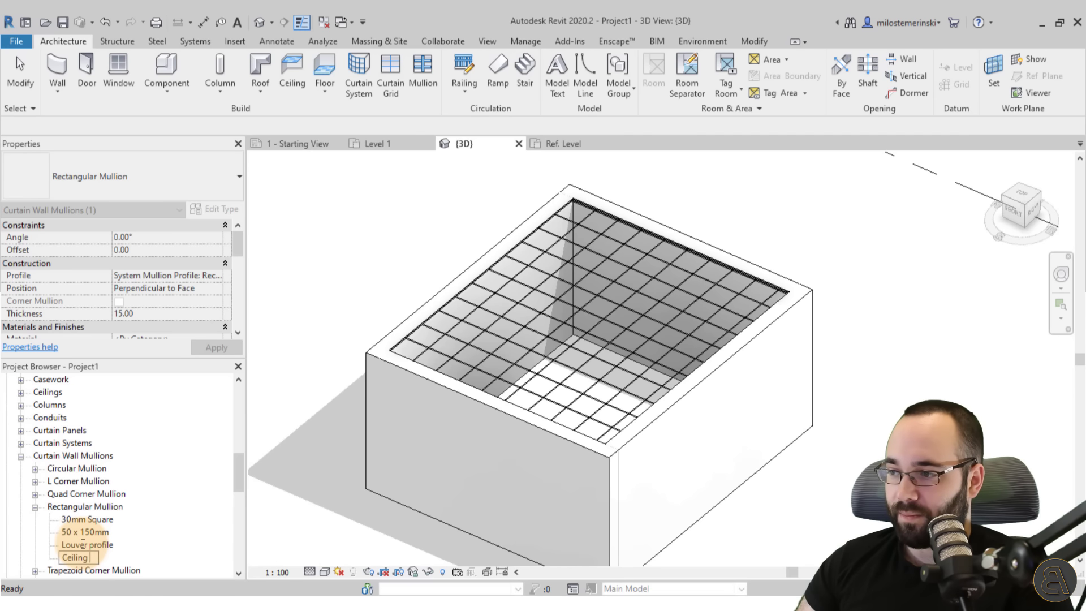
type(" Mullion")
key("Return")
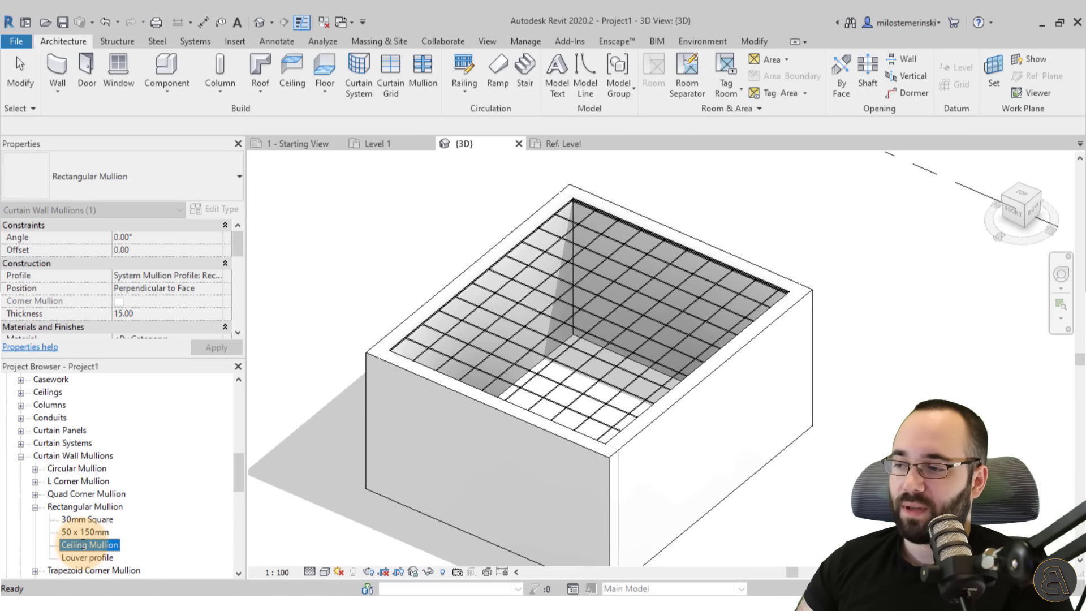
Step: Set the Ceiling Mullion type's profile to Ceiling Construction Profile : Ceiling Construction Profile
double_click(81, 545)
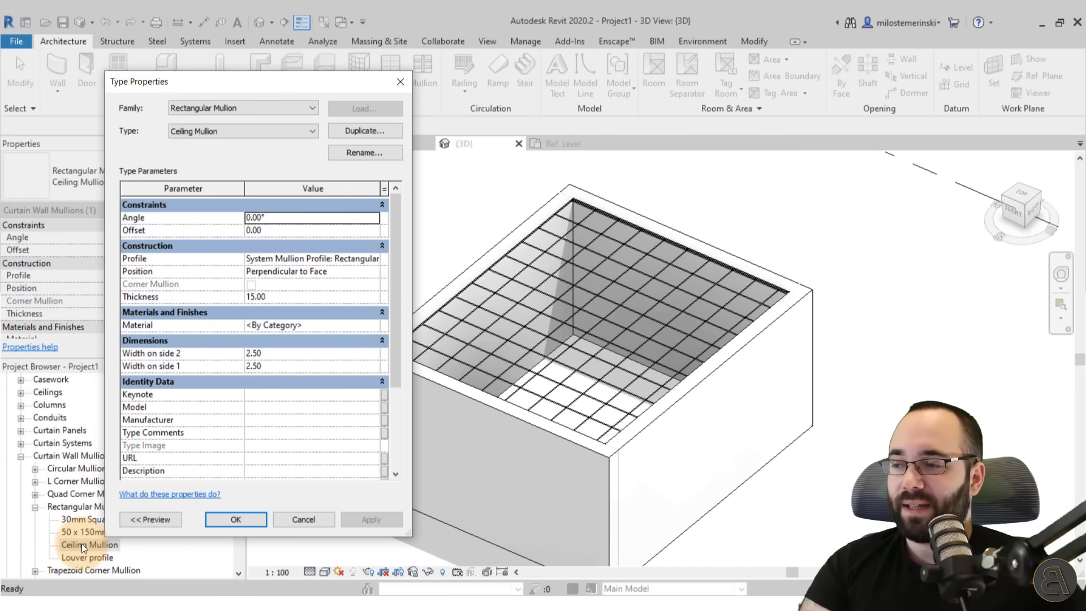
left_click_drag(239, 86, 226, 86)
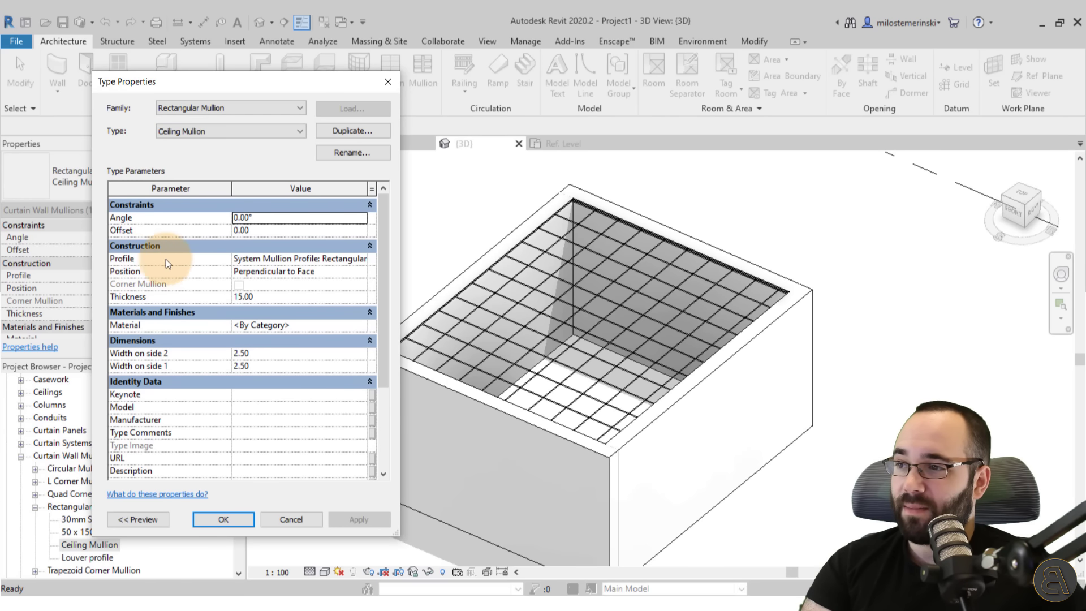
left_click(361, 259)
left_click(361, 260)
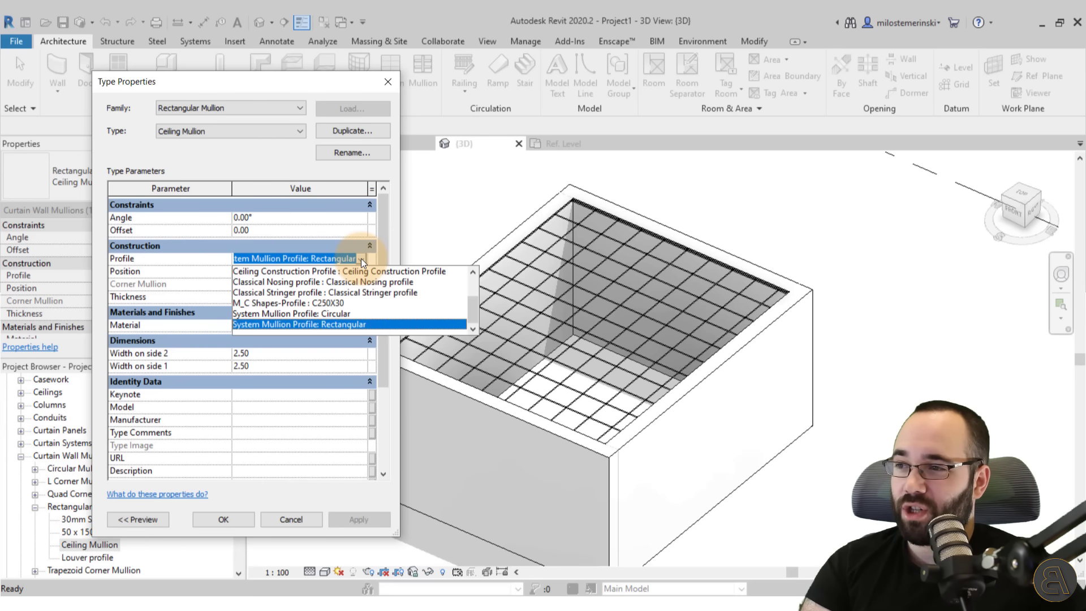
scroll(333, 304, "up", 2)
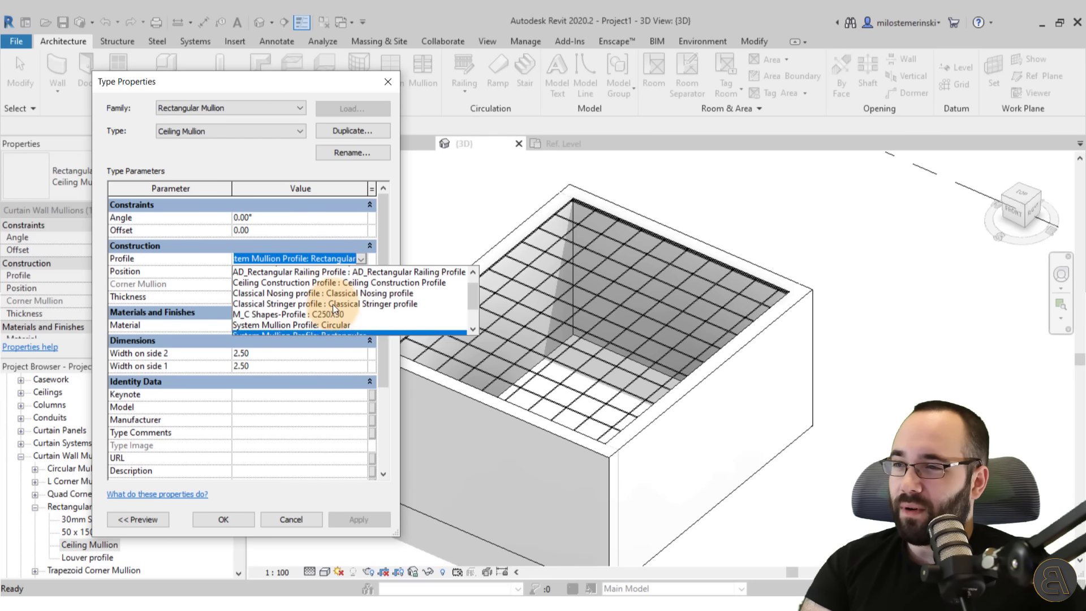
left_click(333, 304)
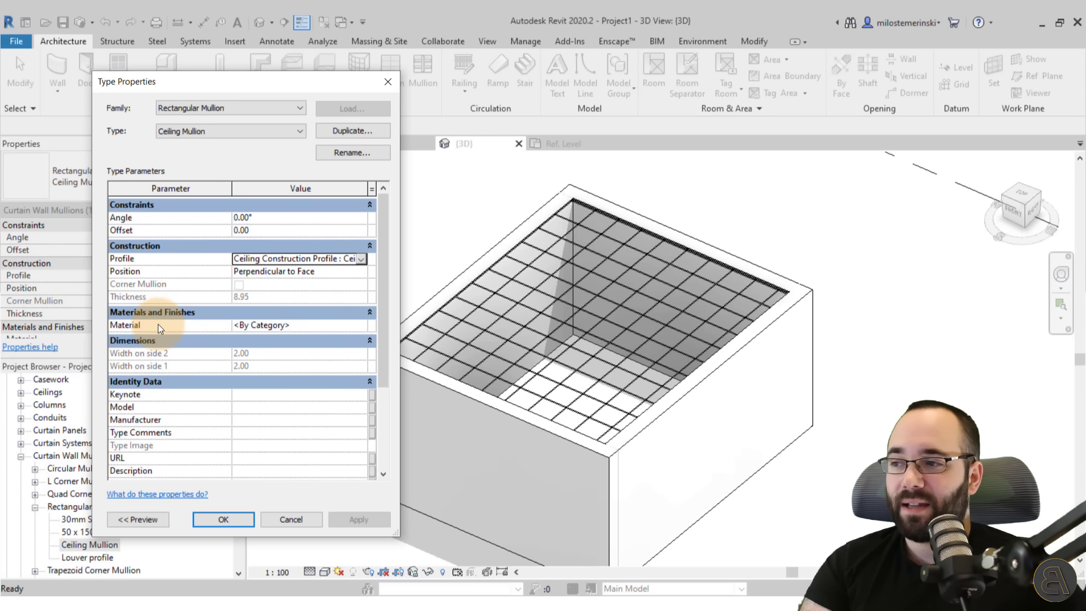
Step: Assign the Aluminium material to the Ceiling Mullion type and accept its type properties
left_click(359, 327)
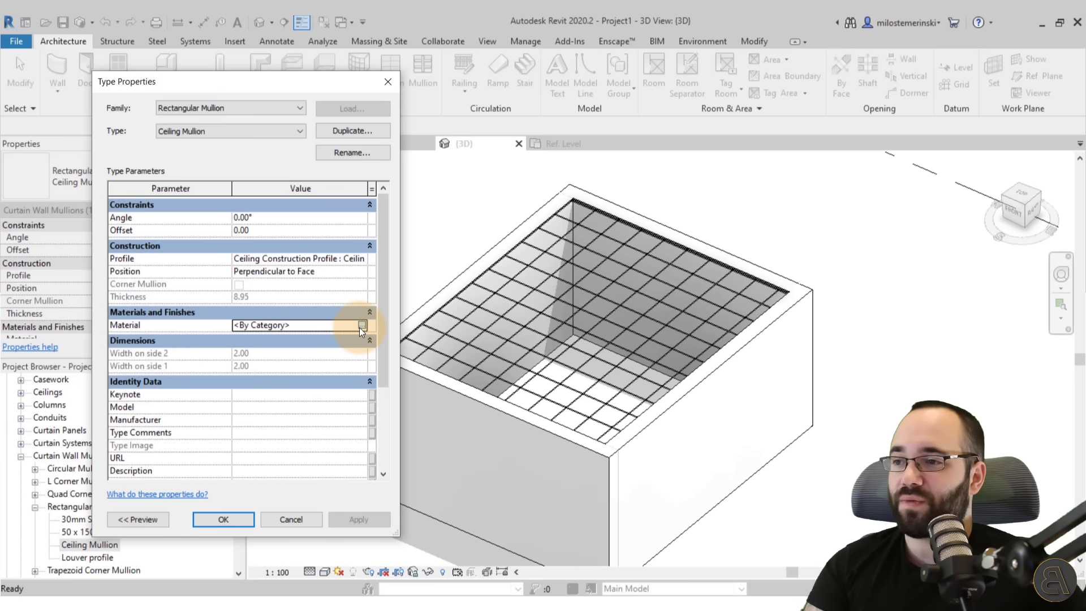
left_click(359, 326)
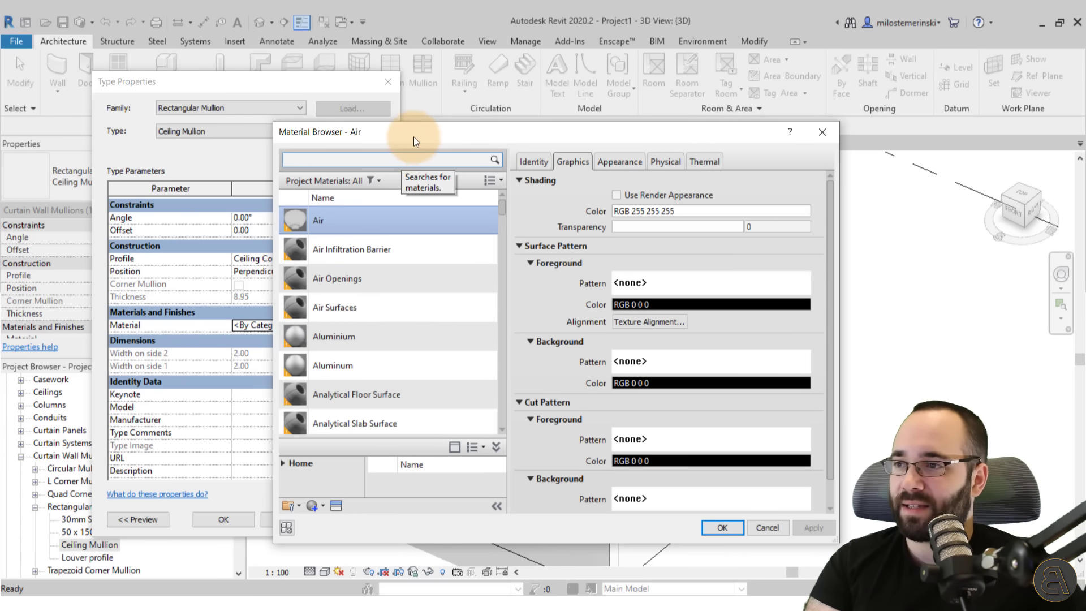
left_click_drag(413, 137, 315, 117)
double_click(237, 324)
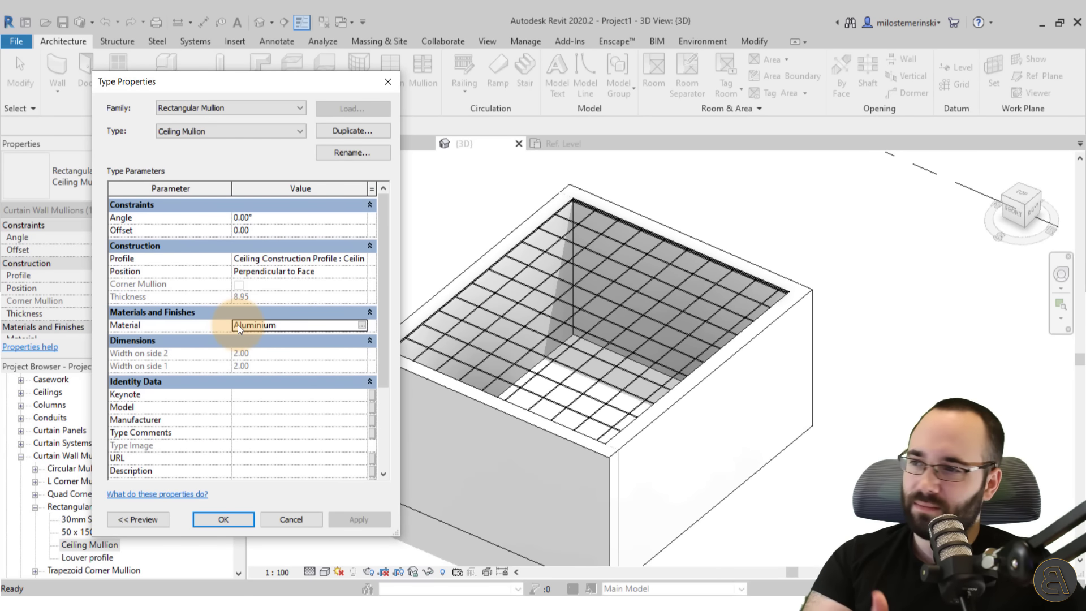
left_click(225, 517)
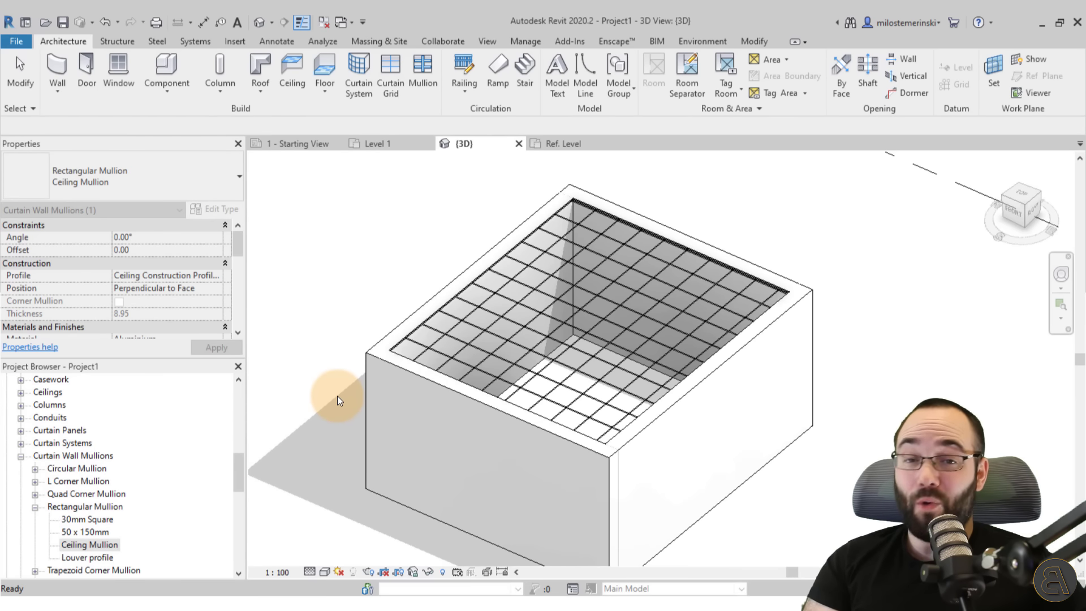
Step: Set the Sloped Glazing roof type's Grid 1 interior mullion to Rectangular Mullion : Ceiling Mullion
left_click(429, 331)
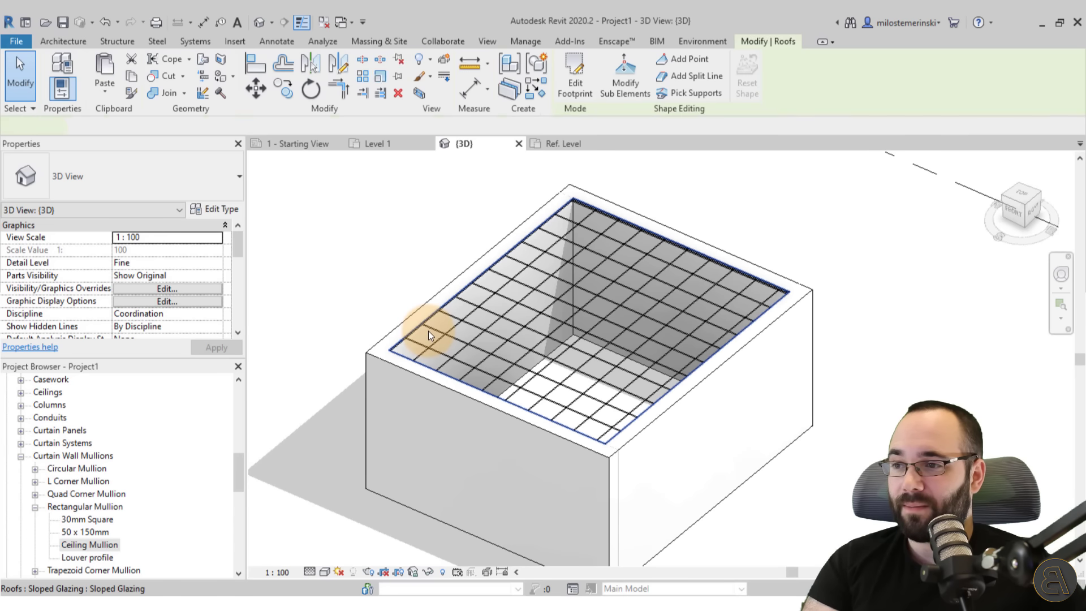
left_click(232, 211)
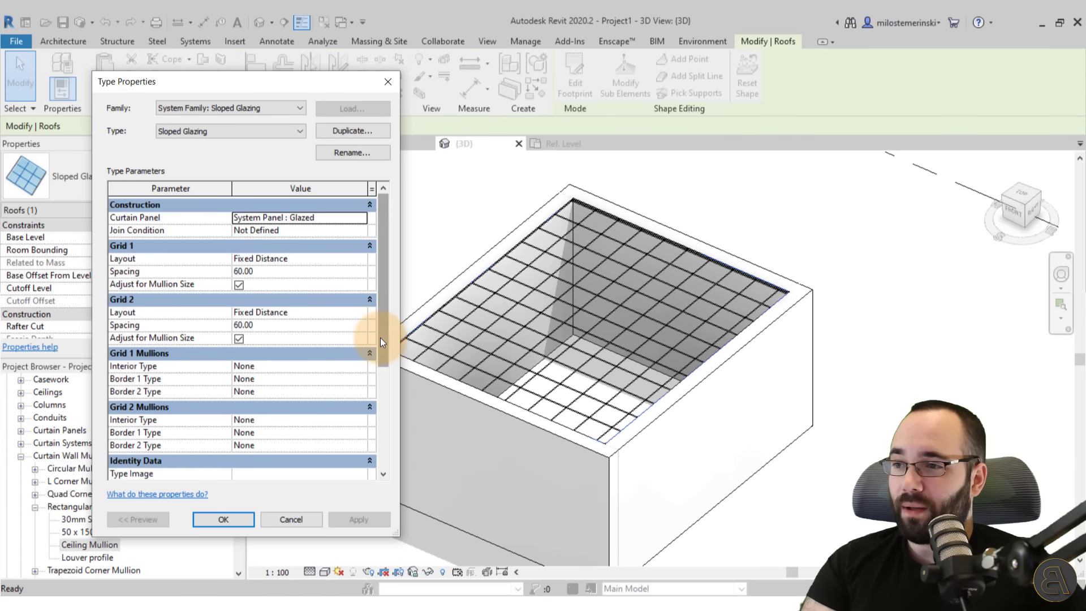
left_click_drag(380, 338, 379, 373)
left_click(328, 323)
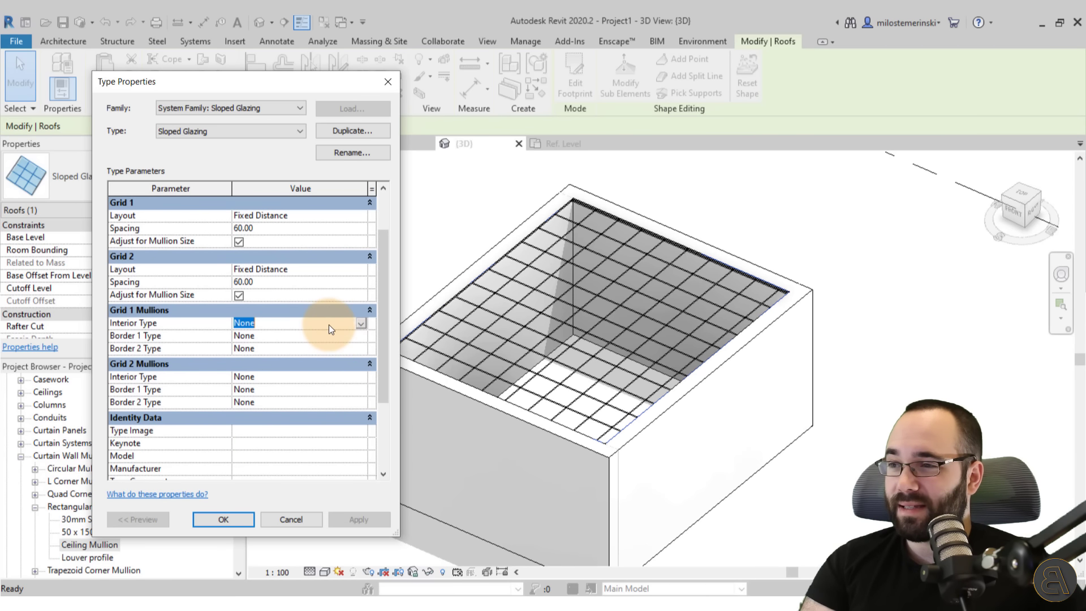
left_click(360, 324)
scroll(359, 345, "down", 1)
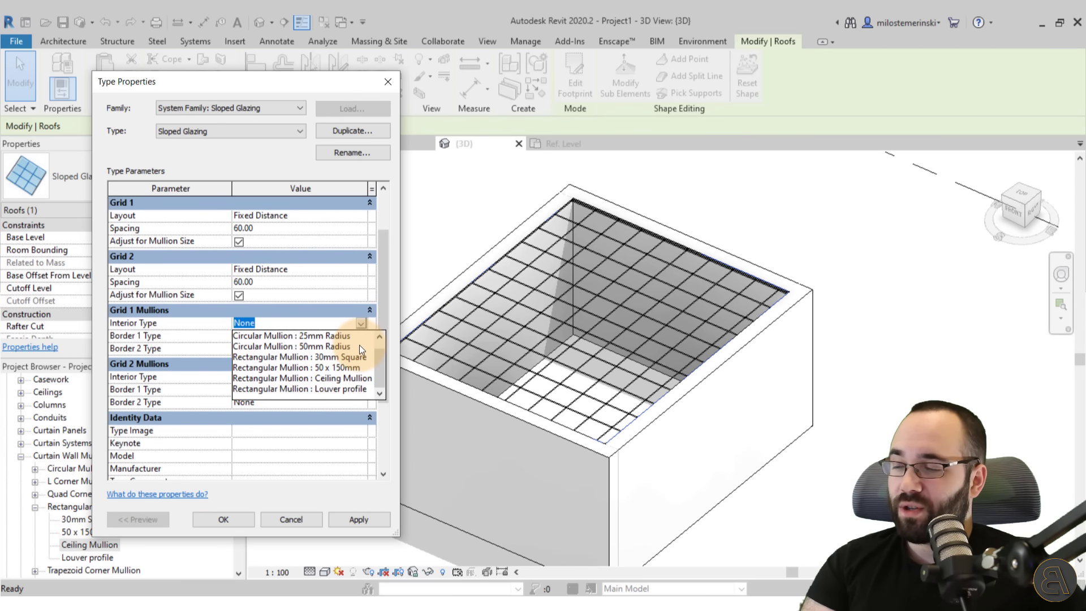
left_click(339, 378)
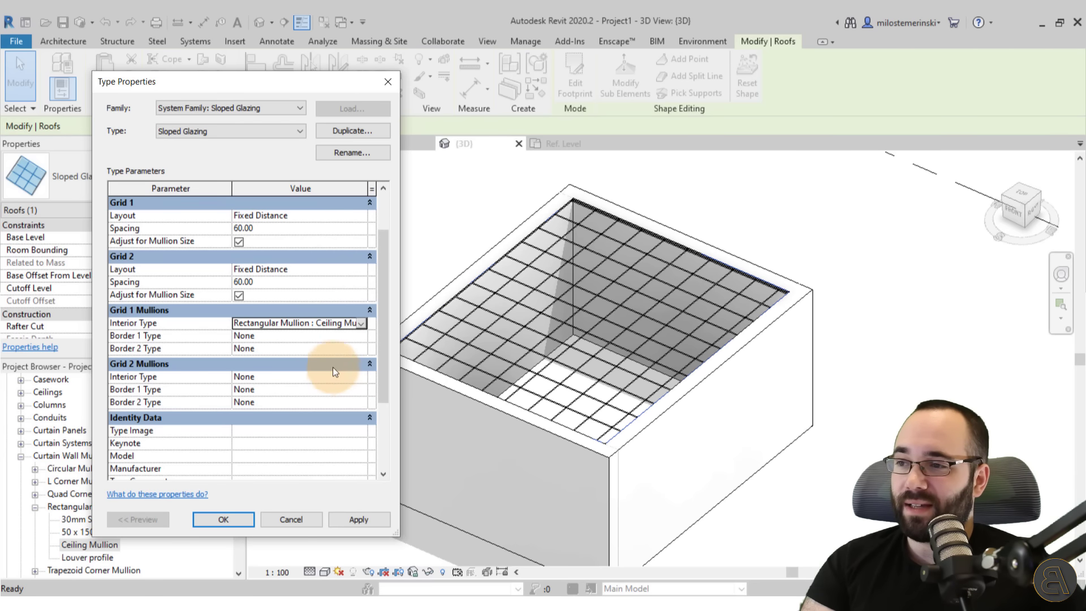
Step: Copy the Grid 1 interior mullion type, Rectangular Mullion : Ceiling Mullion, into Grid 1's Border 1 and Border 2 types
left_click(304, 328)
double_click(263, 325)
left_click(260, 324)
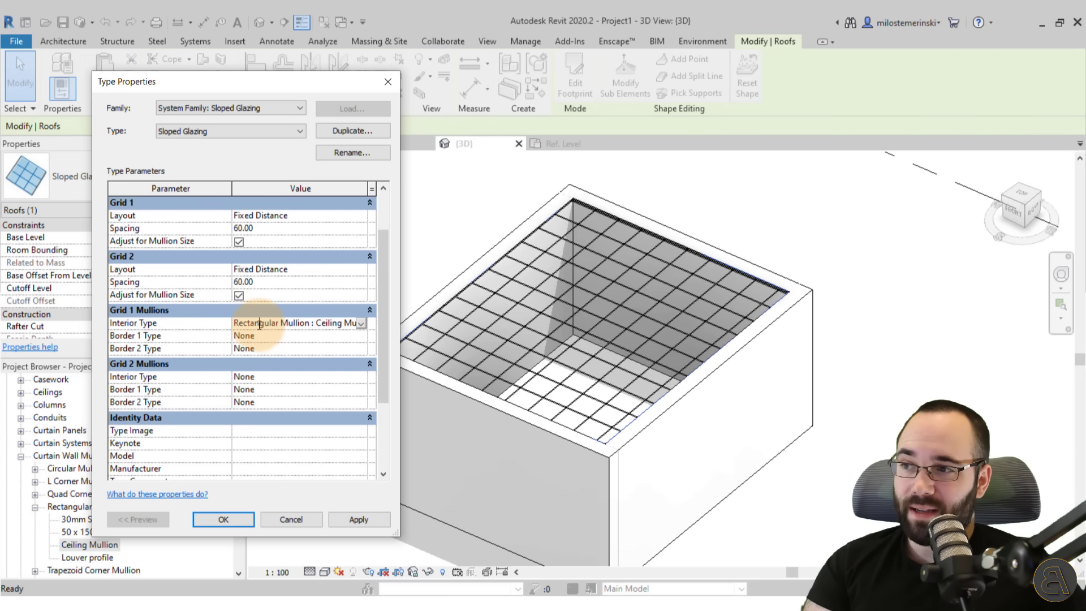
left_click_drag(234, 324, 435, 325)
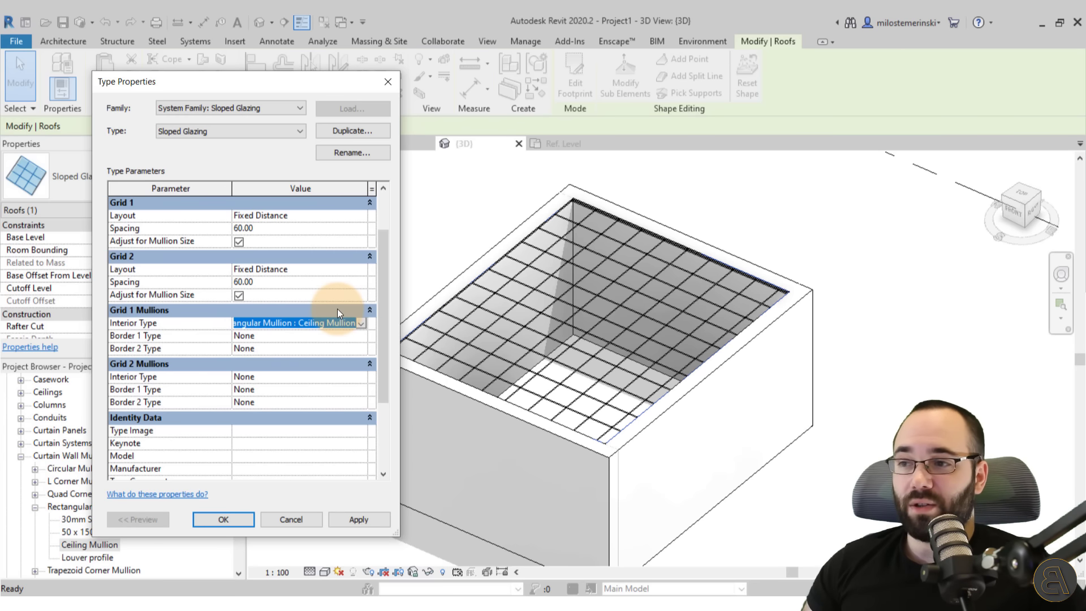
key("ctrl+c")
left_click(316, 338)
key("ctrl+v")
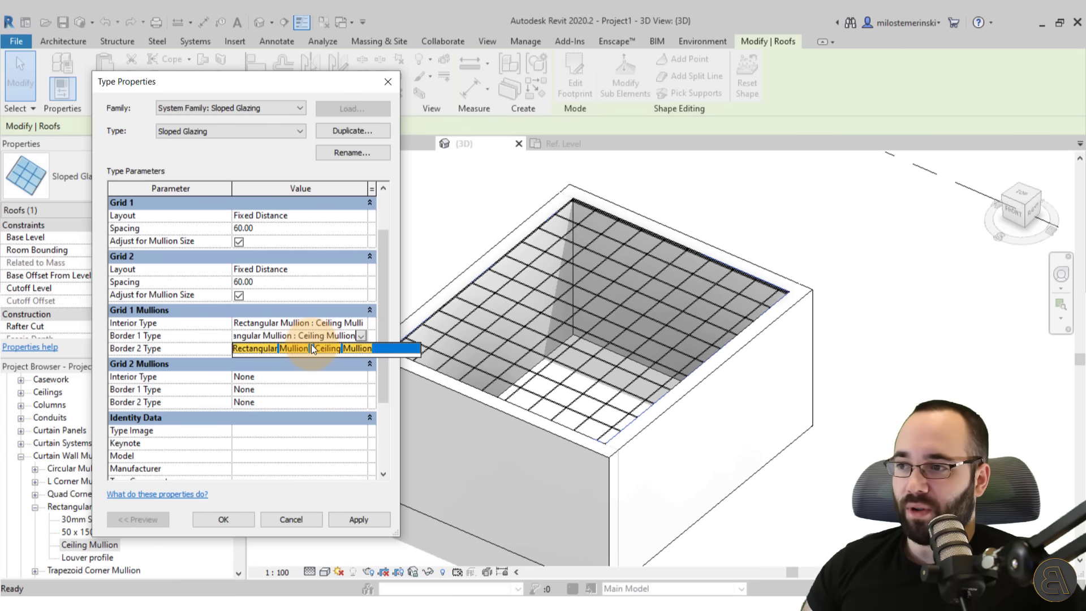
left_click(311, 347)
left_click(303, 349)
key("ctrl+v")
left_click(299, 361)
Step: Set Grid 2's interior, Border 1 and Border 2 mullion types to the copied Rectangular Mullion : Ceiling Mullion
left_click(292, 376)
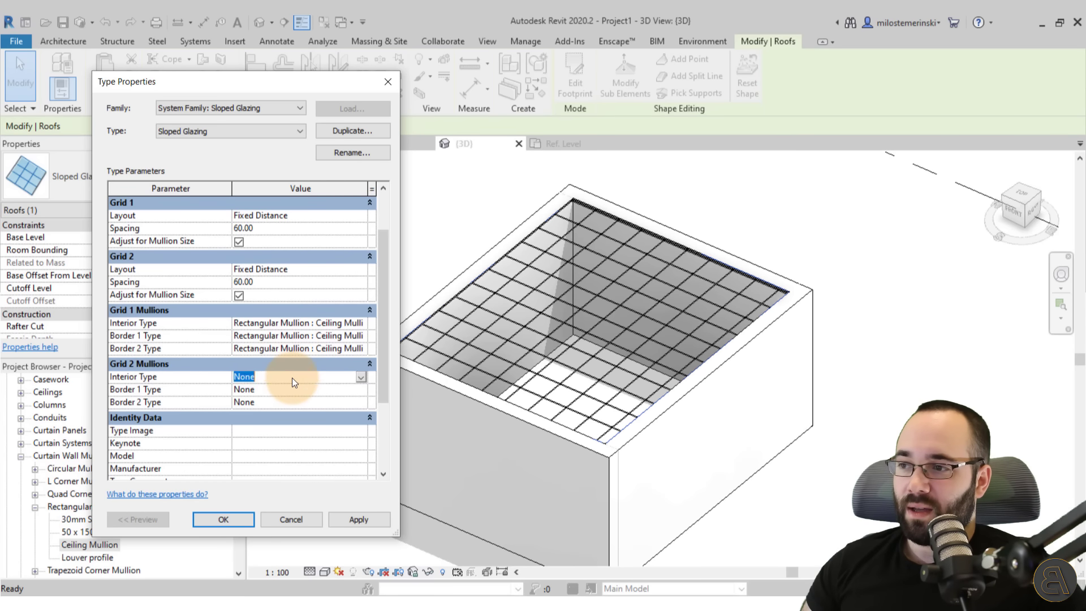
key("ctrl+v")
left_click(279, 389)
left_click(277, 392)
key("ctrl+v")
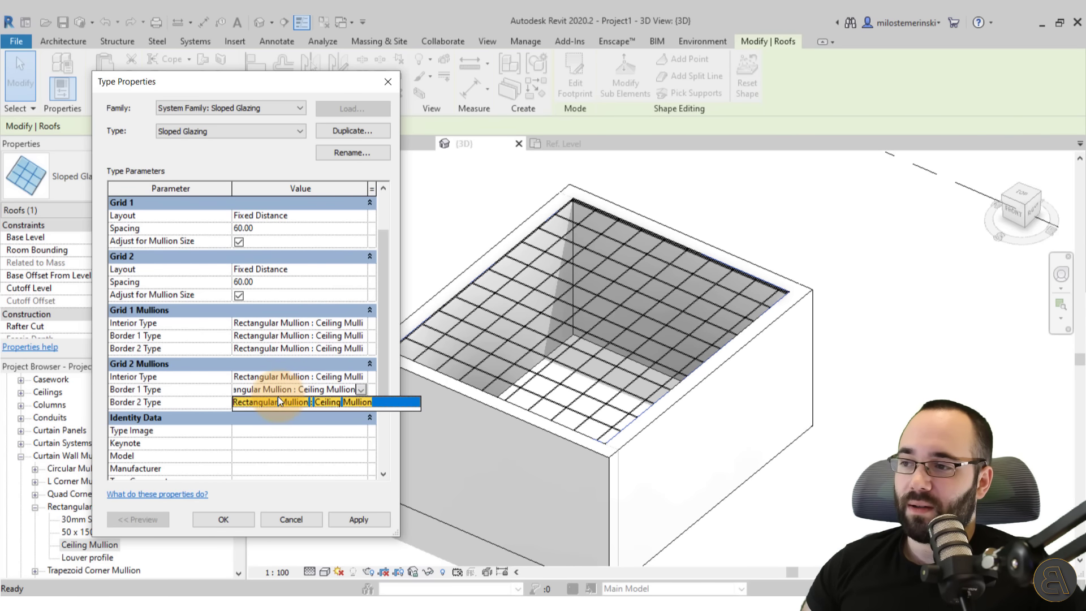
left_click(277, 399)
left_click(277, 403)
key("ctrl+v")
left_click(280, 413)
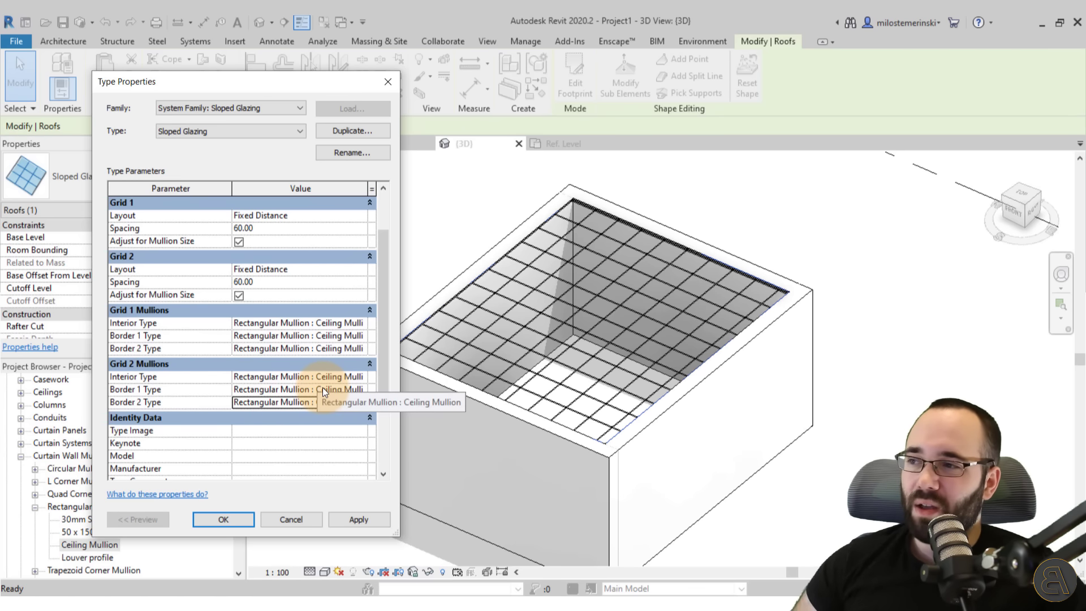
Step: Set the Sloped Glazing type's curtain panel to Empty System Panel : Empty and accept the type properties
scroll(301, 318, "up", 2)
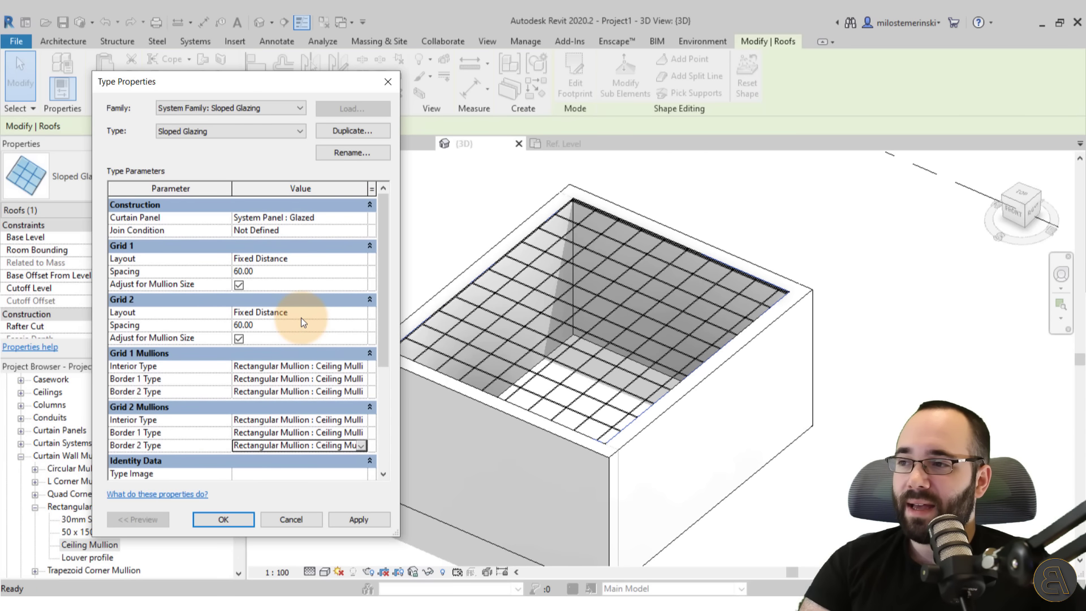
left_click(270, 220)
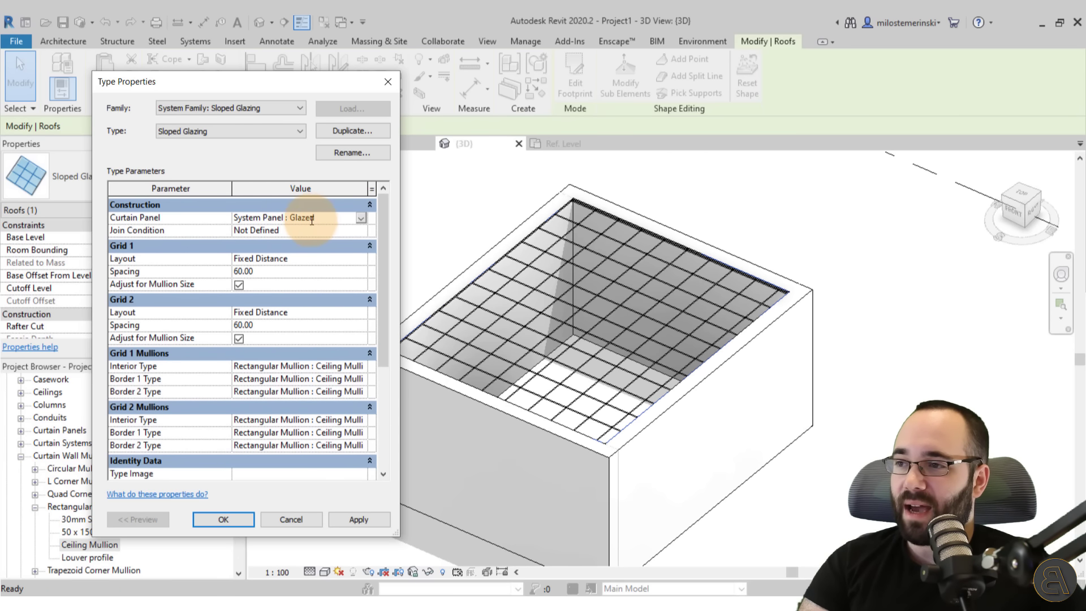
left_click(361, 218)
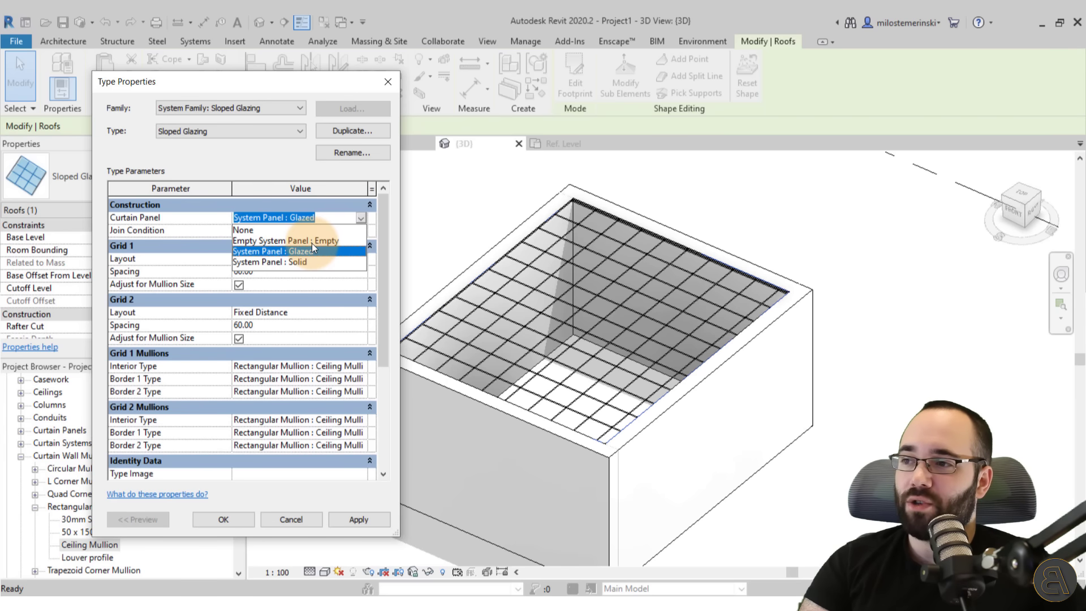
left_click(311, 241)
left_click(358, 218)
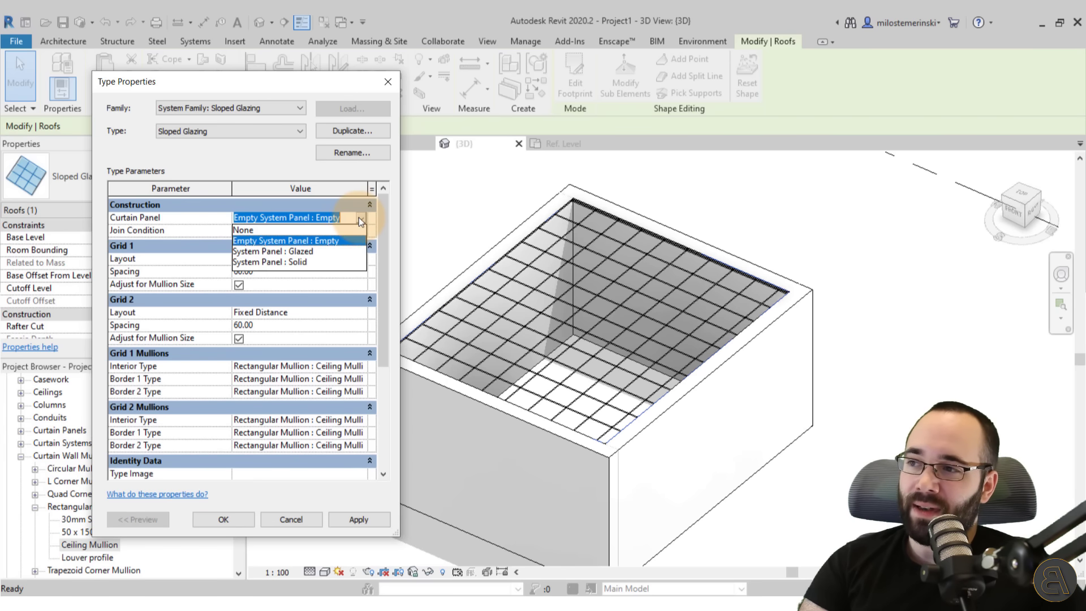
left_click(338, 227)
left_click(359, 220)
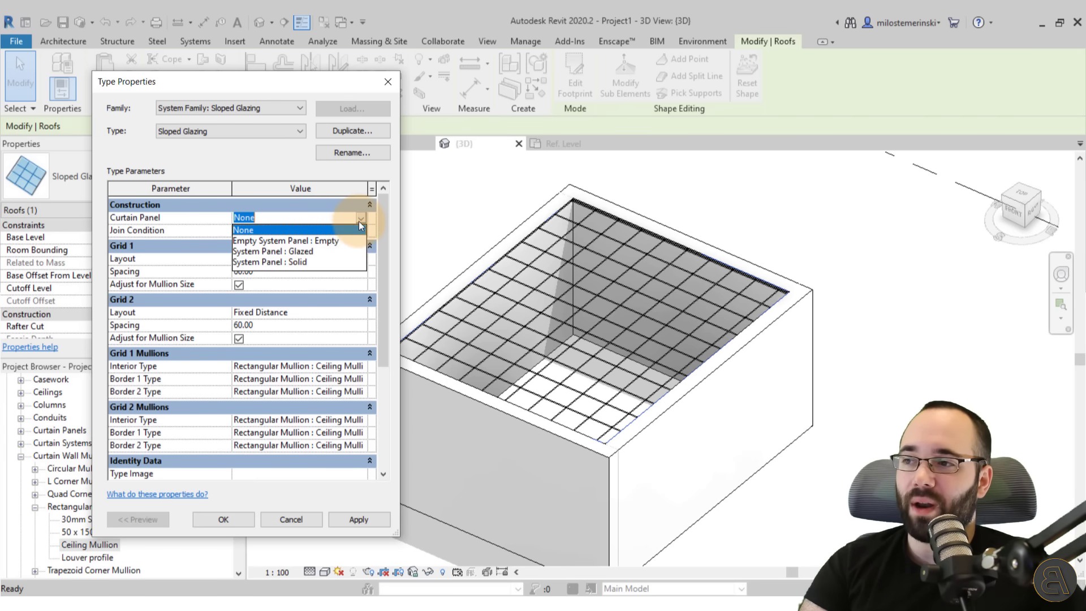
left_click(343, 239)
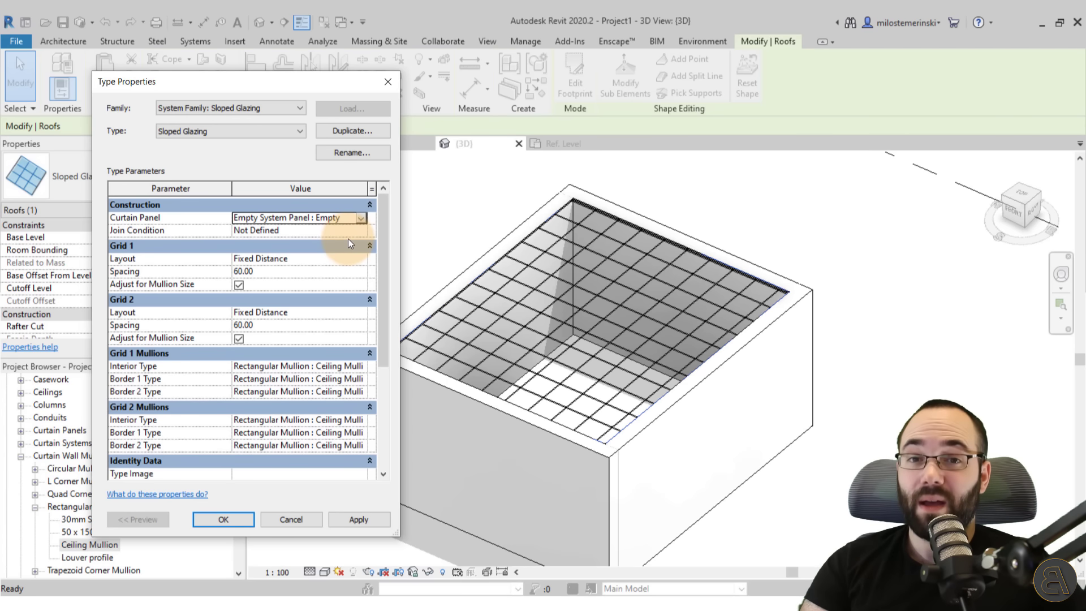
left_click(345, 519)
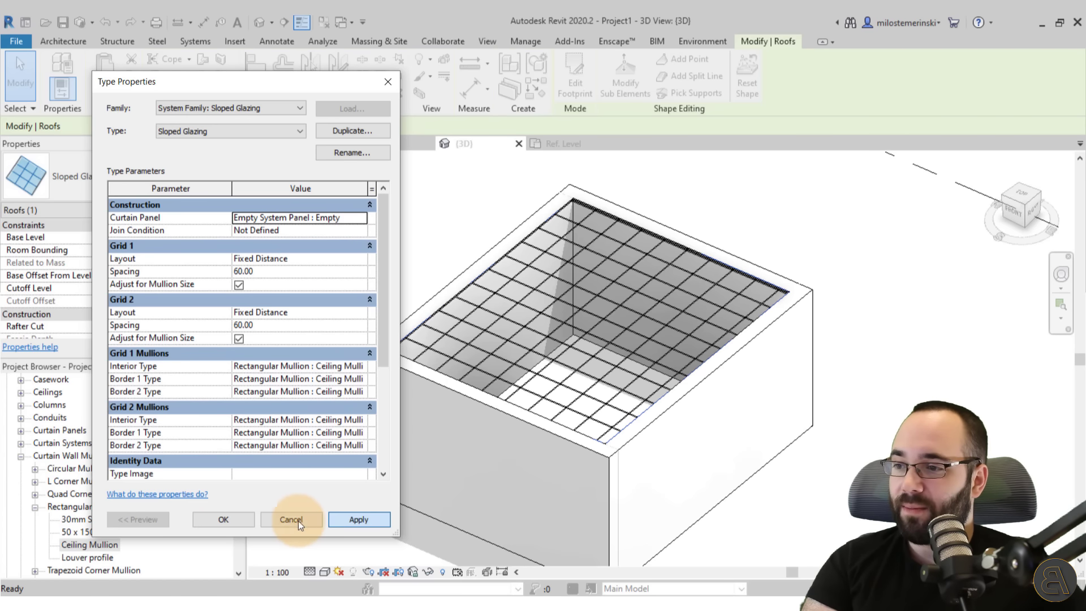
left_click(237, 522)
Step: Set the Sloped Glazing roof's Base Offset From Level to -80 and deselect the roof
scroll(467, 310, "up", 3)
scroll(468, 309, "up", 6)
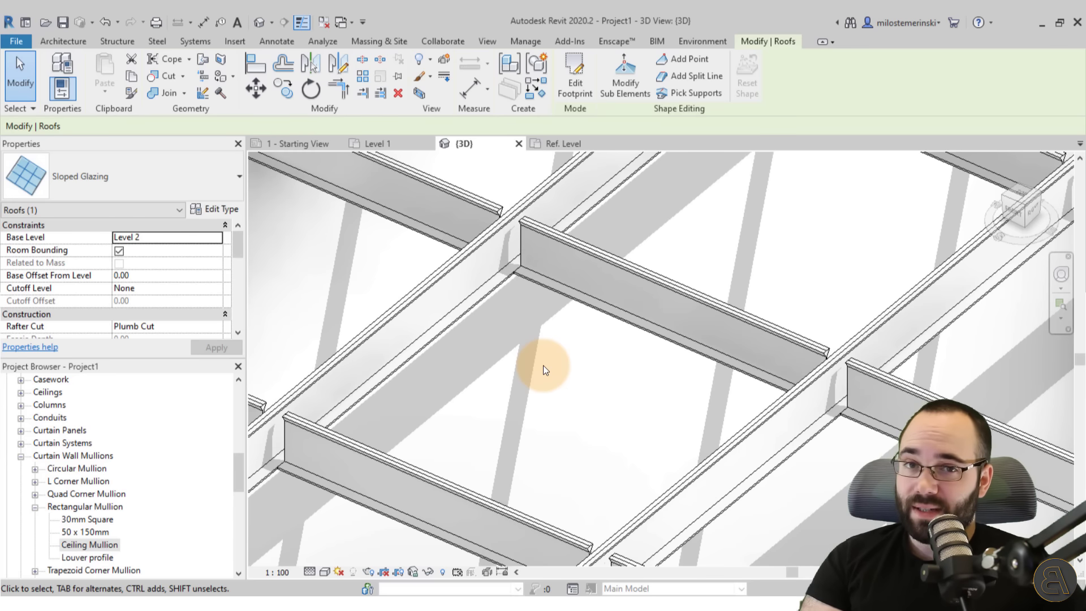
scroll(543, 366, "down", 6)
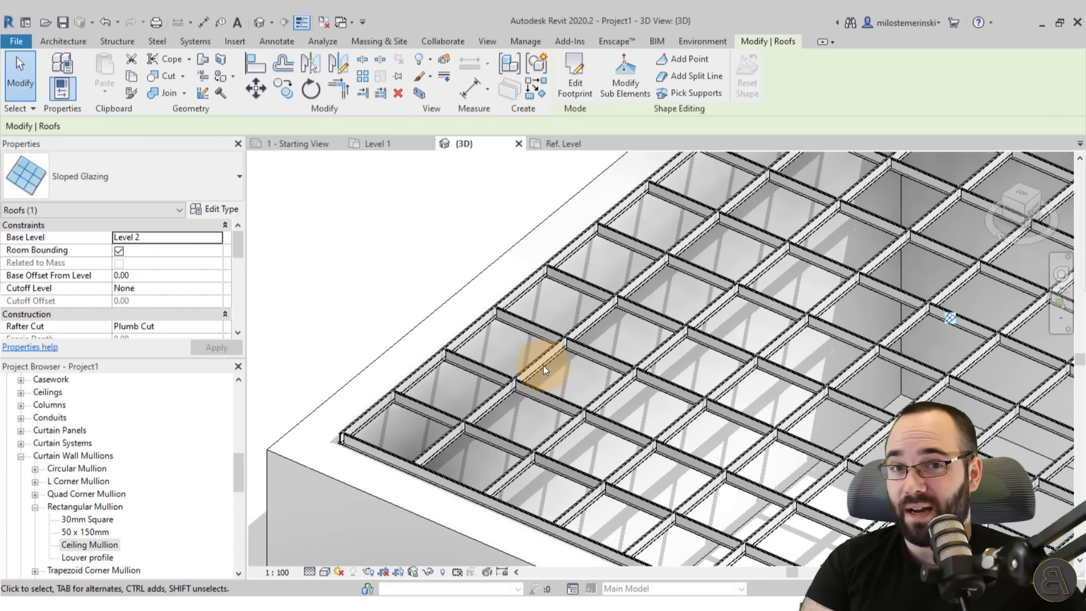
scroll(544, 365, "down", 6)
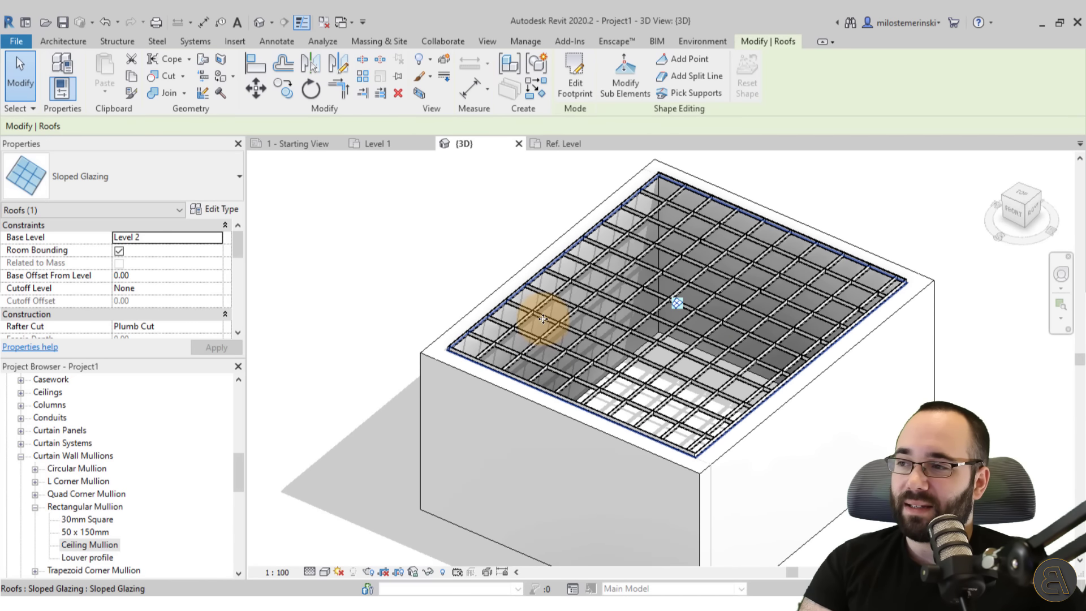
scroll(240, 243, "down", 1)
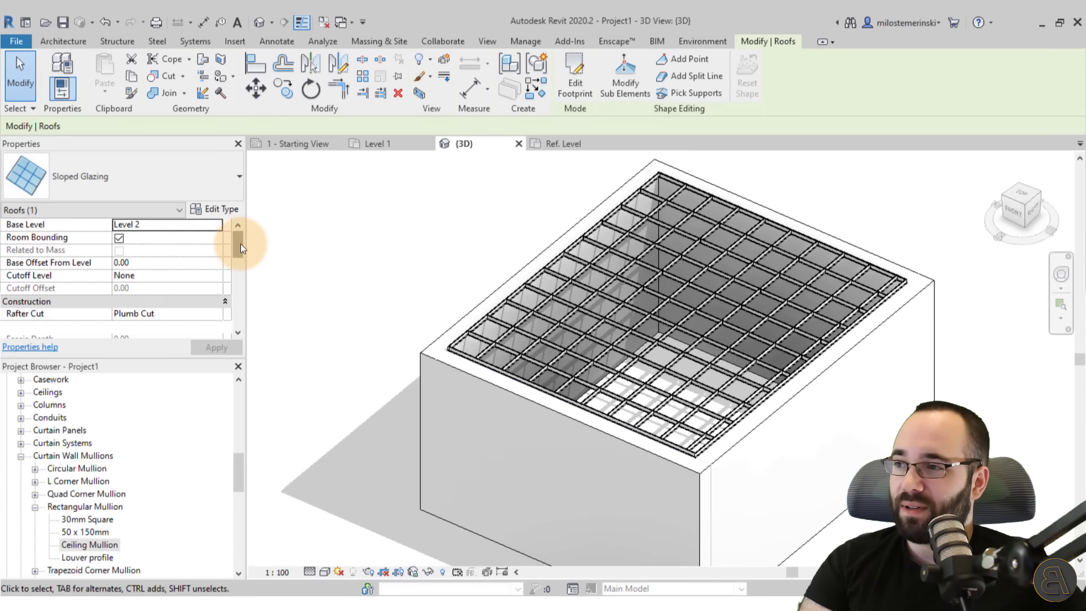
mouse_move(240, 243)
left_mouse_down()
mouse_move(239, 260)
mouse_move(240, 246)
left_mouse_up()
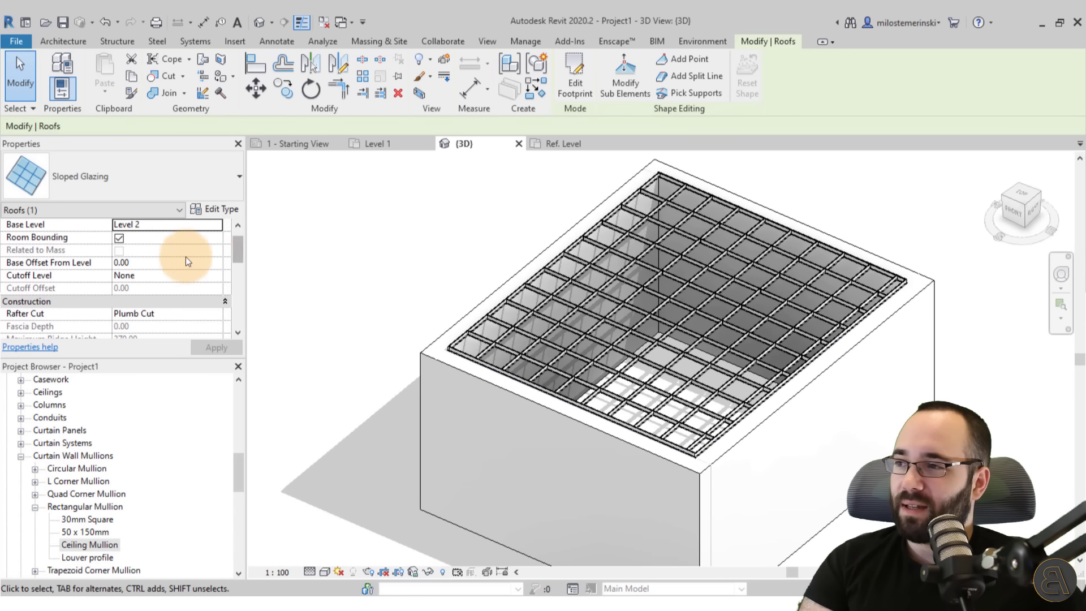
left_click(160, 263)
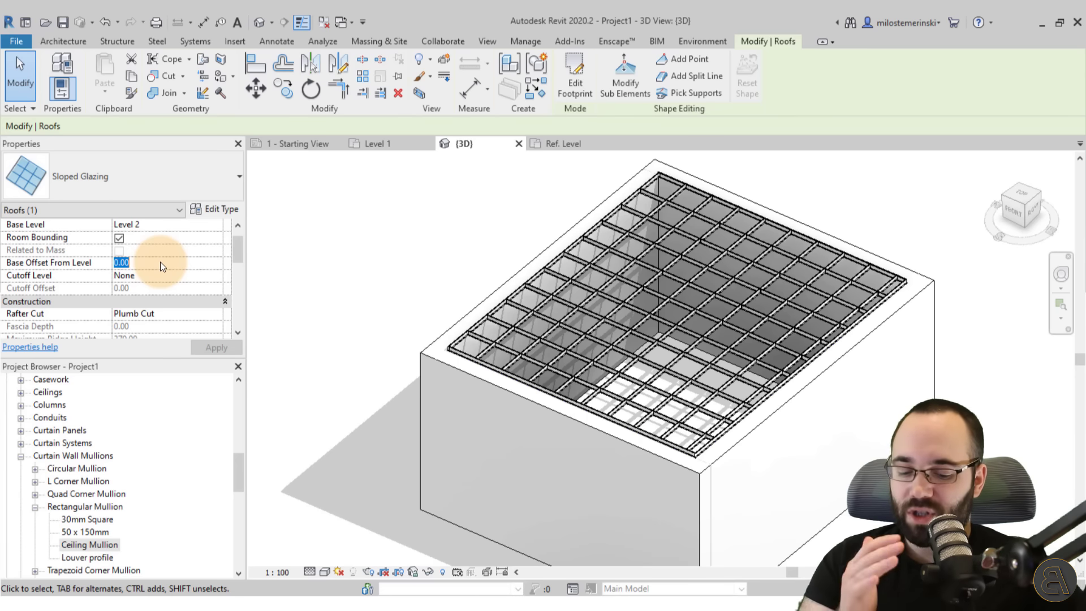
key("BackSpace")
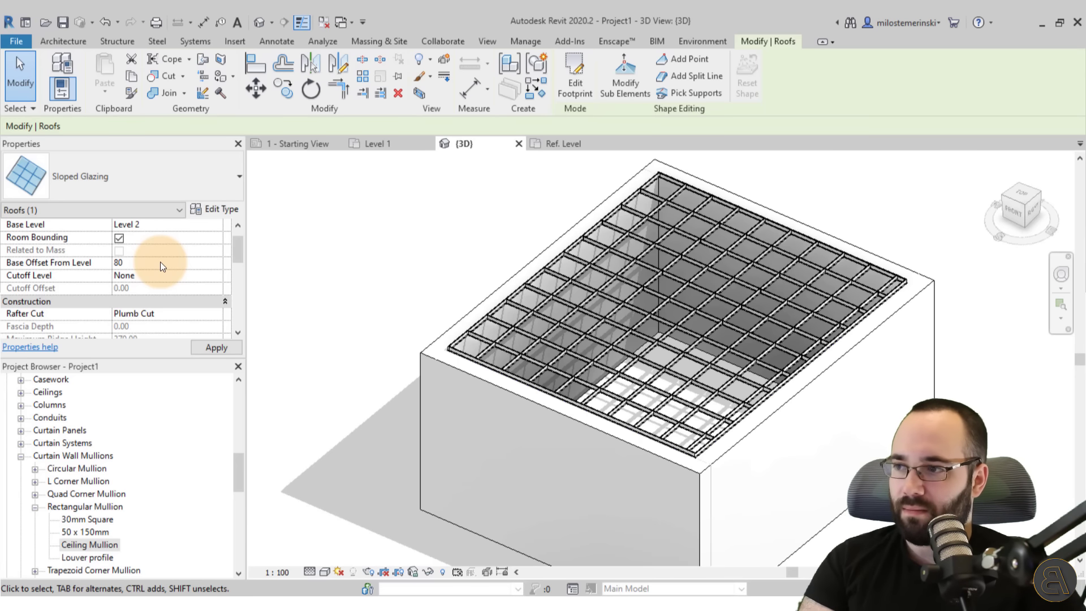
type("-80")
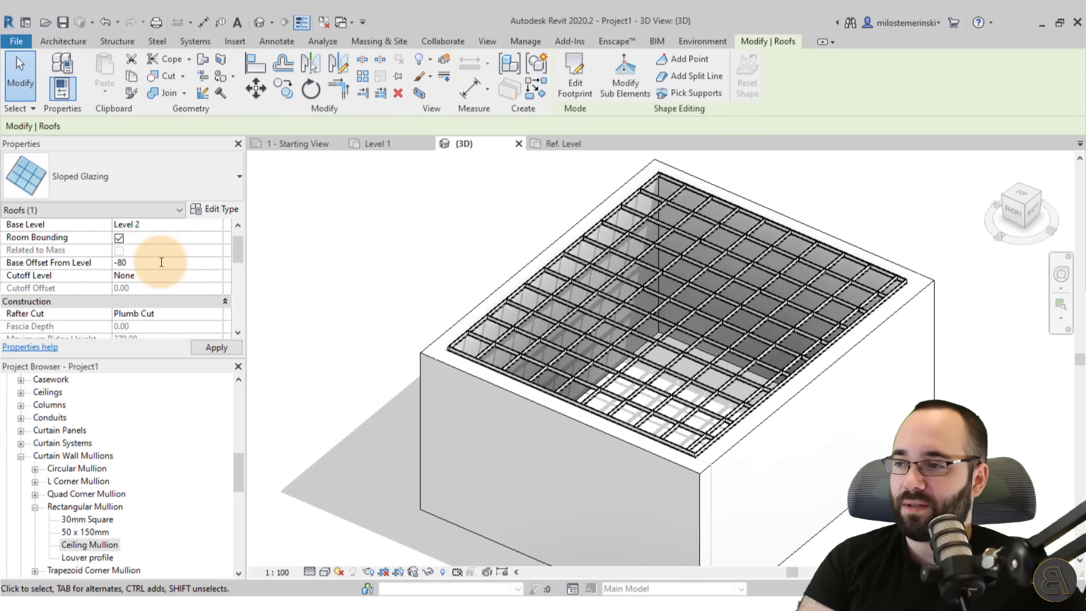
left_click(199, 348)
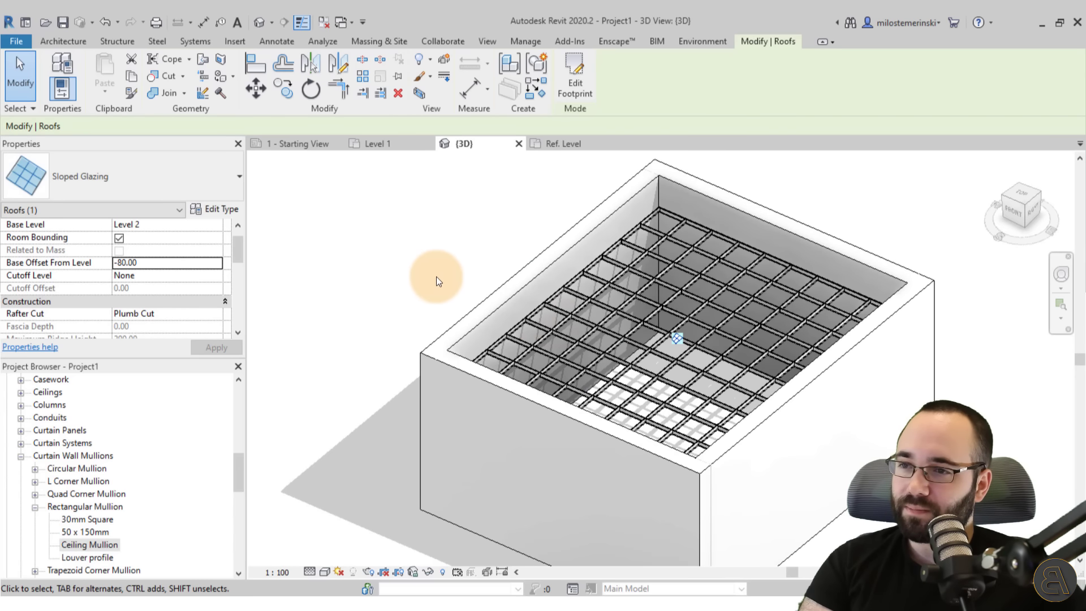
key("Escape")
scroll(556, 323, "up", 6)
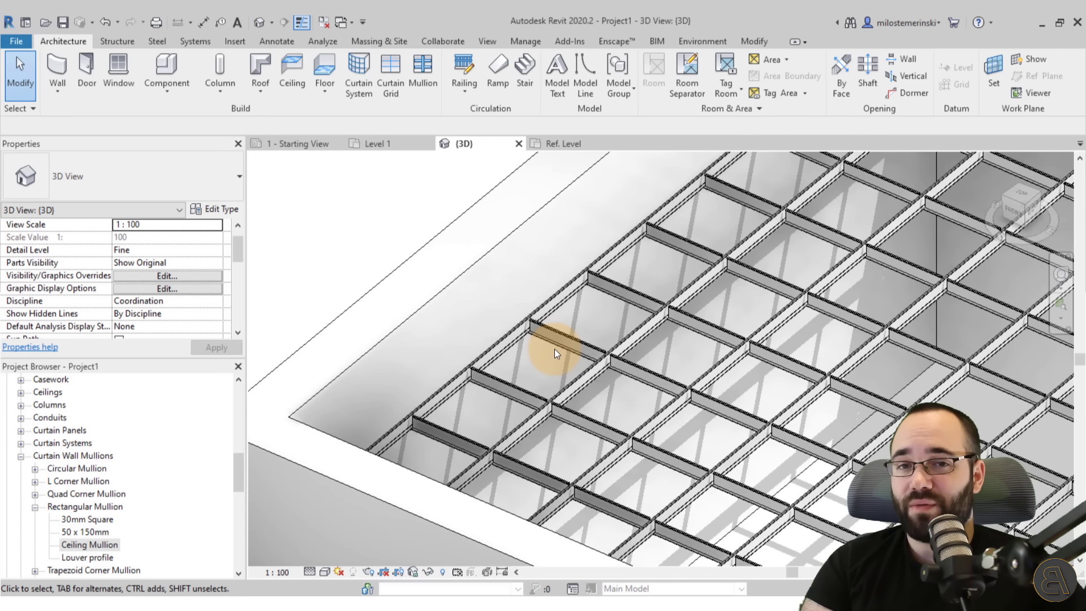
Step: Open the Level 1 reflected ceiling plan with the whole mullion grid in view
left_click(391, 143)
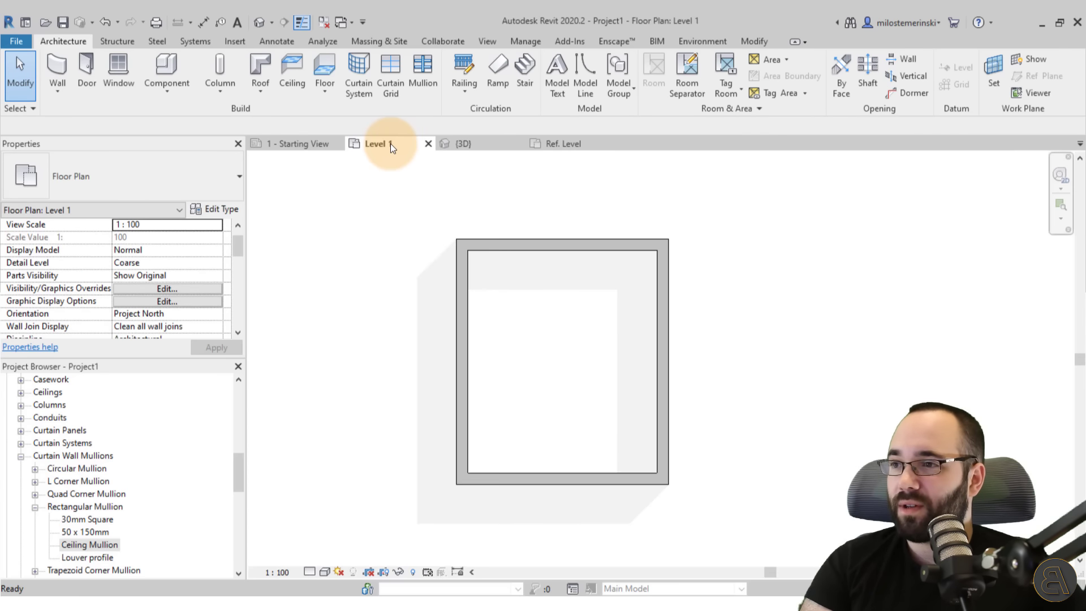
middle_click_drag(523, 300, 500, 302)
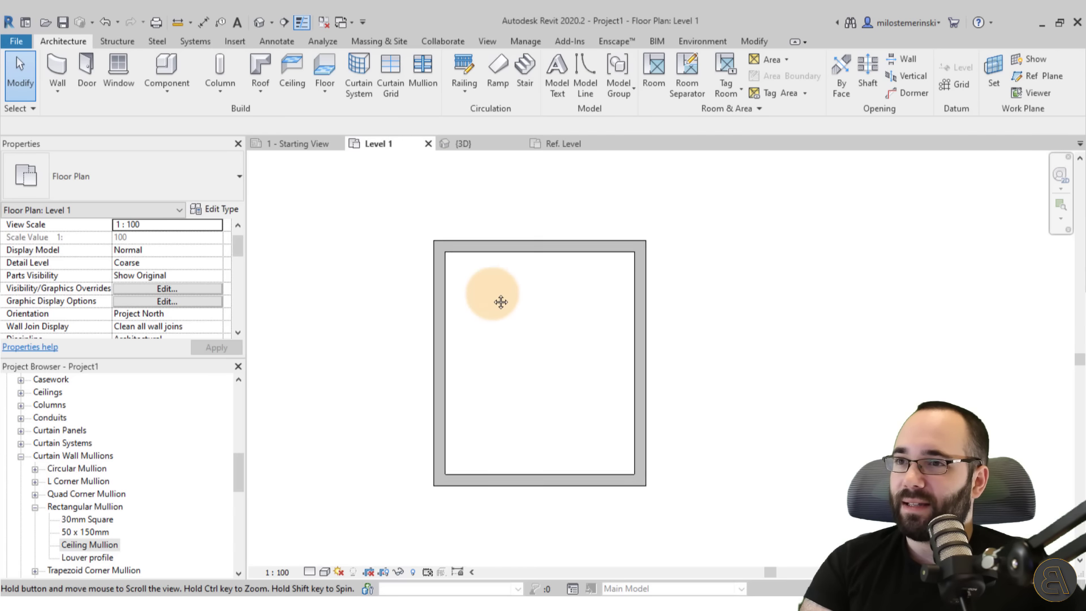
middle_click_drag(553, 361, 541, 364)
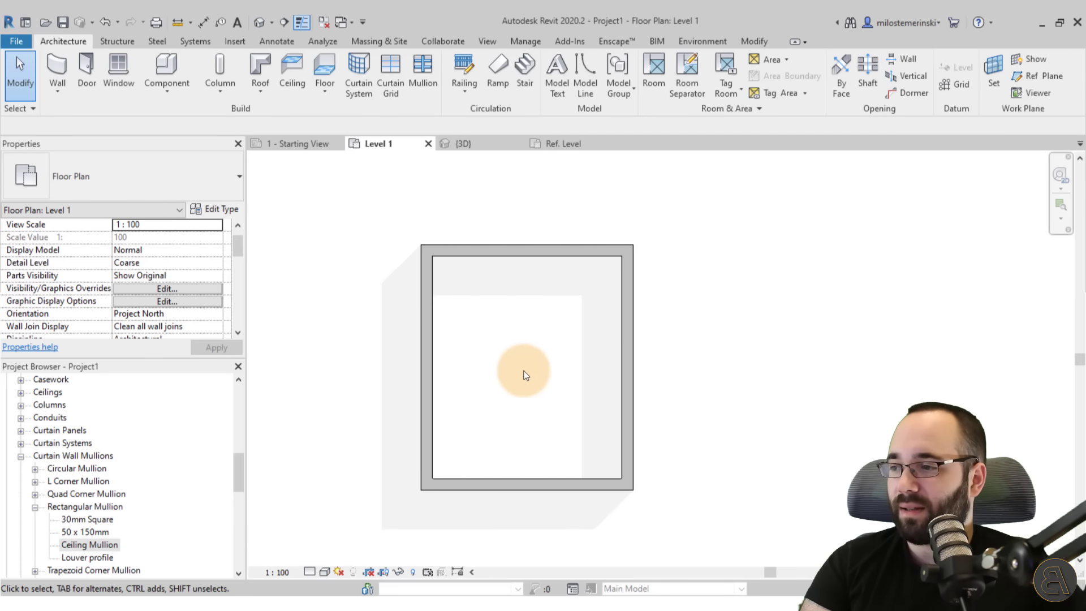
left_click_drag(239, 478, 243, 402)
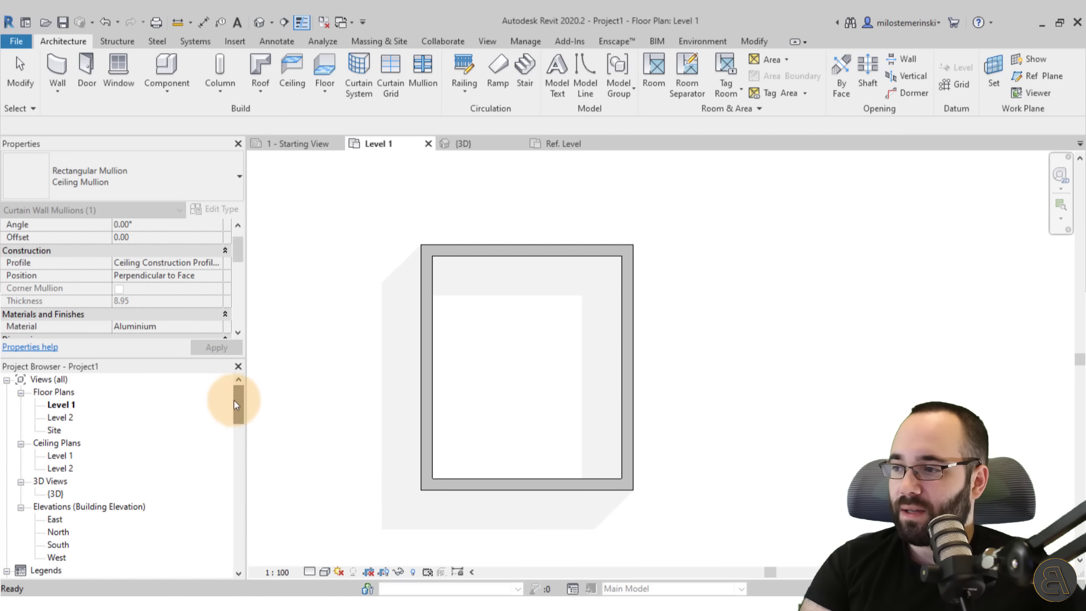
left_click(68, 456)
double_click(68, 454)
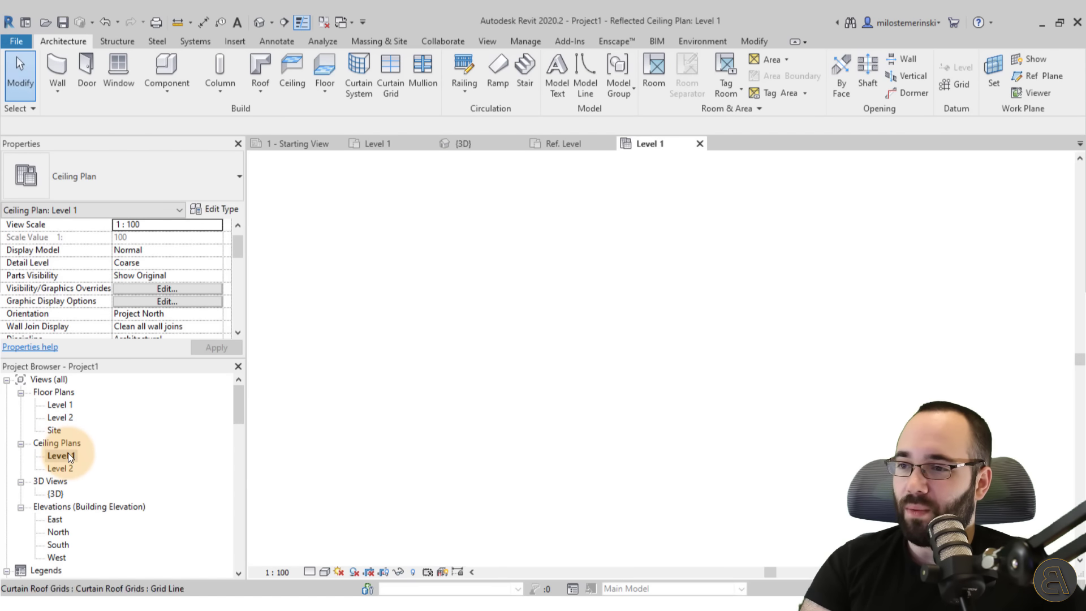
scroll(481, 363, "up", 3)
middle_click_drag(481, 363, 460, 363)
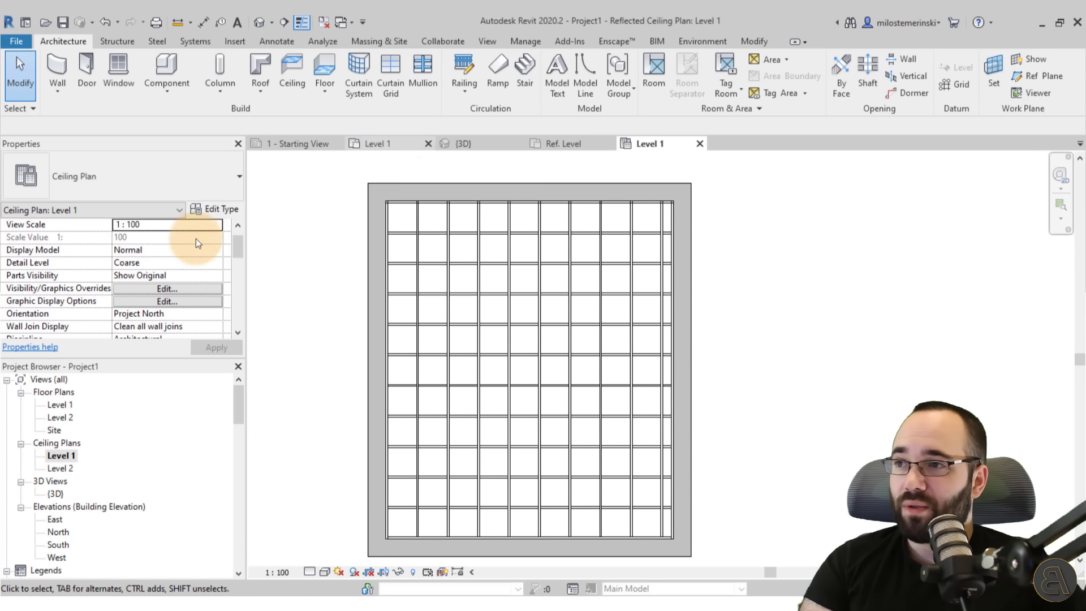
Step: Start an automatic ceiling with the Compound Ceiling Plain type and open that type's layer structure for editing
left_click(293, 73)
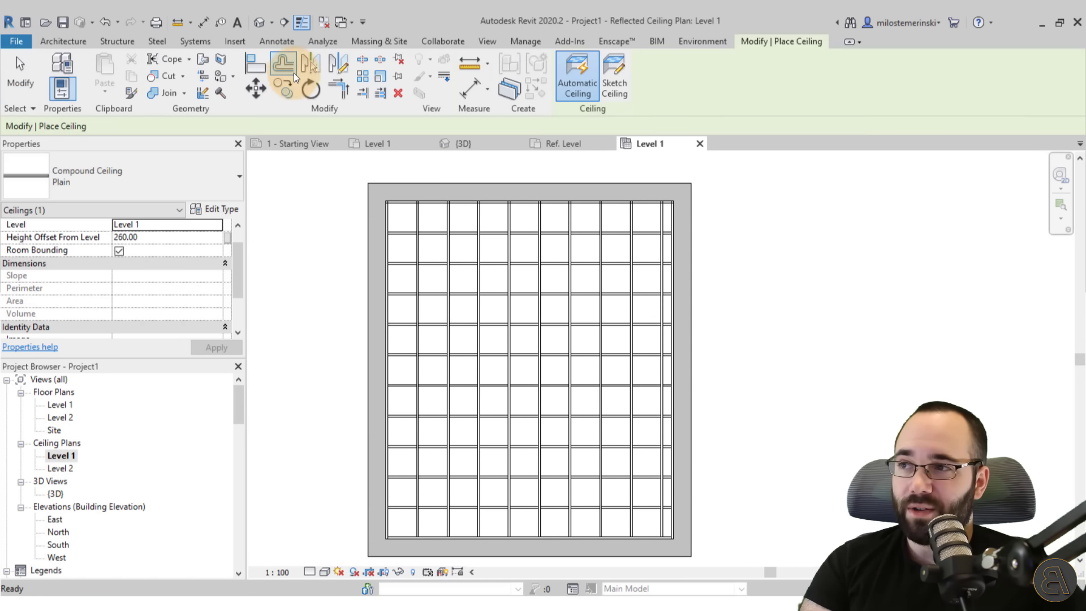
left_click(207, 189)
left_click(48, 348)
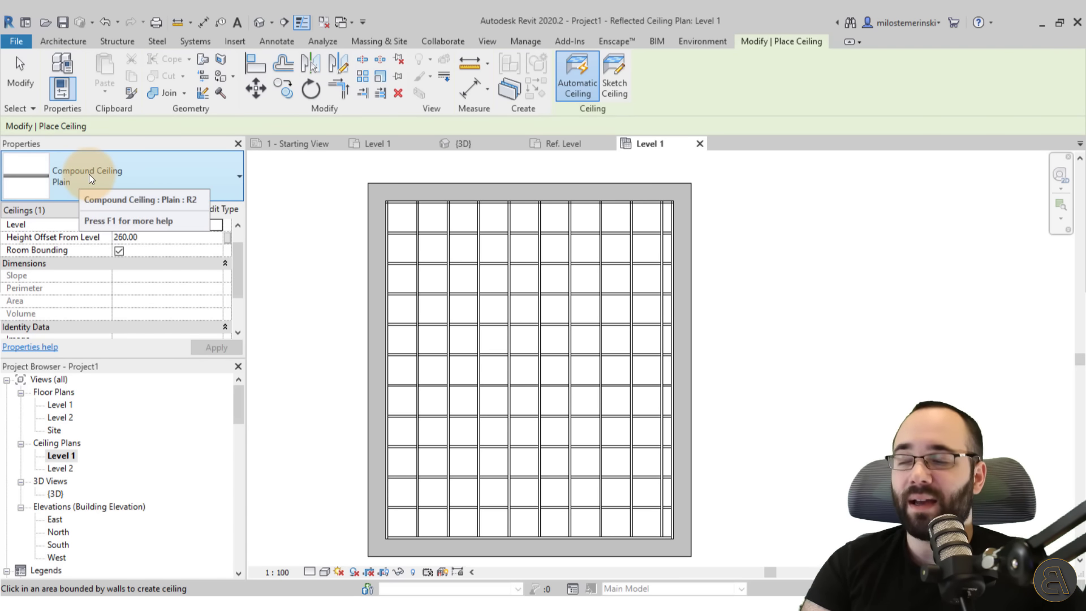
left_click(220, 211)
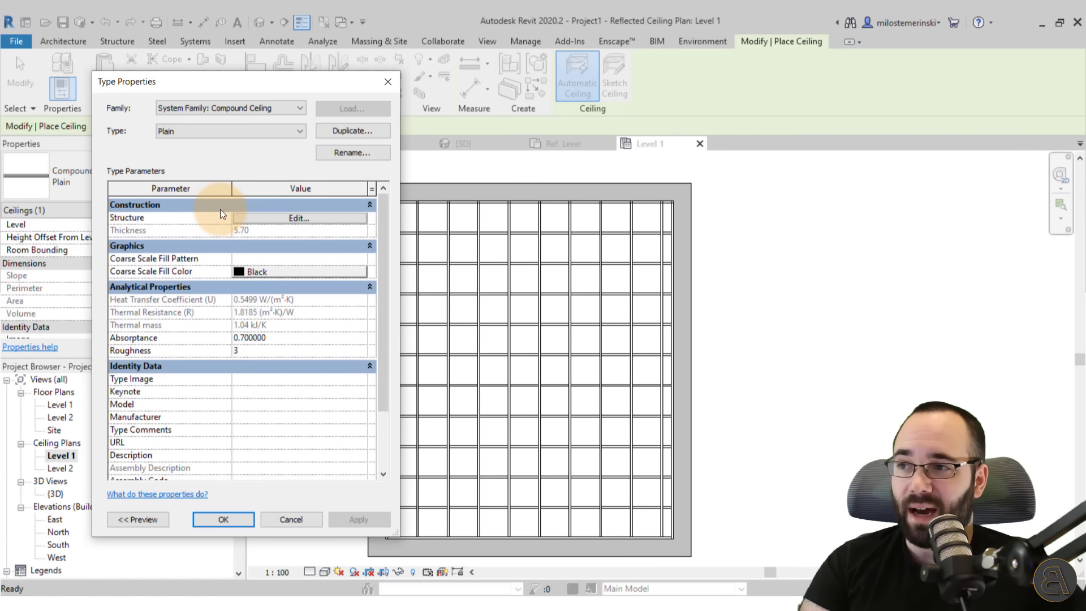
left_click(250, 219)
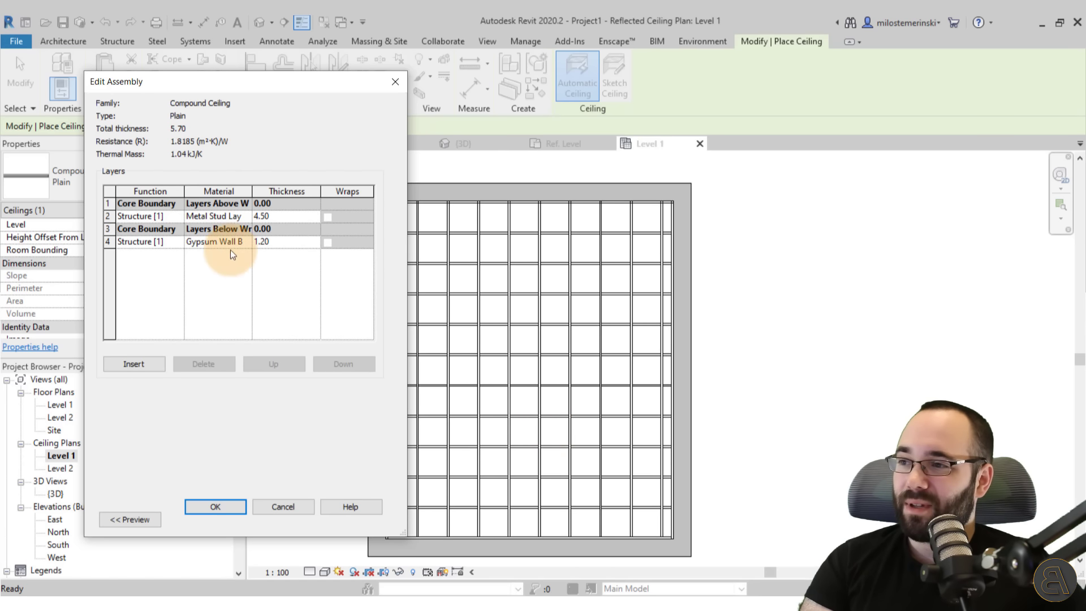
Step: Change the Plain ceiling's core structure layer to Gypsum Wall Board with a thickness of 1.2
left_click(247, 216)
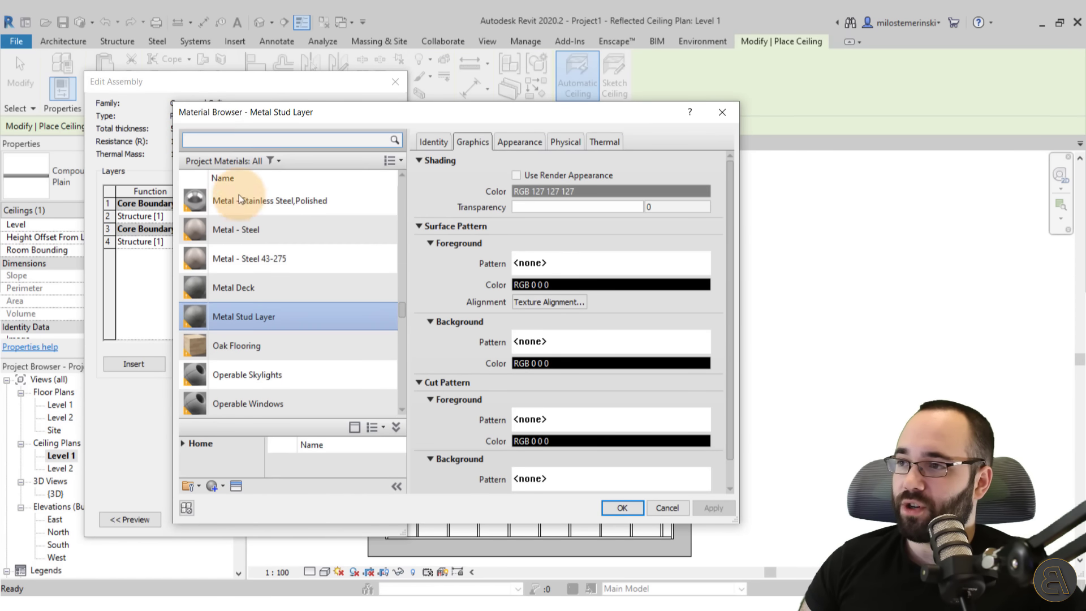
type("gy")
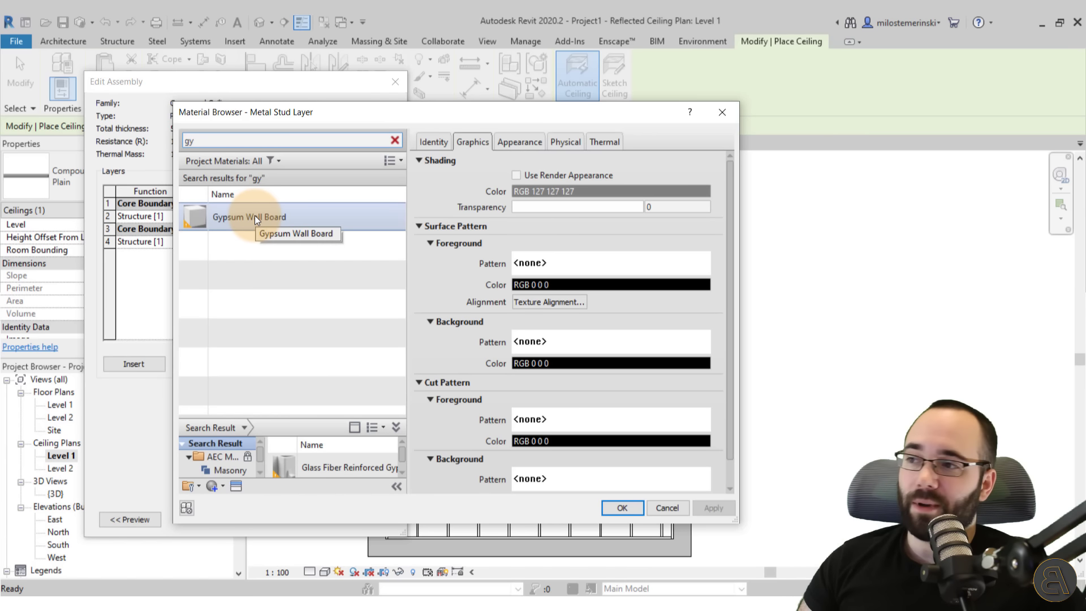
double_click(255, 215)
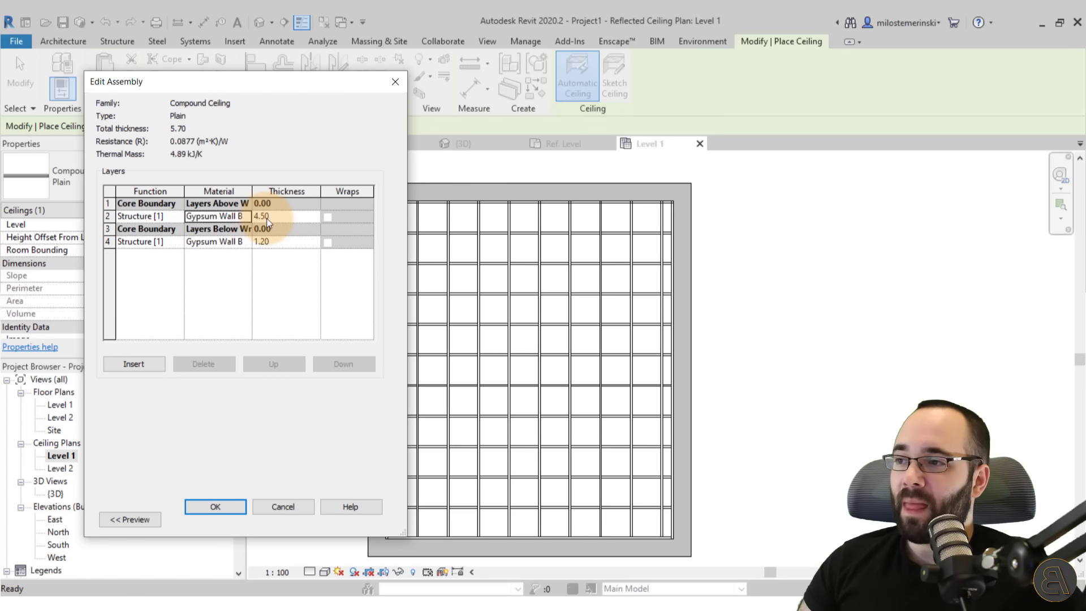
left_click(270, 220)
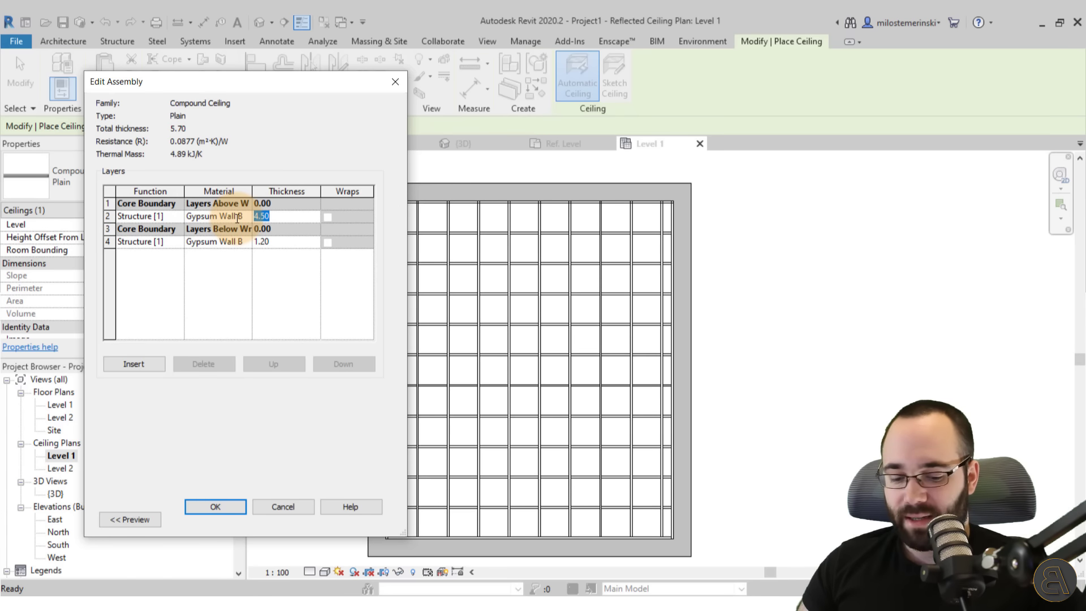
type("1.2")
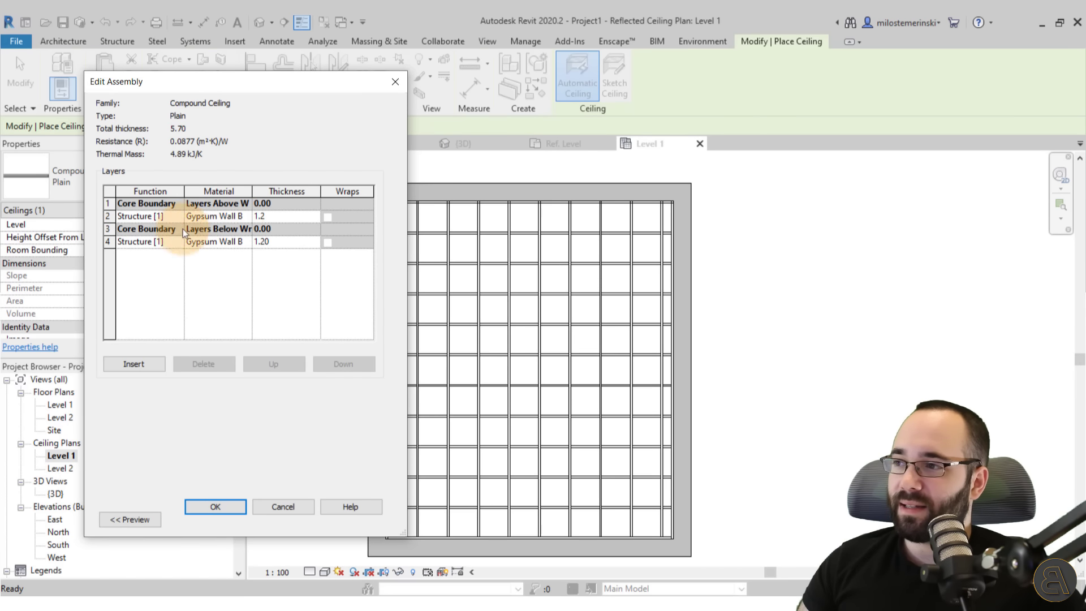
Step: Delete the gypsum layer below the core boundary and accept the Plain ceiling's structure and type properties
left_click(112, 241)
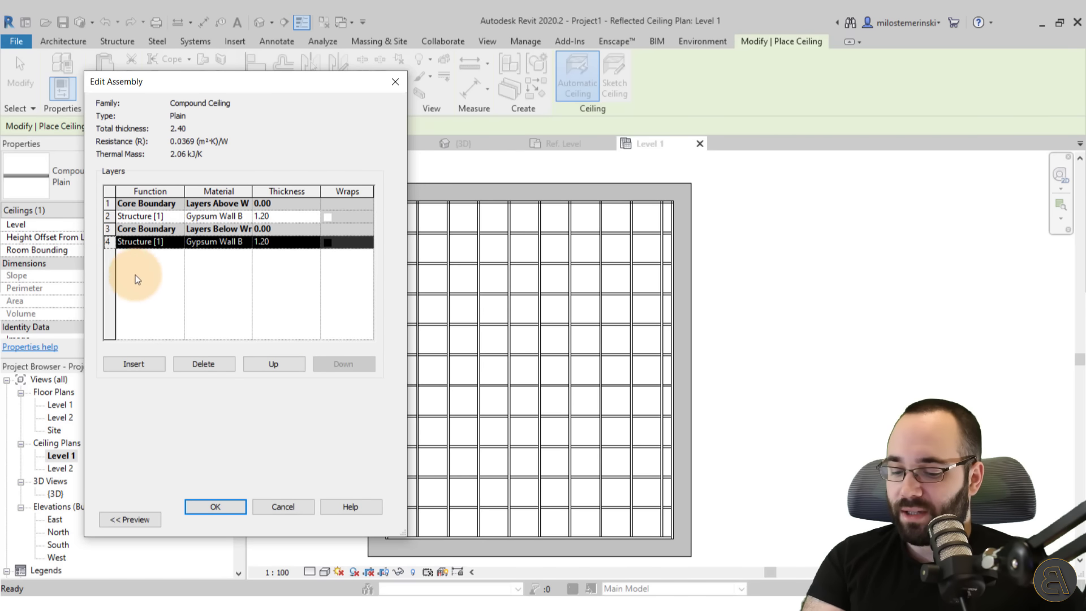
left_click(194, 365)
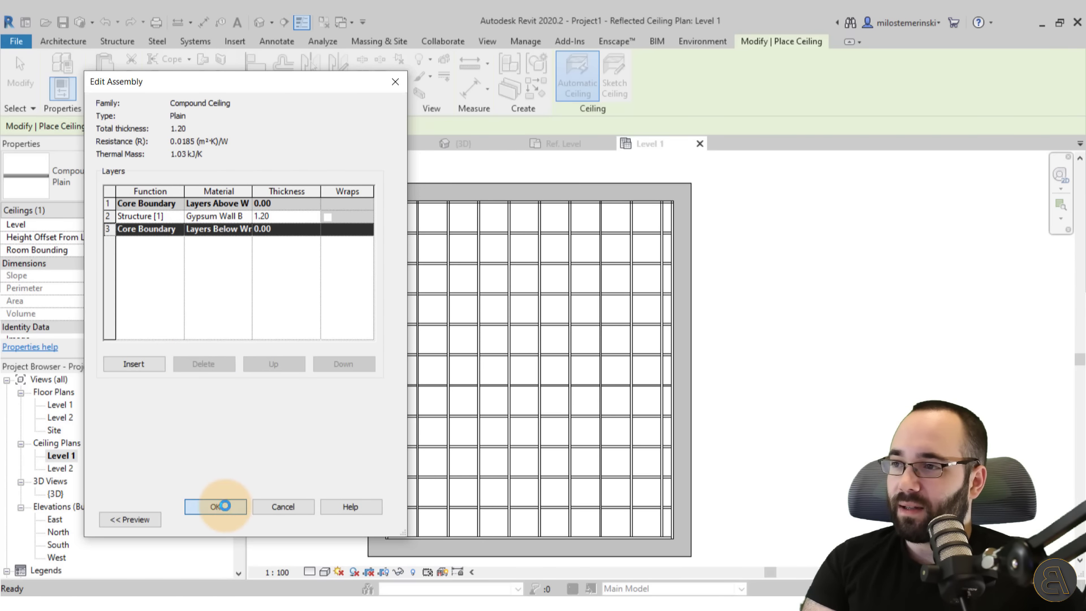
left_click(217, 506)
left_click(213, 523)
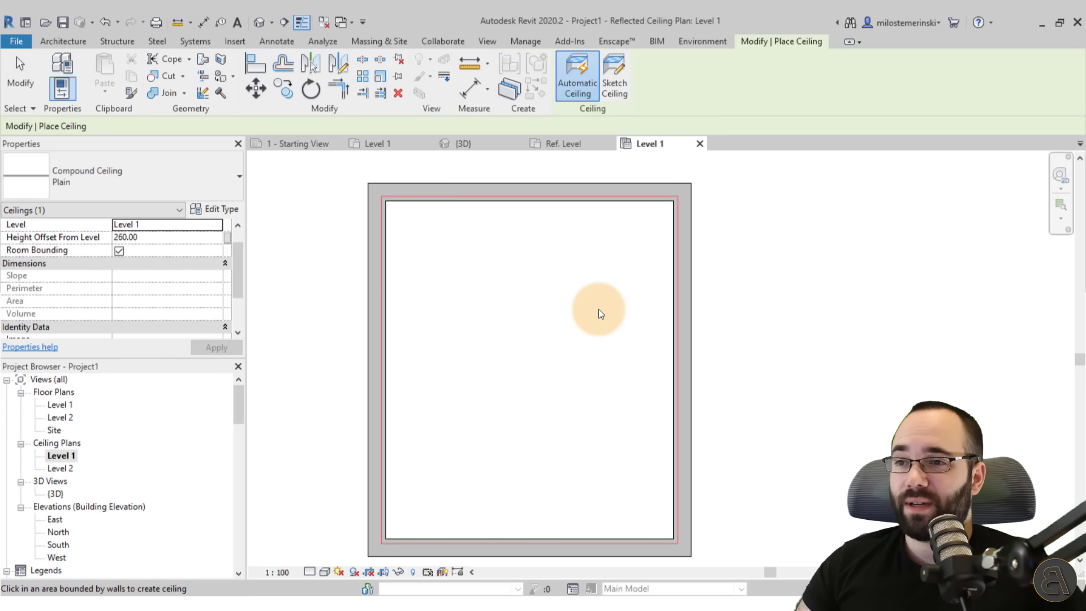
Step: Cut a horizontal building section across the room in the Level 1 reflected ceiling plan and open that section view
key("Escape")
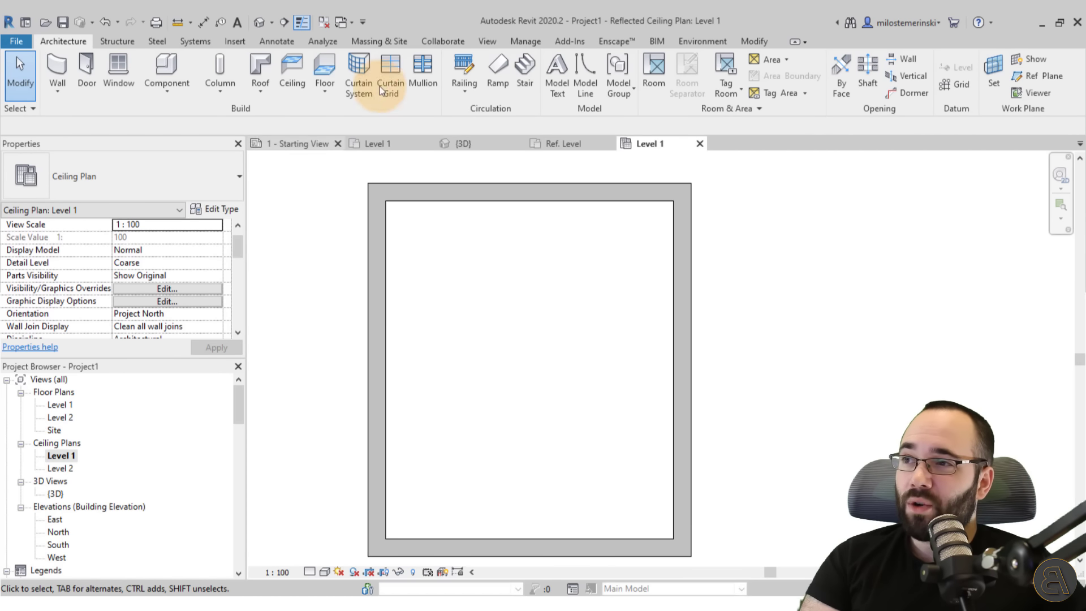
left_click(285, 22)
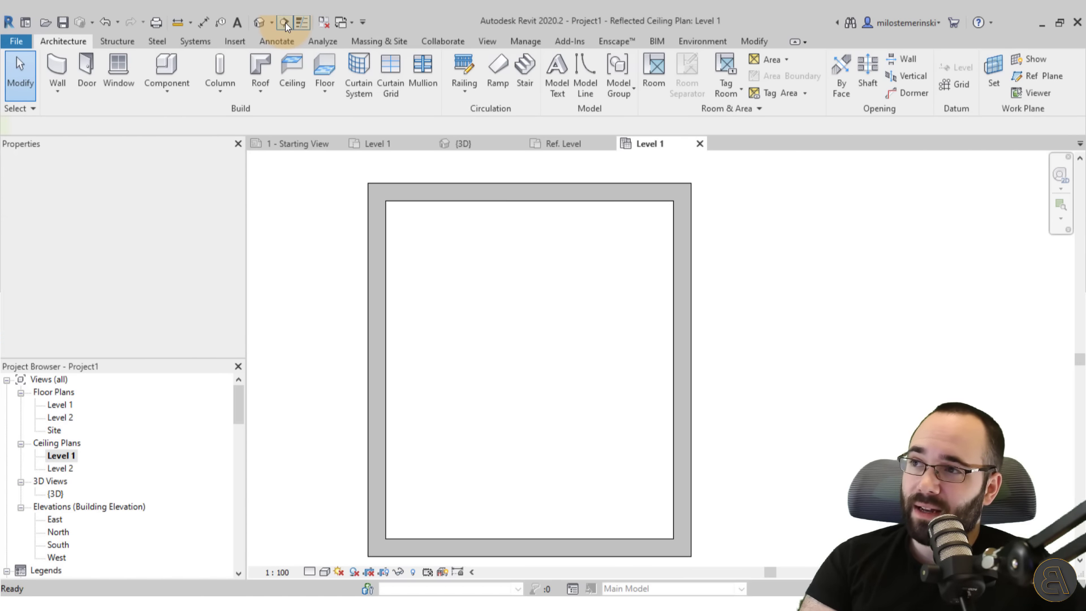
left_click(337, 394)
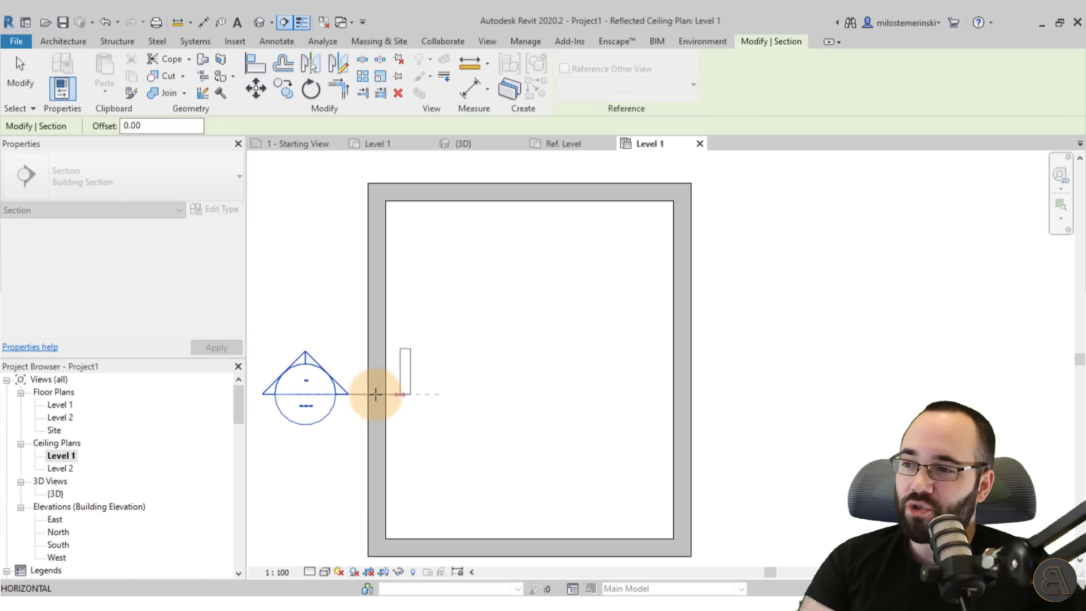
left_click(731, 394)
scroll(731, 422, "down", 1)
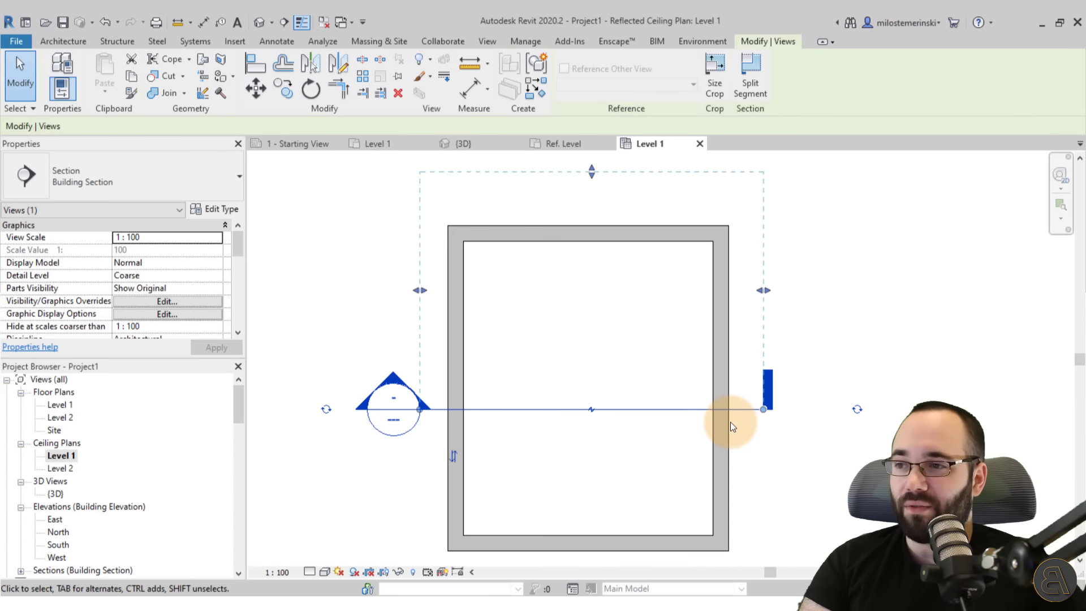
key("Escape")
double_click(393, 375)
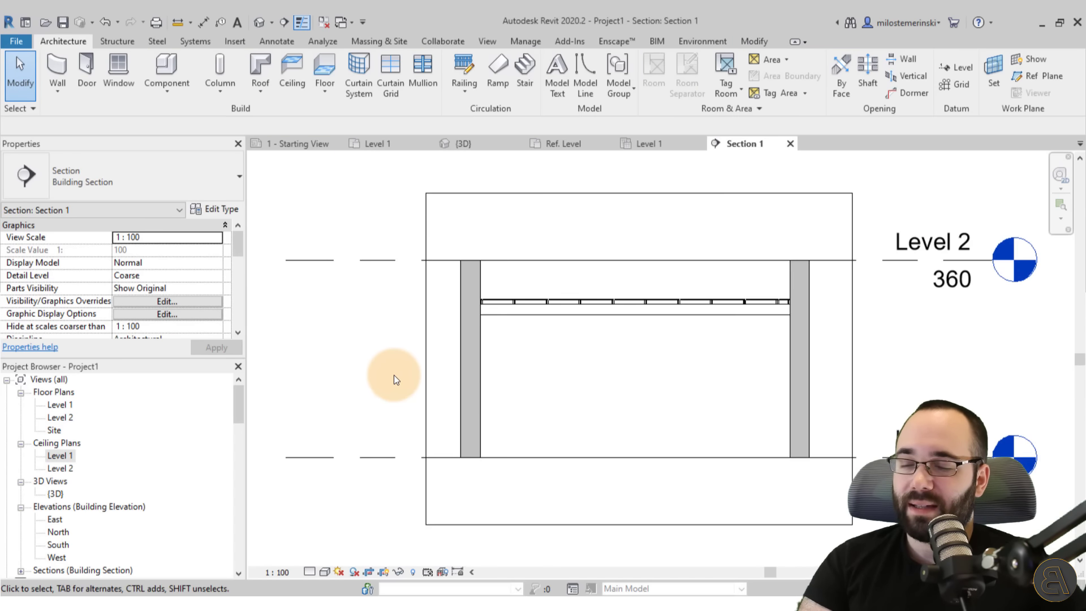
Step: Switch Thin Lines off and back on to compare line weights at the ceiling and mullion grid in the section
scroll(471, 304, "up", 6)
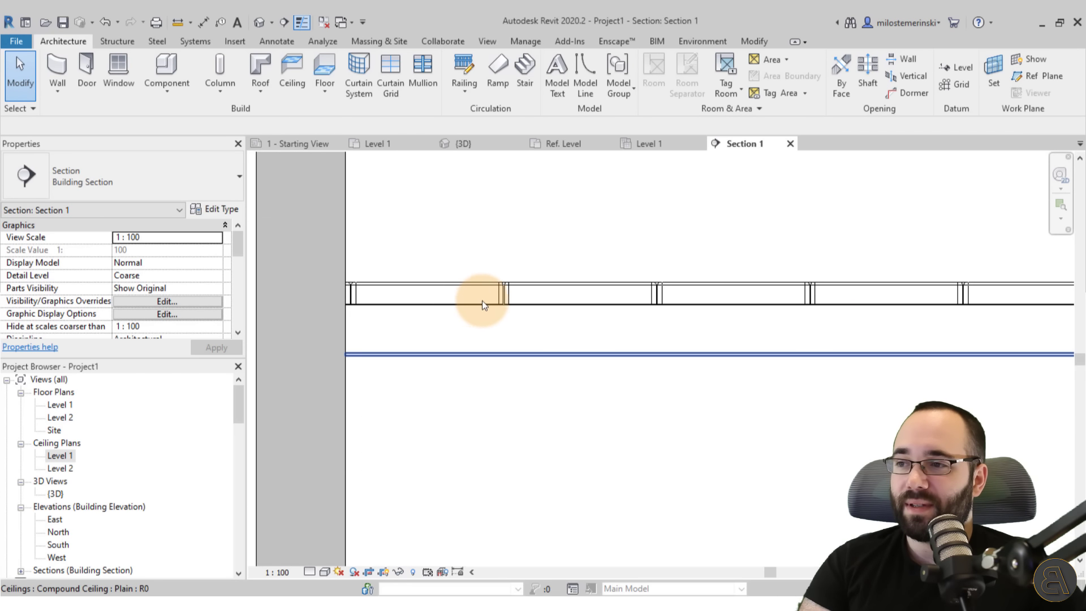
scroll(487, 300, "up", 4)
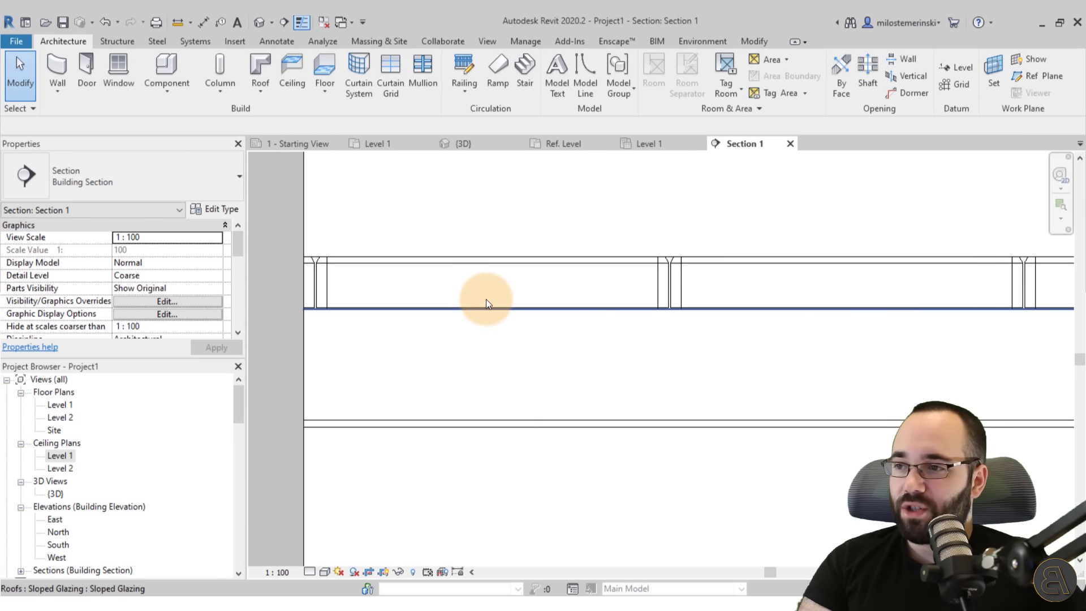
left_click(301, 25)
left_click(303, 25)
left_click(303, 25)
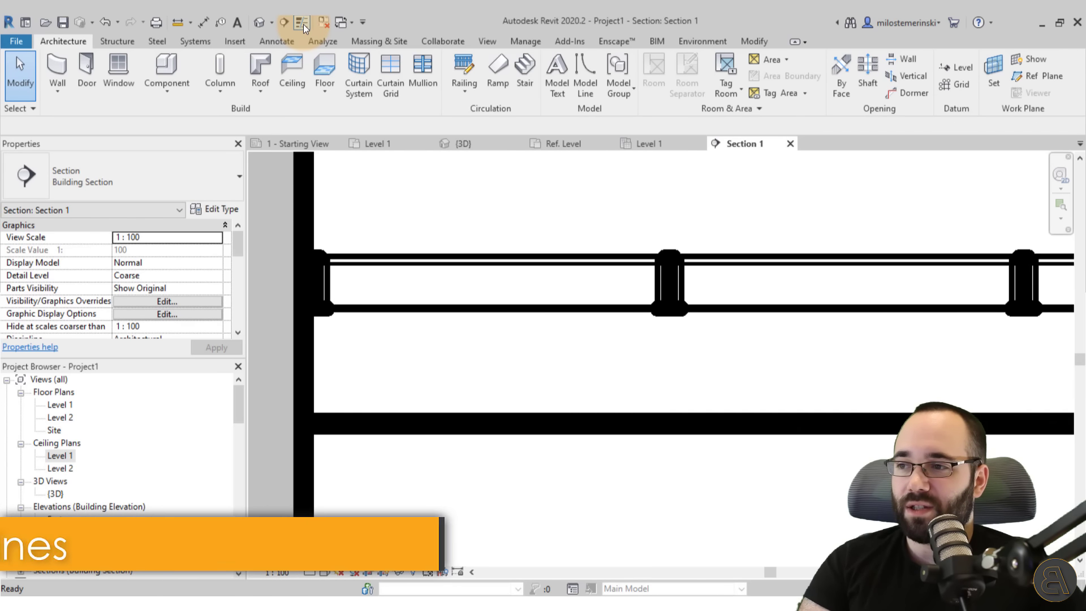
left_click(303, 25)
Step: Move the Plain ceiling straight up from its underside to just above the mullions' lower edge, at a height offset of 280.30
left_click(455, 423)
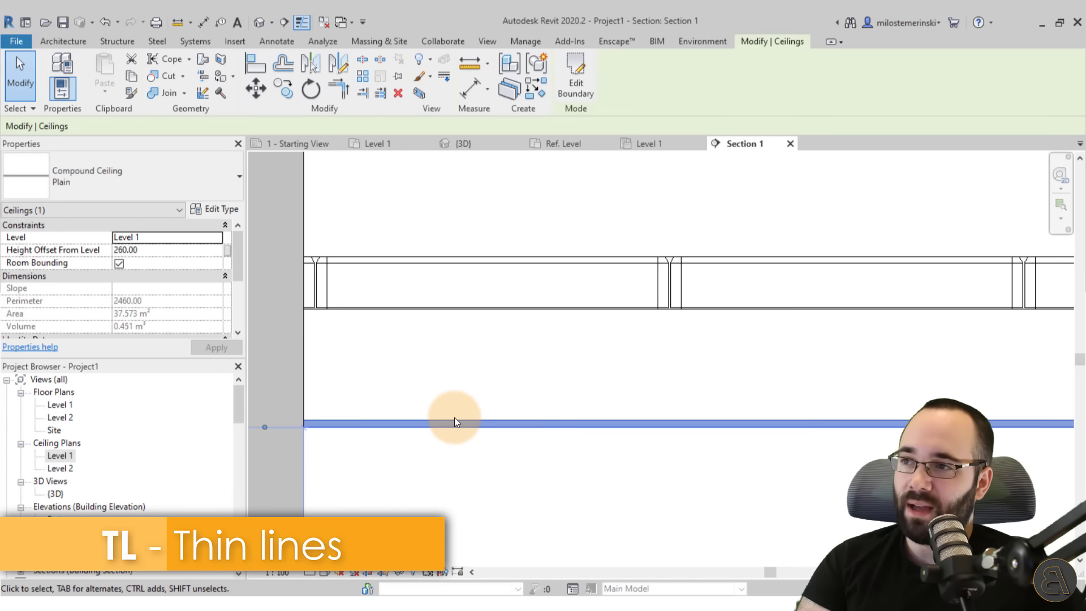
left_click(257, 88)
left_click(395, 431)
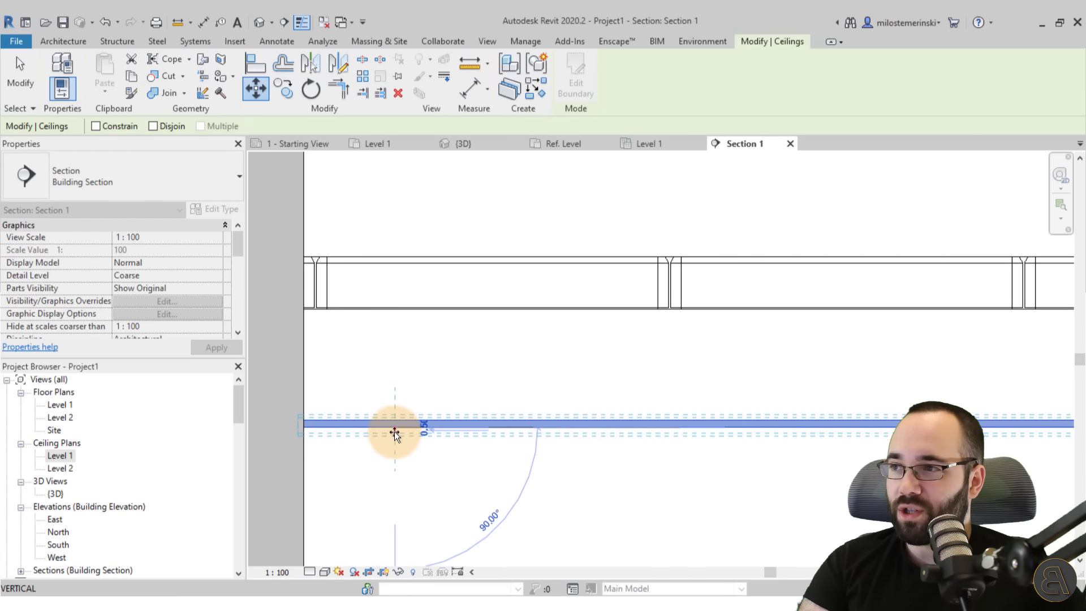
scroll(401, 324, "up", 5)
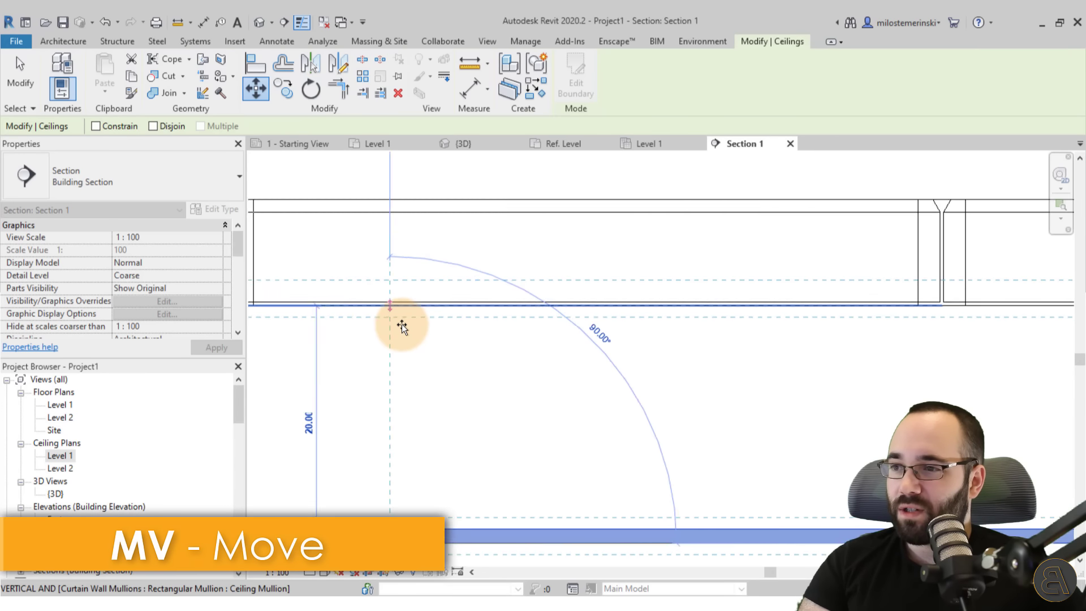
left_click(378, 290)
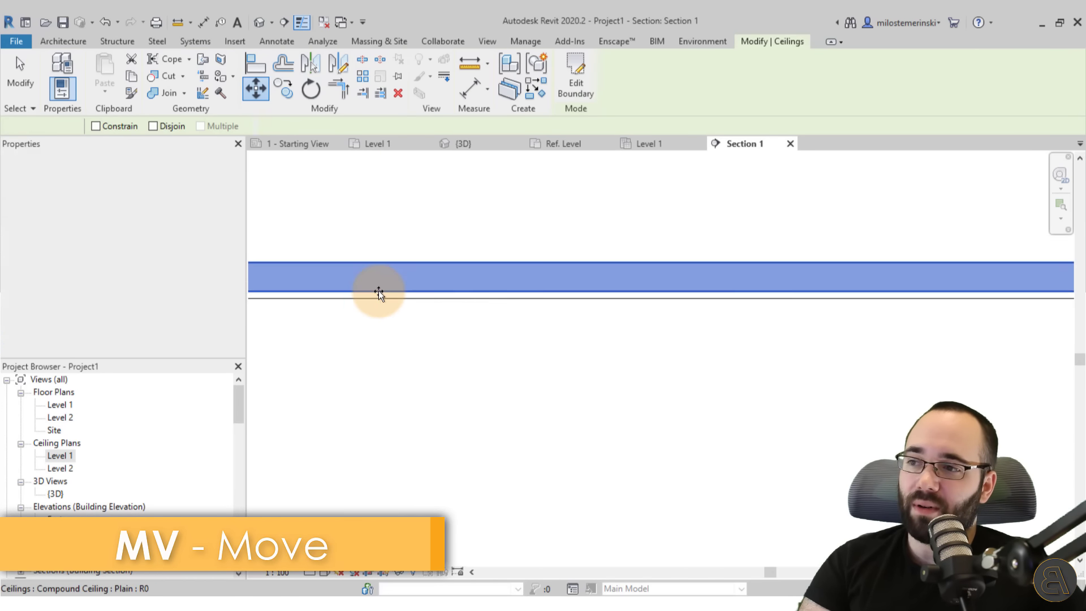
scroll(379, 291, "down", 6)
scroll(513, 382, "down", 5)
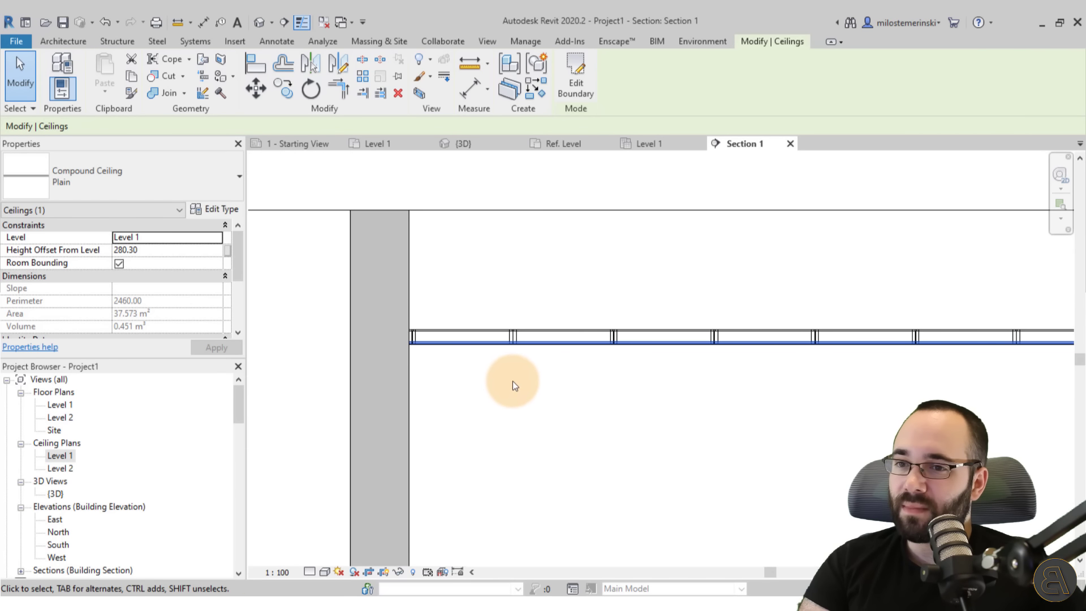
key("Escape")
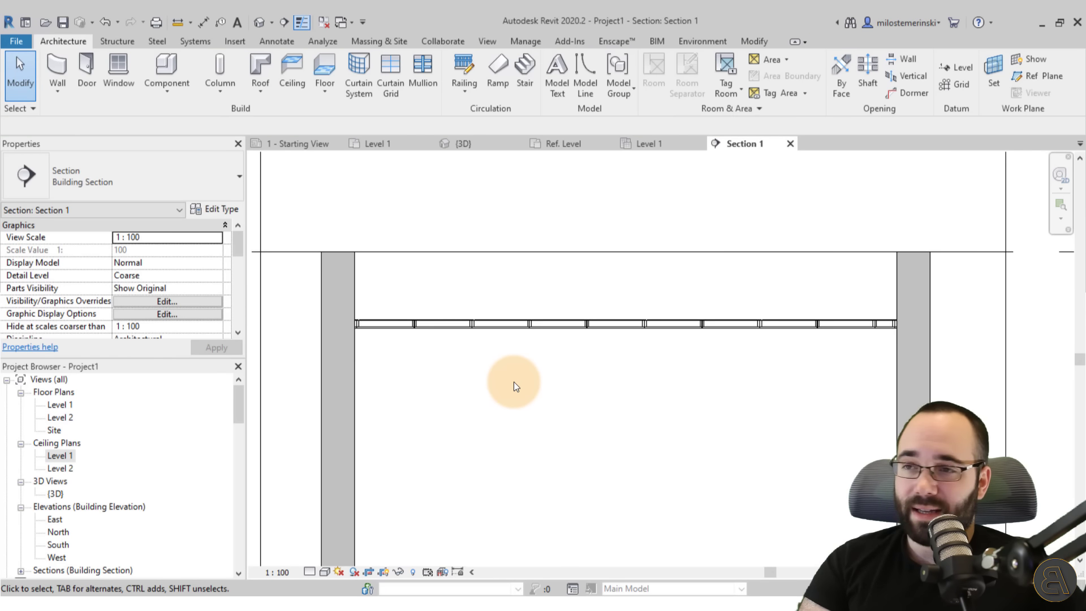
Step: Examine the mullion grid and the raised ceiling in the 3D view, from above and from inside the room below
left_click(482, 145)
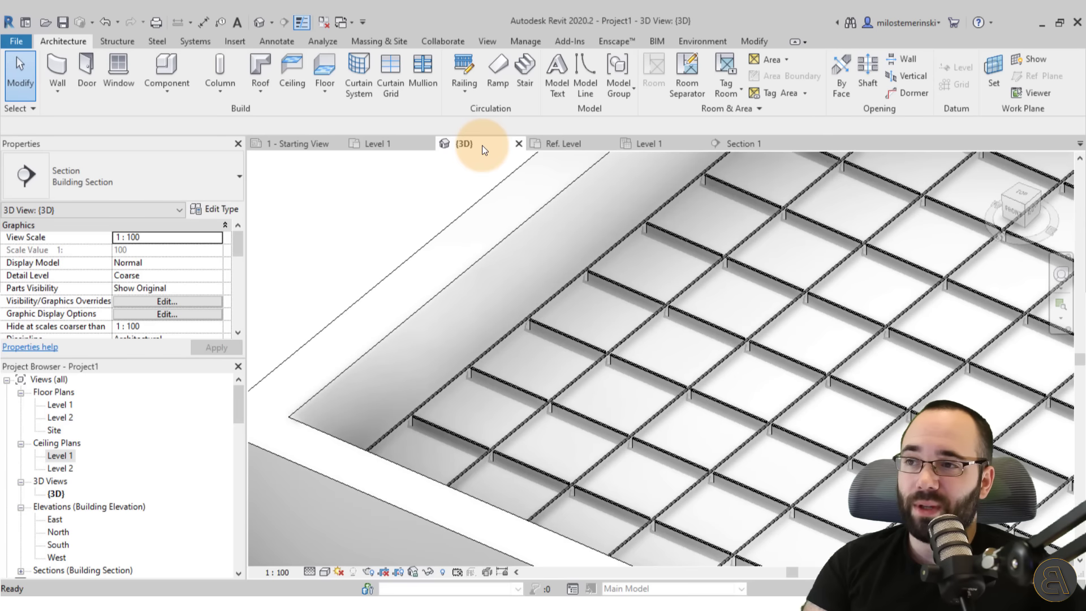
scroll(606, 425, "down", 2)
middle_click_drag(606, 425, 501, 378)
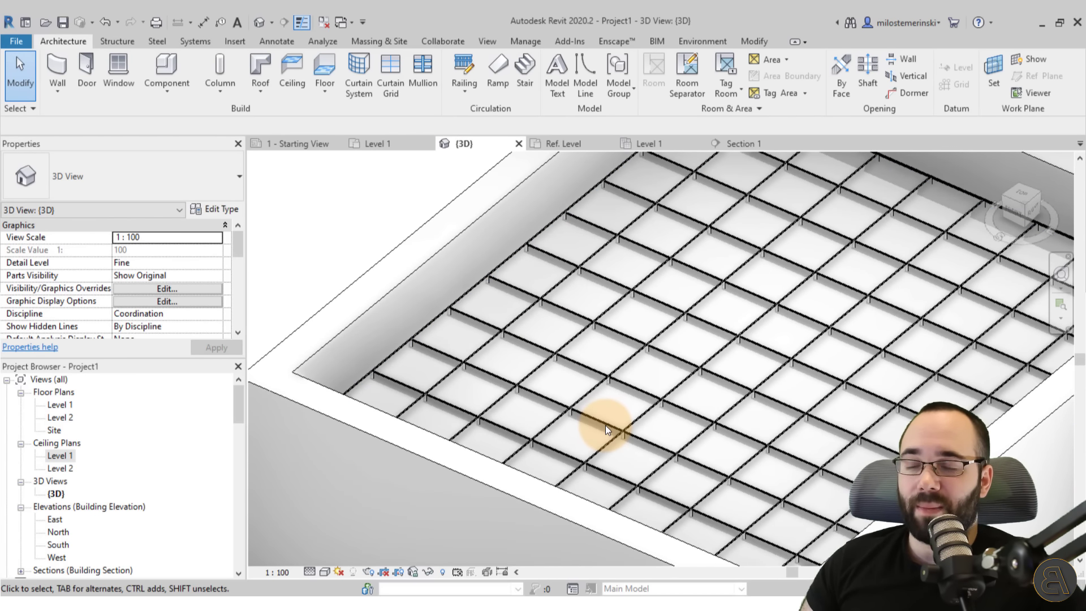
mouse_move(605, 426)
middle_mouse_down("shift")
mouse_move(614, 435)
mouse_move(606, 425)
mouse_move(613, 434)
mouse_move(627, 410)
middle_mouse_up("shift")
scroll(614, 434, "up", 6)
scroll(682, 370, "down", 5)
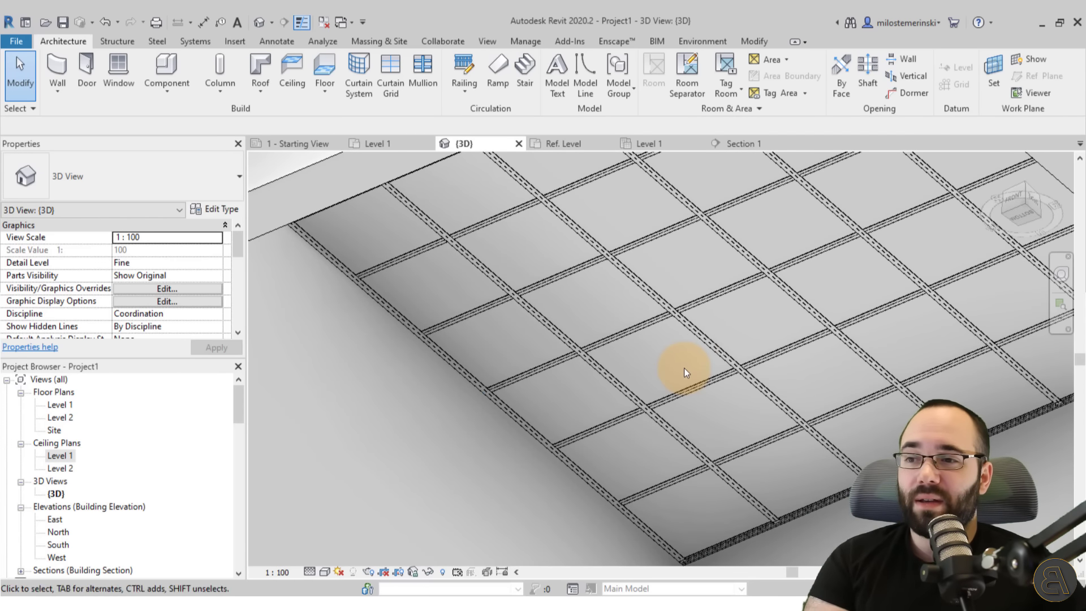
key("Tab")
key("Tab")
key("Tab")
key("Tab")
key("Tab")
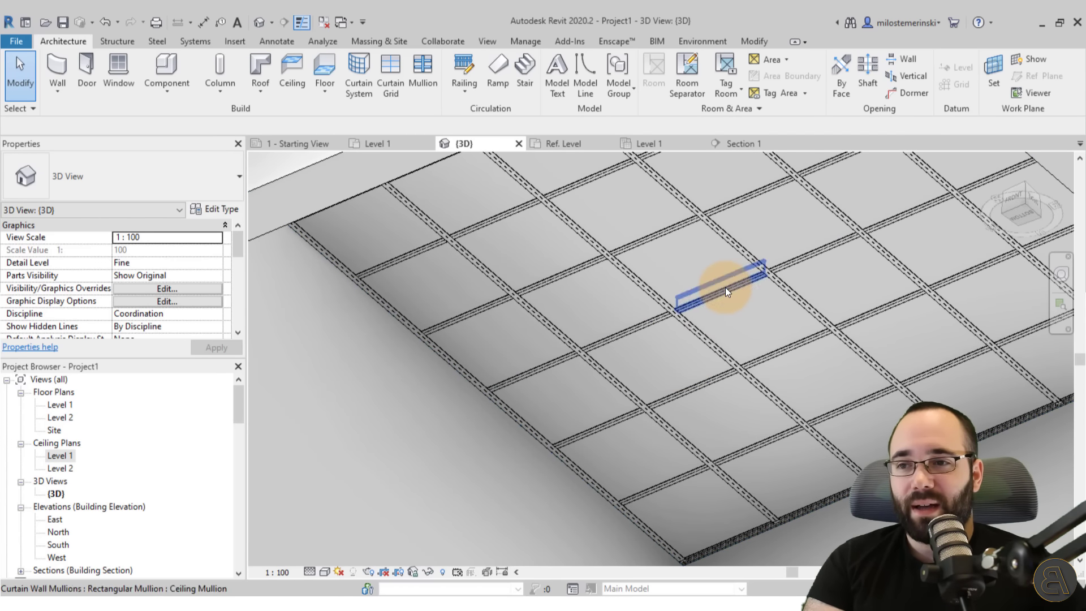
key("Tab")
key("Tab")
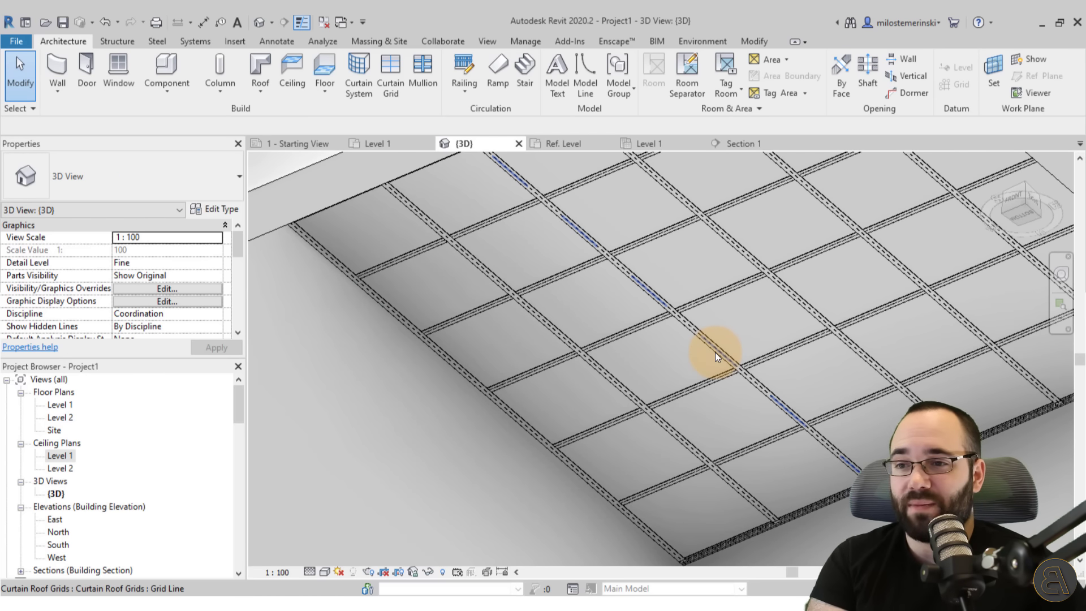
Step: Try moving the Plain ceiling down in Section 1 so its top face meets the underside of the mullions
left_click(741, 144)
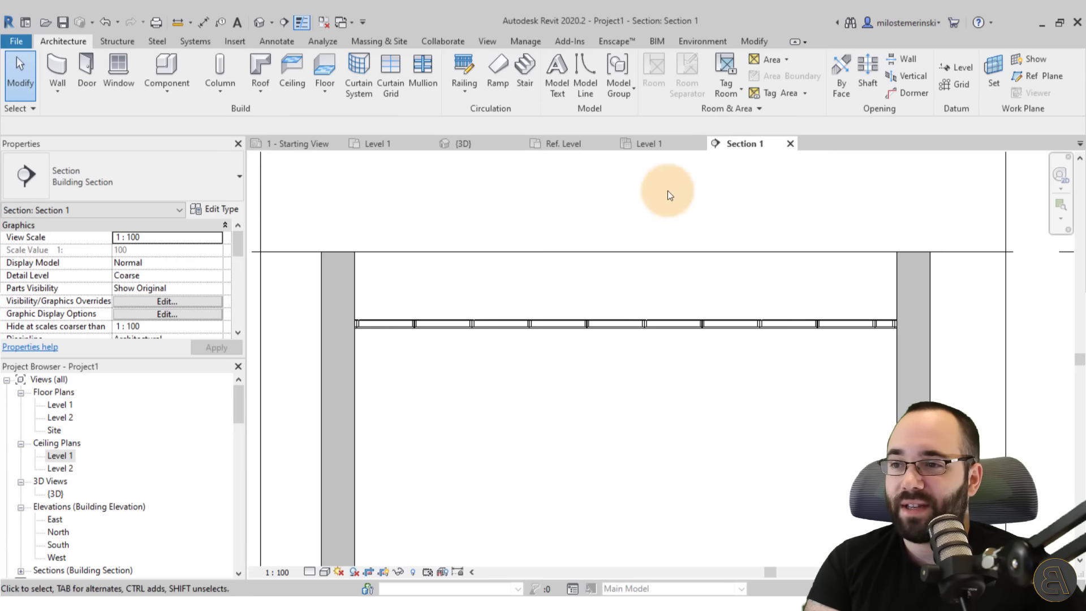
left_click(437, 322)
scroll(430, 314, "up", 4)
left_click(256, 88)
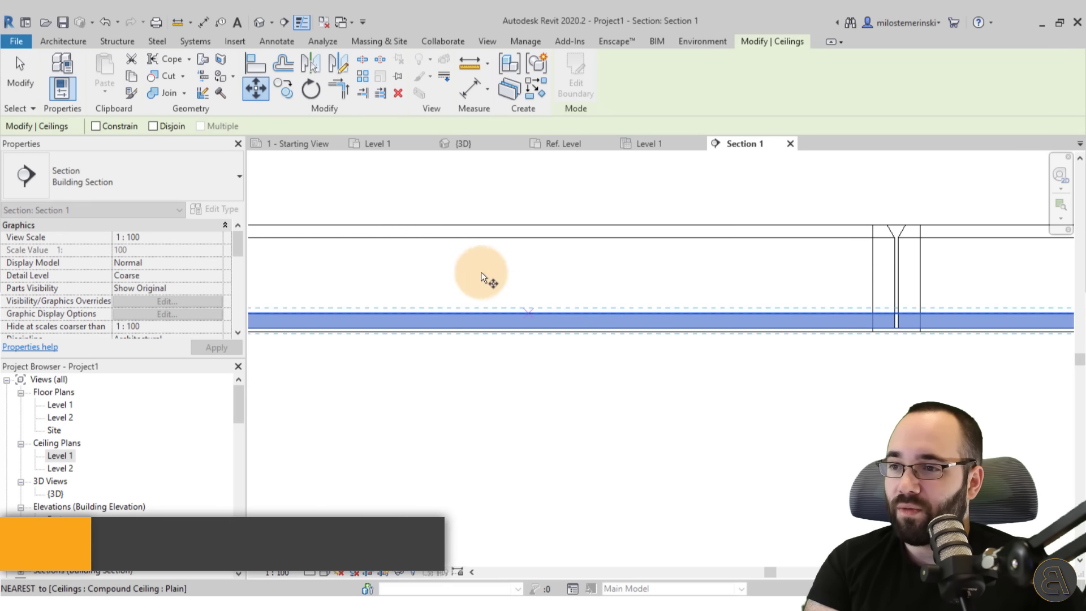
left_click(528, 311)
left_click(525, 333)
left_click(538, 424)
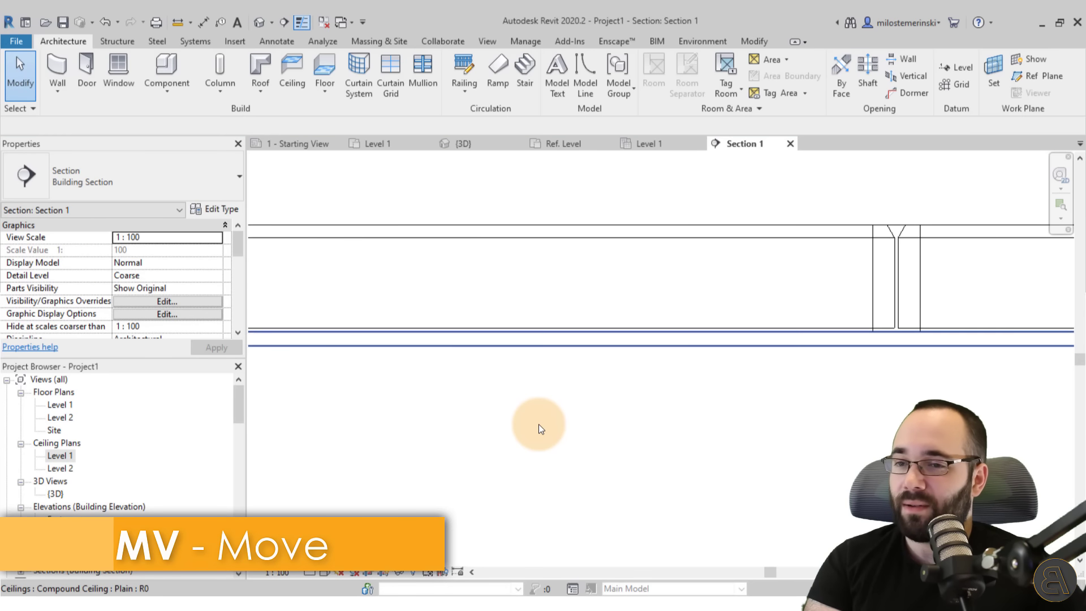
scroll(538, 424, "down", 6)
middle_click_drag(539, 425, 542, 402)
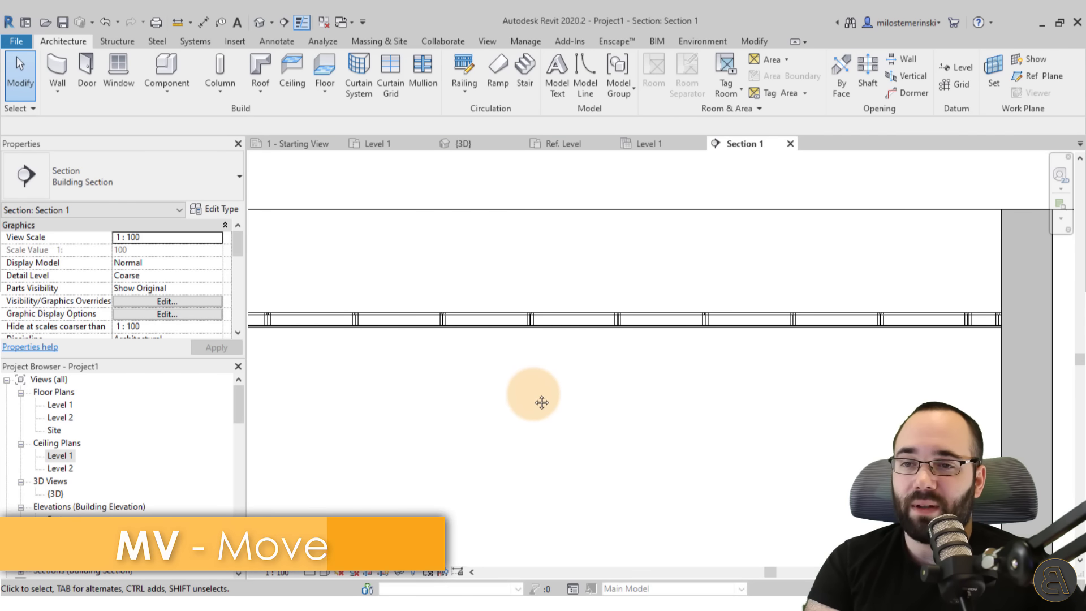
Step: Check the lowered ceiling in the 3D view and undo its last move
left_click(489, 148)
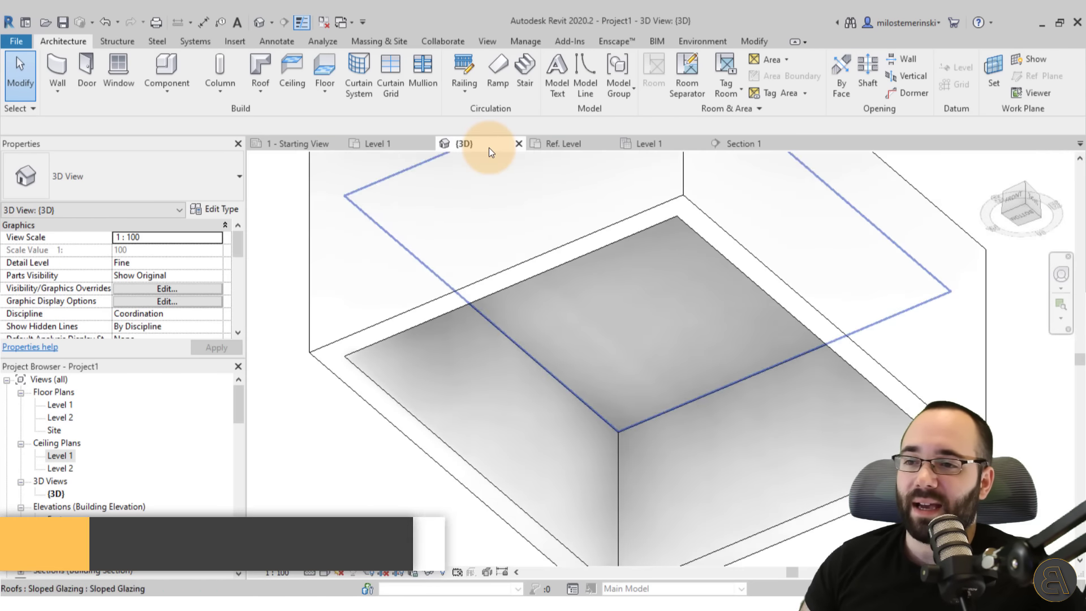
scroll(493, 152, "down", 3)
middle_click_drag(497, 155, 497, 156, "shift")
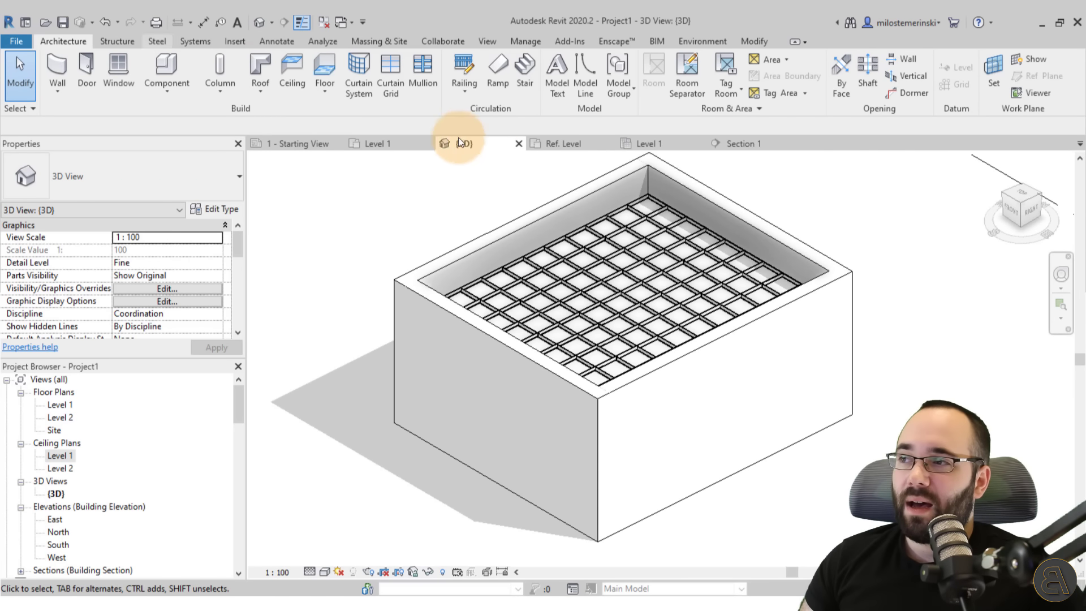
left_click(108, 21)
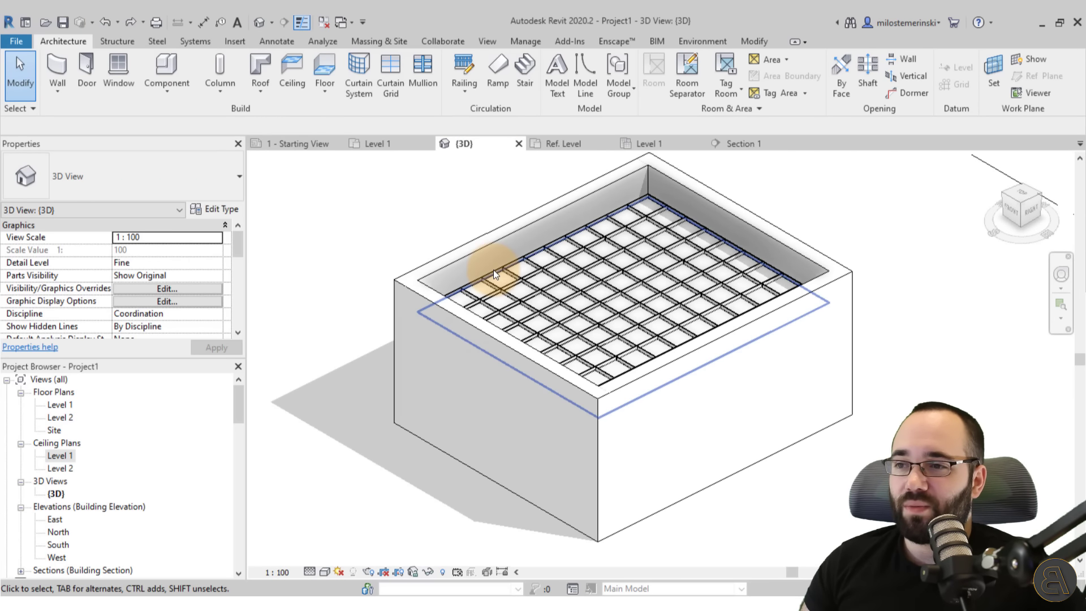
Step: Examine the suspended ceiling in the 3D view, checking the grid from above and how its mullions and panels look from below
scroll(494, 269, "up", 6)
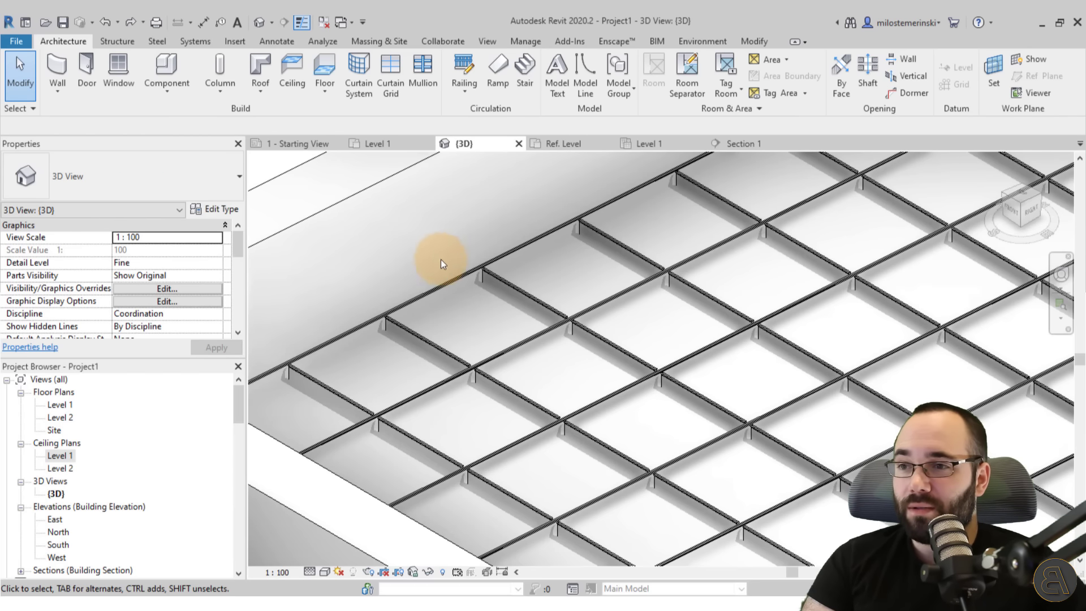
scroll(471, 298, "down", 3)
left_click(473, 298)
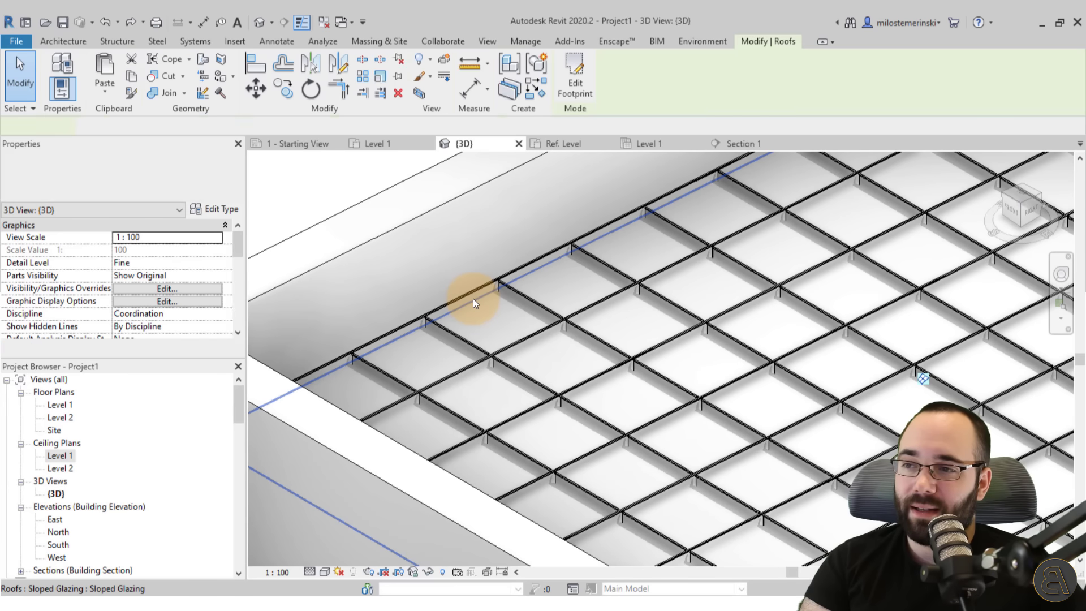
key("Escape")
scroll(496, 257, "down", 2)
scroll(496, 261, "down", 3)
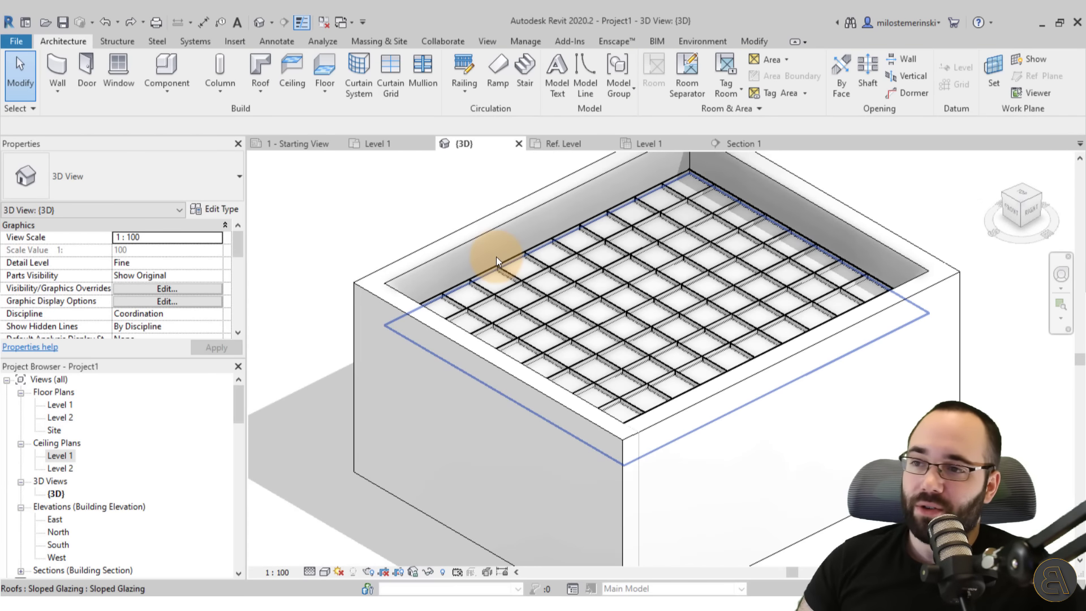
middle_click_drag(497, 261, 636, 401, "shift")
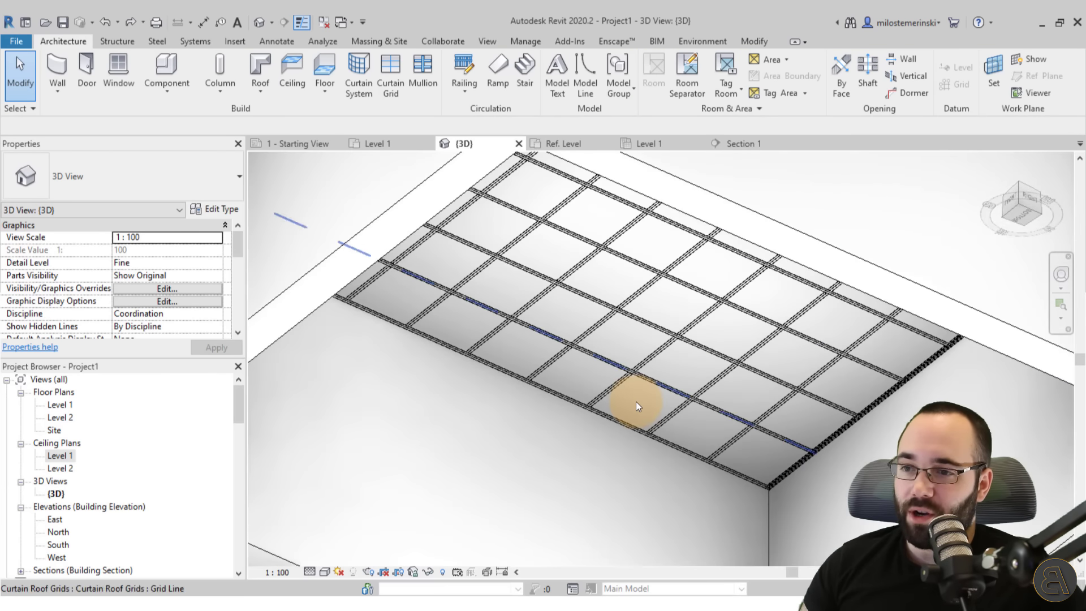
scroll(636, 401, "up", 3)
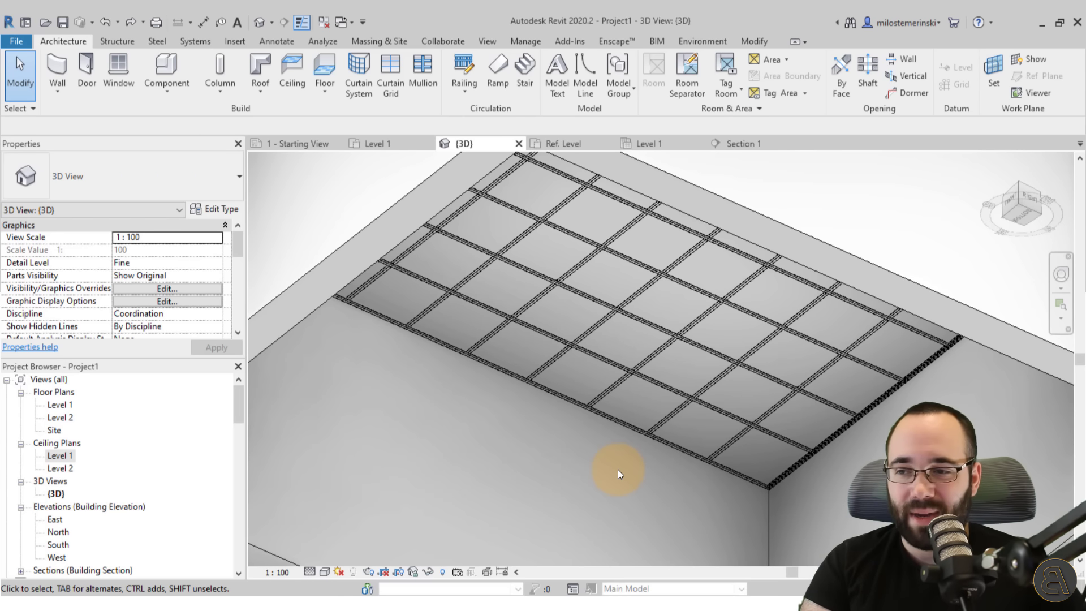
left_click(619, 416)
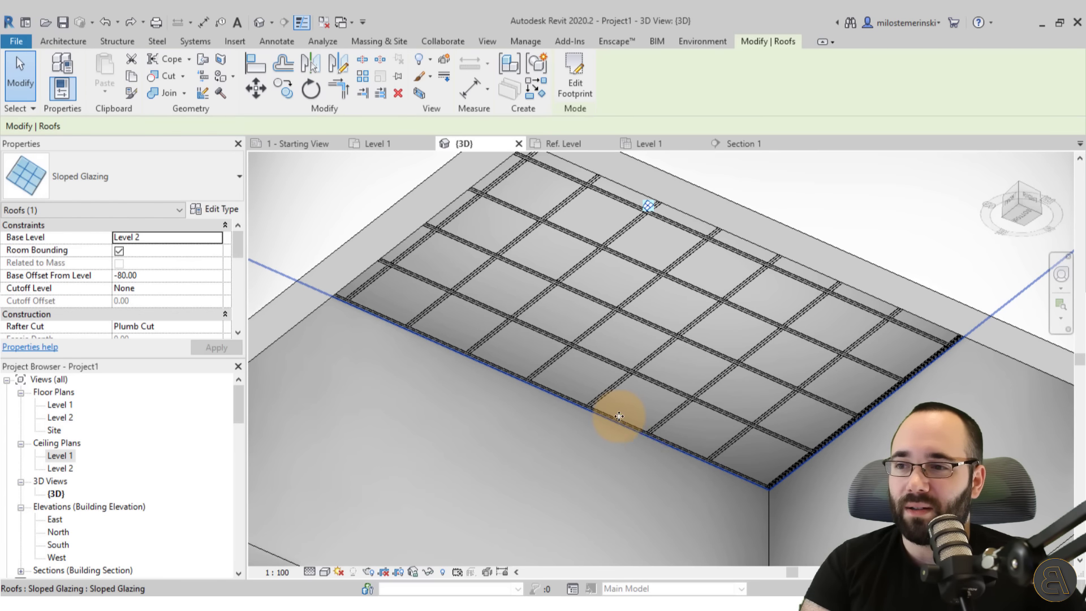
key("Escape")
scroll(617, 430, "down", 2)
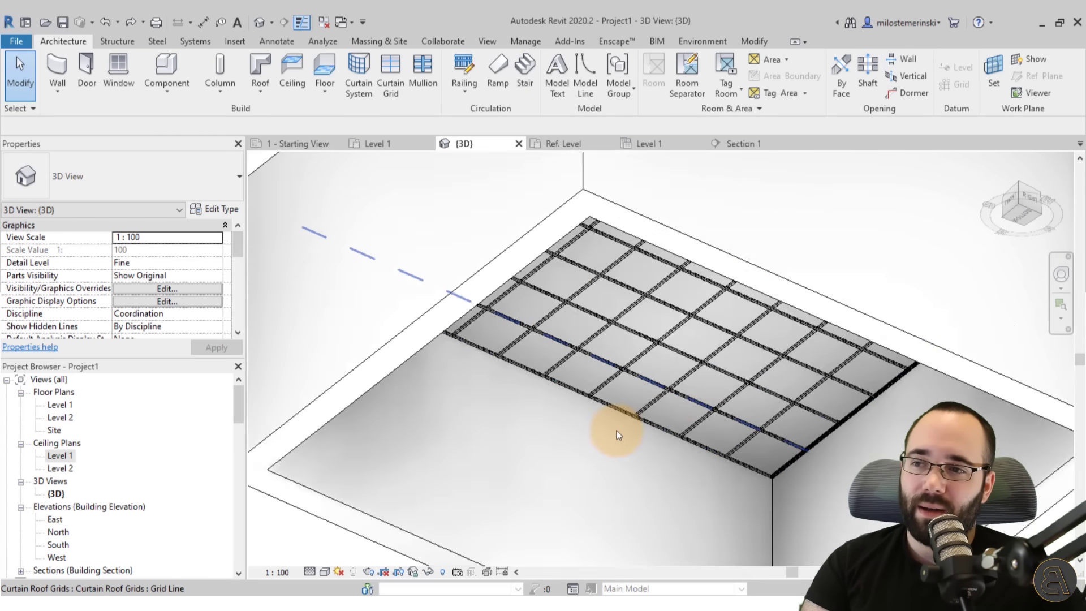
scroll(687, 406, "down", 2)
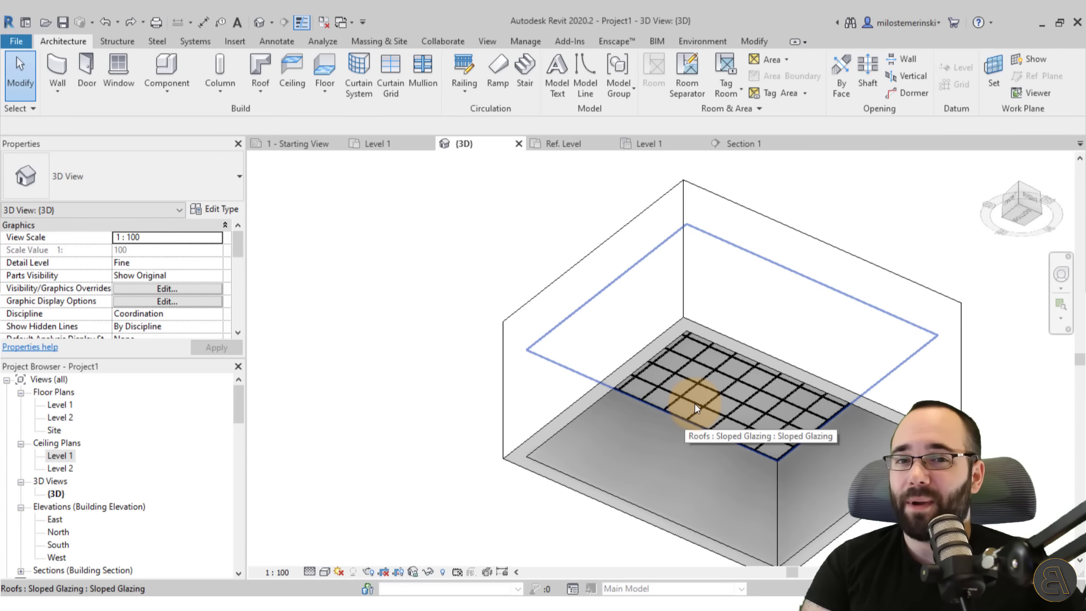
scroll(688, 439, "up", 4)
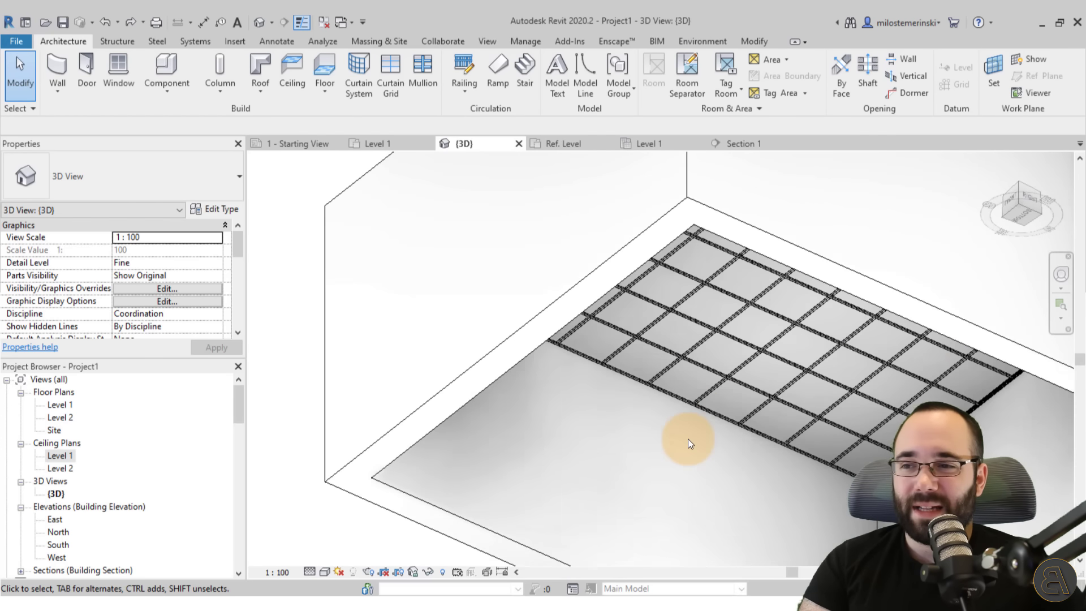
Step: Examine the suspended ceiling from below in the 3D view, checking the Sloped Glazing roof and its mullions at the grid's edge
scroll(688, 439, "up", 4)
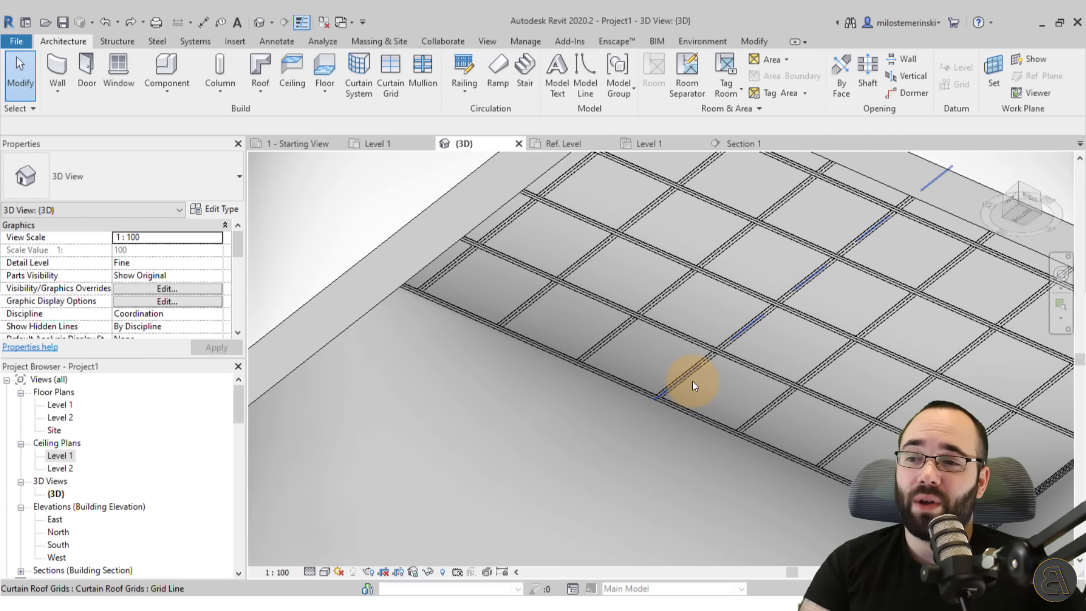
left_click(692, 383)
key("Escape")
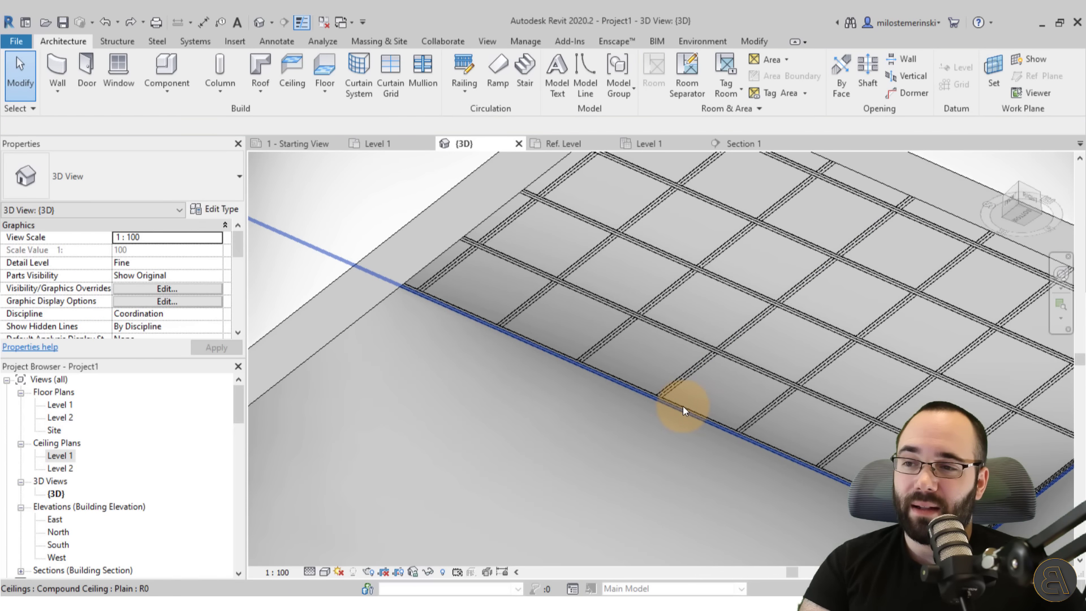
left_click(684, 406)
left_click(653, 432)
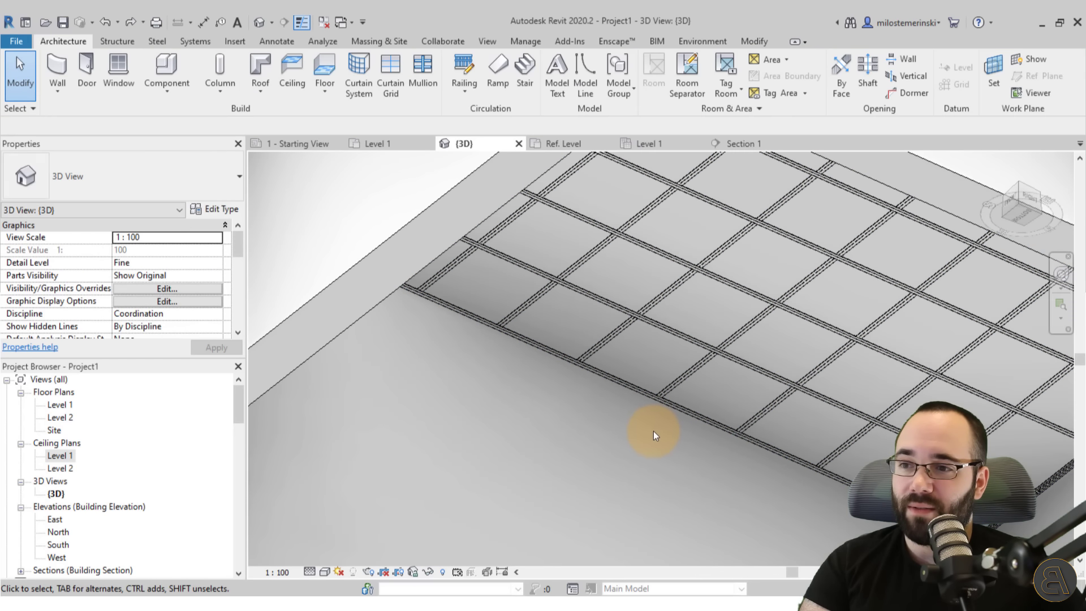
left_click(650, 401)
scroll(651, 401, "down", 5)
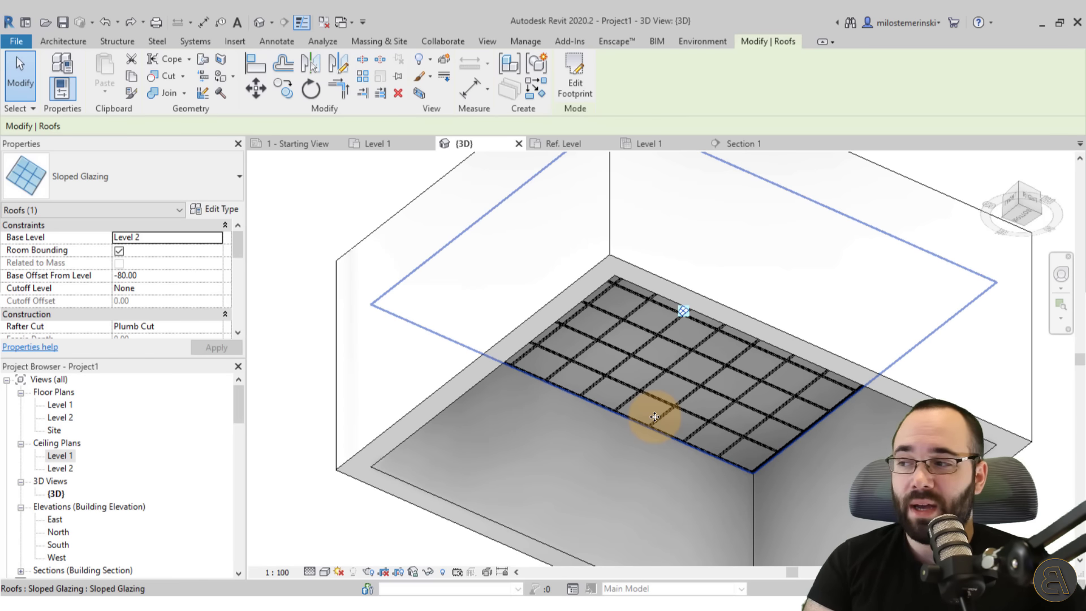
left_click(619, 449)
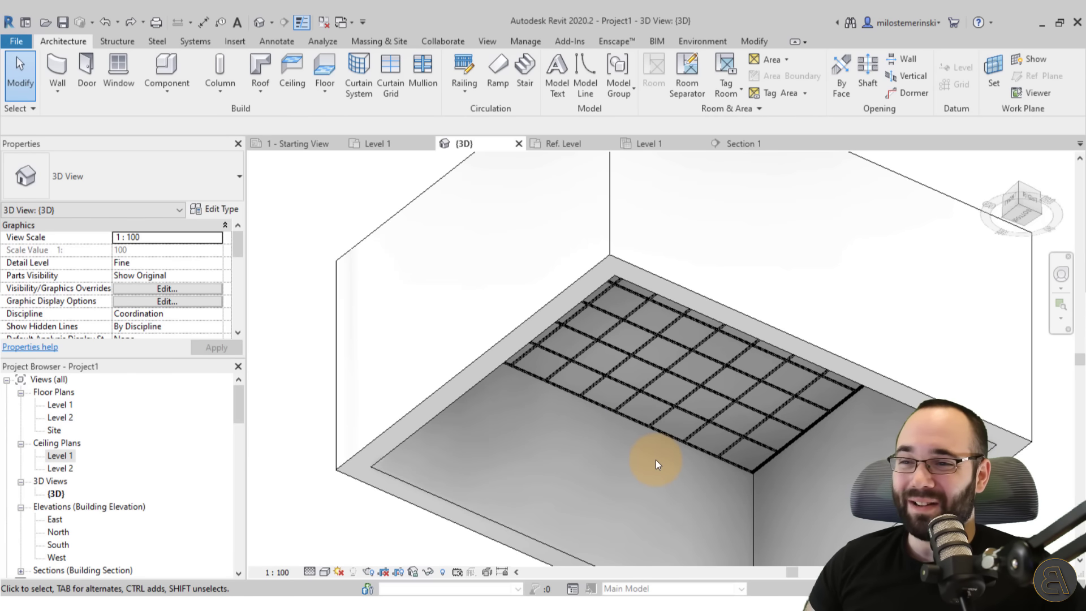
middle_click_drag(657, 463, 722, 508, "shift")
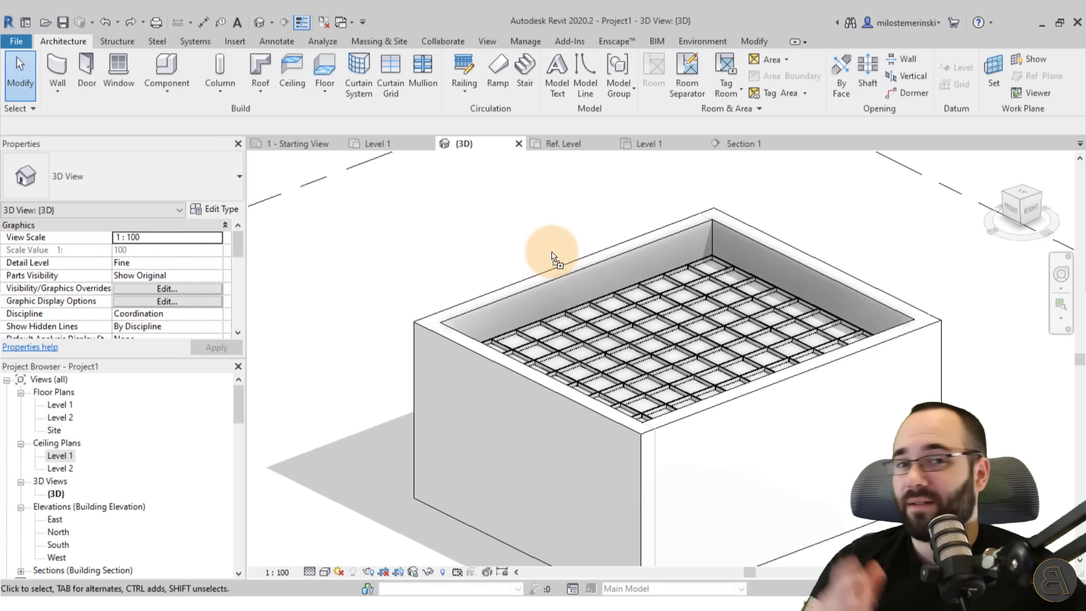
left_click_drag(552, 253, 552, 252)
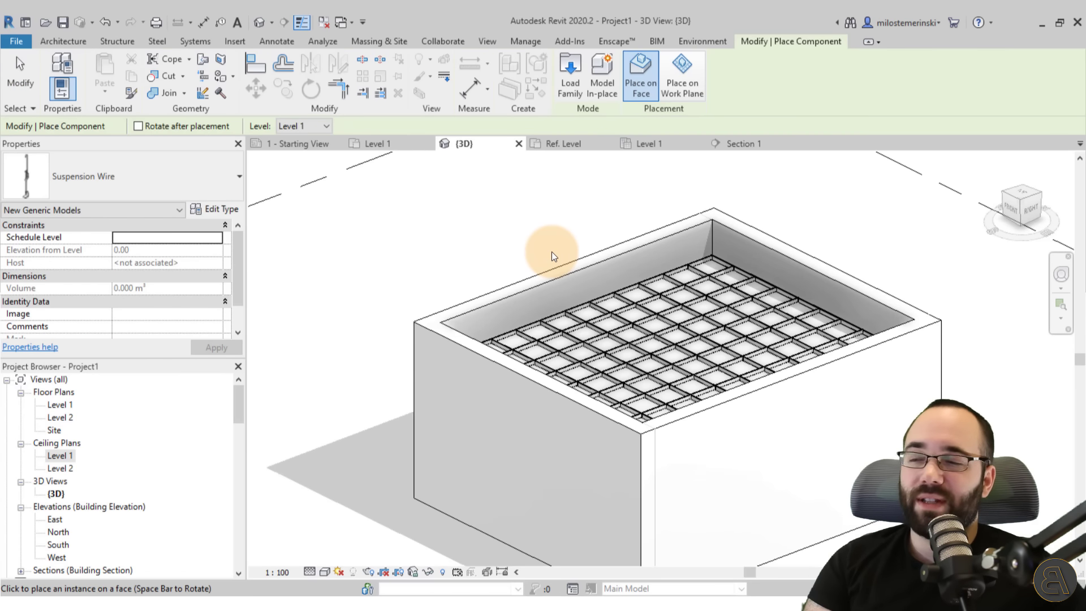
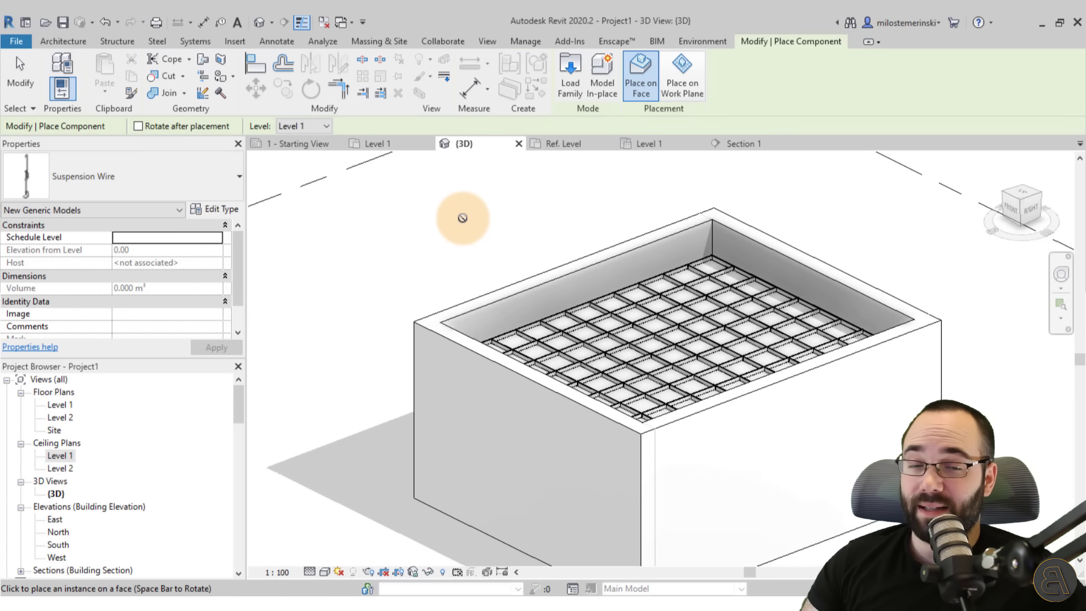
key("Escape")
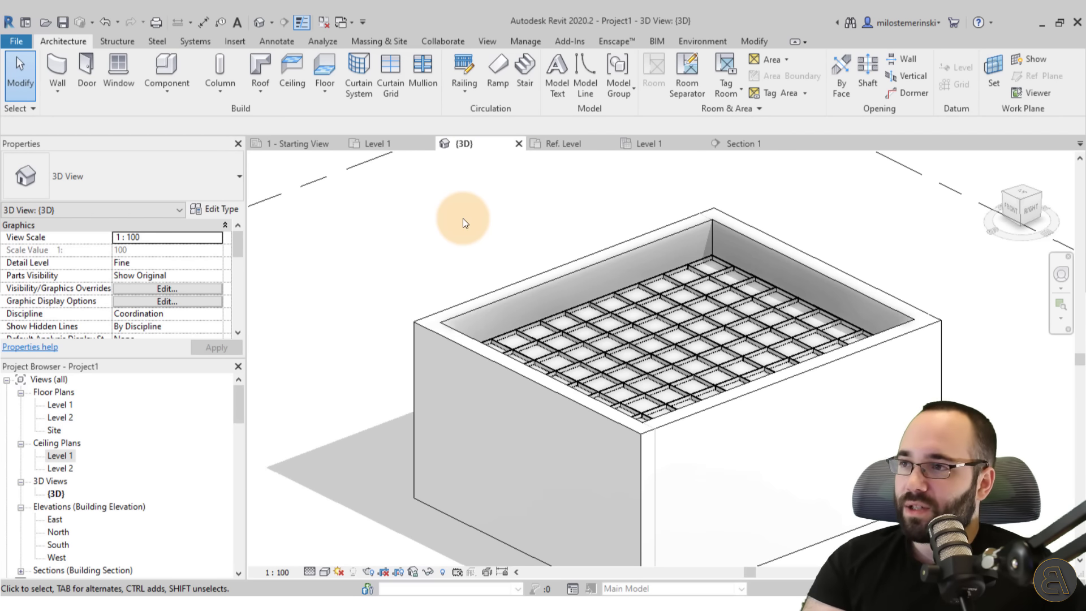
Step: Create an Exterior Concrete floor on Level 1, picking the four exterior walls as its boundary
left_click(326, 75)
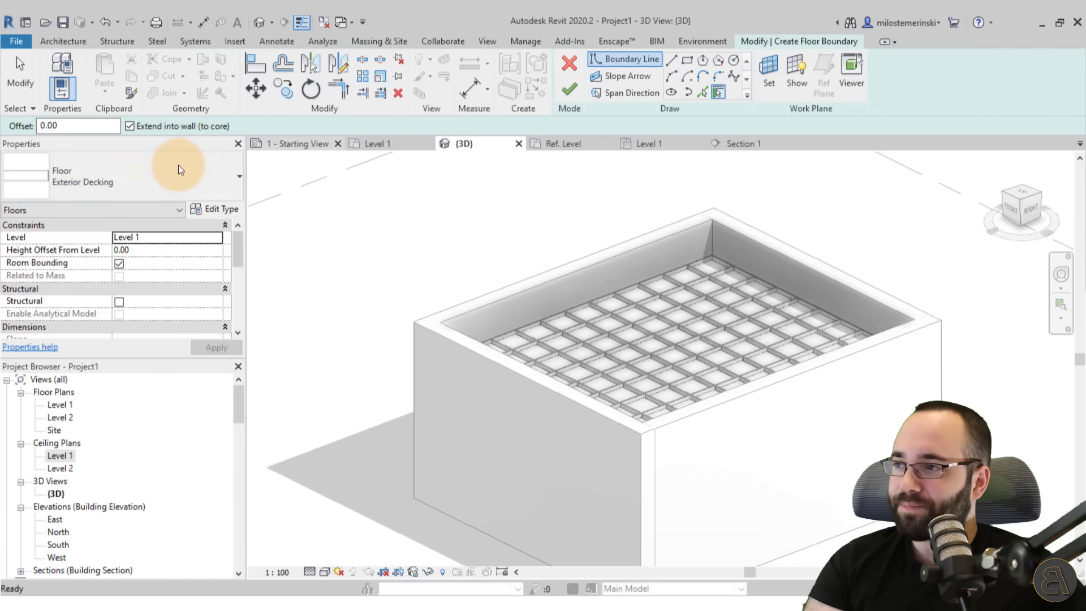
left_click(148, 183)
left_click(124, 249)
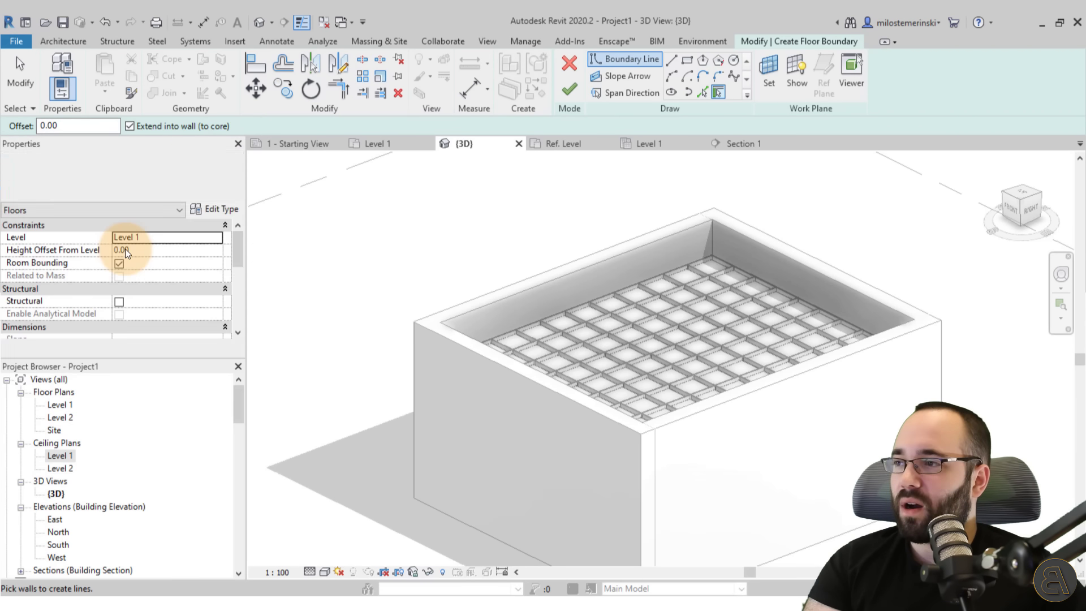
left_click(623, 253)
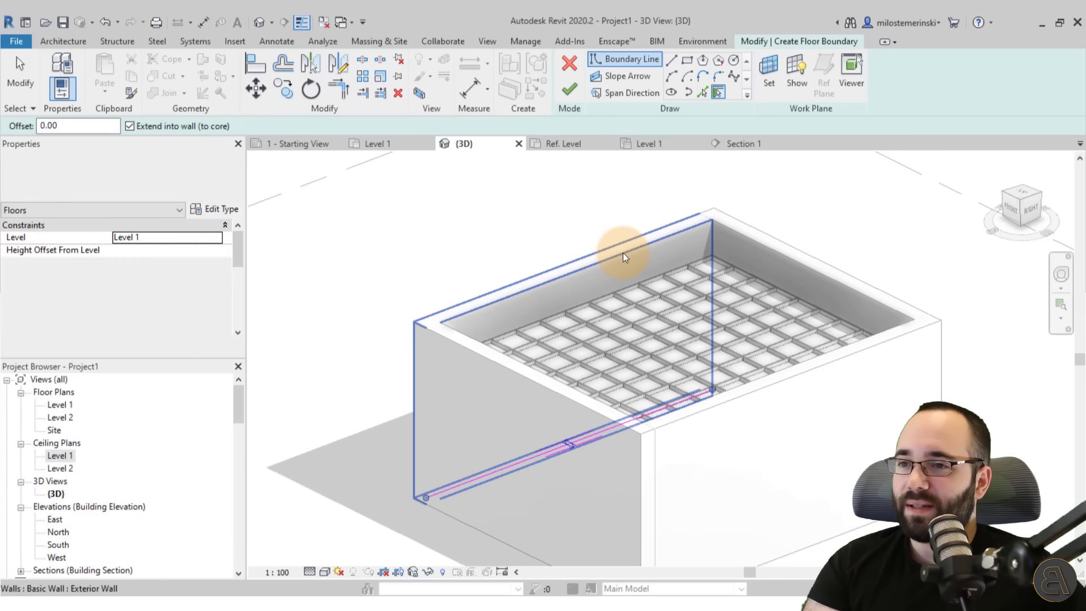
left_click(769, 249)
left_click(568, 393)
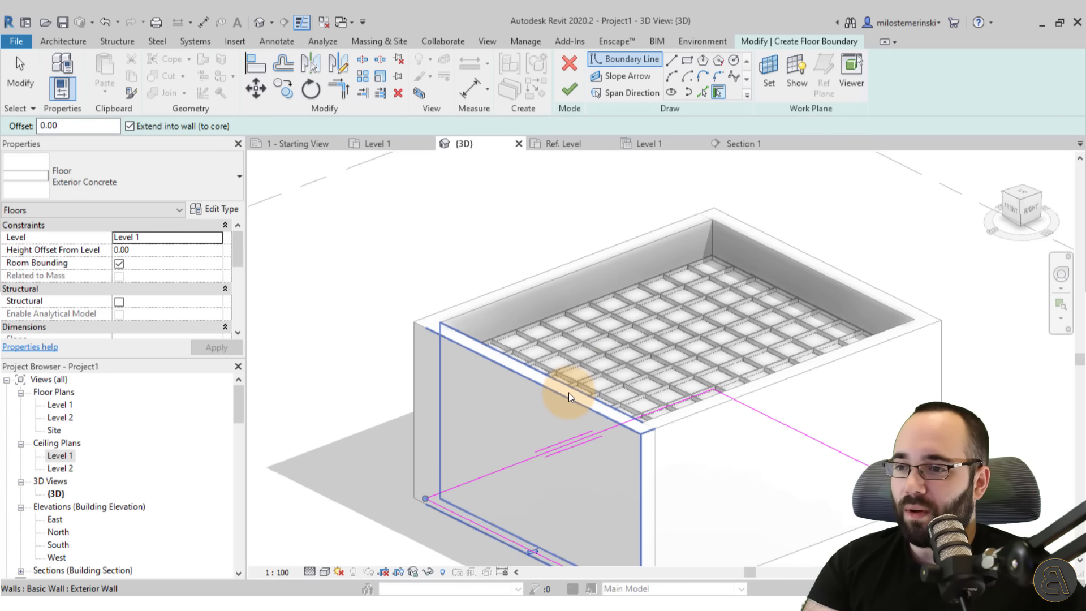
left_click(727, 402)
middle_click_drag(728, 403, 685, 404, "shift")
left_click(389, 145)
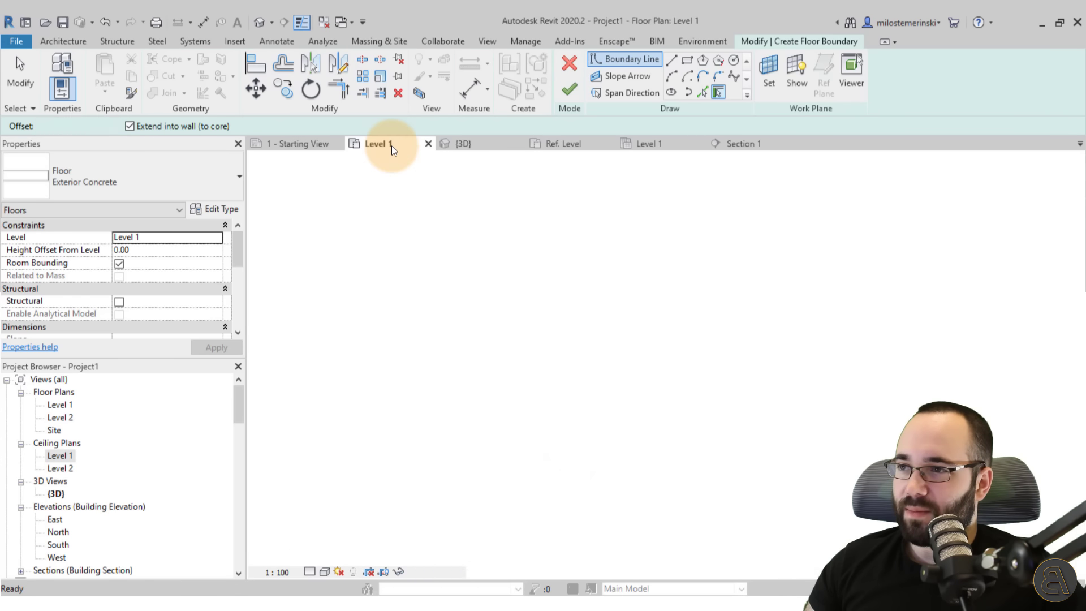
scroll(428, 270, "up", 3)
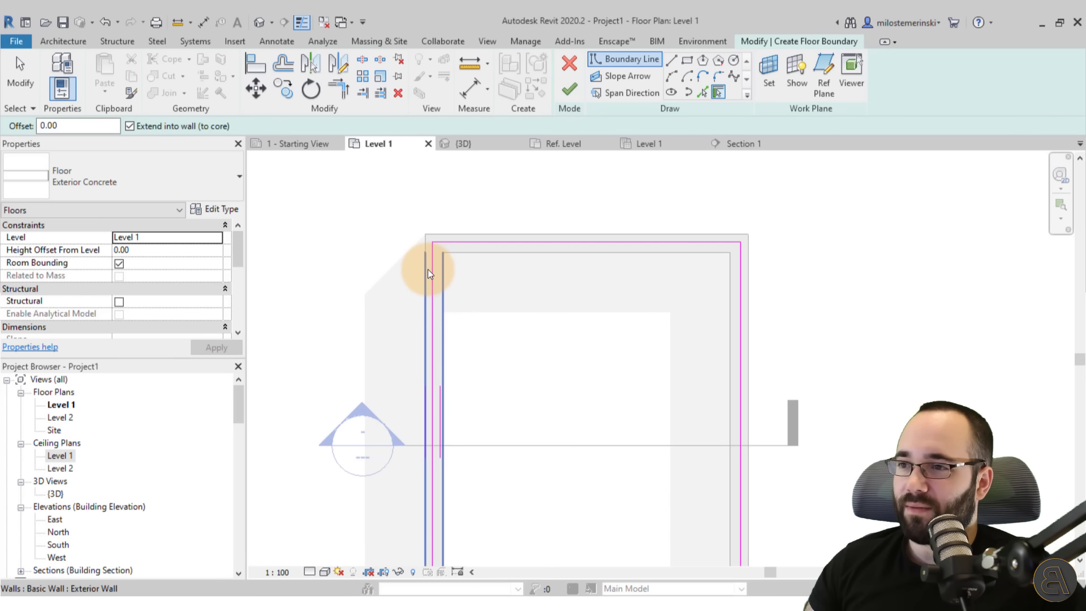
left_click(570, 88)
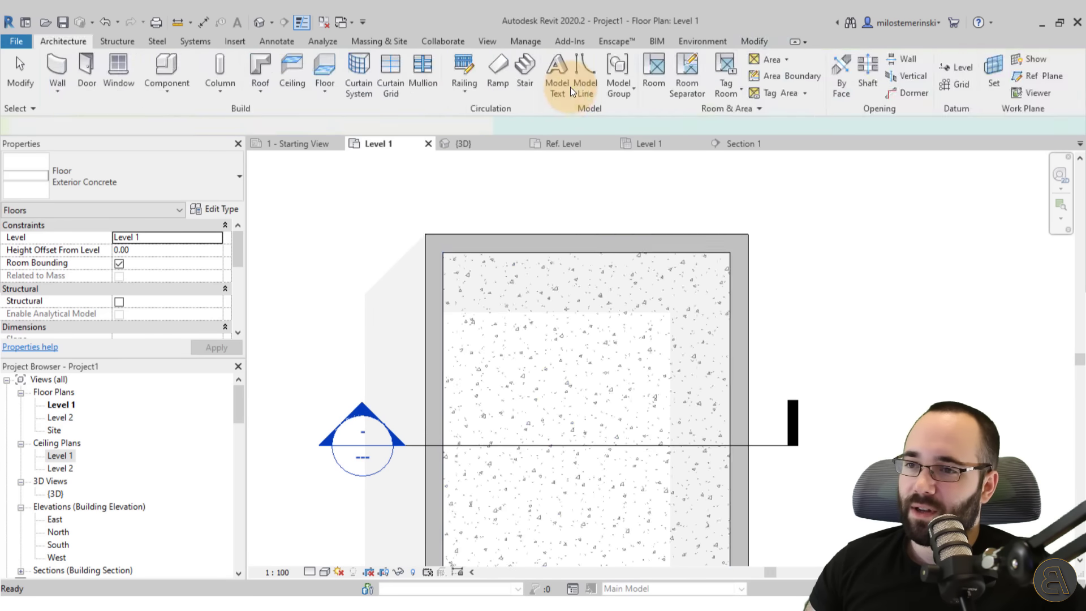
Step: Select the new Exterior Concrete floor in the 3D view and set its level to Level 2
left_click(467, 144)
middle_click_drag(467, 144, 643, 429, "shift")
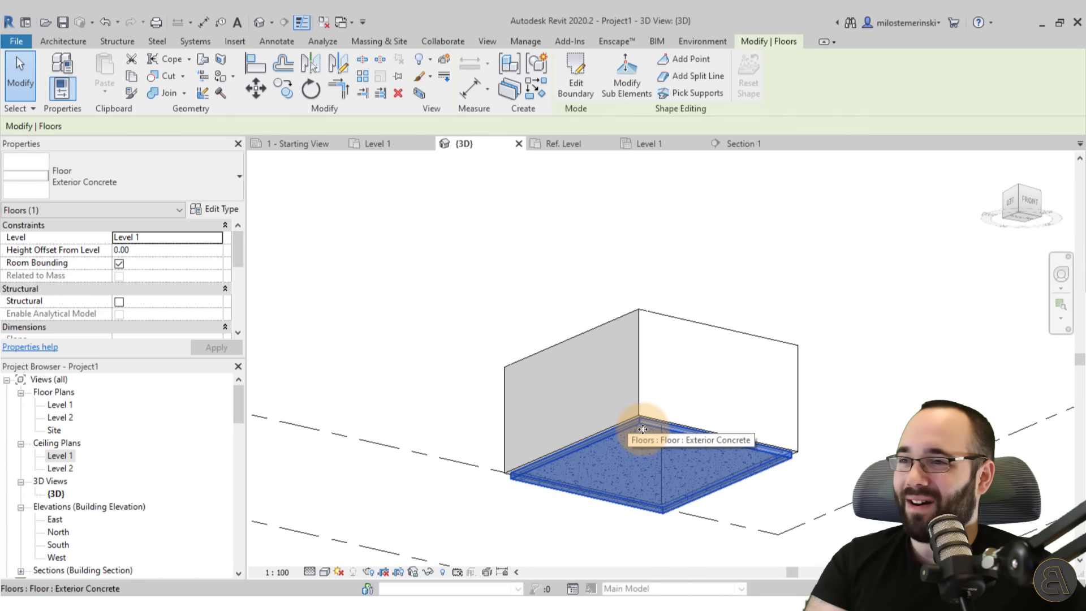
left_click(490, 413)
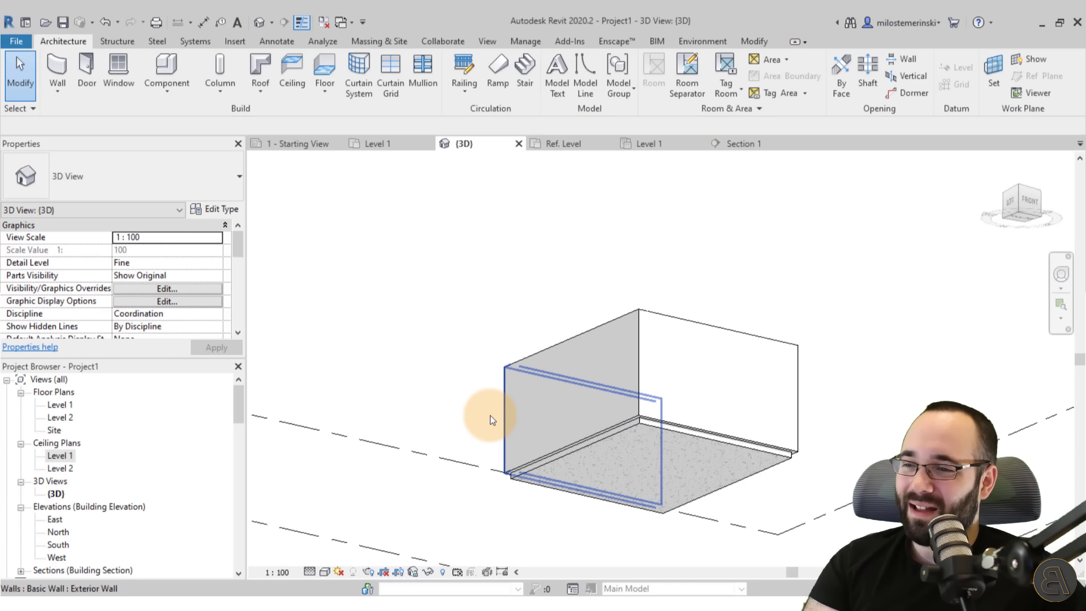
left_click(538, 480)
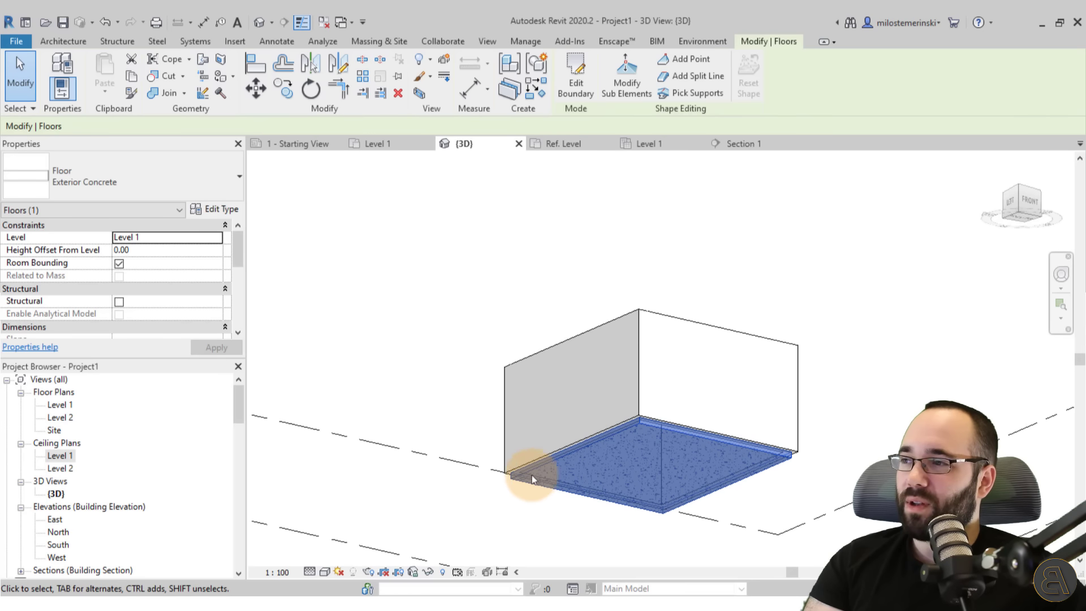
left_click(215, 239)
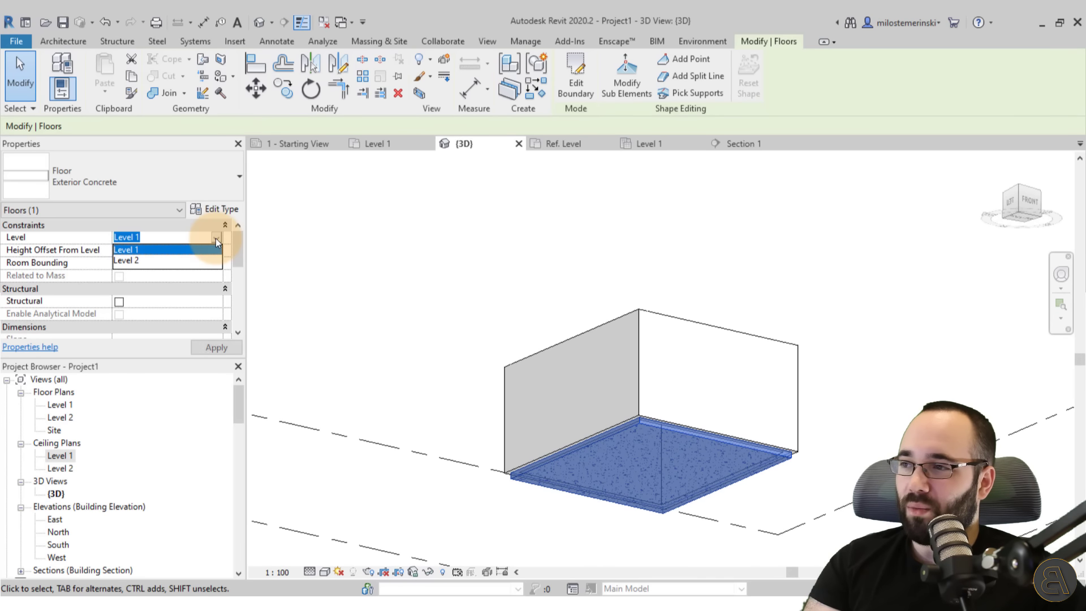
left_click(191, 260)
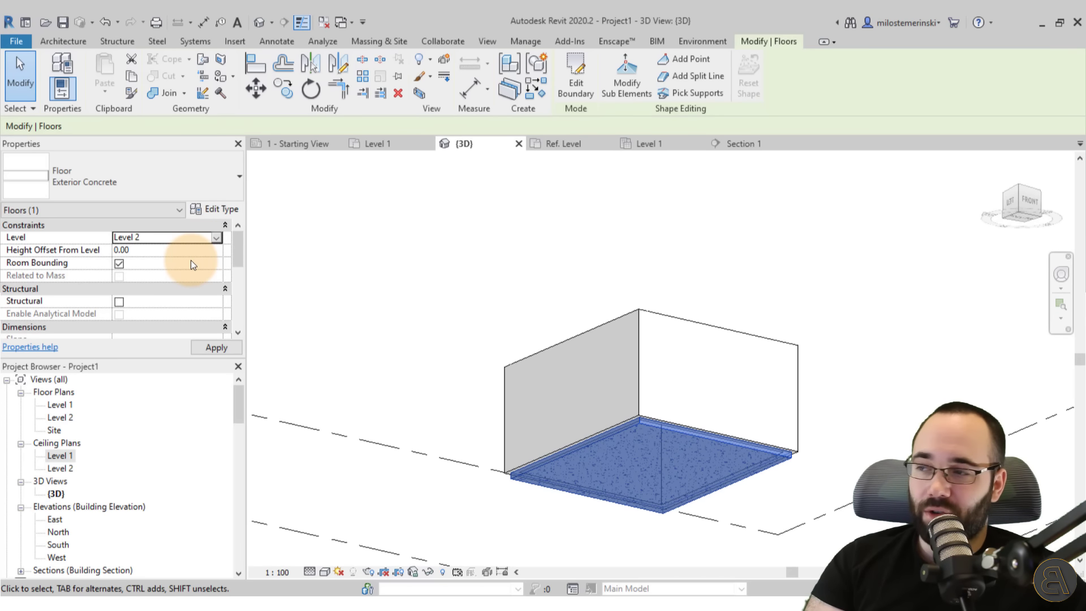
left_click(228, 347)
Step: Inspect the concrete floor on Level 2 from above and the suspended ceiling beneath it from below in the 3D view
middle_click_drag(229, 347, 237, 358, "shift")
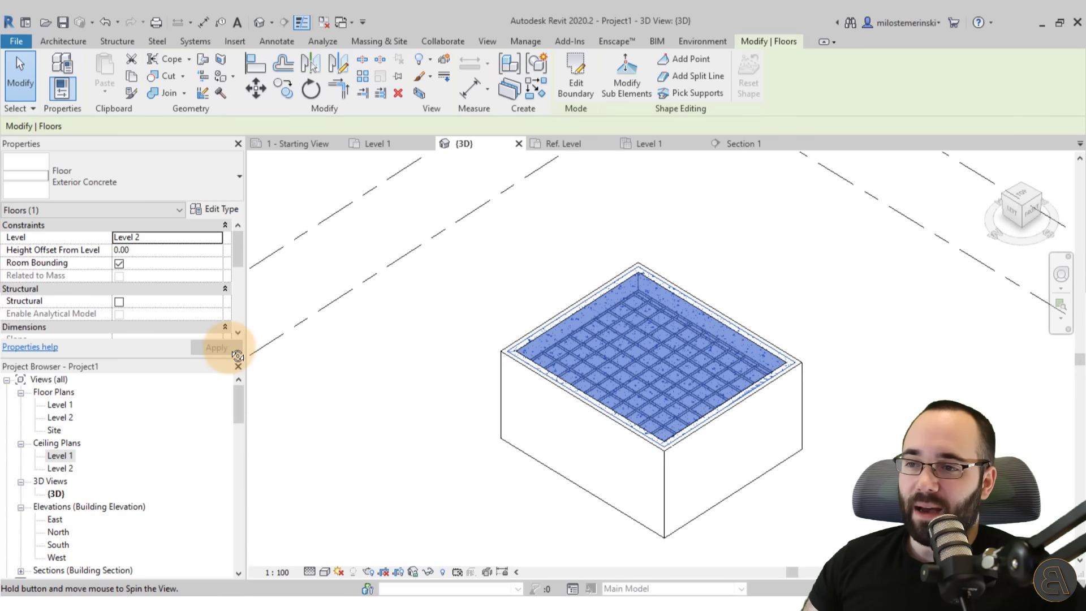
scroll(740, 449, "up", 5)
left_click(740, 449)
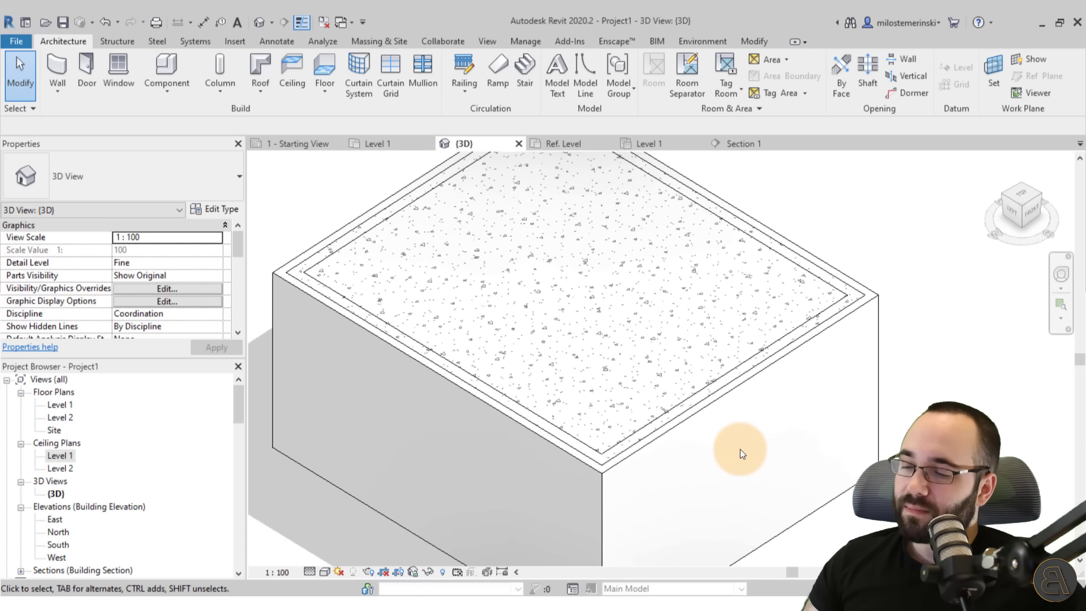
key("Tab")
left_click(343, 237)
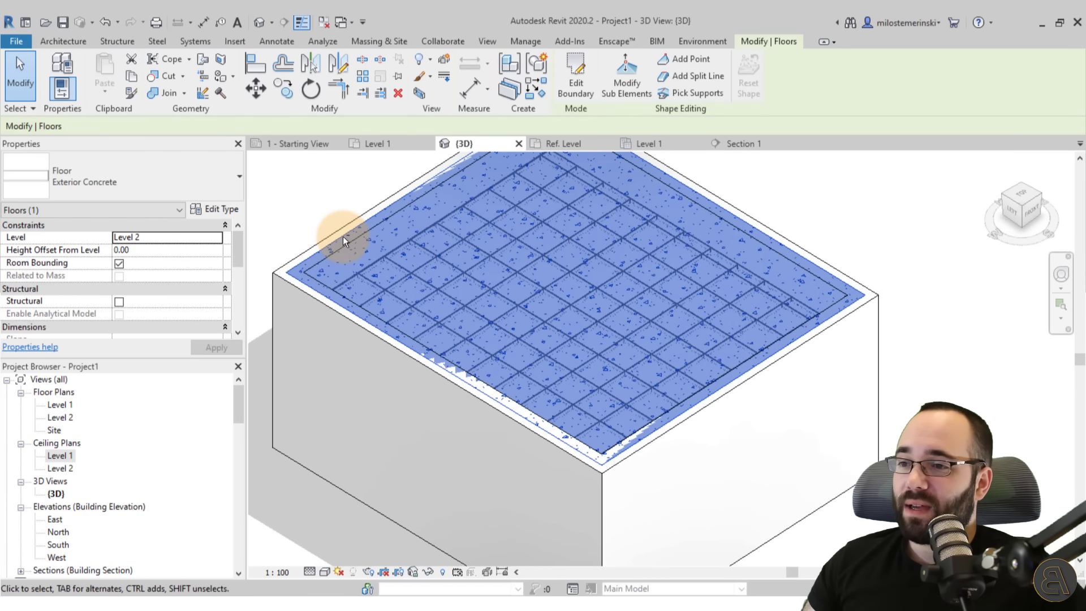
middle_click_drag(343, 237, 340, 221, "shift")
key("Escape")
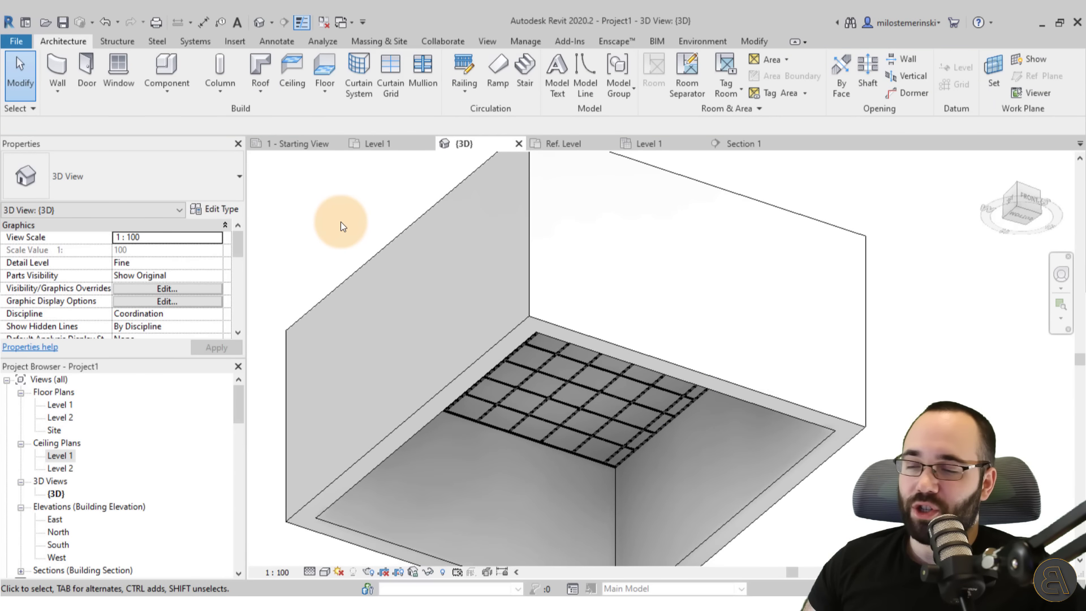
Step: Try to select the Plain ceiling among the overlapping Sloped Glazing elements at the near edge of the grid
middle_click_drag(401, 294, 524, 444, "shift")
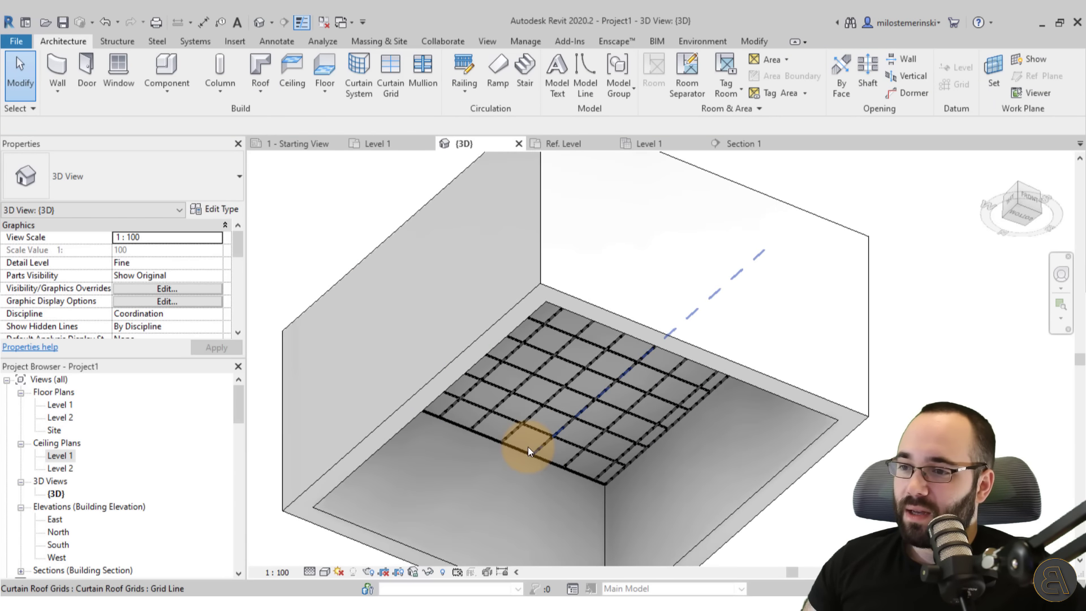
left_click(528, 447)
key("Escape")
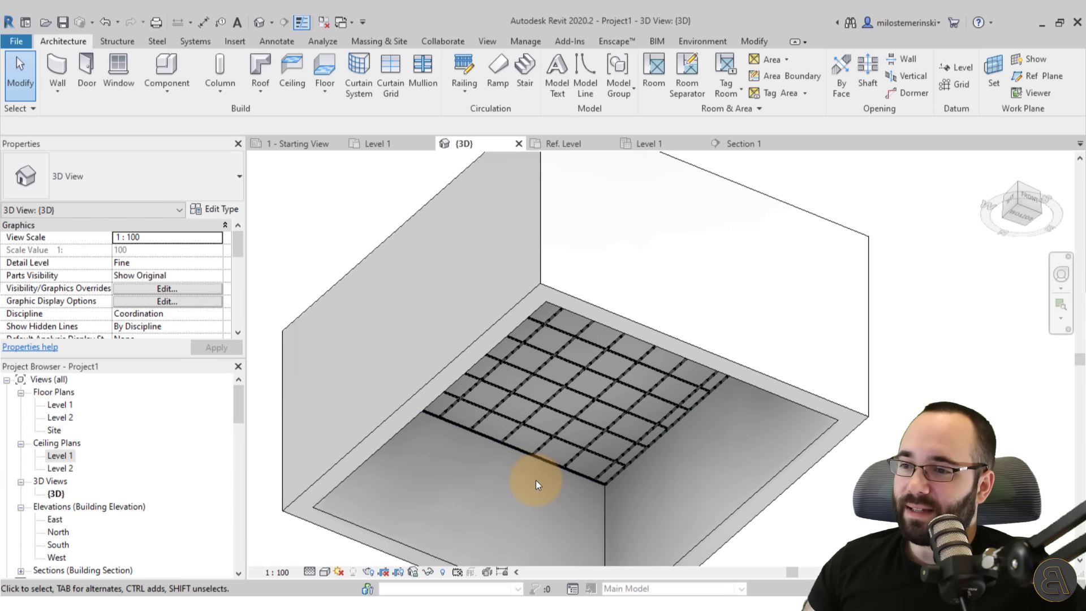
left_click(526, 454)
key("Escape")
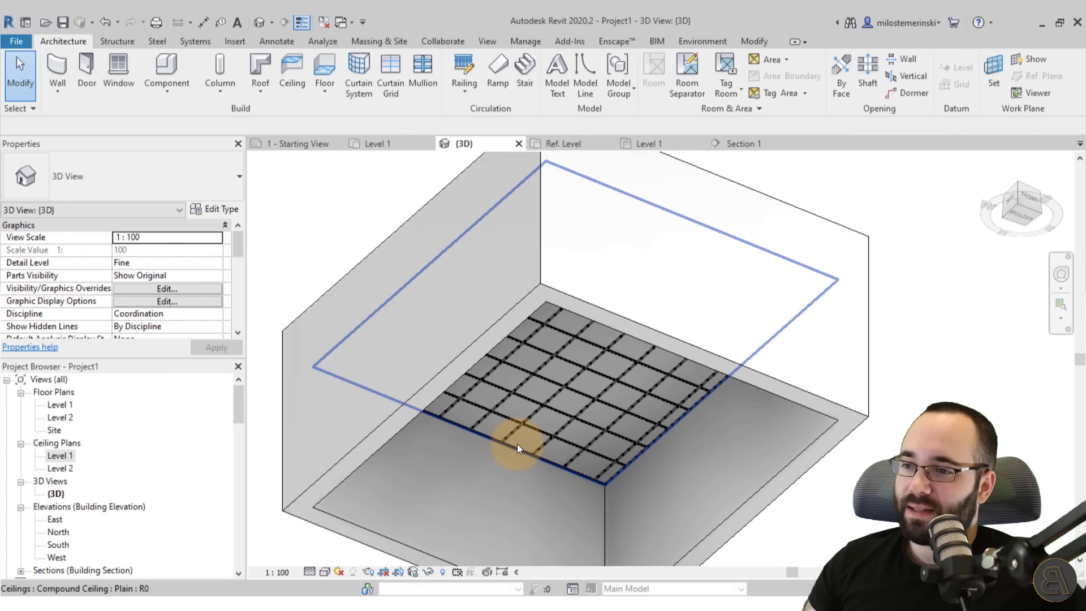
left_click(517, 443)
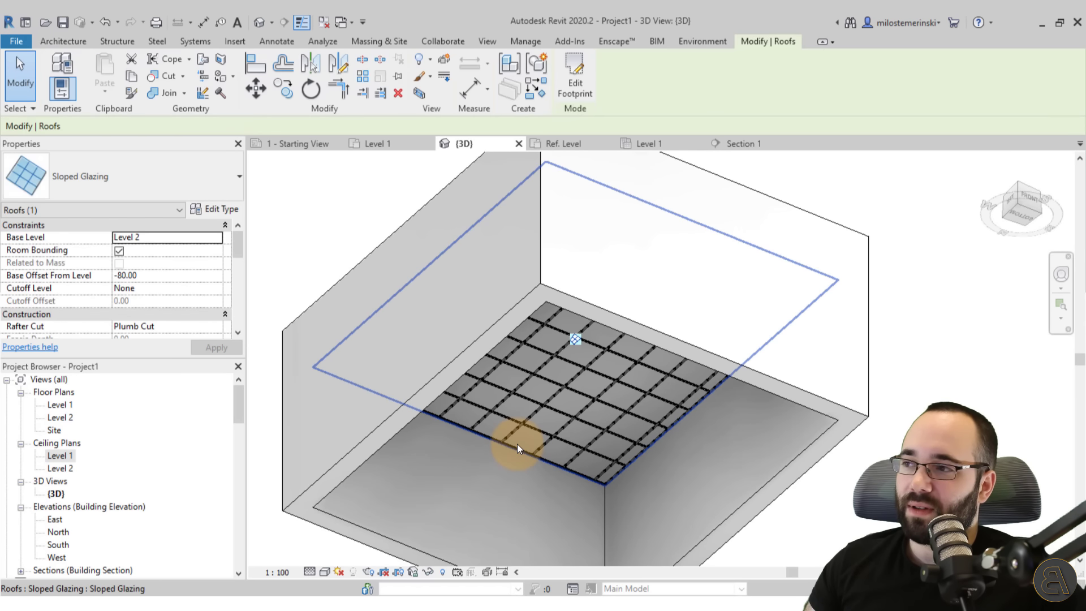
key("Escape")
left_click(515, 454)
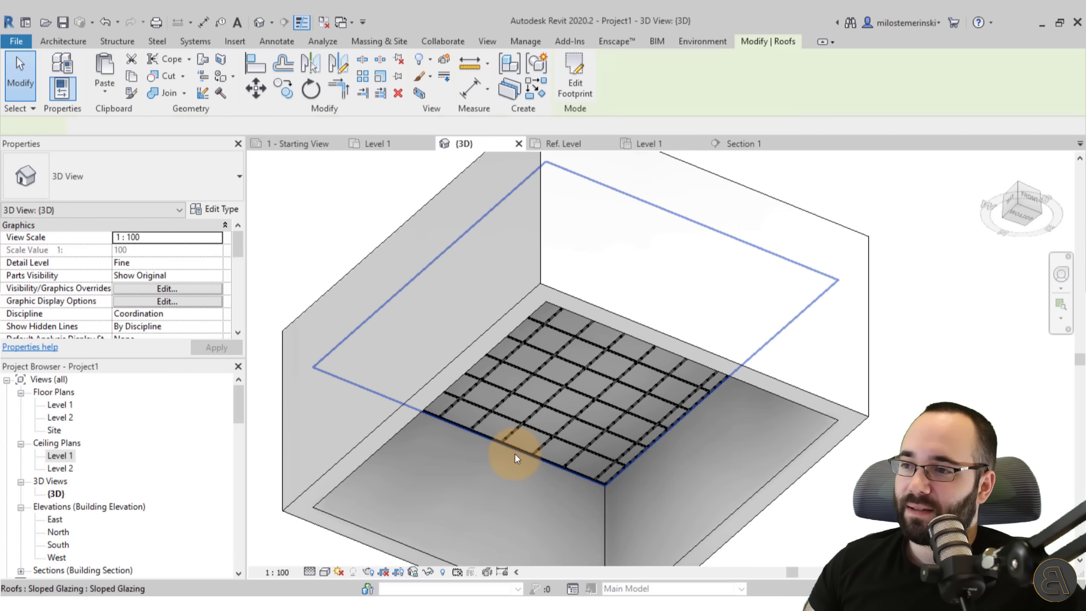
key("Escape")
key("Tab")
key("Tab")
key("Tab")
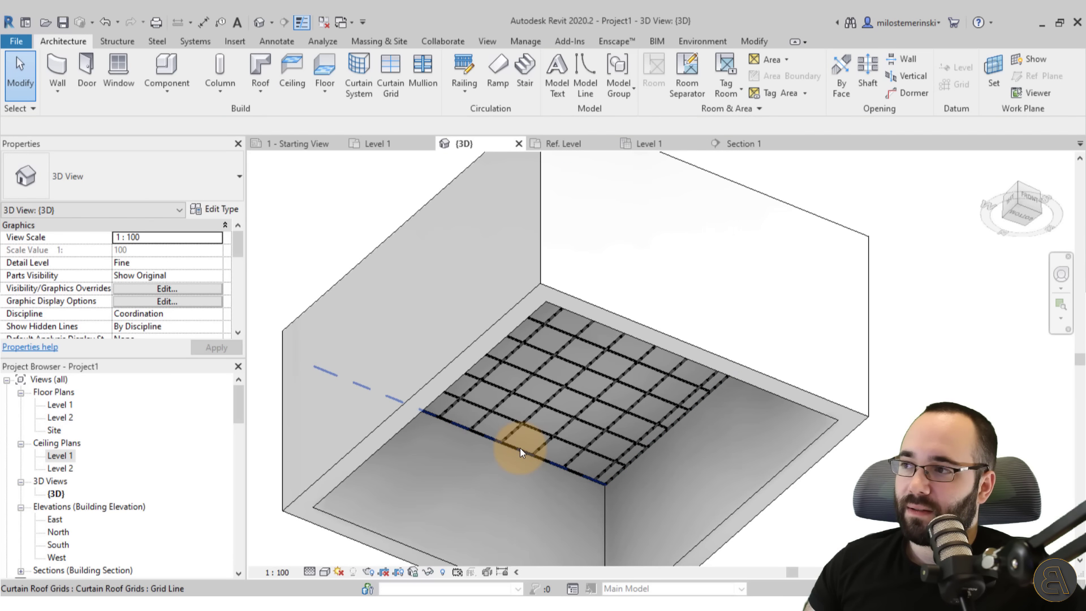
key("Tab")
left_click(521, 448)
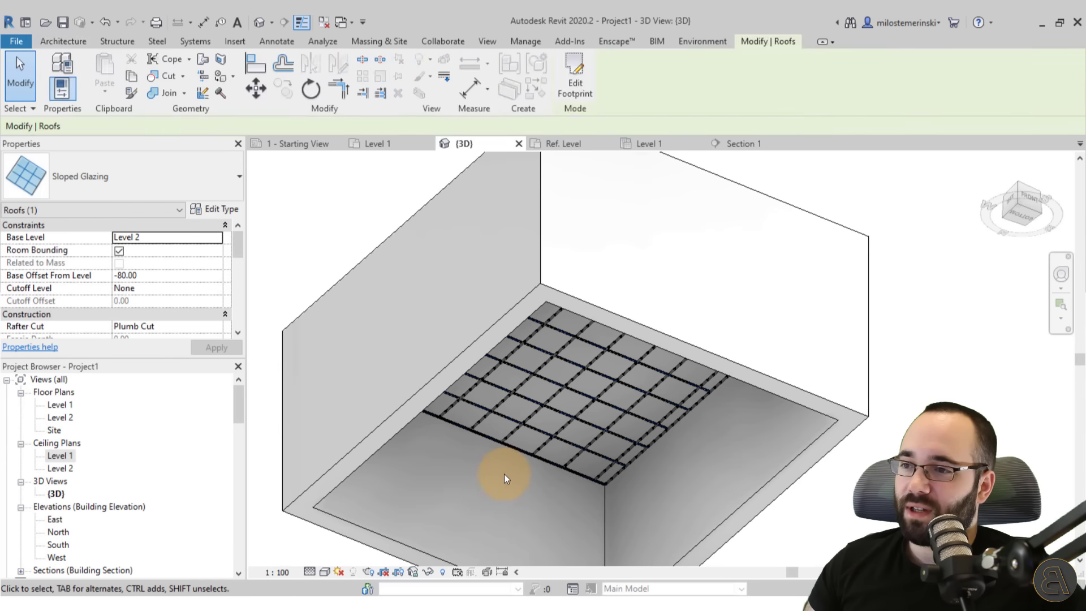
key("Escape")
Step: Select the whole model in the 3D view and filter the selection to Ceilings only
scroll(512, 480, "down", 5)
left_click_drag(737, 518, 315, 326)
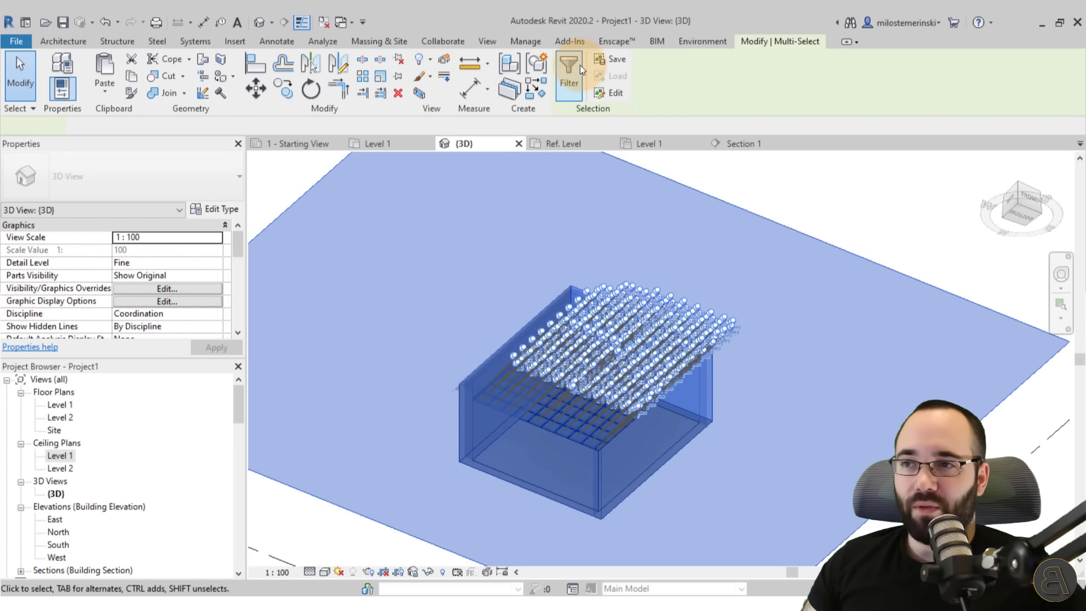
left_click(569, 71)
left_click(468, 325)
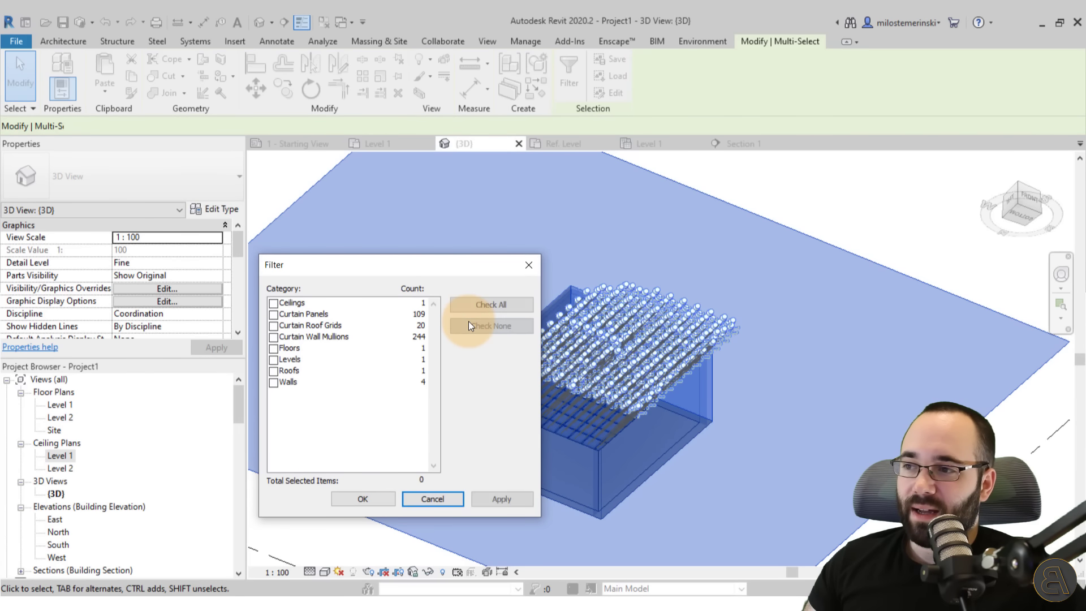
left_click(273, 303)
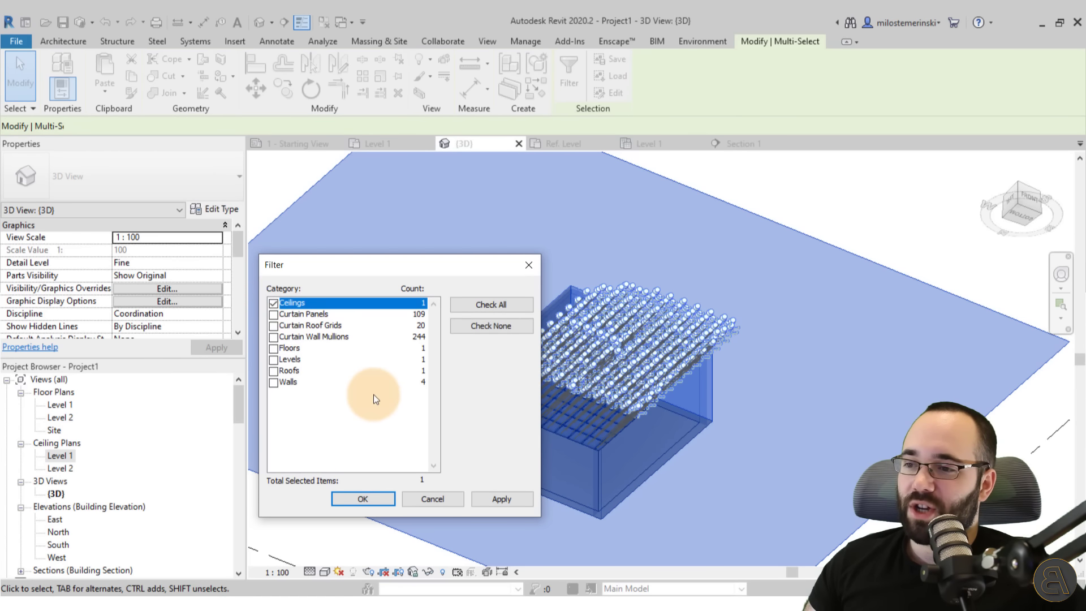
left_click(490, 500)
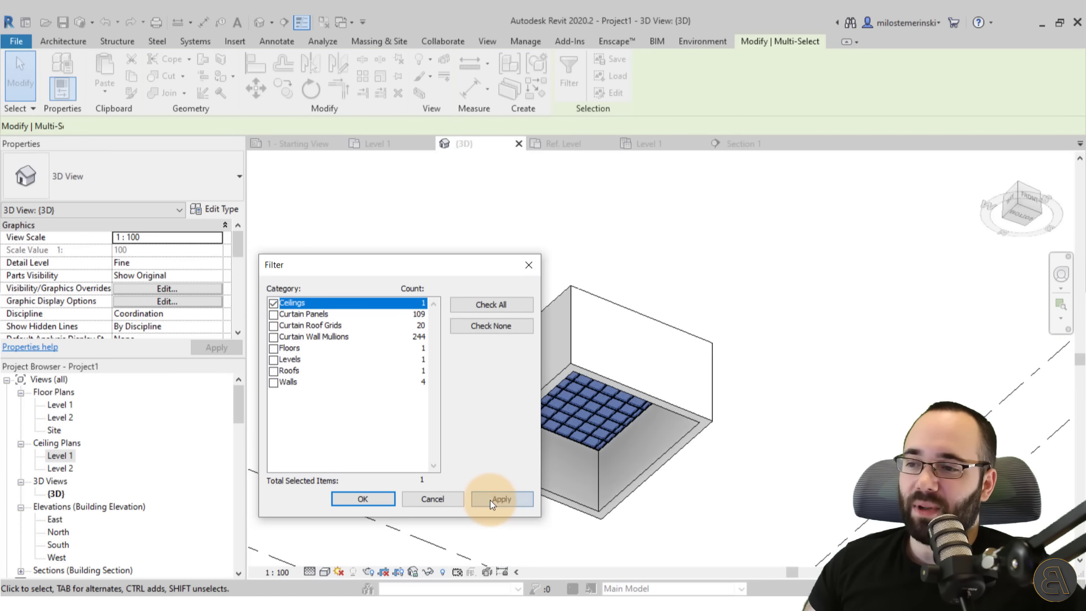
left_click(333, 498)
Step: Temporarily hide the selected Plain ceiling element in the 3D view to expose the concrete floor above the grid
middle_click_drag(529, 437, 575, 385, "shift")
scroll(579, 408, "up", 3)
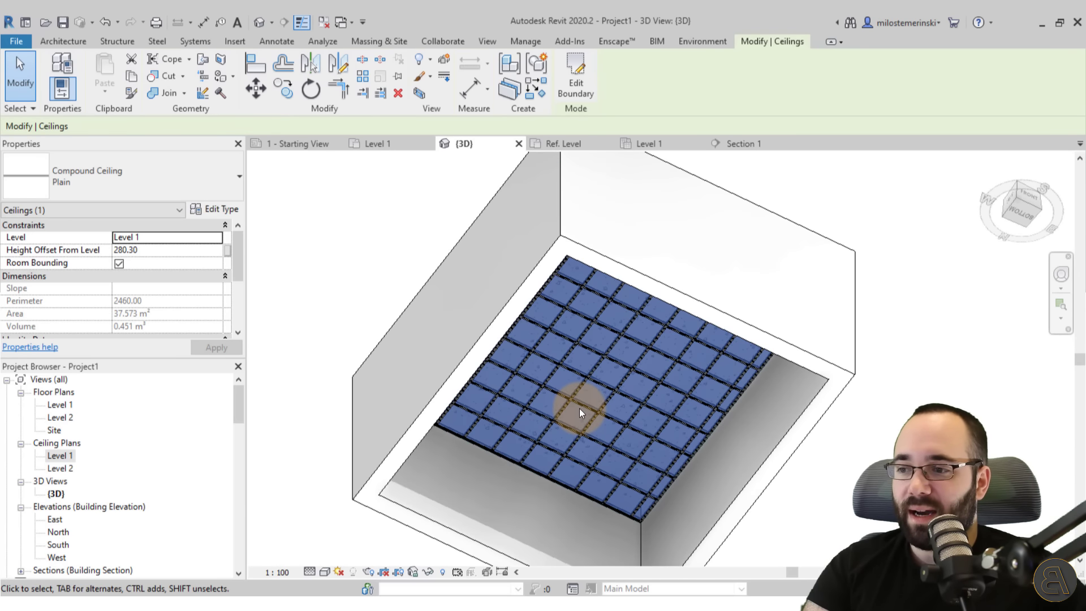
left_click(429, 572)
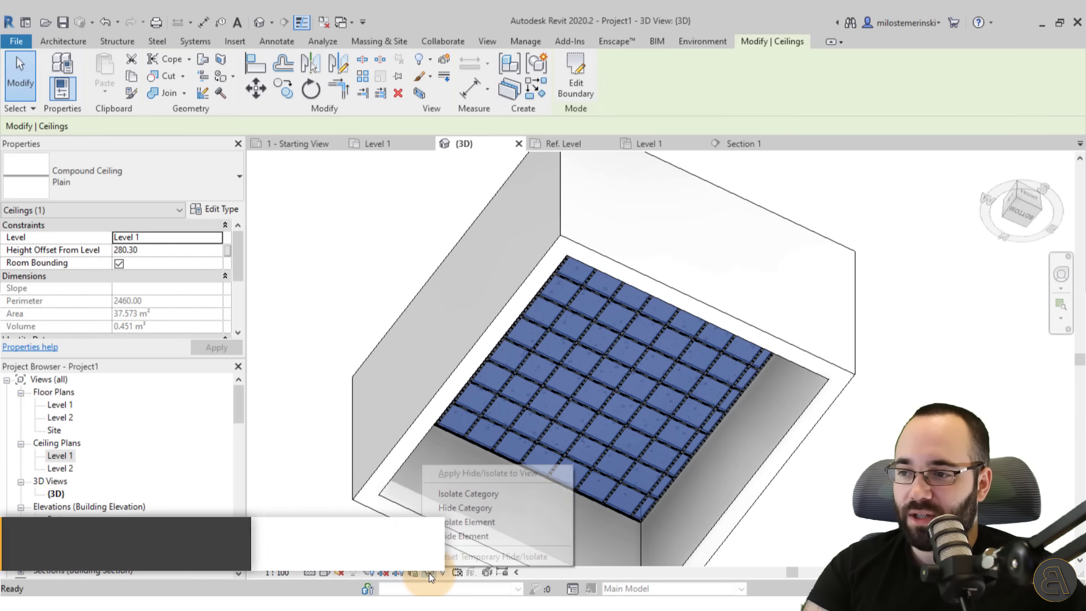
left_click(447, 538)
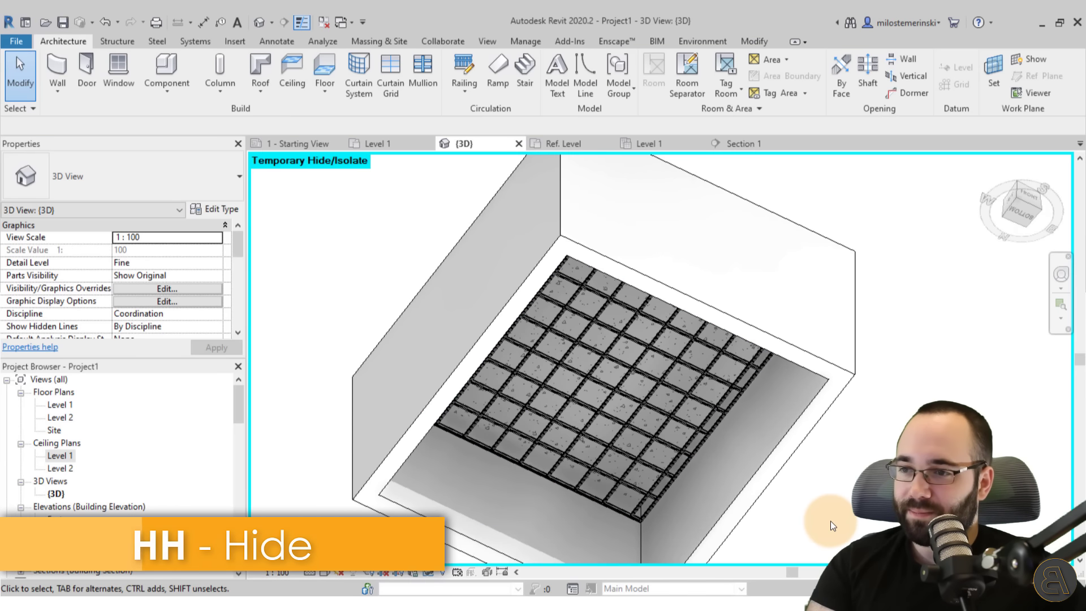
mouse_move(830, 521)
middle_mouse_down("shift")
mouse_move(840, 529)
mouse_move(831, 521)
middle_mouse_up("shift")
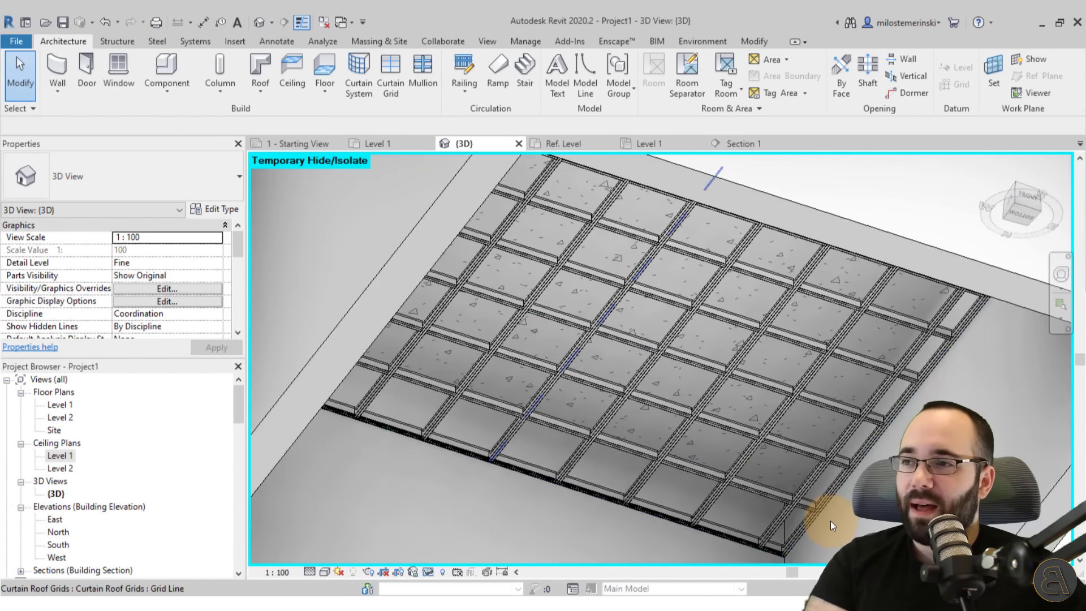
Step: Place a Suspension Wire component on the underside of the concrete floor above the mullion grid and select it
left_click(168, 65)
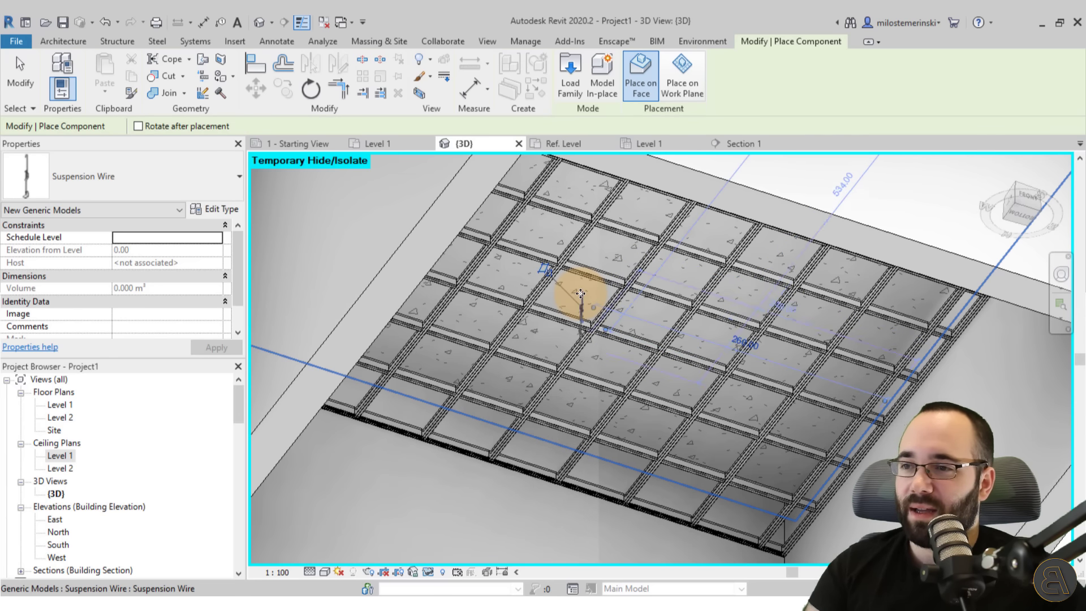
scroll(581, 292, "up", 5)
left_click(583, 331)
key("Escape")
left_click(583, 332)
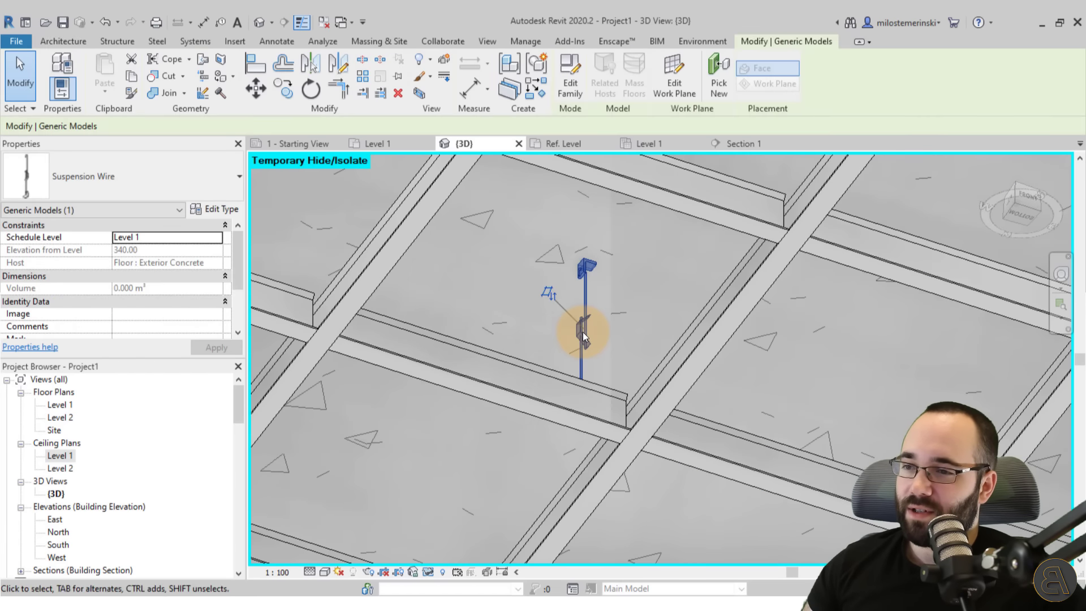
mouse_move(583, 332)
middle_mouse_down("shift")
mouse_move(592, 340)
mouse_move(592, 321)
middle_mouse_up("shift")
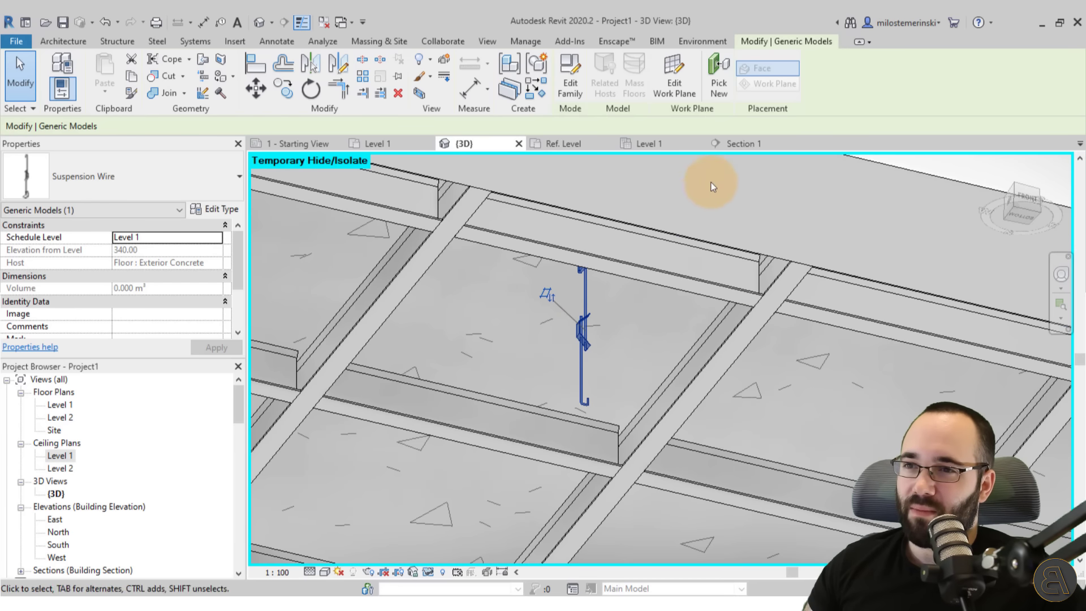
Step: In Section 1, measure the vertical distance from the underside of the concrete floor down to the ceiling mullion grid
left_click(747, 144)
scroll(646, 380, "down", 7)
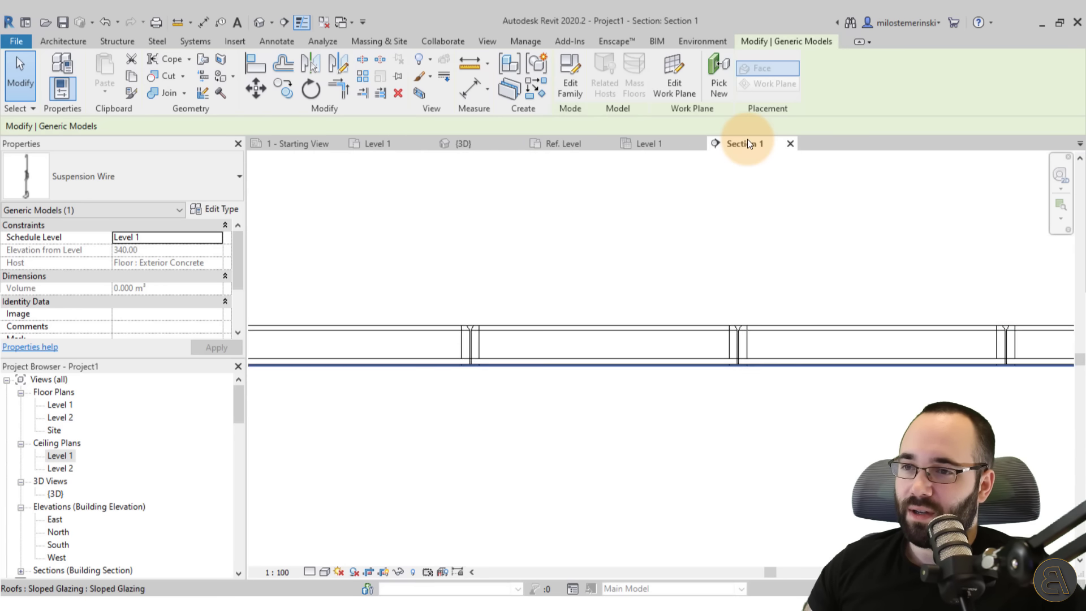
middle_click_drag(1013, 323, 793, 312)
scroll(795, 308, "up", 2)
middle_click_drag(708, 305, 586, 352)
scroll(586, 352, "up", 2)
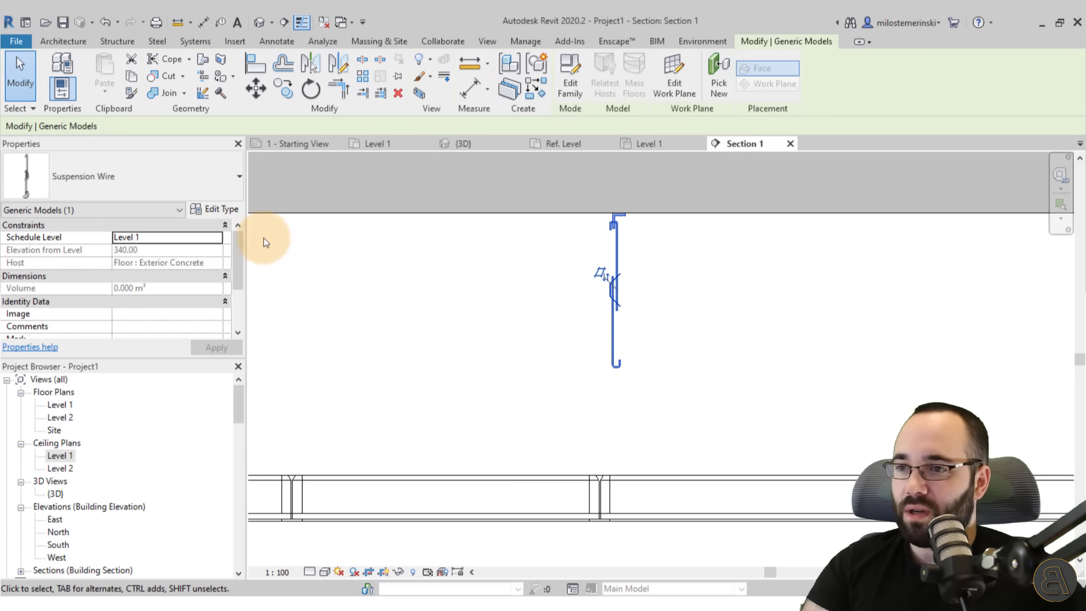
left_click(382, 242)
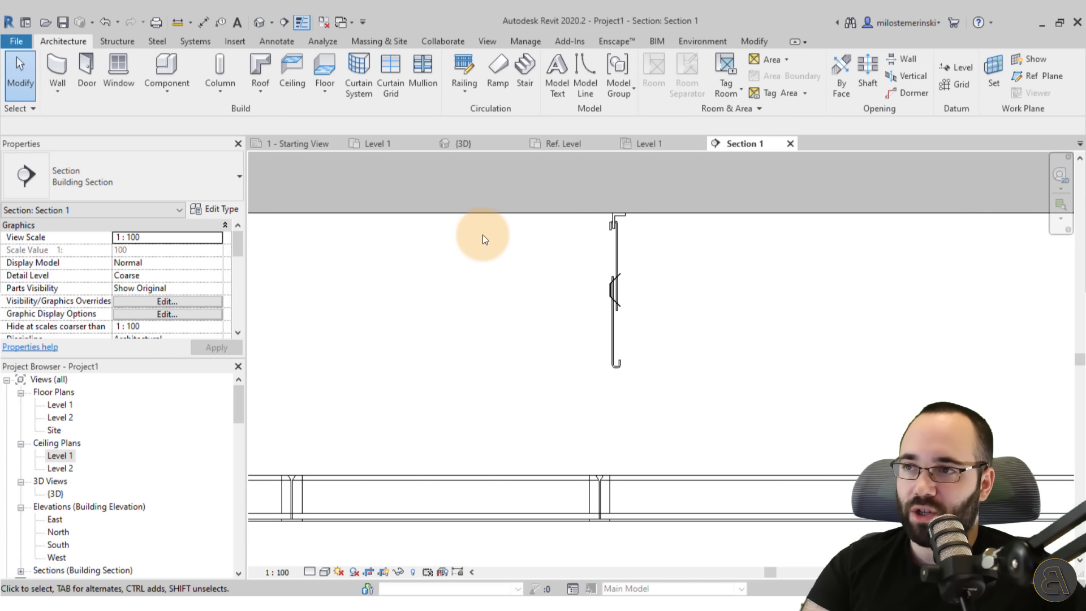
left_click(179, 27)
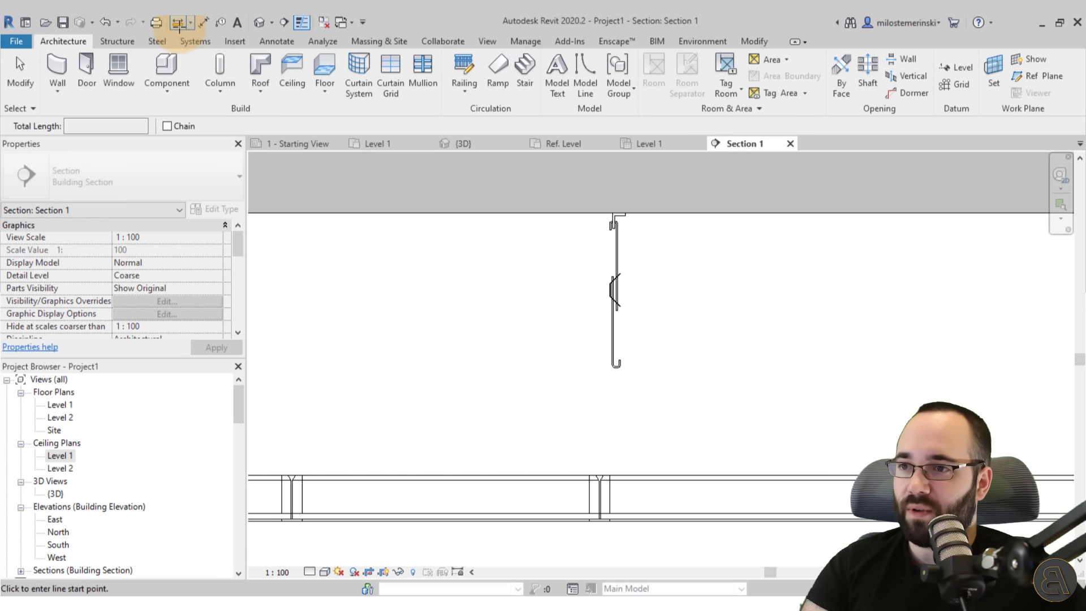
left_click(656, 213)
left_click(656, 481)
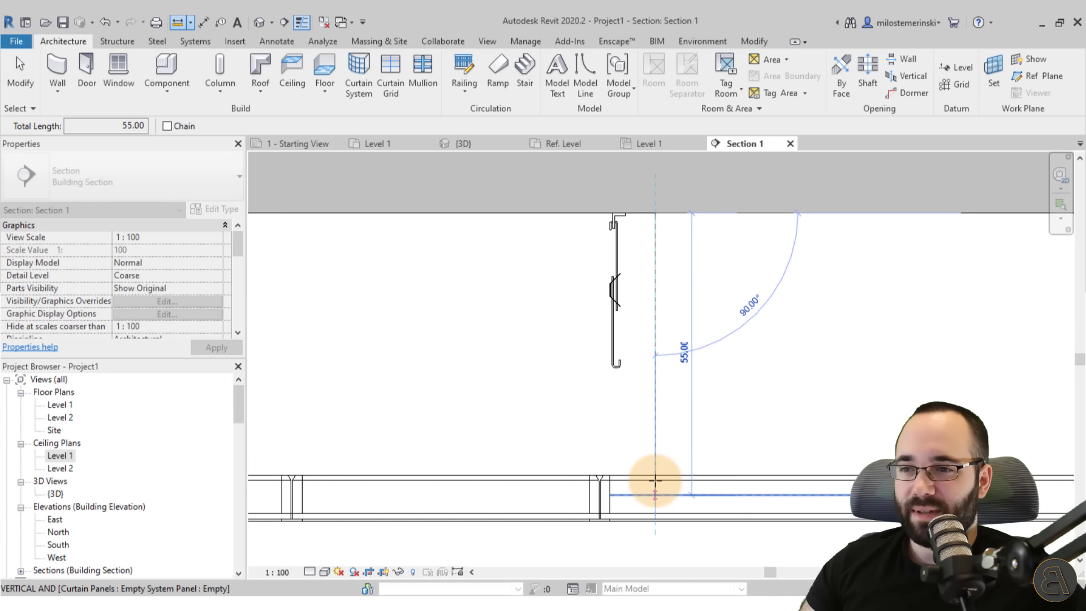
key("Escape")
key("Escape")
Step: Set the Suspension Wire type's Ceiling Offset to 55 and move the wire sideways onto the nearest ceiling mullion in Section 1
left_click(614, 368)
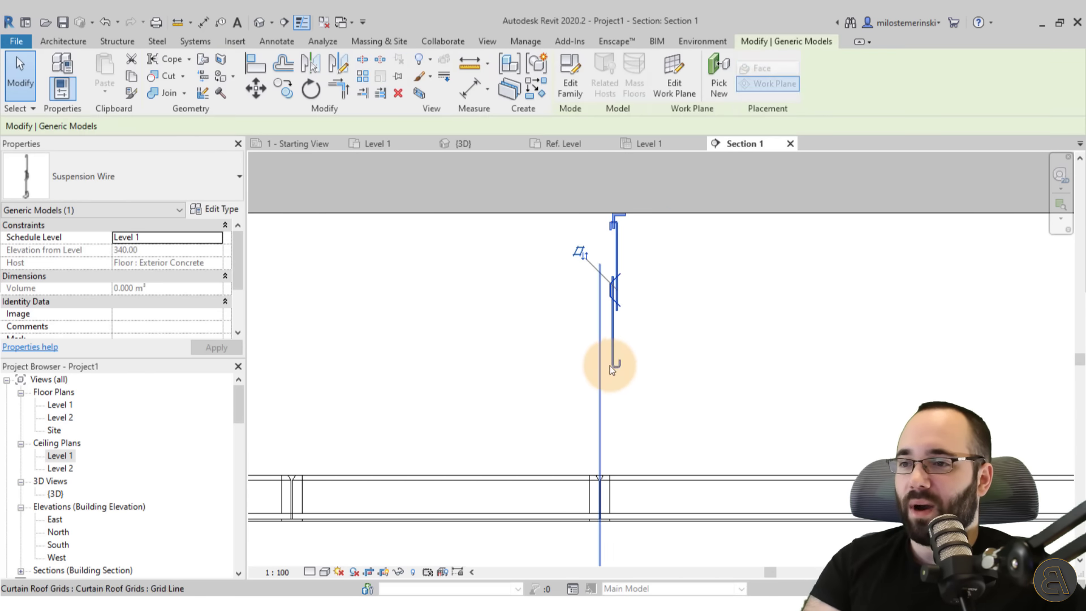
left_click(227, 209)
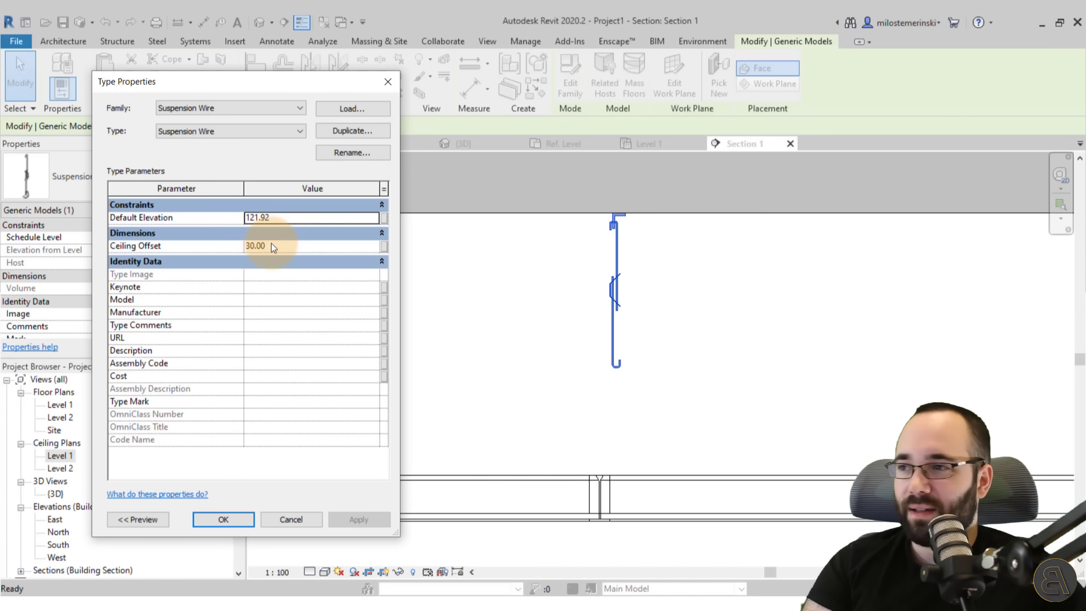
left_click(280, 249)
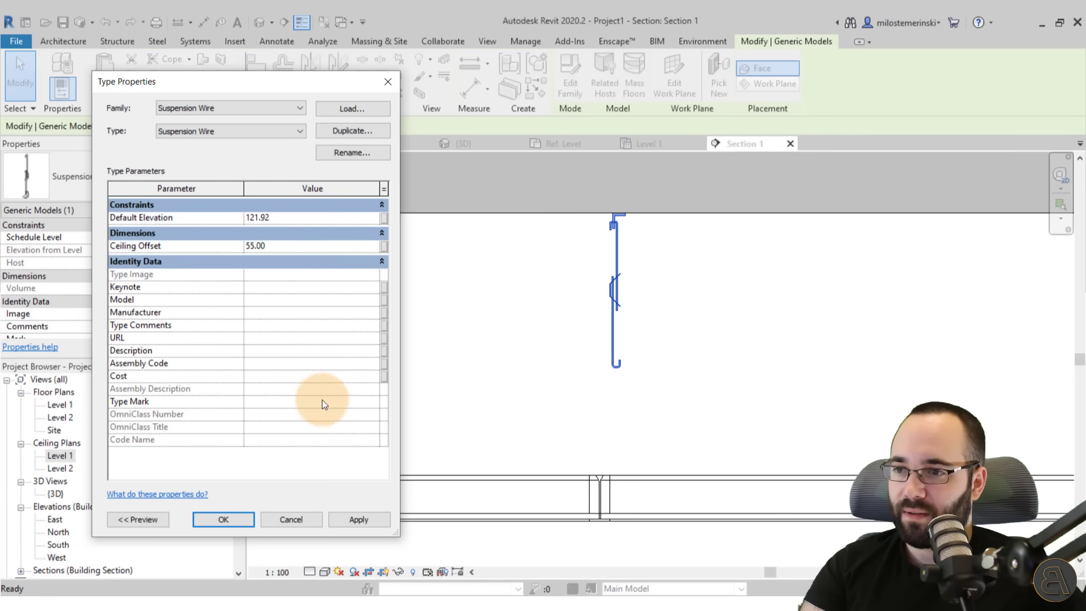
left_click(357, 525)
left_click(224, 519)
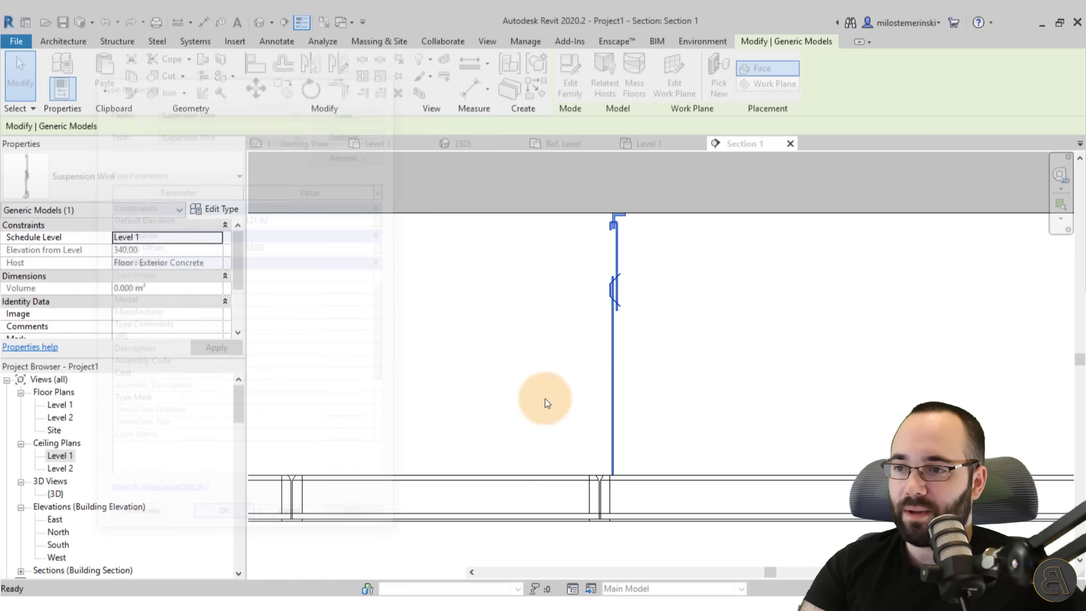
mouse_move(608, 376)
left_mouse_down()
mouse_move(578, 381)
mouse_move(592, 384)
left_mouse_up()
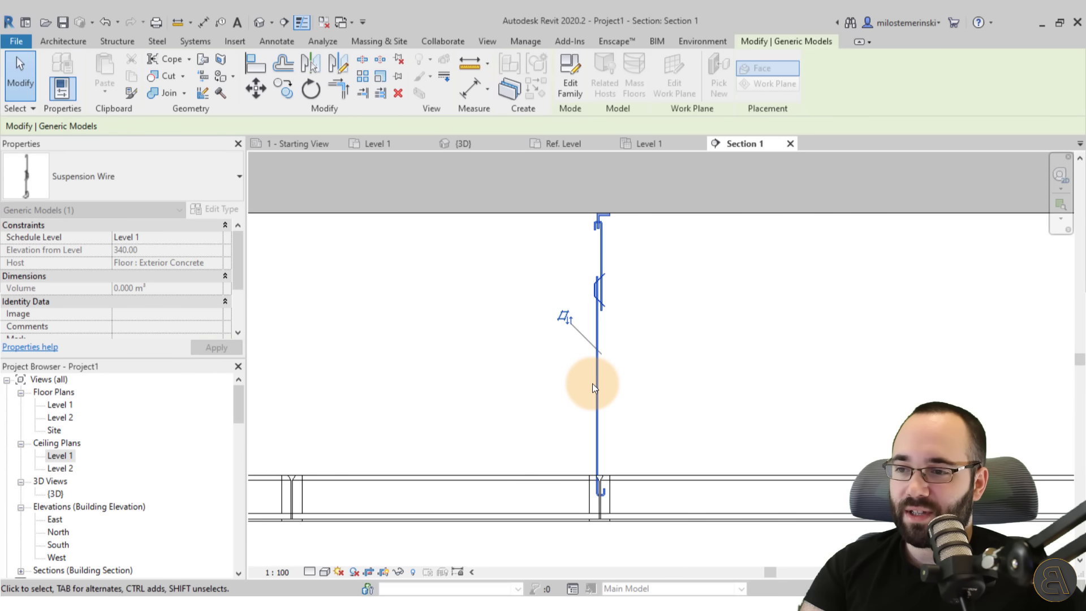
Step: Examine how the suspension wire's hook meets the ceiling mullion and how the wire spans from the floor to the grid
scroll(592, 384, "up", 3)
scroll(588, 374, "up", 2)
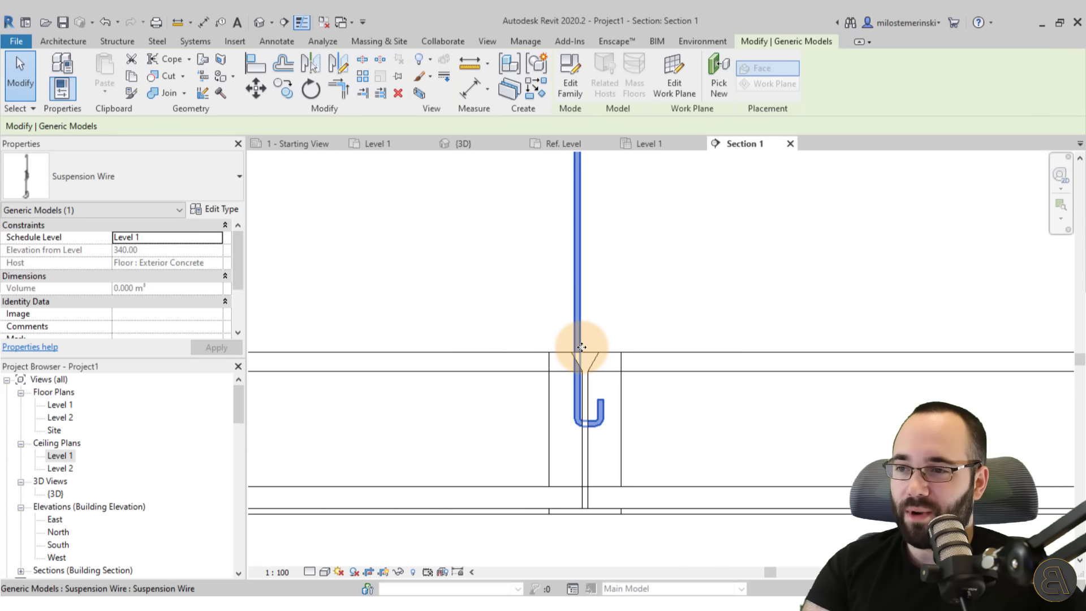
scroll(582, 347, "down", 1)
scroll(585, 408, "up", 3)
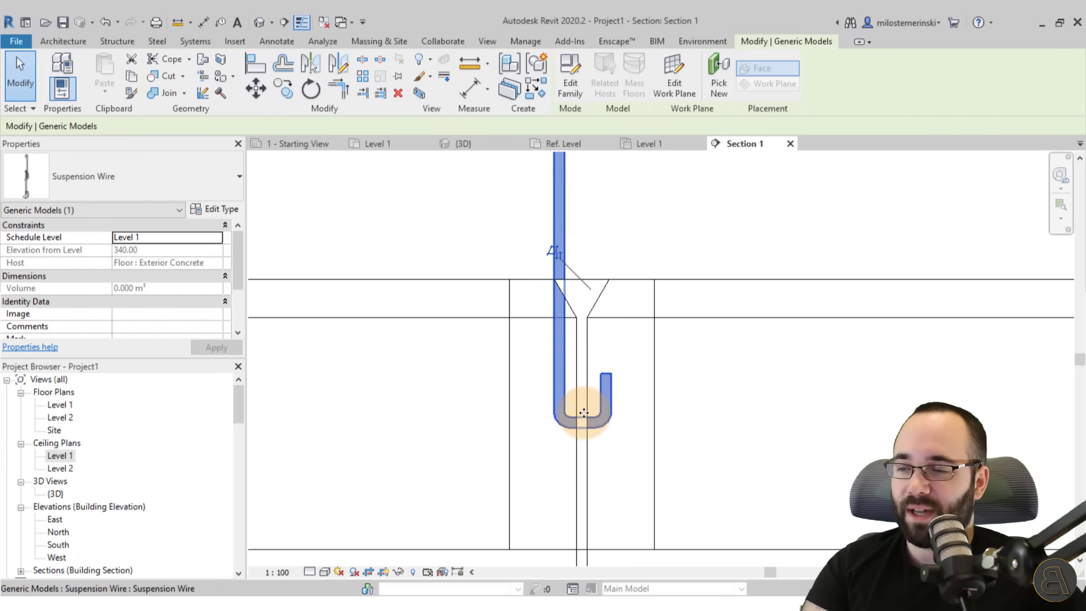
scroll(584, 413, "down", 6)
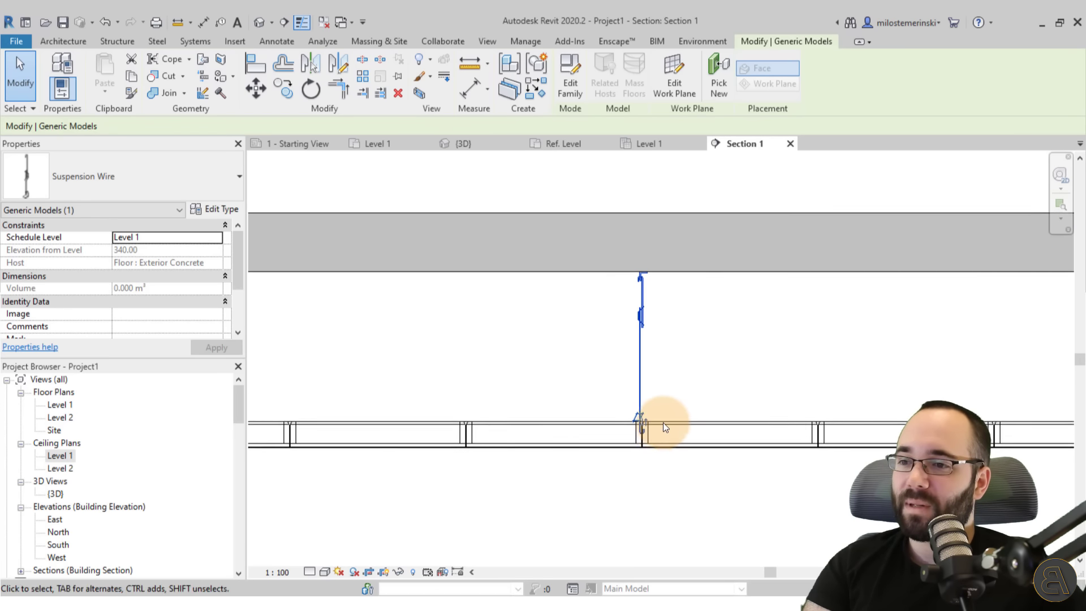
scroll(663, 422, "up", 3)
scroll(622, 463, "up", 3)
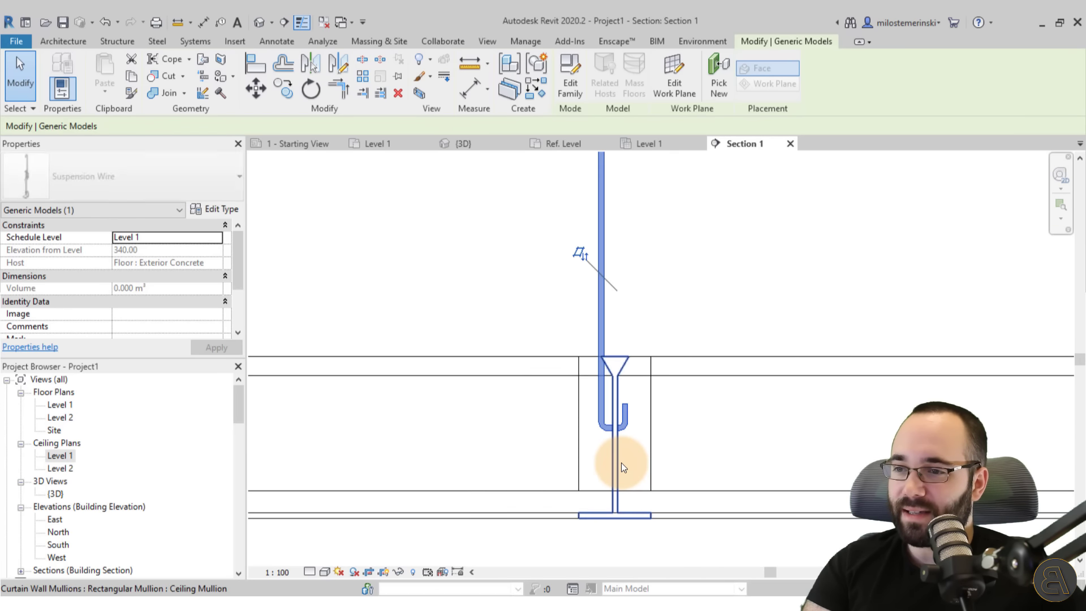
scroll(621, 463, "down", 1)
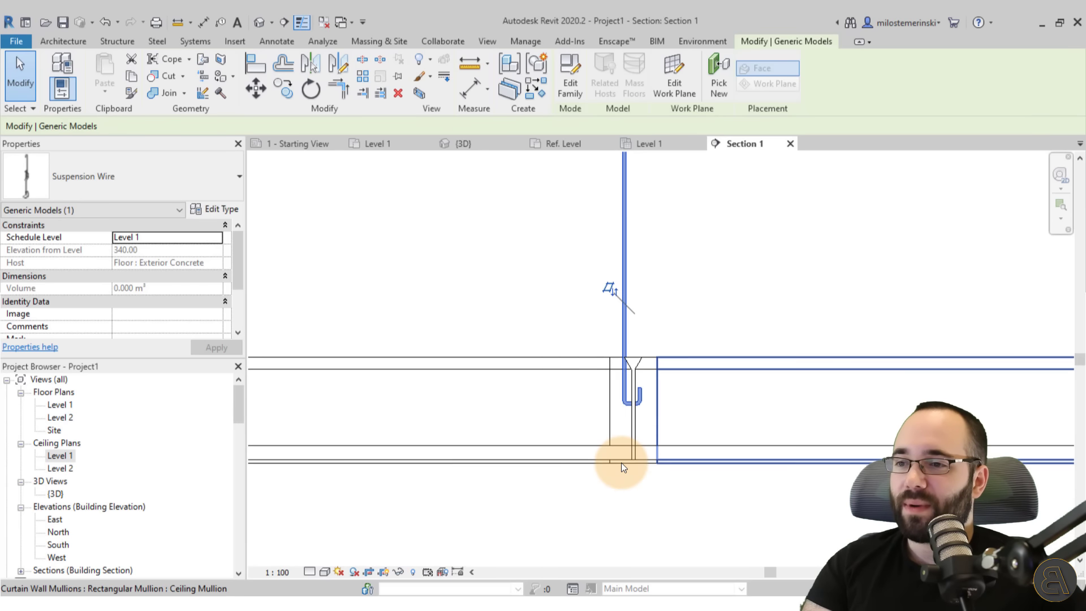
scroll(670, 356, "down", 2)
middle_click_drag(670, 358, 664, 488)
scroll(701, 369, "down", 1)
key("Escape")
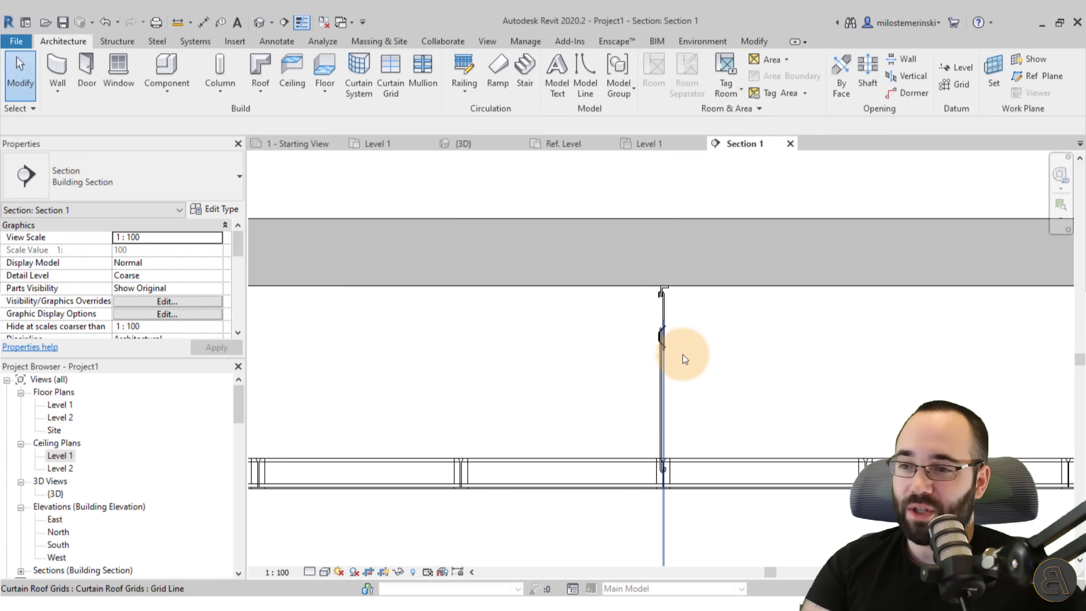
Step: Select the suspension wire in Section 1 and show it in the Level 1 ceiling plan with the Wireframe visual style
left_click(662, 340)
scroll(679, 334, "down", 2)
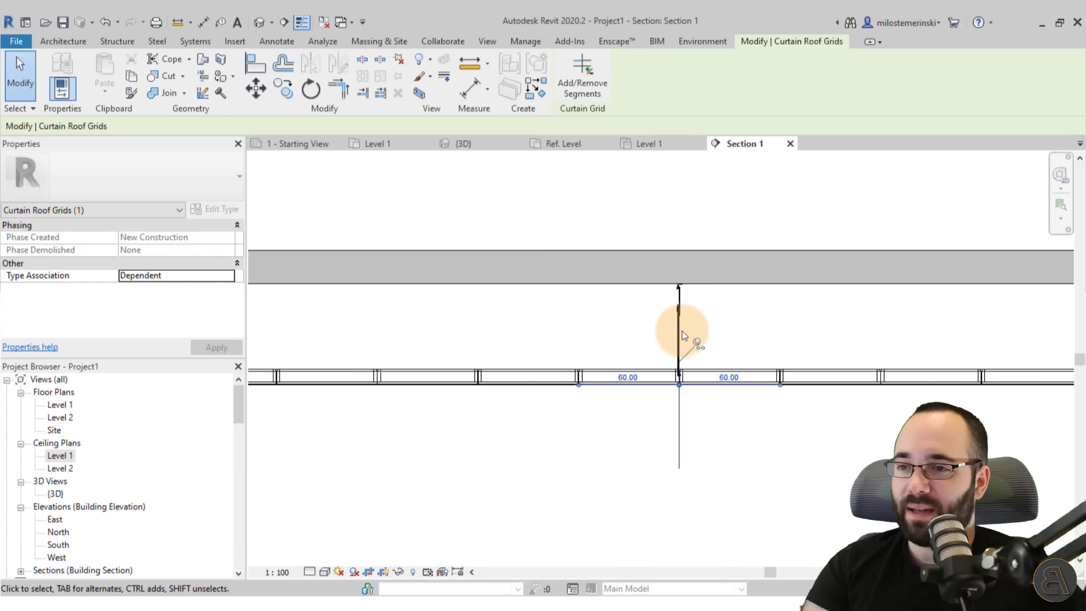
scroll(721, 311, "up", 2)
left_click(721, 311)
left_click(618, 266)
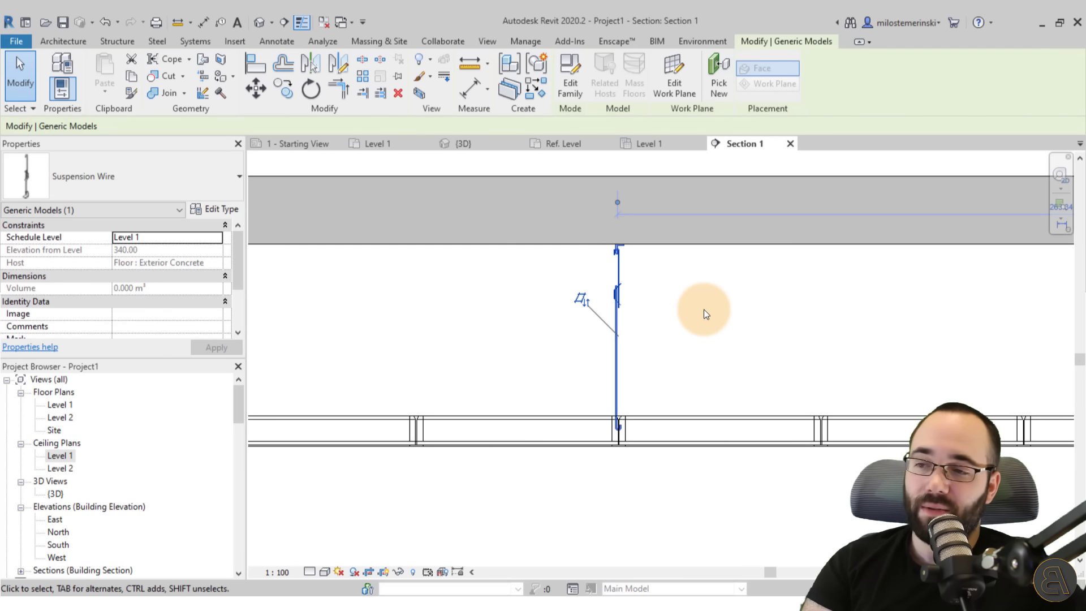
left_click(644, 146)
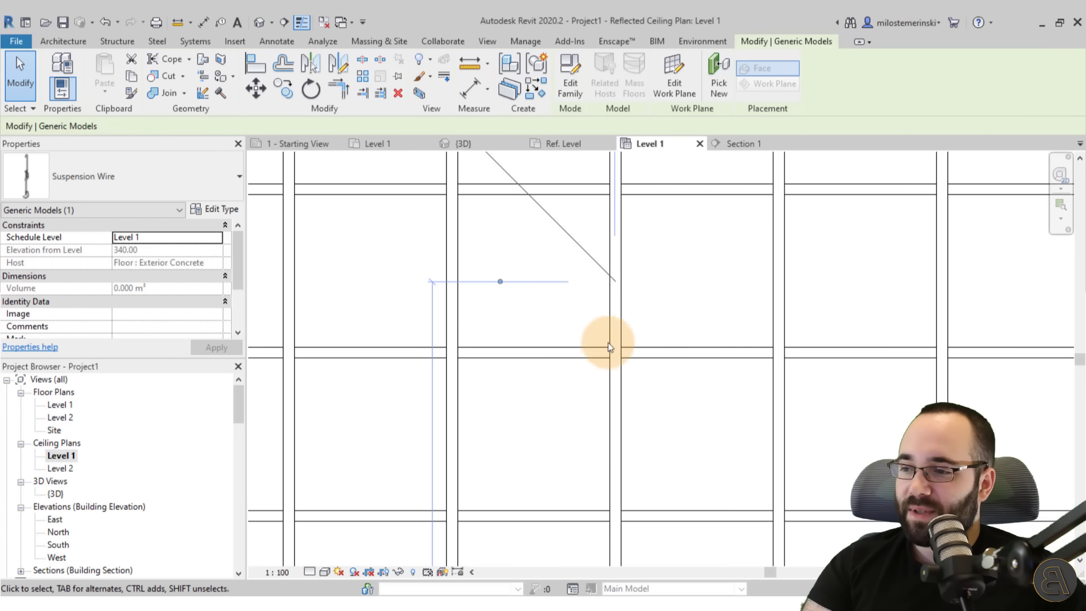
left_click(325, 572)
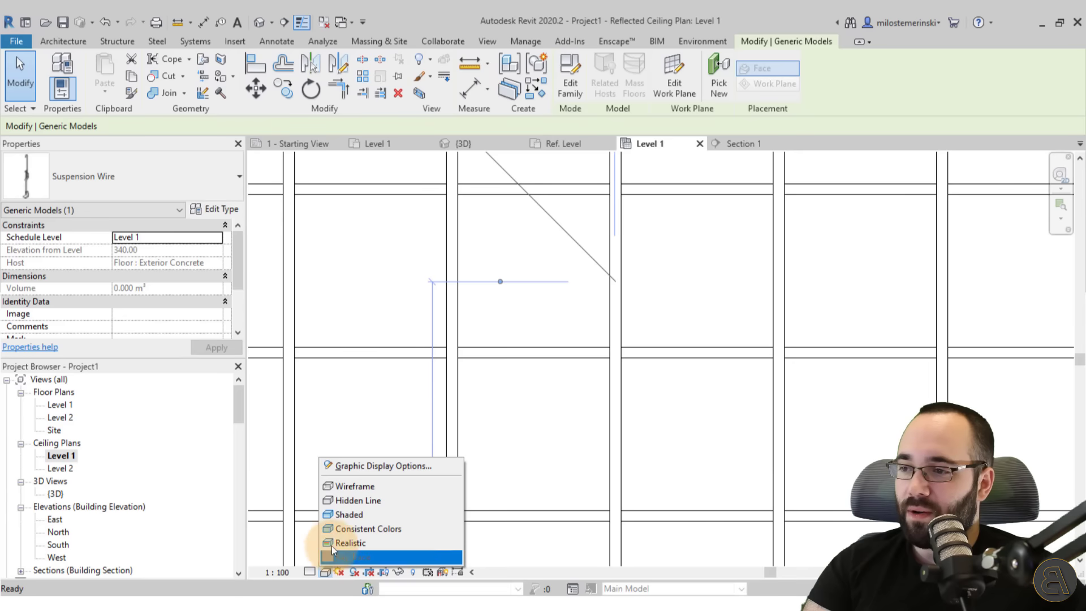
left_click(344, 488)
scroll(362, 493, "down", 5)
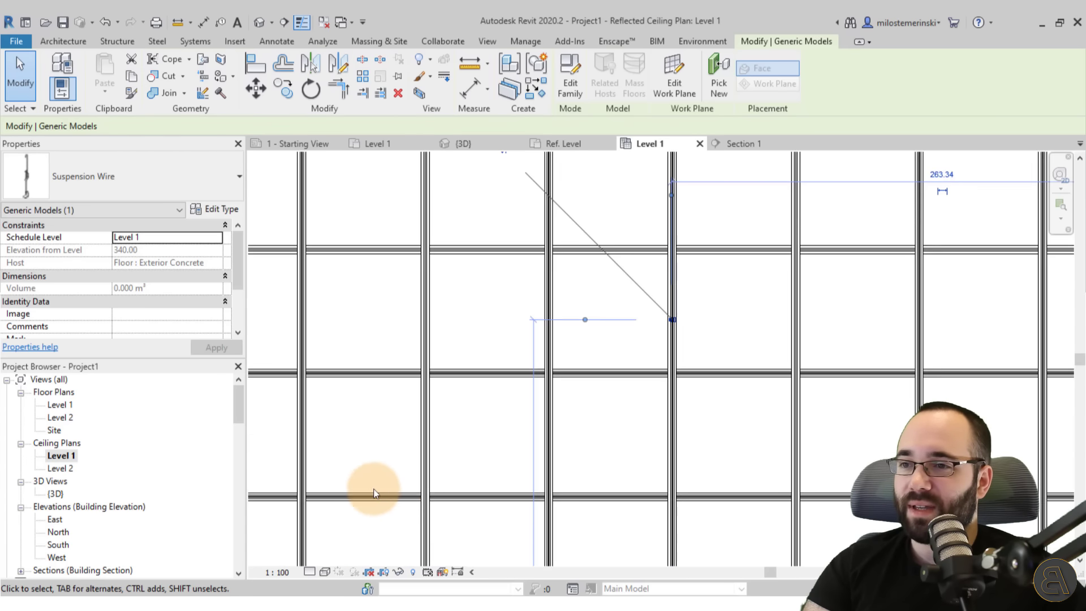
Step: Copy the suspension wire with Multiple enabled onto every second ceiling mullion toward the left wall, at 120 cm spacing along the row
middle_click_drag(635, 460, 715, 465)
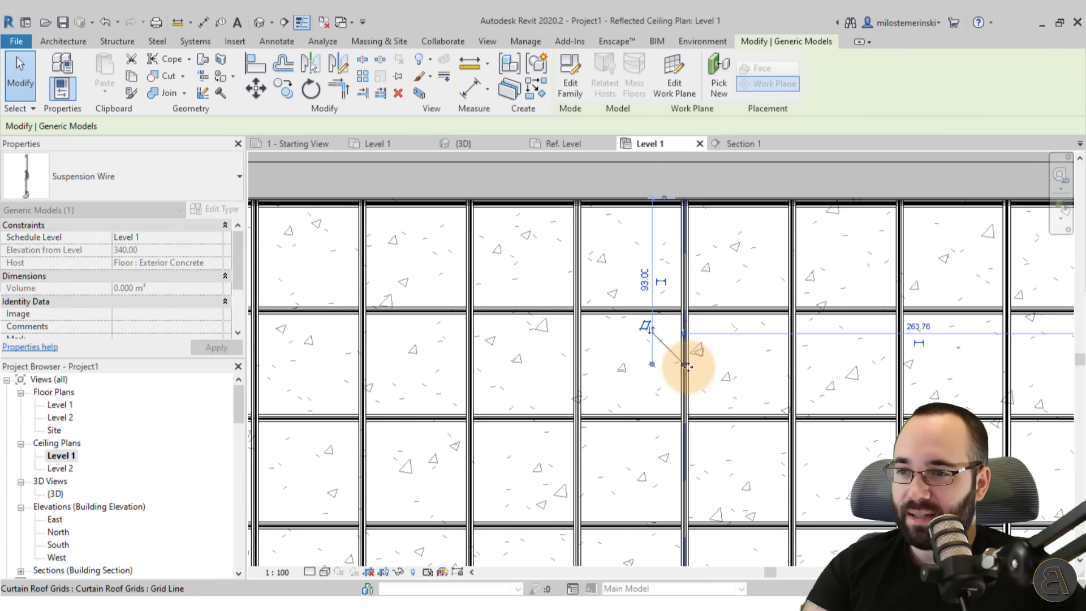
scroll(686, 365, "up", 5)
scroll(683, 410, "up", 3)
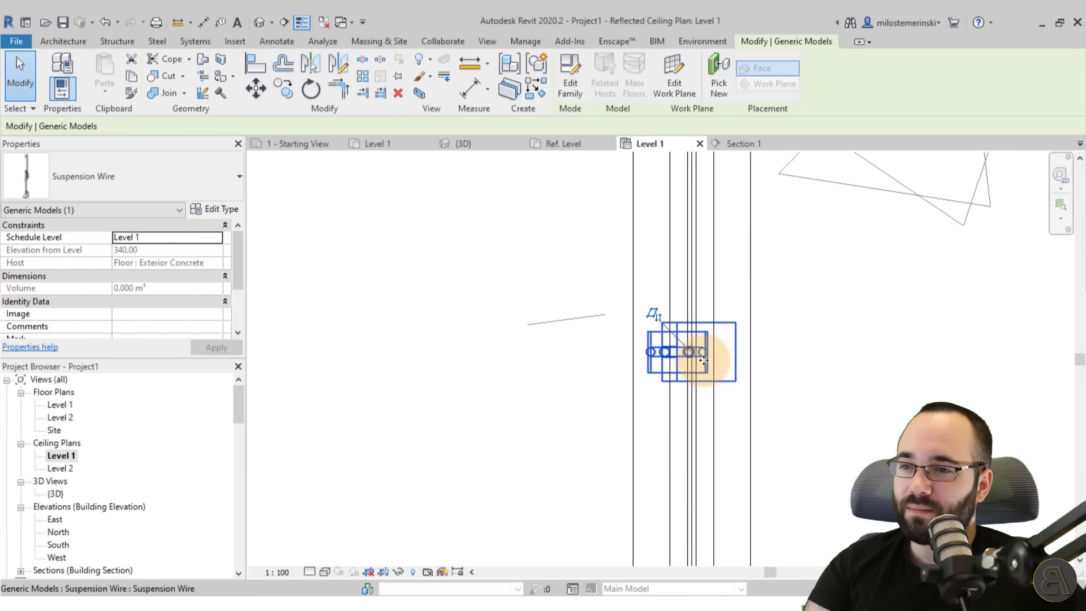
scroll(737, 372, "up", 3)
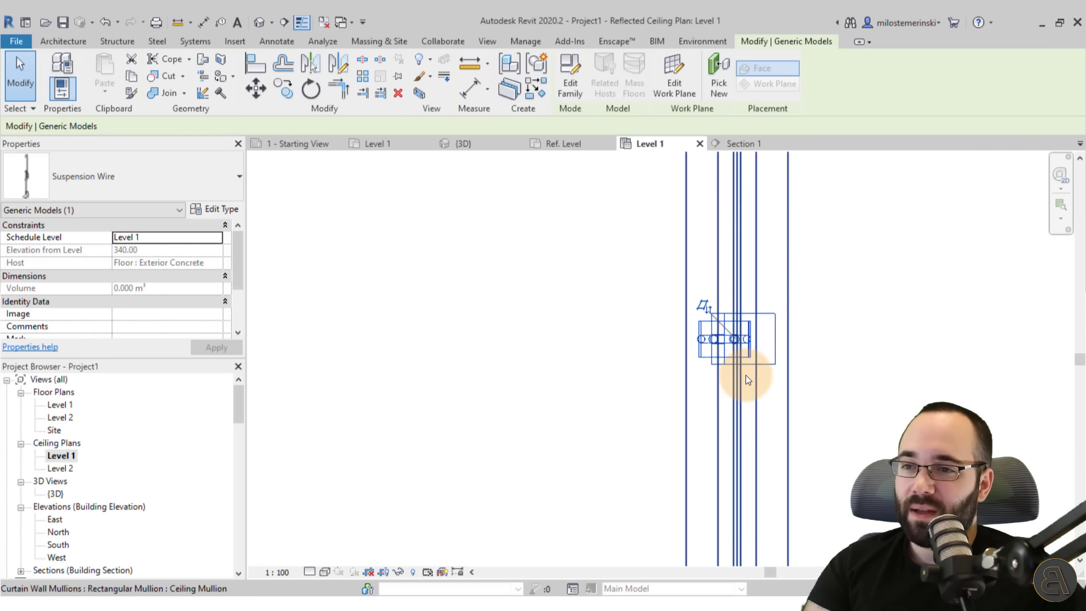
scroll(745, 375, "down", 5)
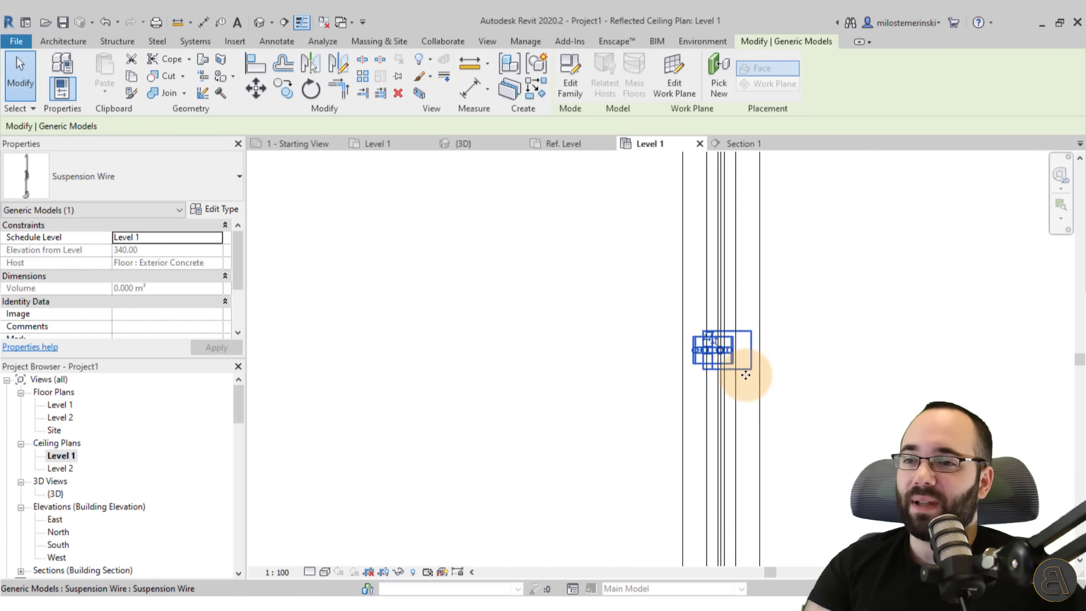
scroll(758, 350, "down", 3)
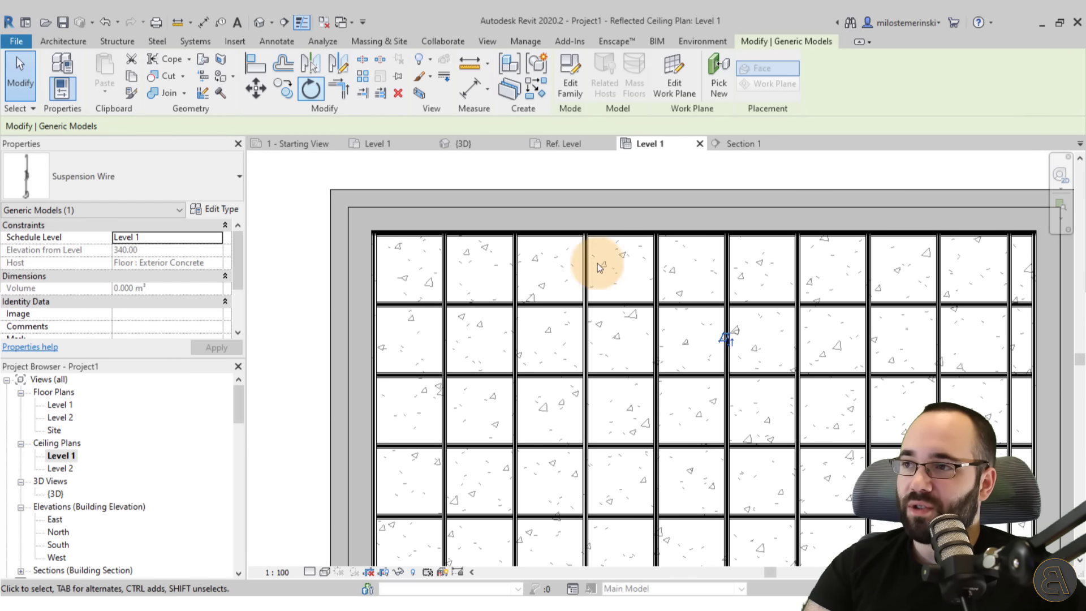
left_click(284, 97)
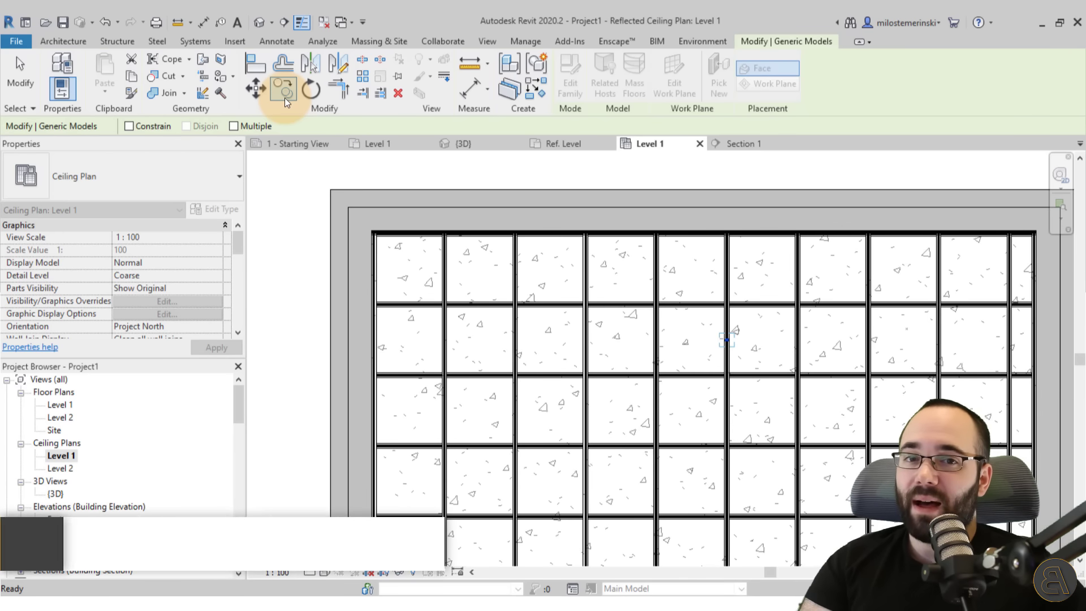
left_click(240, 126)
scroll(549, 189, "up", 4)
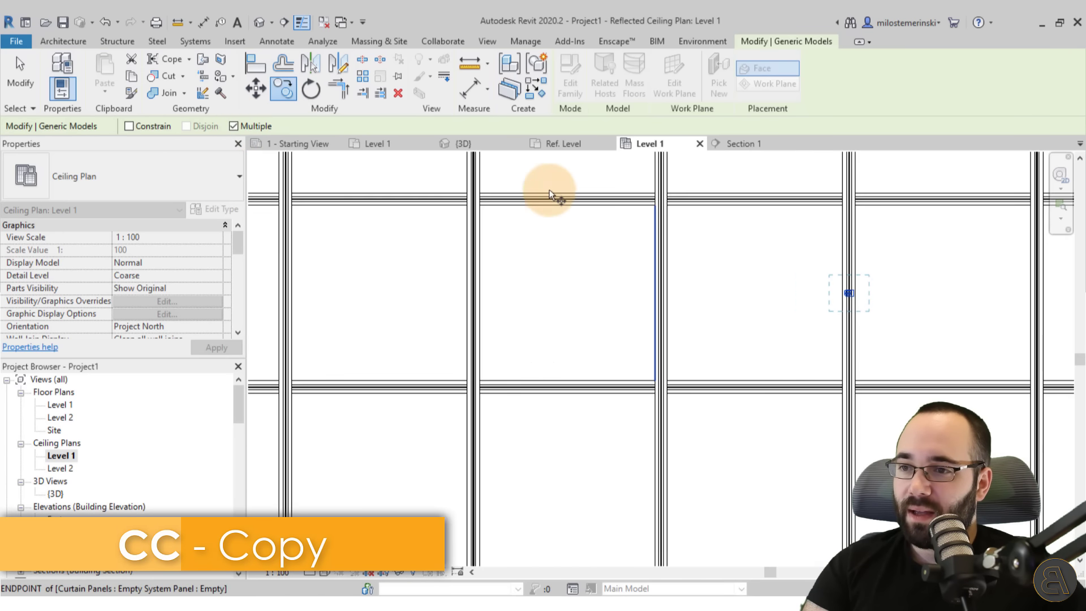
left_click(860, 252)
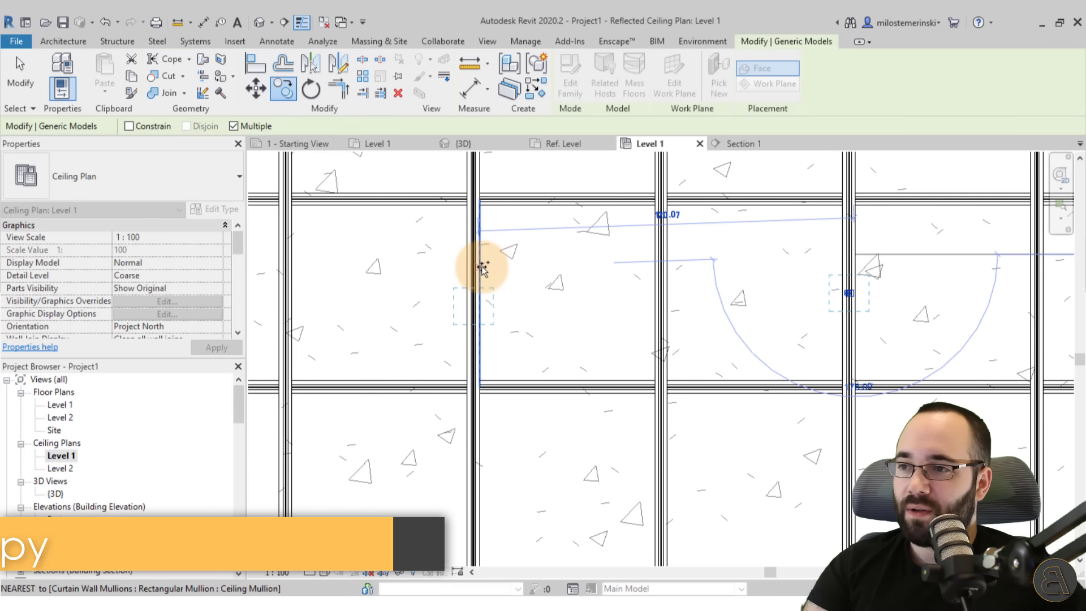
middle_click_drag(299, 274, 663, 280)
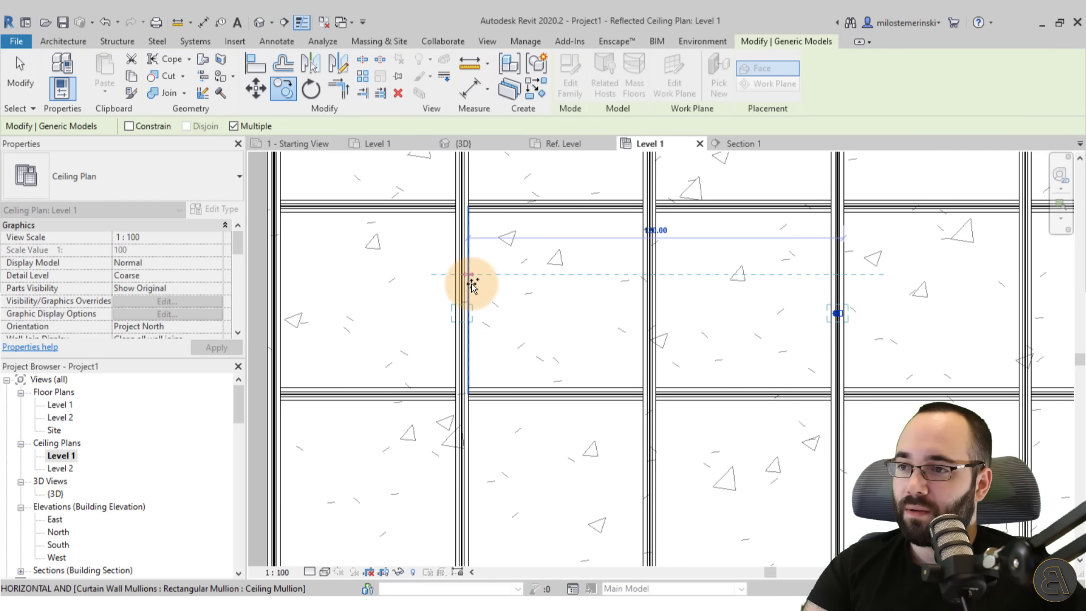
left_click(471, 283)
Step: Place further copies of the suspension wire on every second ceiling mullion toward the right wall, then end the Copy command
scroll(472, 285, "down", 3)
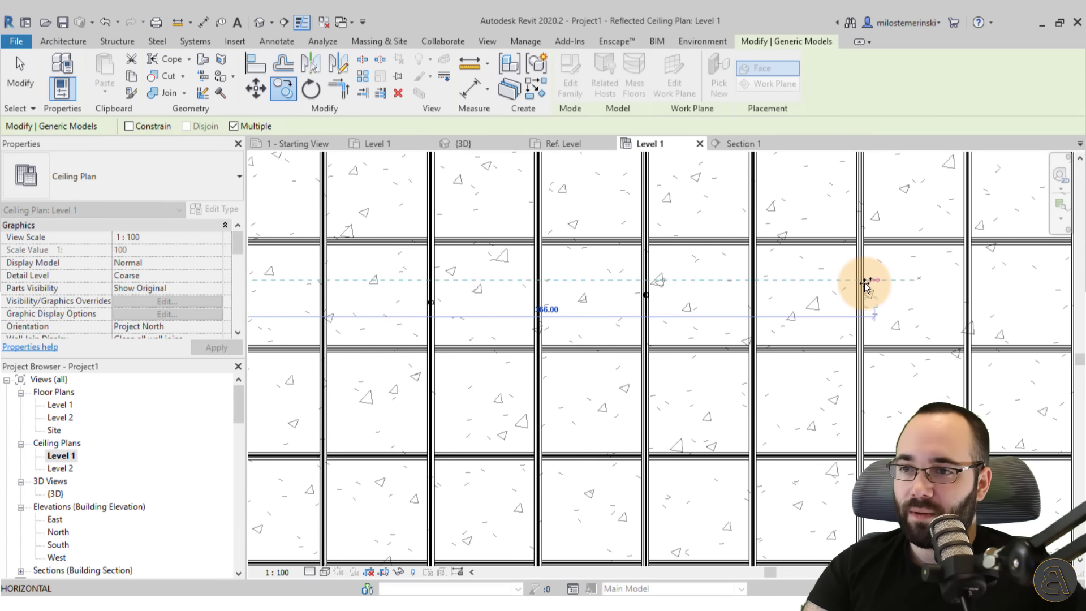
left_click(865, 283)
scroll(957, 317, "down", 2)
middle_click_drag(1012, 298, 990, 303)
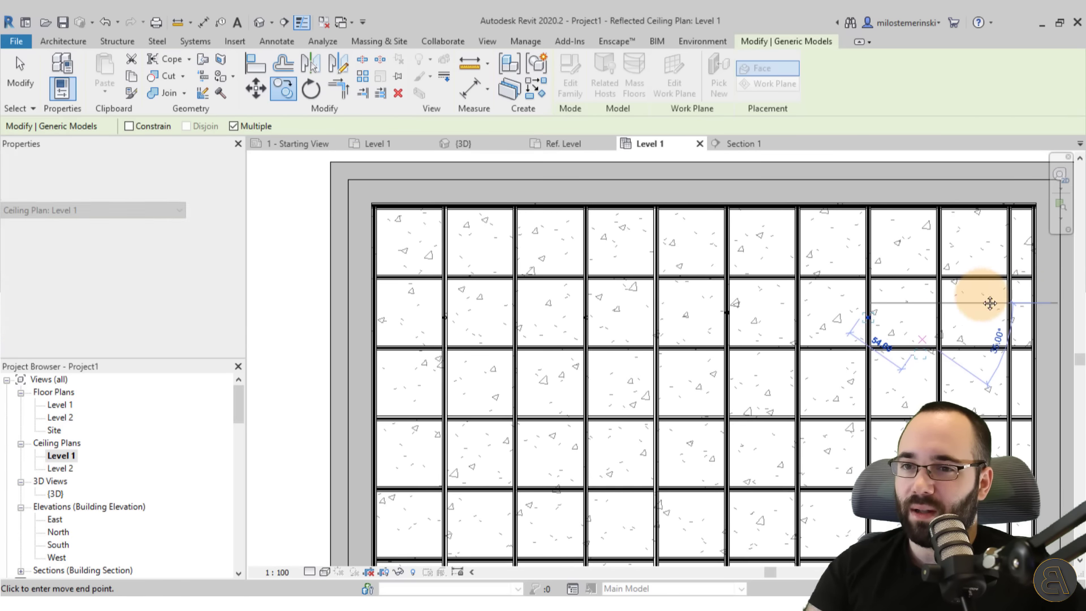
scroll(1016, 300, "up", 3)
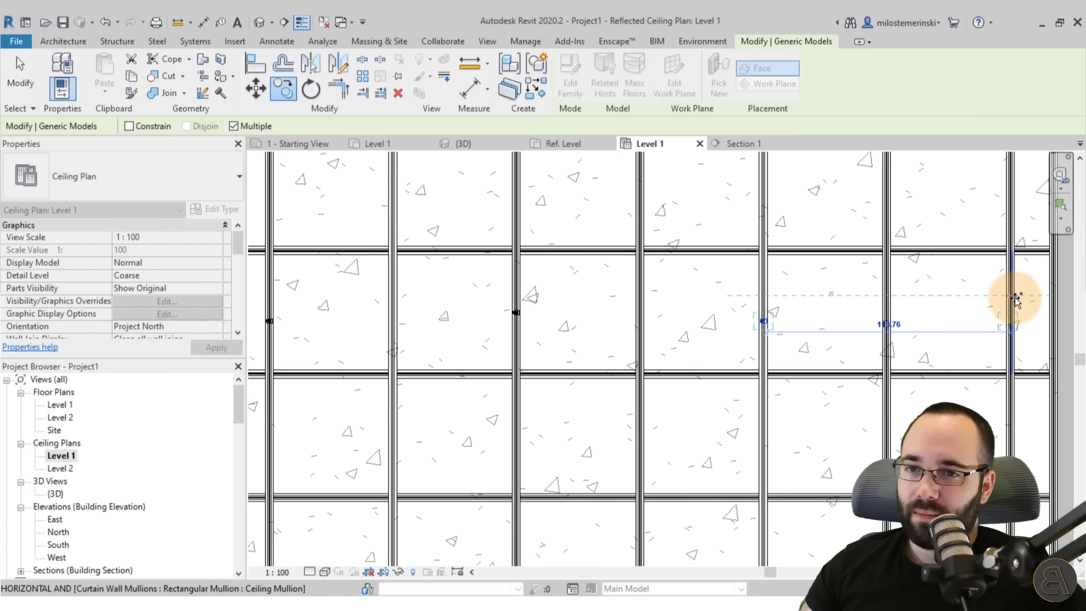
left_click(1015, 297)
scroll(1015, 298, "down", 3)
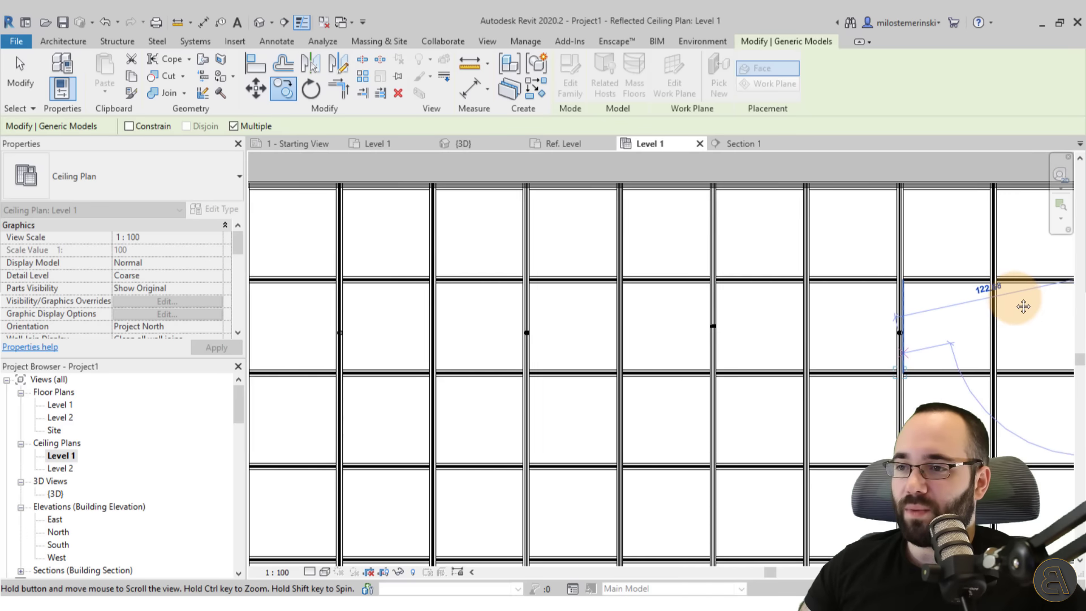
key("Escape")
key("Escape")
Step: Select the row of five suspension wires and copy it down the plan at every second grid row, 120 cm apart
scroll(352, 316, "down", 1)
left_click_drag(351, 317, 1054, 350)
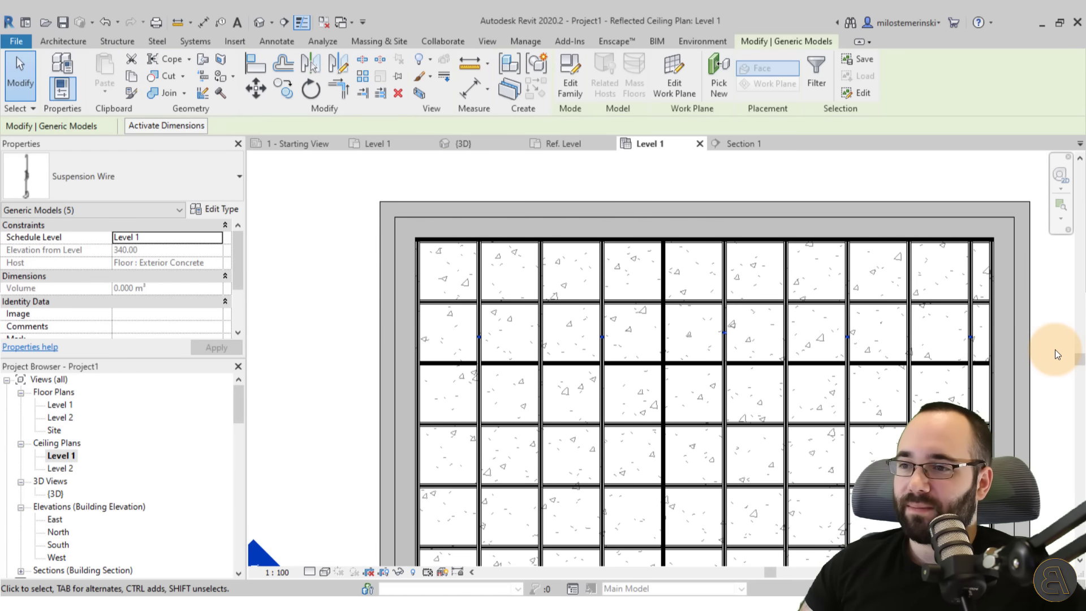
left_click(284, 90)
scroll(539, 302, "up", 3)
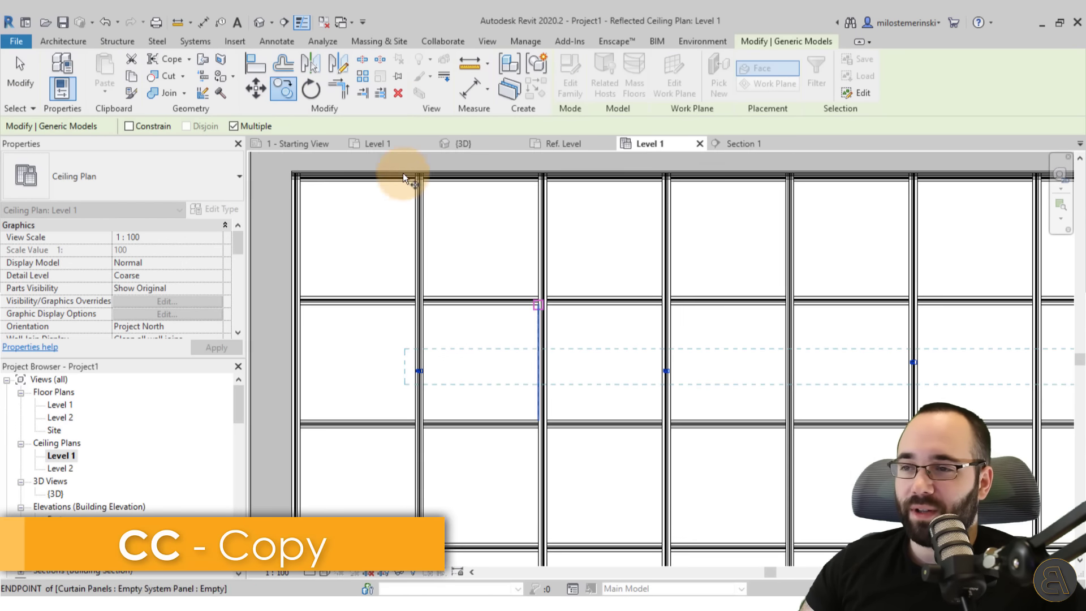
scroll(602, 305, "down", 2)
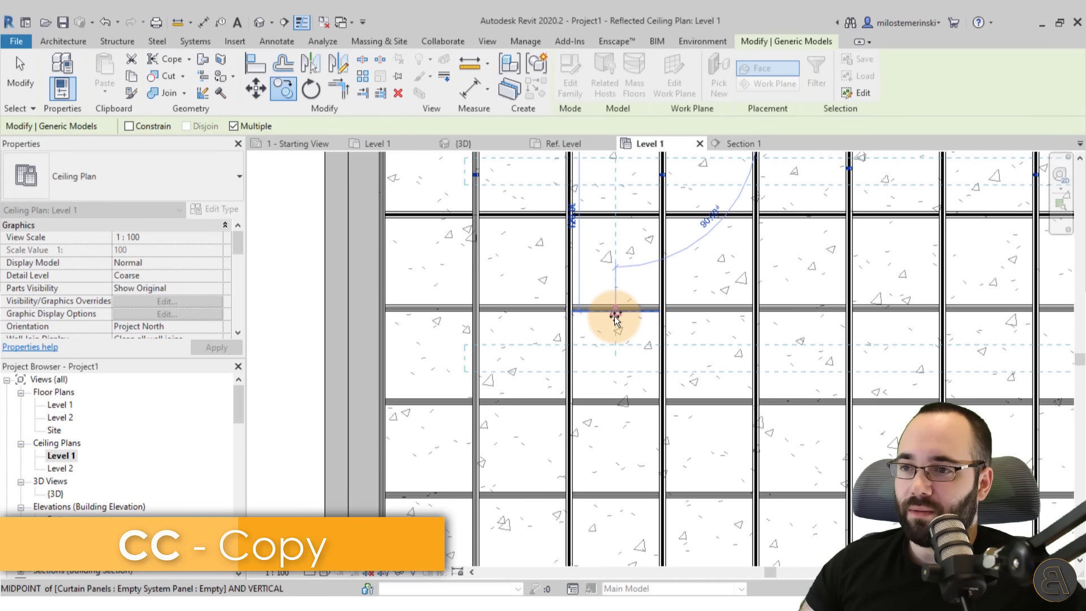
left_click(615, 408)
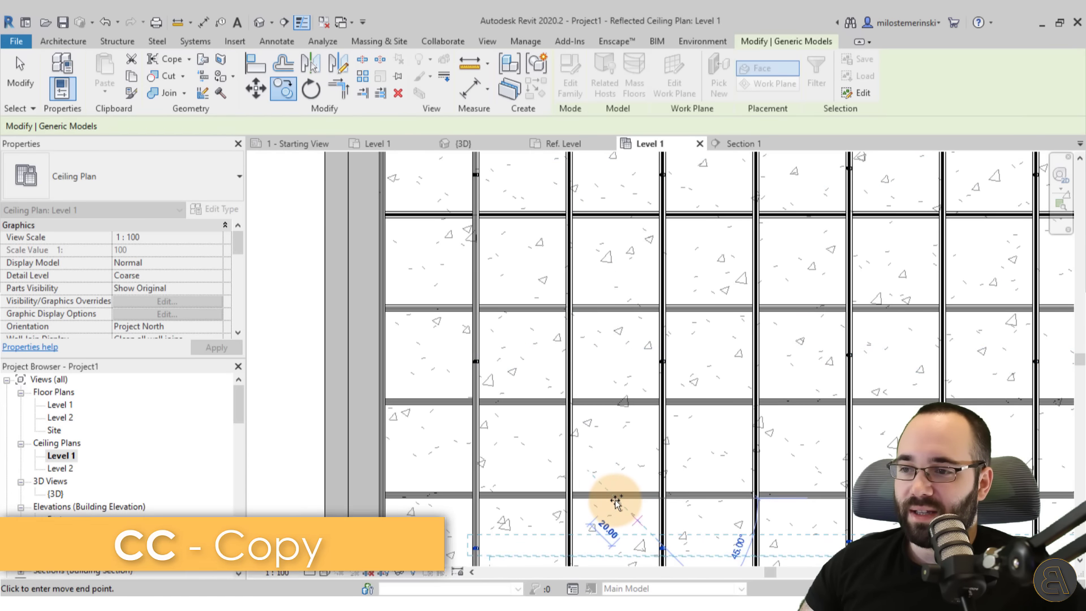
scroll(617, 413, "up", 2)
scroll(640, 419, "down", 2)
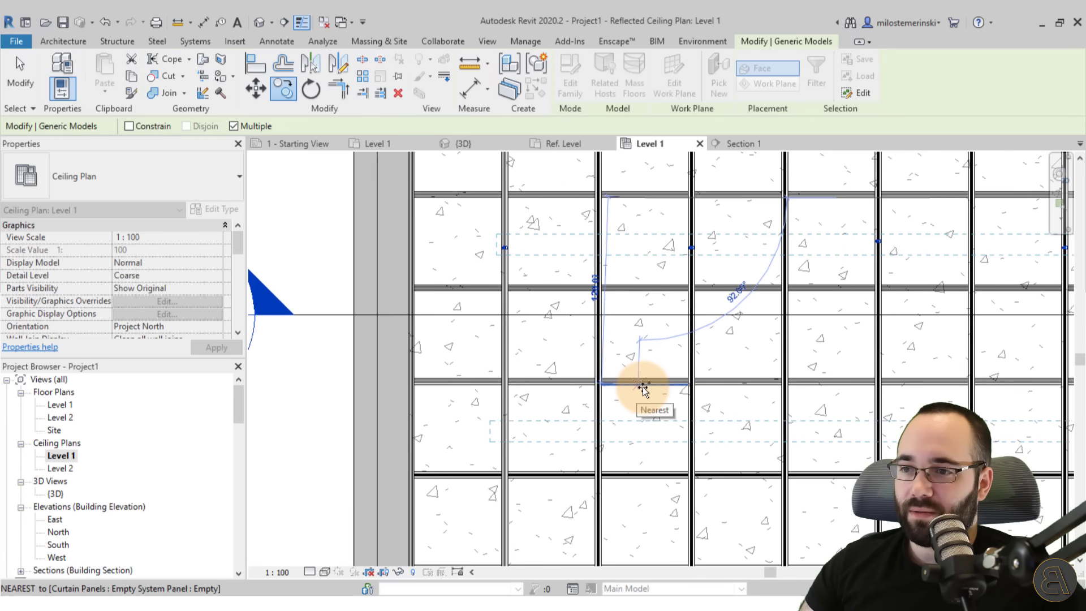
middle_click_drag(643, 389, 653, 315)
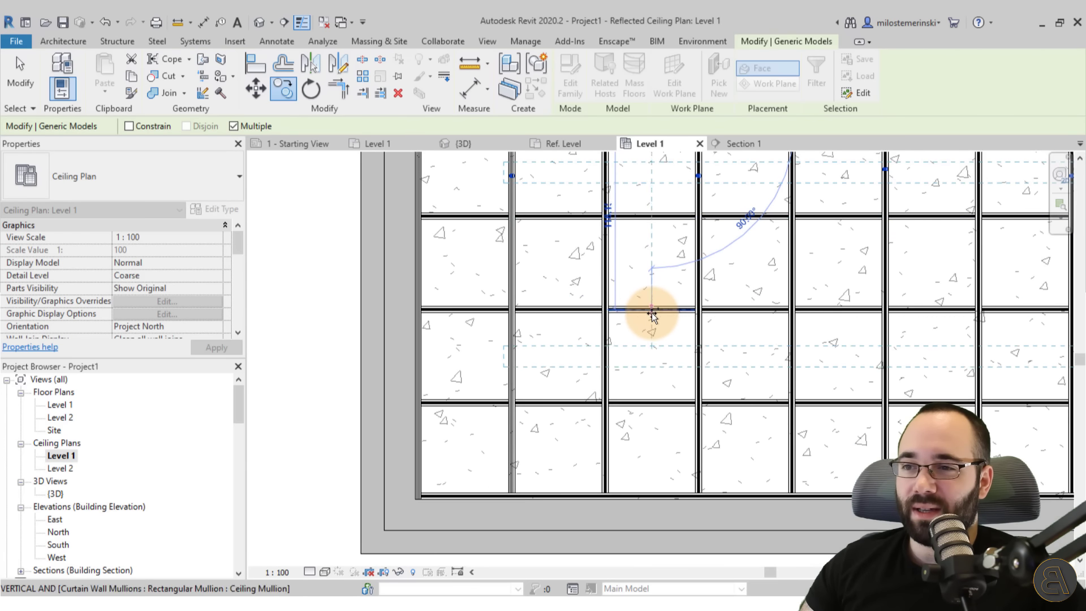
key("Escape")
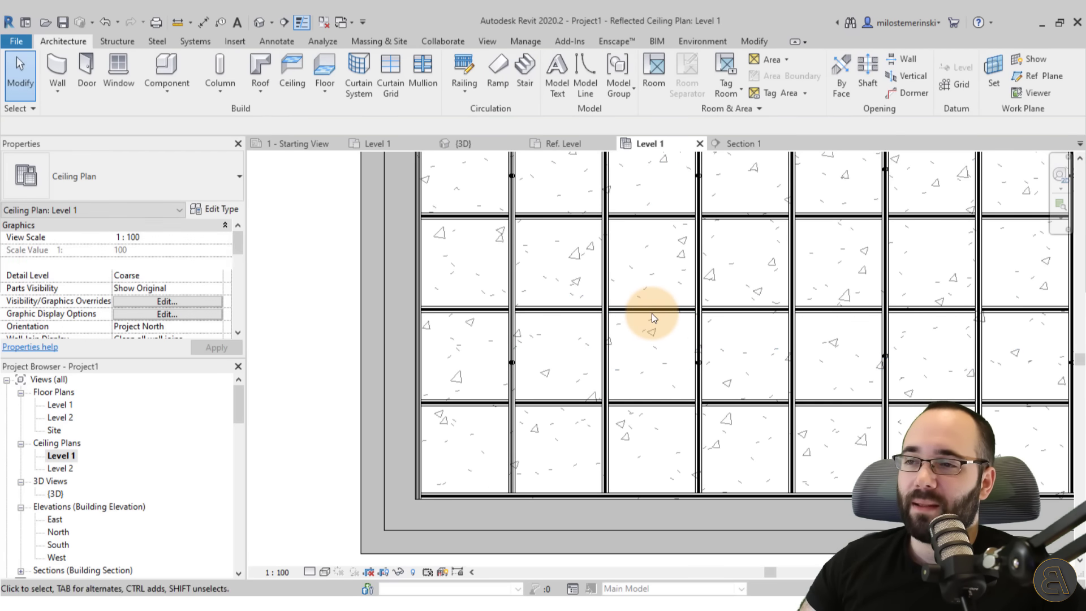
Step: Show the {3D} view from outside and above, and reset its temporary hide/isolate
left_click(482, 145)
scroll(727, 295, "down", 6)
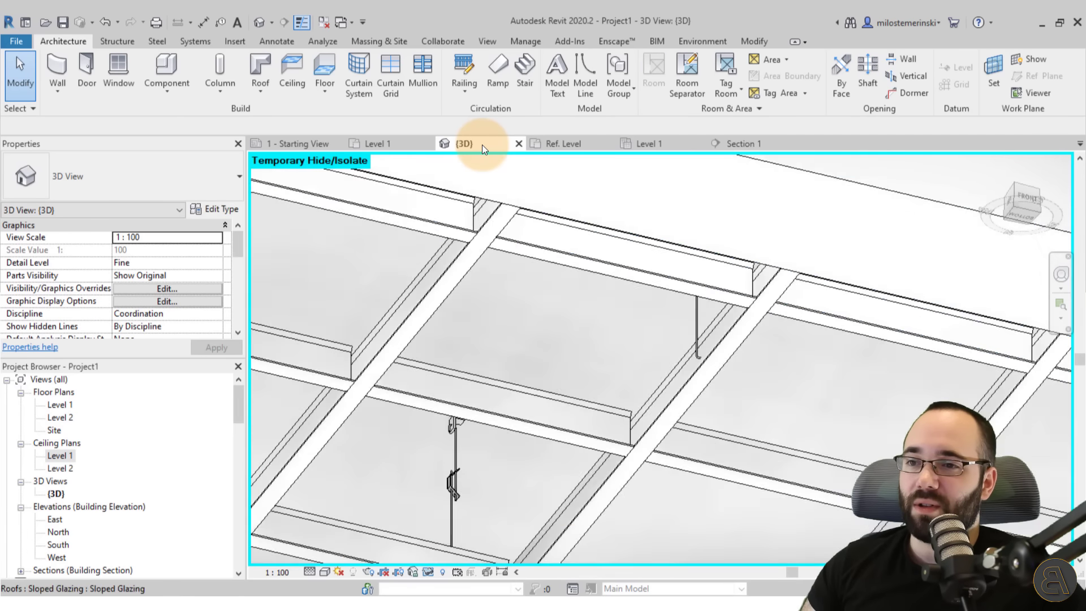
middle_click_drag(727, 294, 733, 390, "shift")
middle_click_drag(490, 154, 456, 332, "shift")
left_click(429, 572)
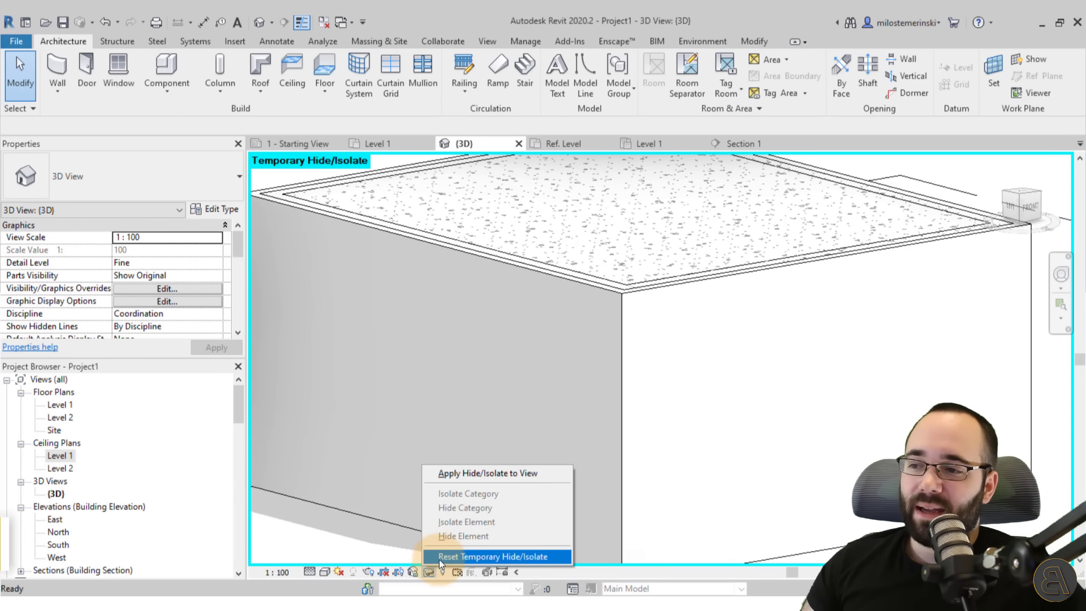
left_click(439, 558)
middle_click_drag(456, 559, 705, 453, "shift")
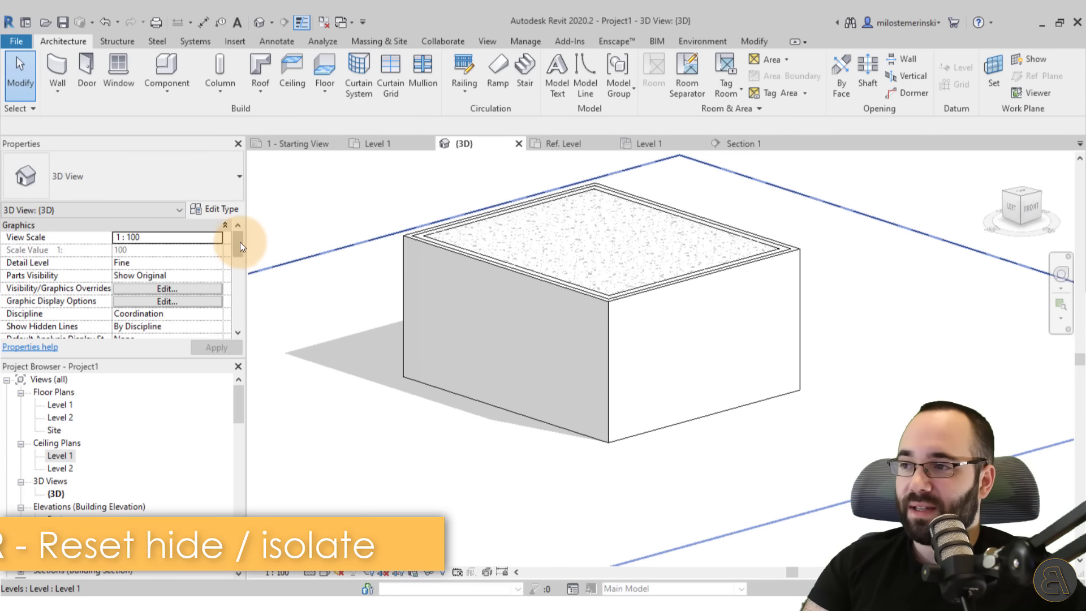
Step: Enable the Section Box for the {3D} view
left_click_drag(240, 242, 233, 273)
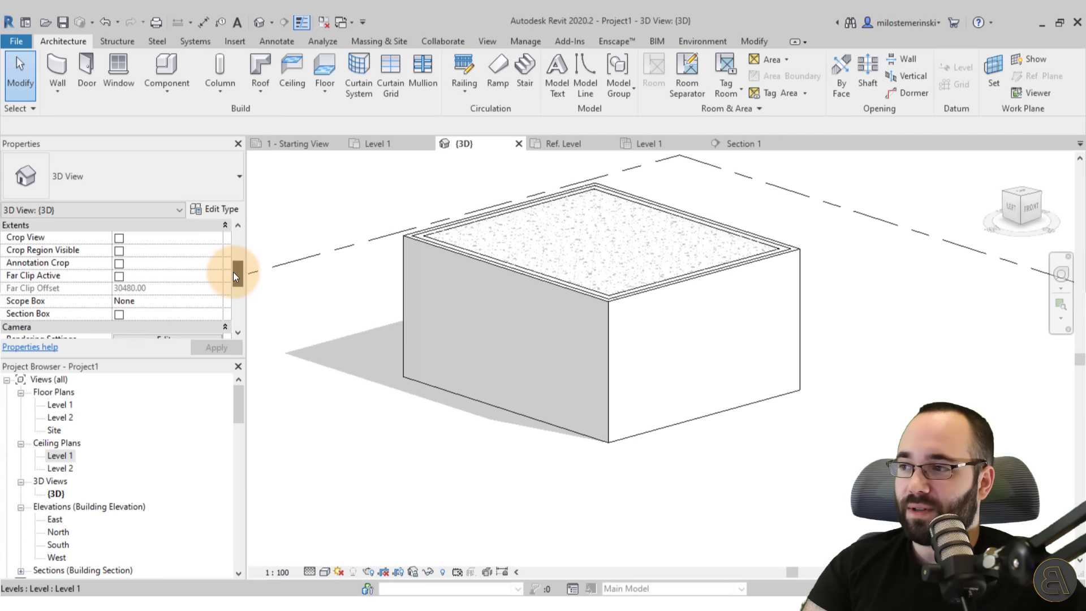
left_click(122, 314)
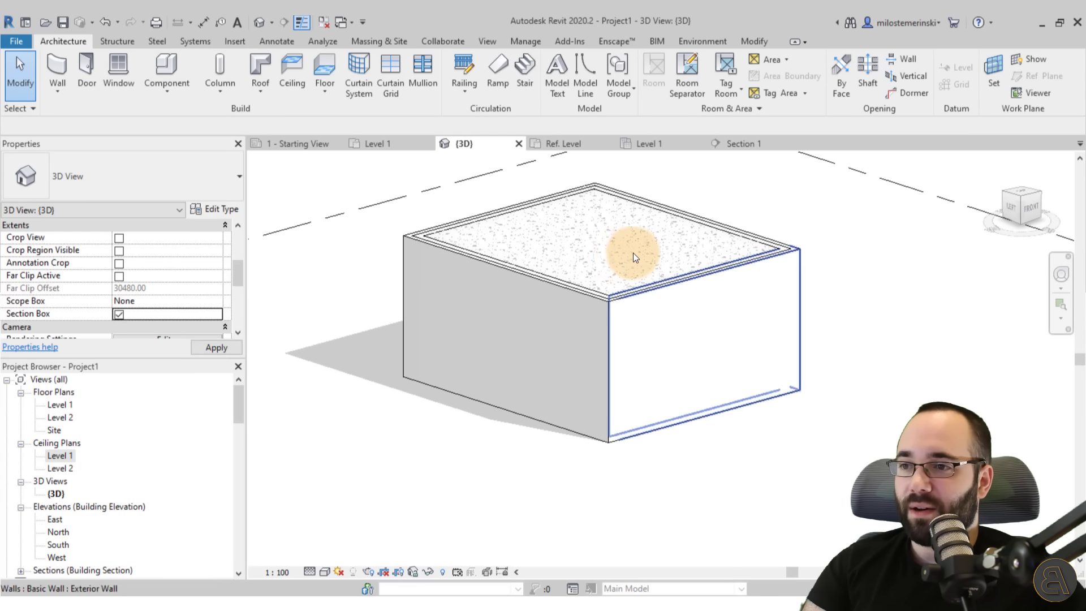
scroll(633, 253, "down", 5)
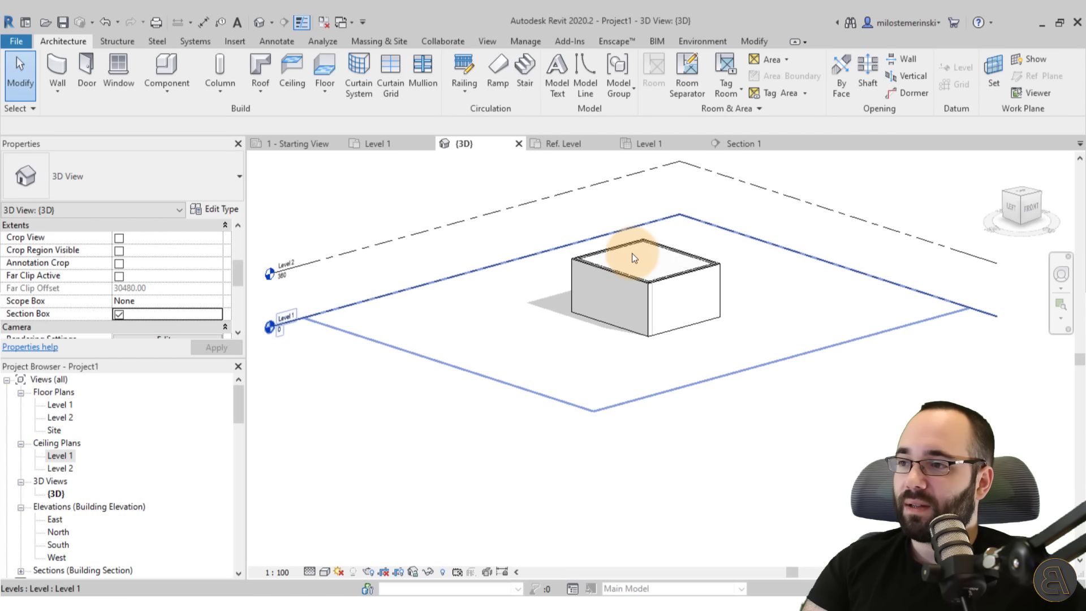
scroll(585, 244, "up", 2)
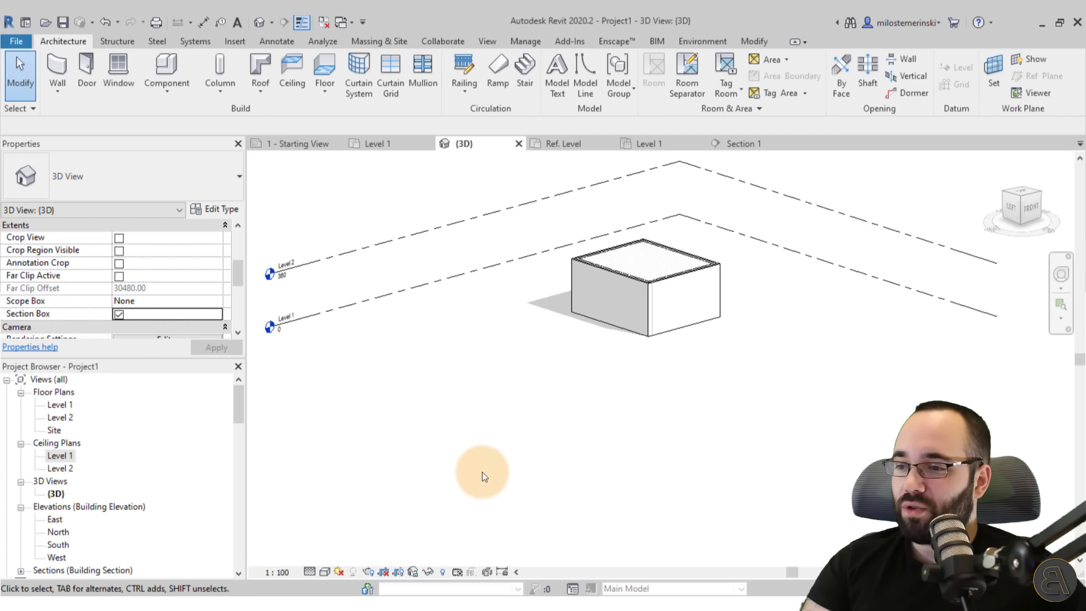
Step: Reveal the hidden section box and pull its front face inward to cut through the building, then leave Reveal Hidden Elements mode
left_click(443, 572)
left_click(731, 311)
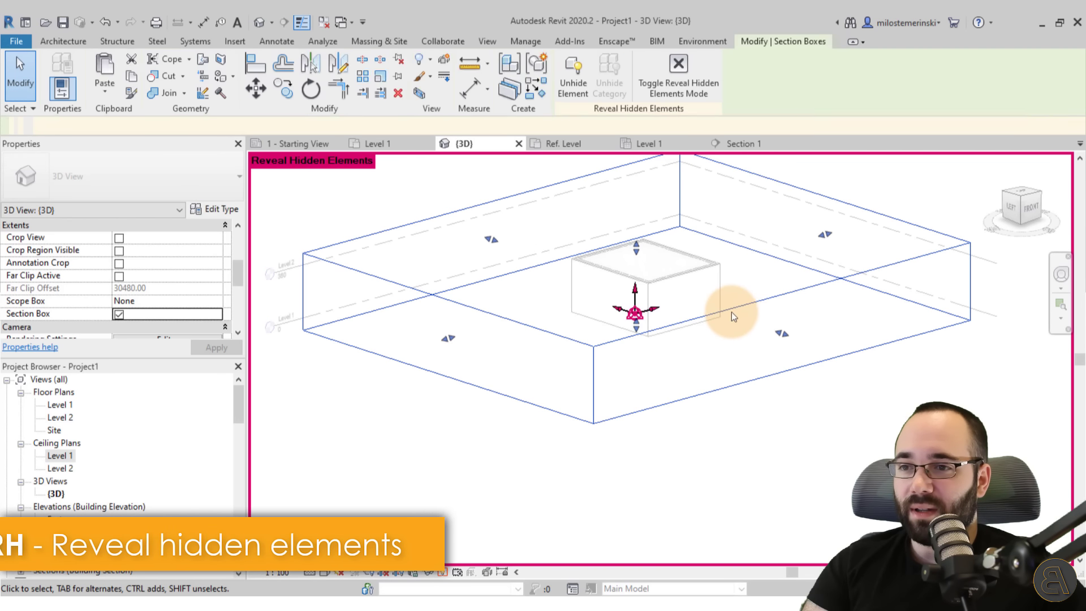
left_click_drag(781, 334, 662, 296)
left_click(740, 341)
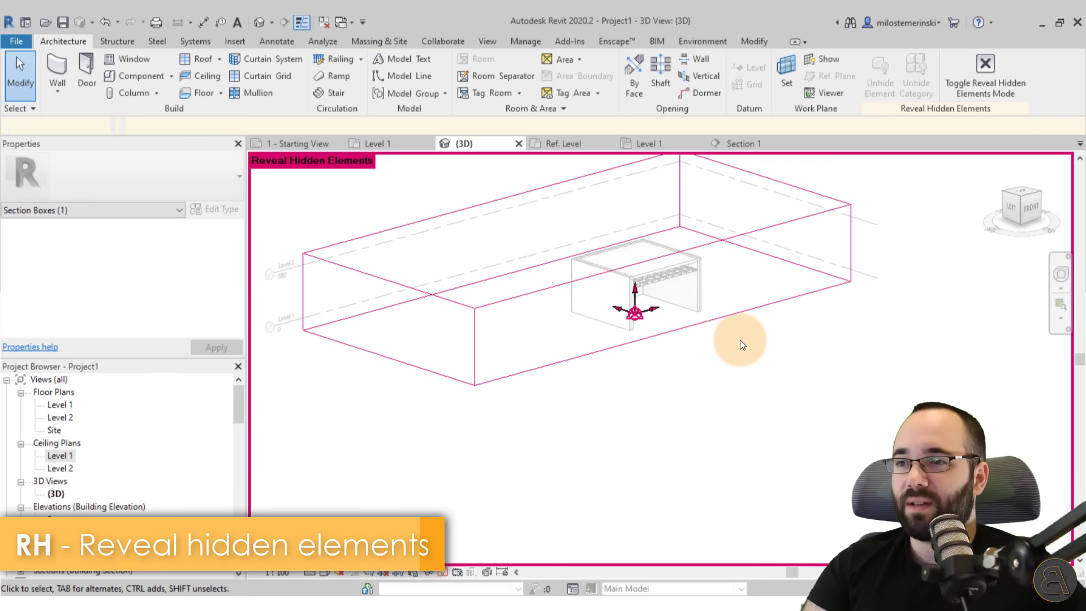
left_click(986, 65)
Step: Examine the suspended ceiling grid and its wires through the cut building in 3D, from below and from outside
scroll(722, 396, "up", 4)
middle_click_drag(722, 396, 633, 322, "shift")
middle_click_drag(994, 73, 769, 329, "shift")
scroll(561, 377, "up", 2)
middle_click_drag(558, 378, 579, 371)
scroll(638, 481, "down", 4)
scroll(579, 371, "up", 5)
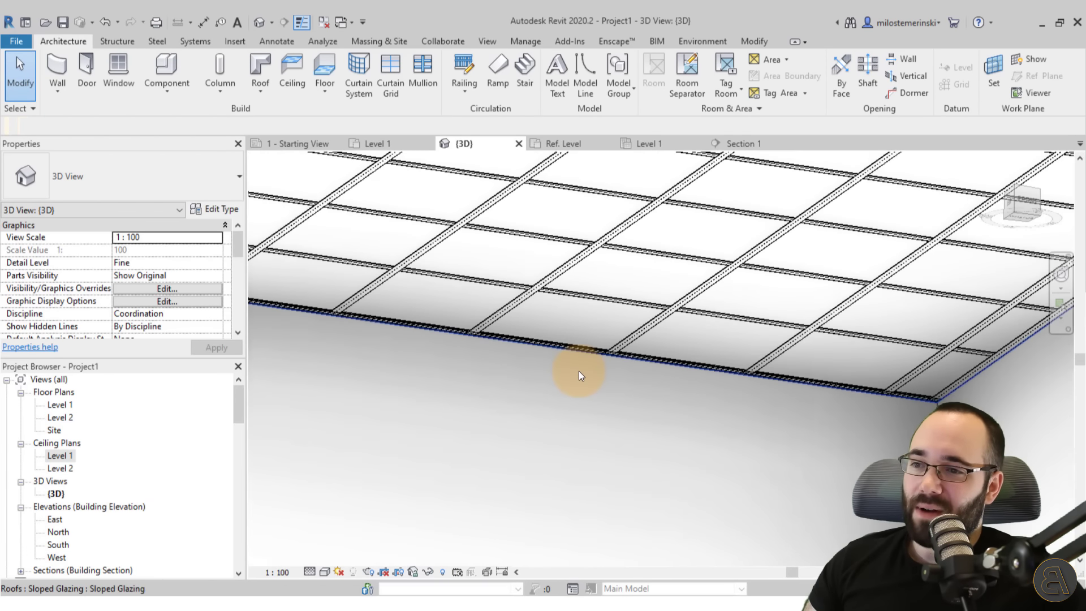
scroll(579, 372, "down", 4)
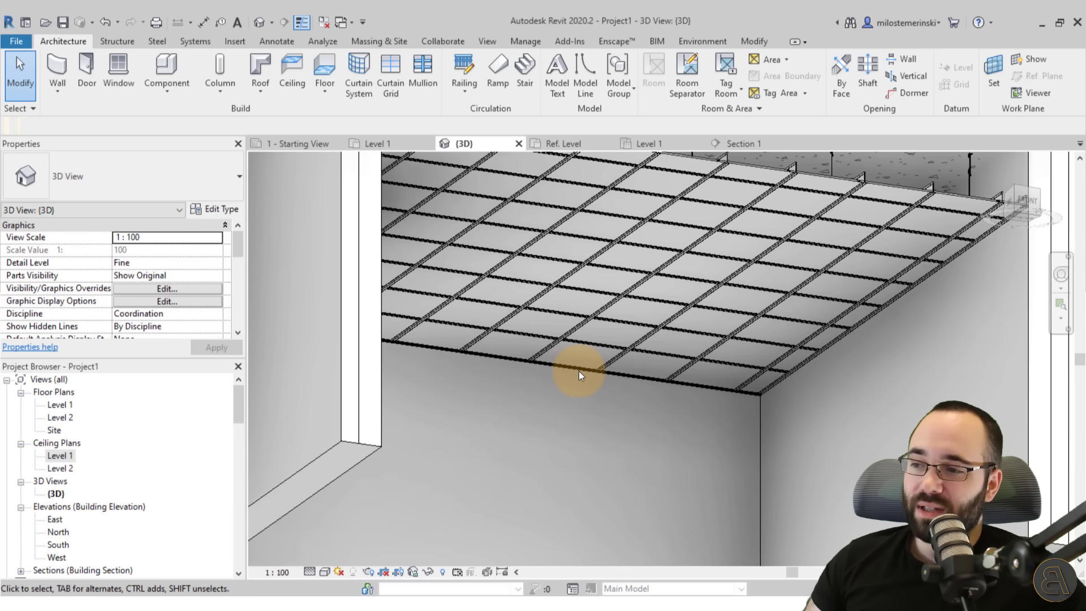
scroll(579, 371, "down", 4)
middle_click_drag(578, 371, 632, 512, "shift")
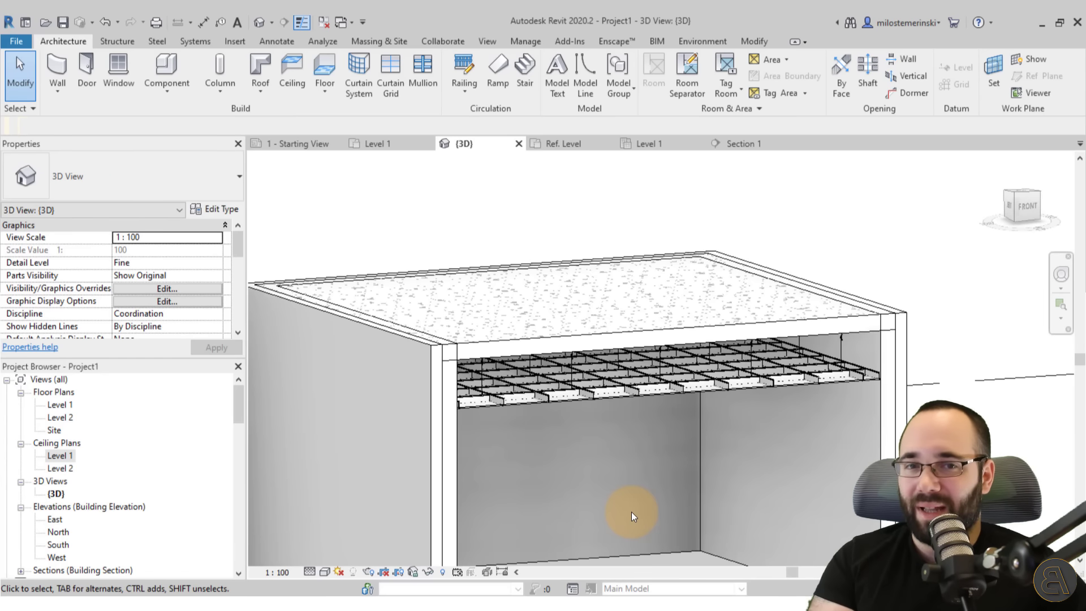